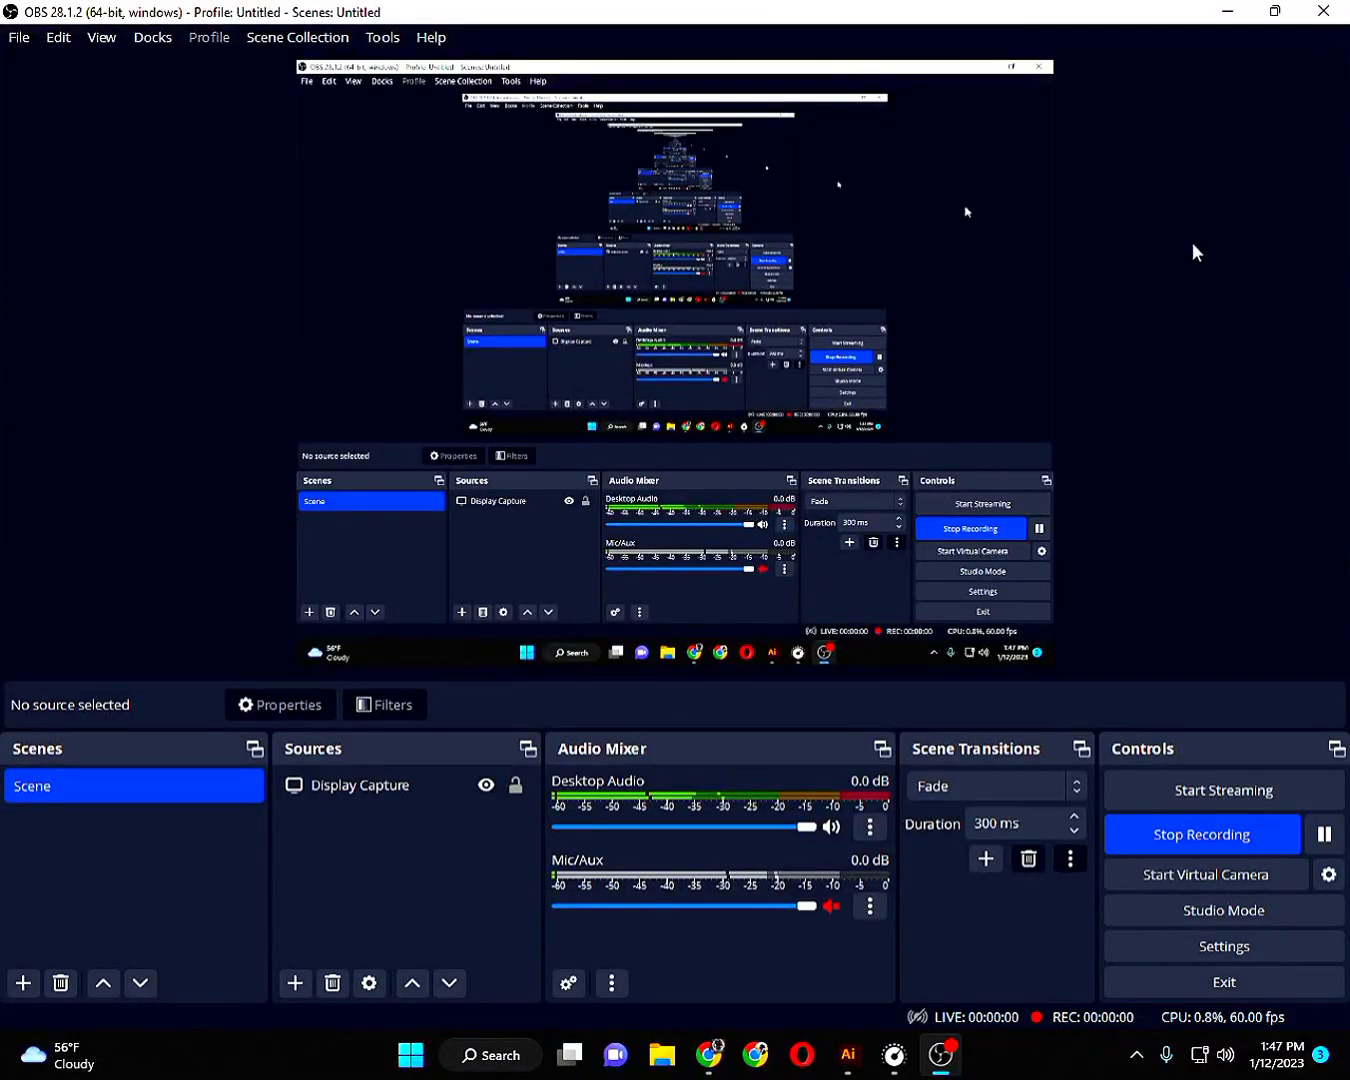
Minimize OBS Studio to reveal the Illustrator artboard with four gradient hexagons.
click(1225, 10)
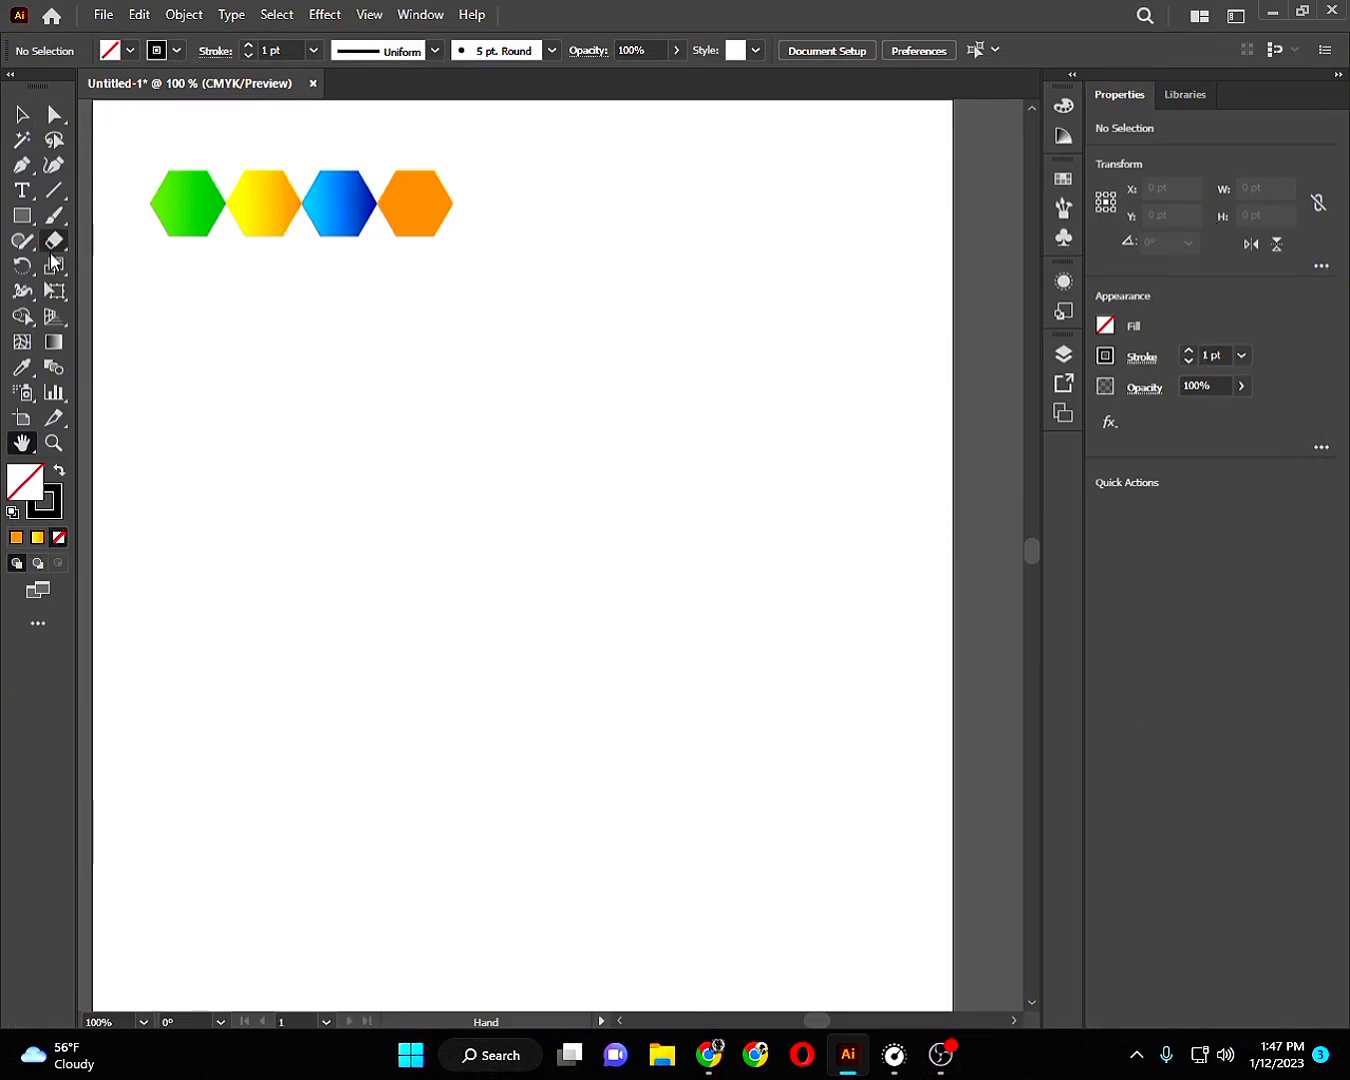
Draw a 231.82 × 63 pt rectangle below the hexagons and round its ends into a pill.
click(22, 215)
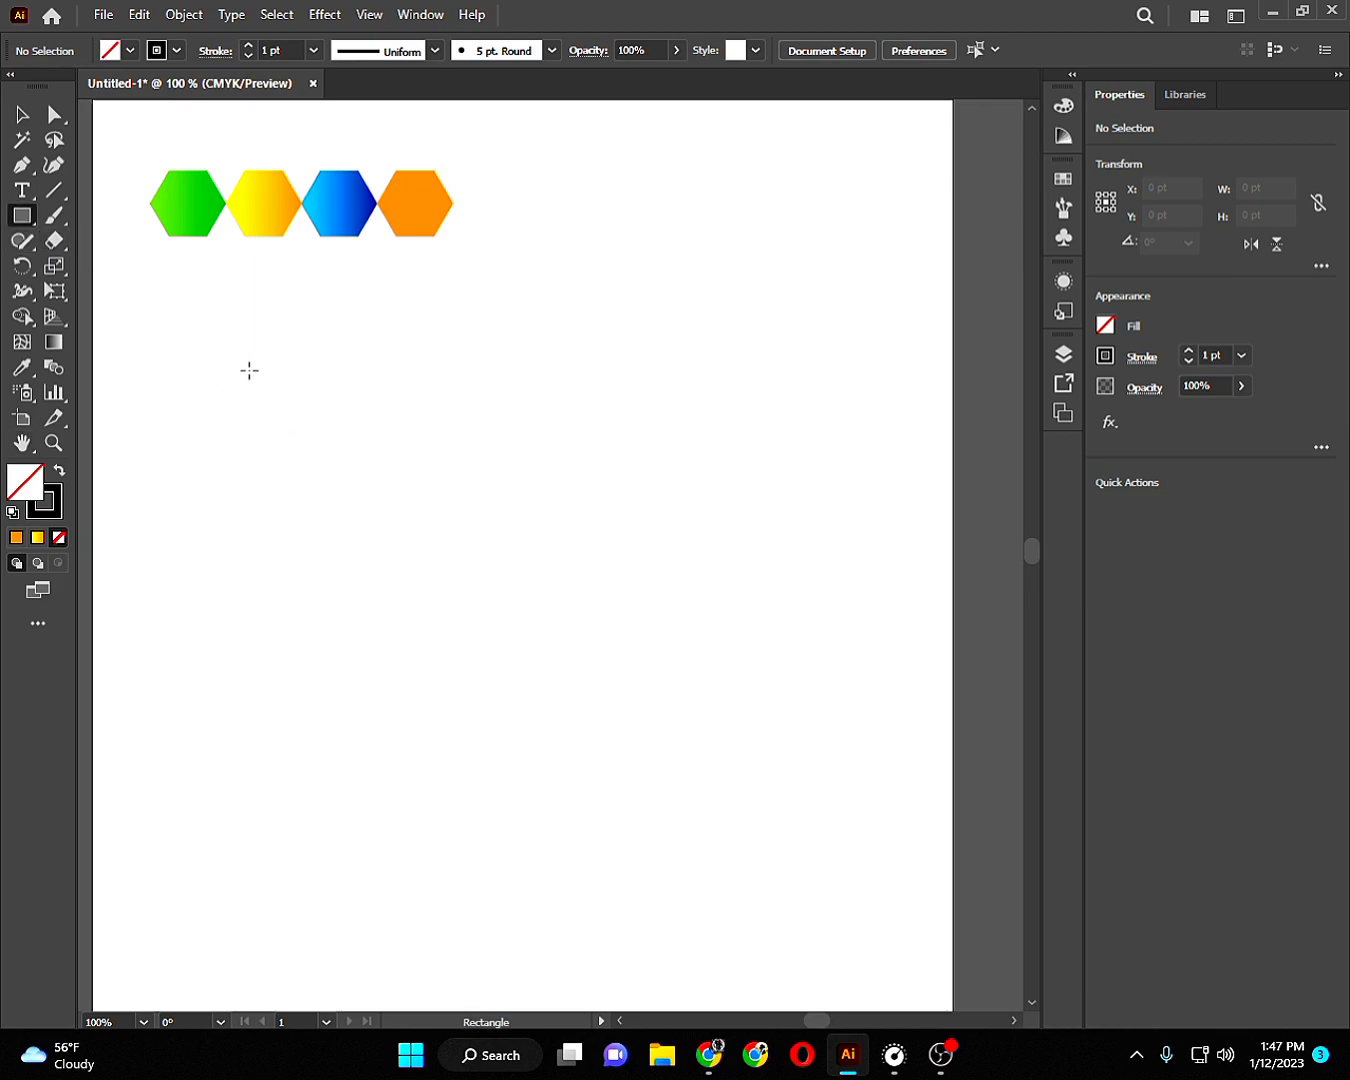
drag(225, 359, 533, 449)
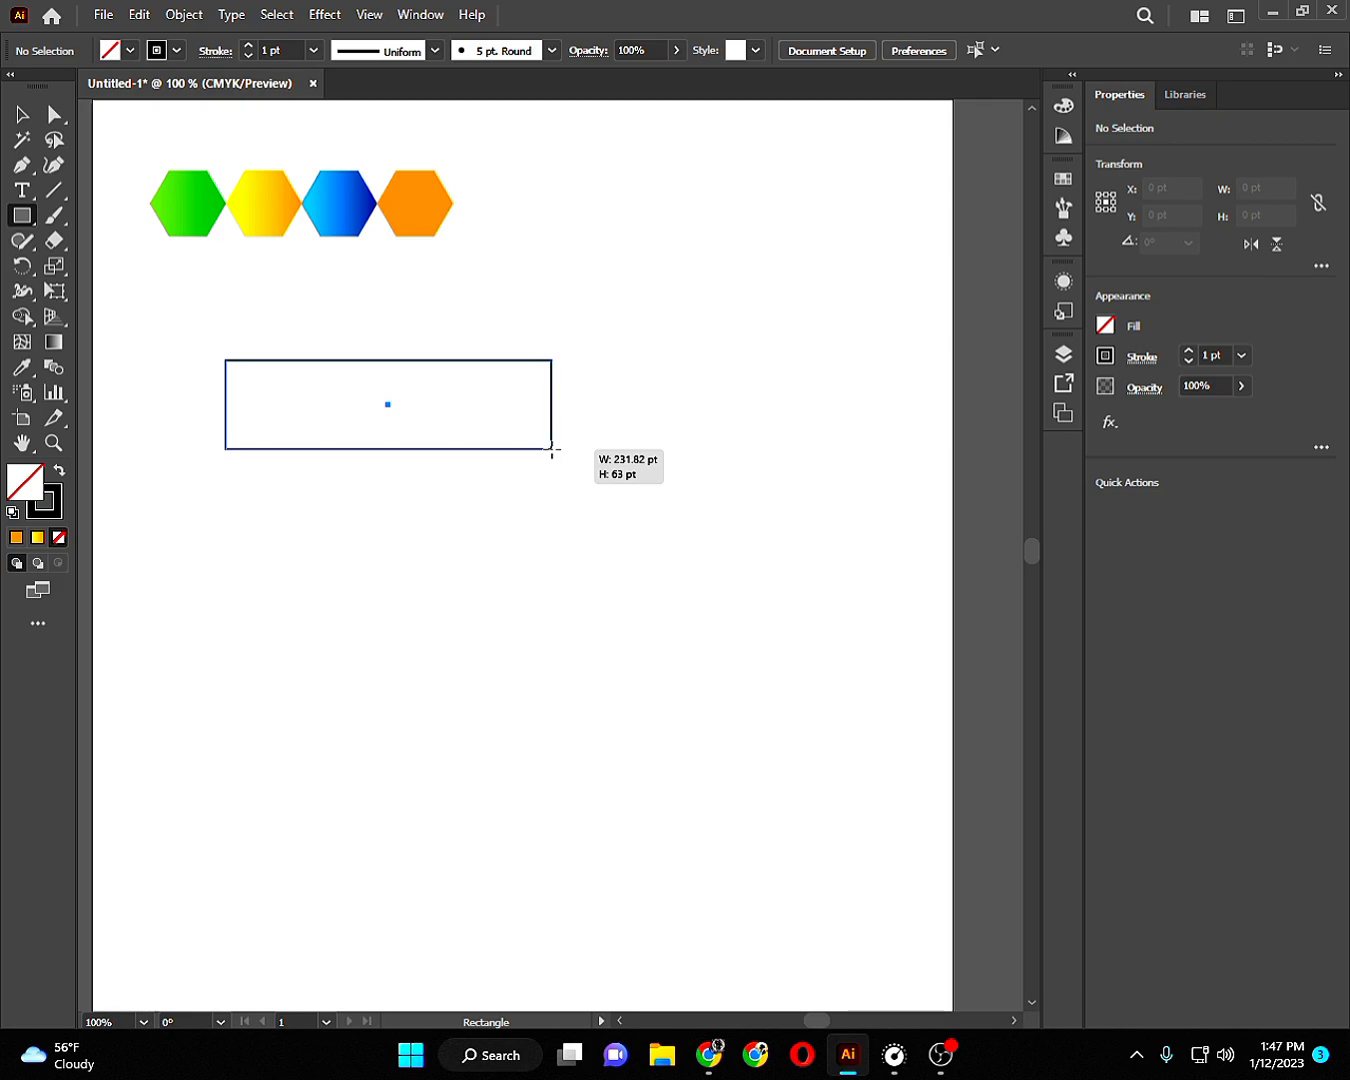
drag(532, 450, 552, 449)
click(54, 116)
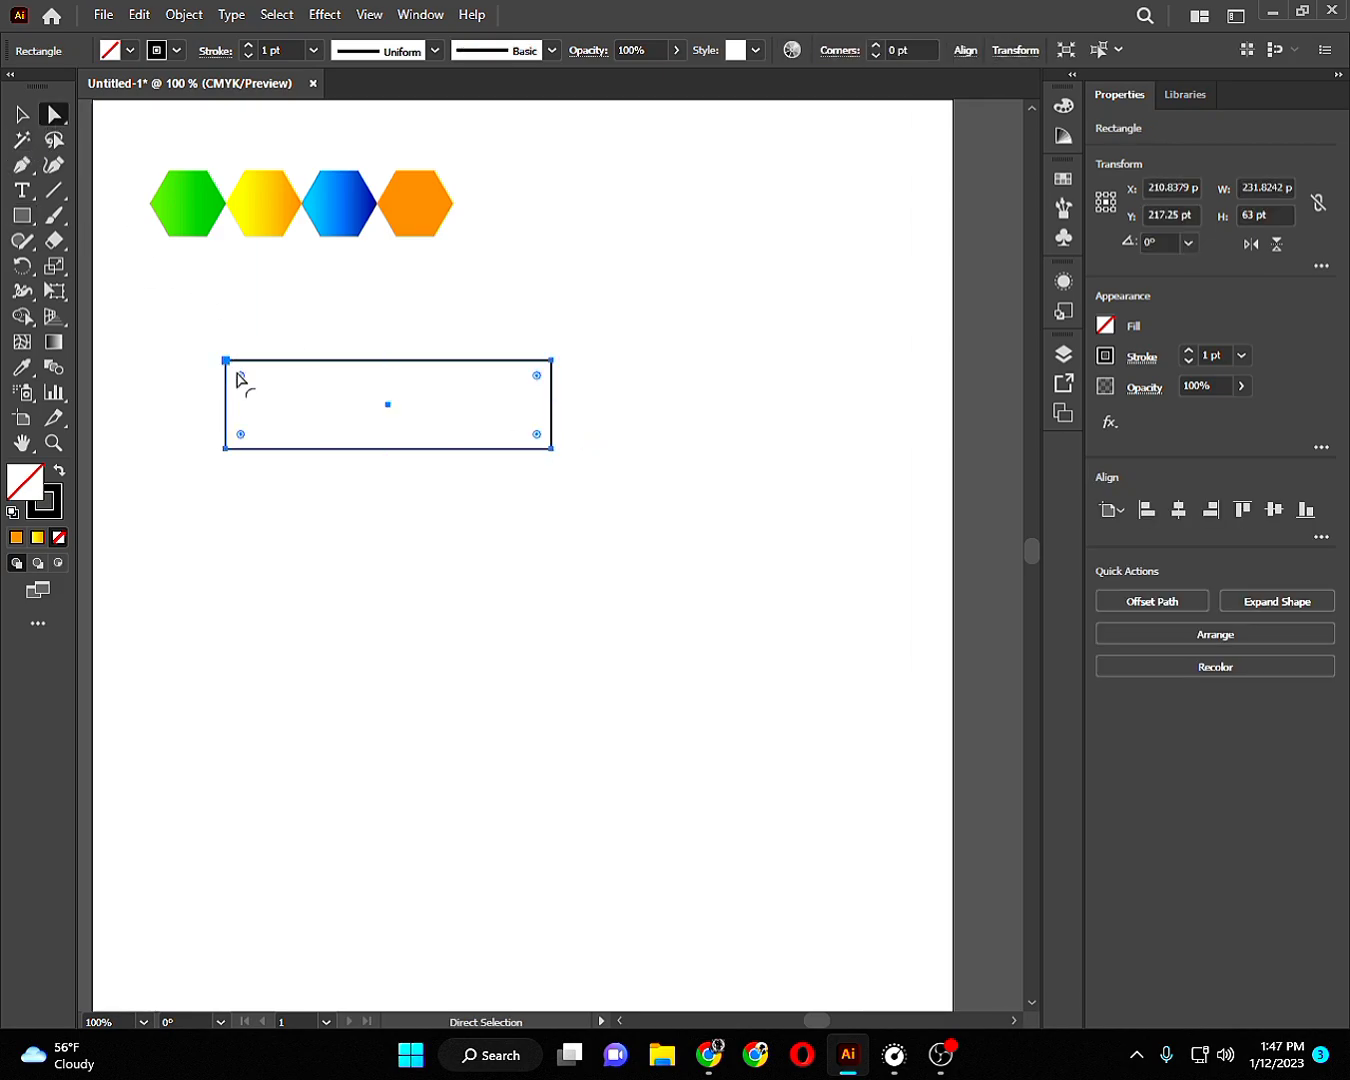
drag(254, 388, 431, 386)
click(265, 299)
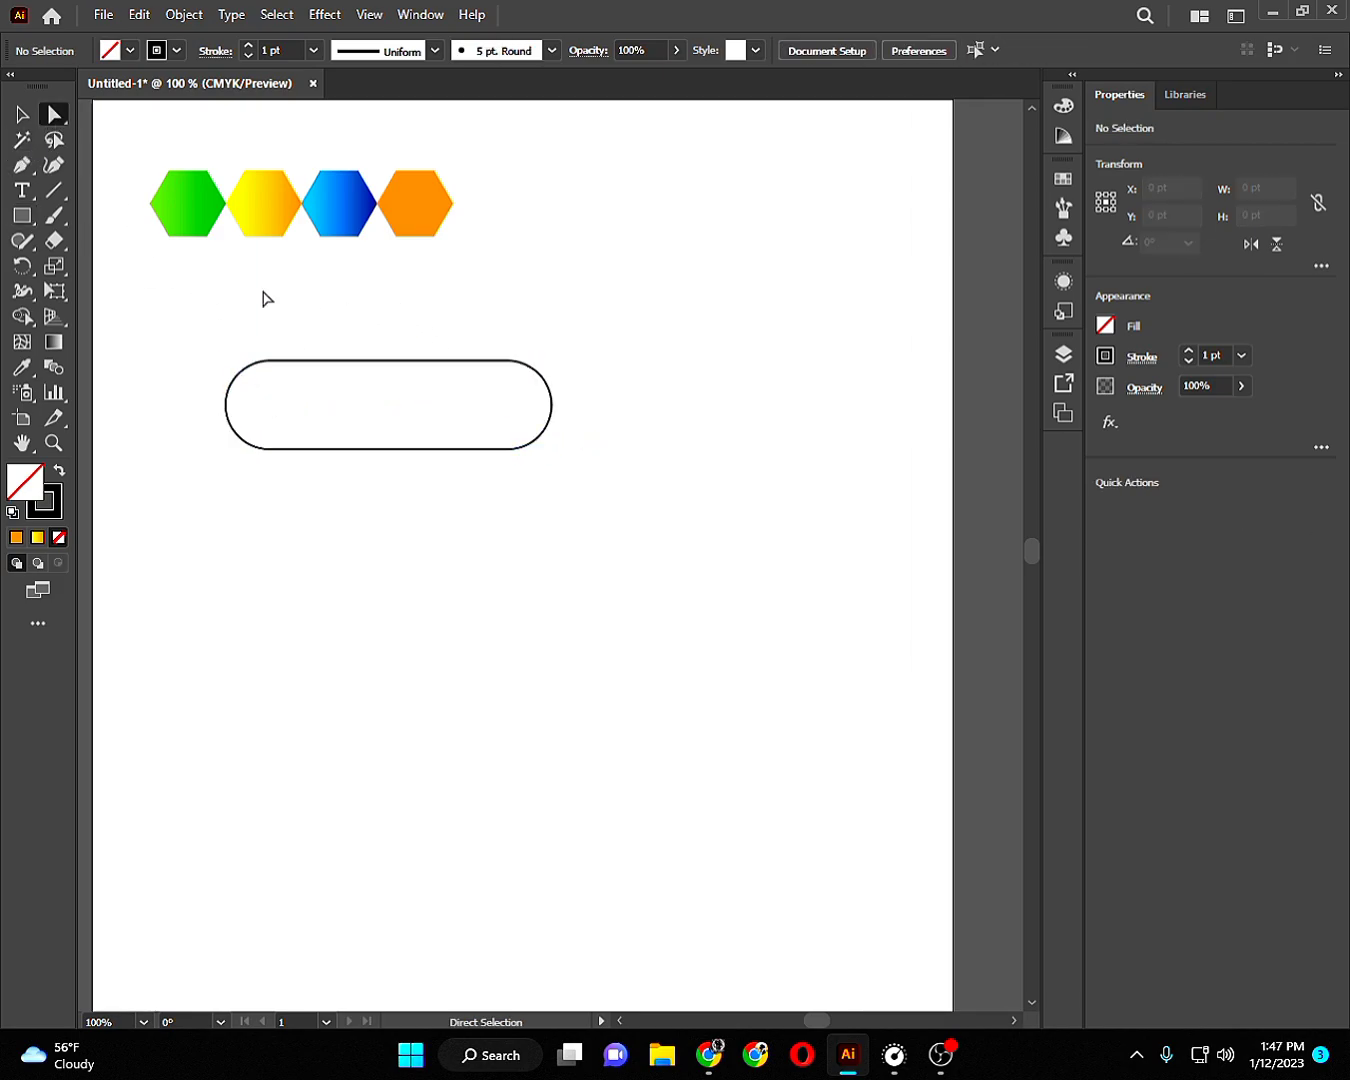
click(22, 113)
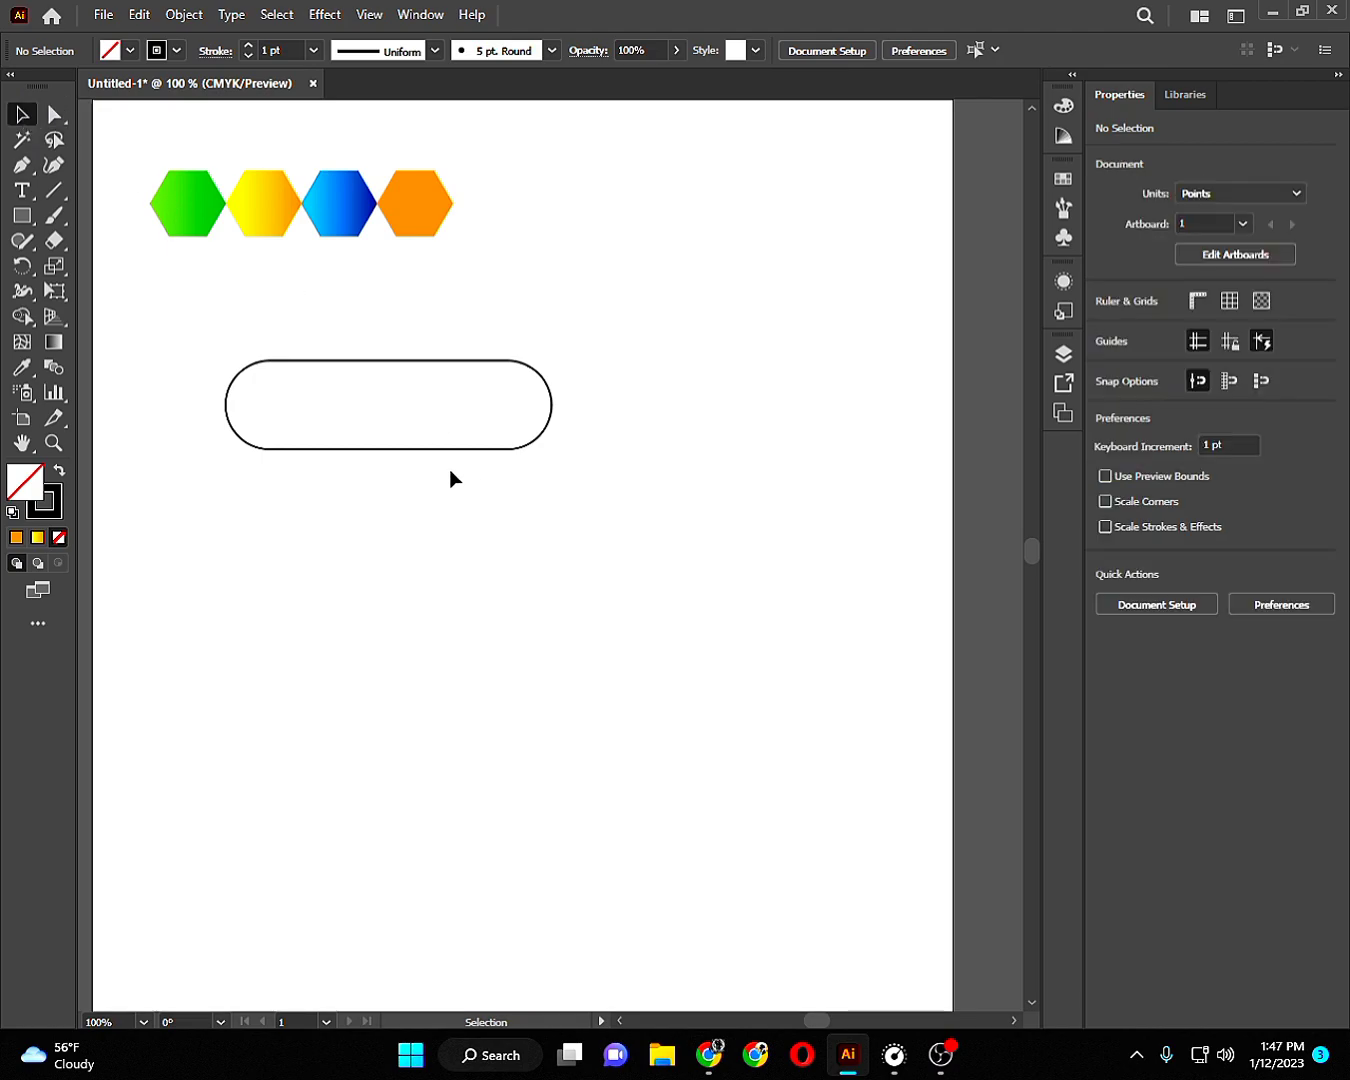
click(430, 450)
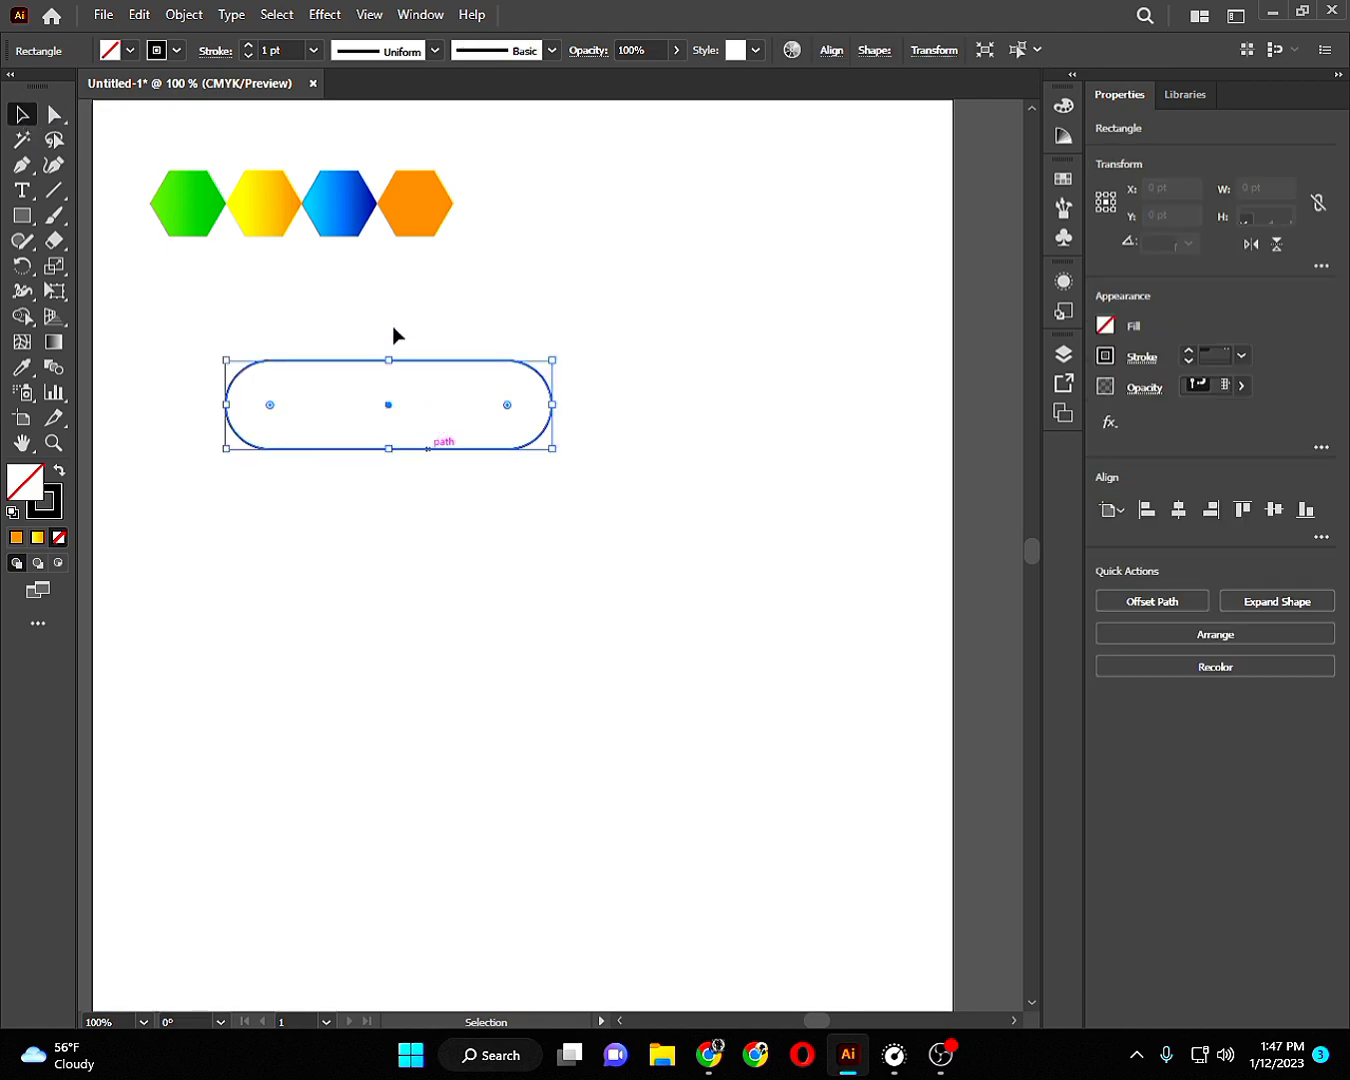
Duplicate the pill in place with Copy and Paste in Front.
click(140, 14)
click(181, 118)
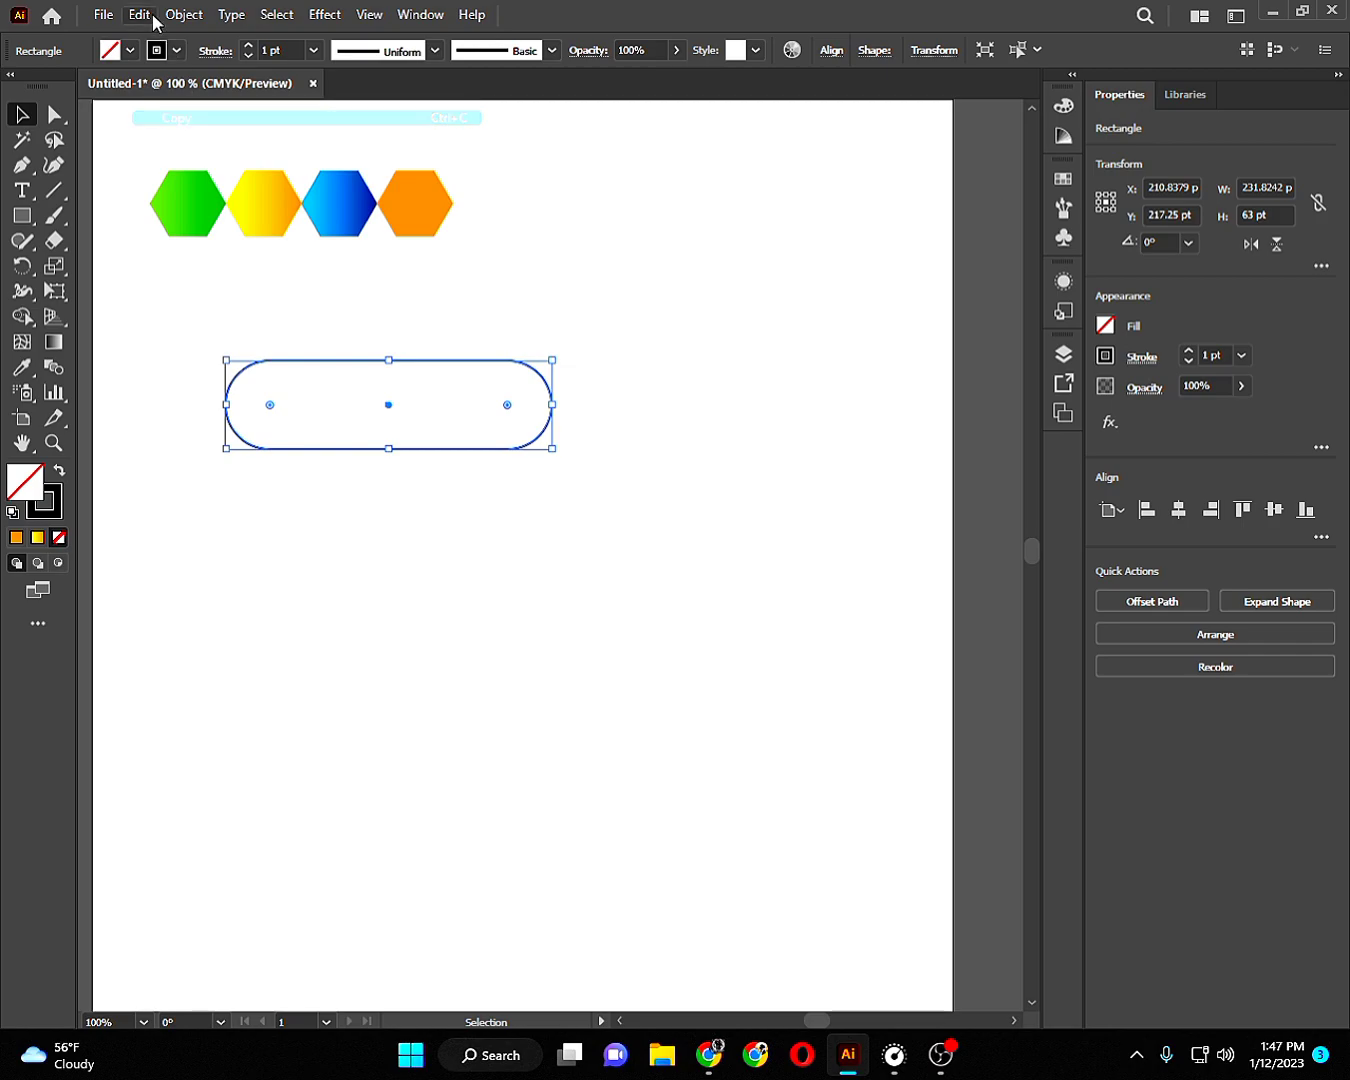
click(149, 15)
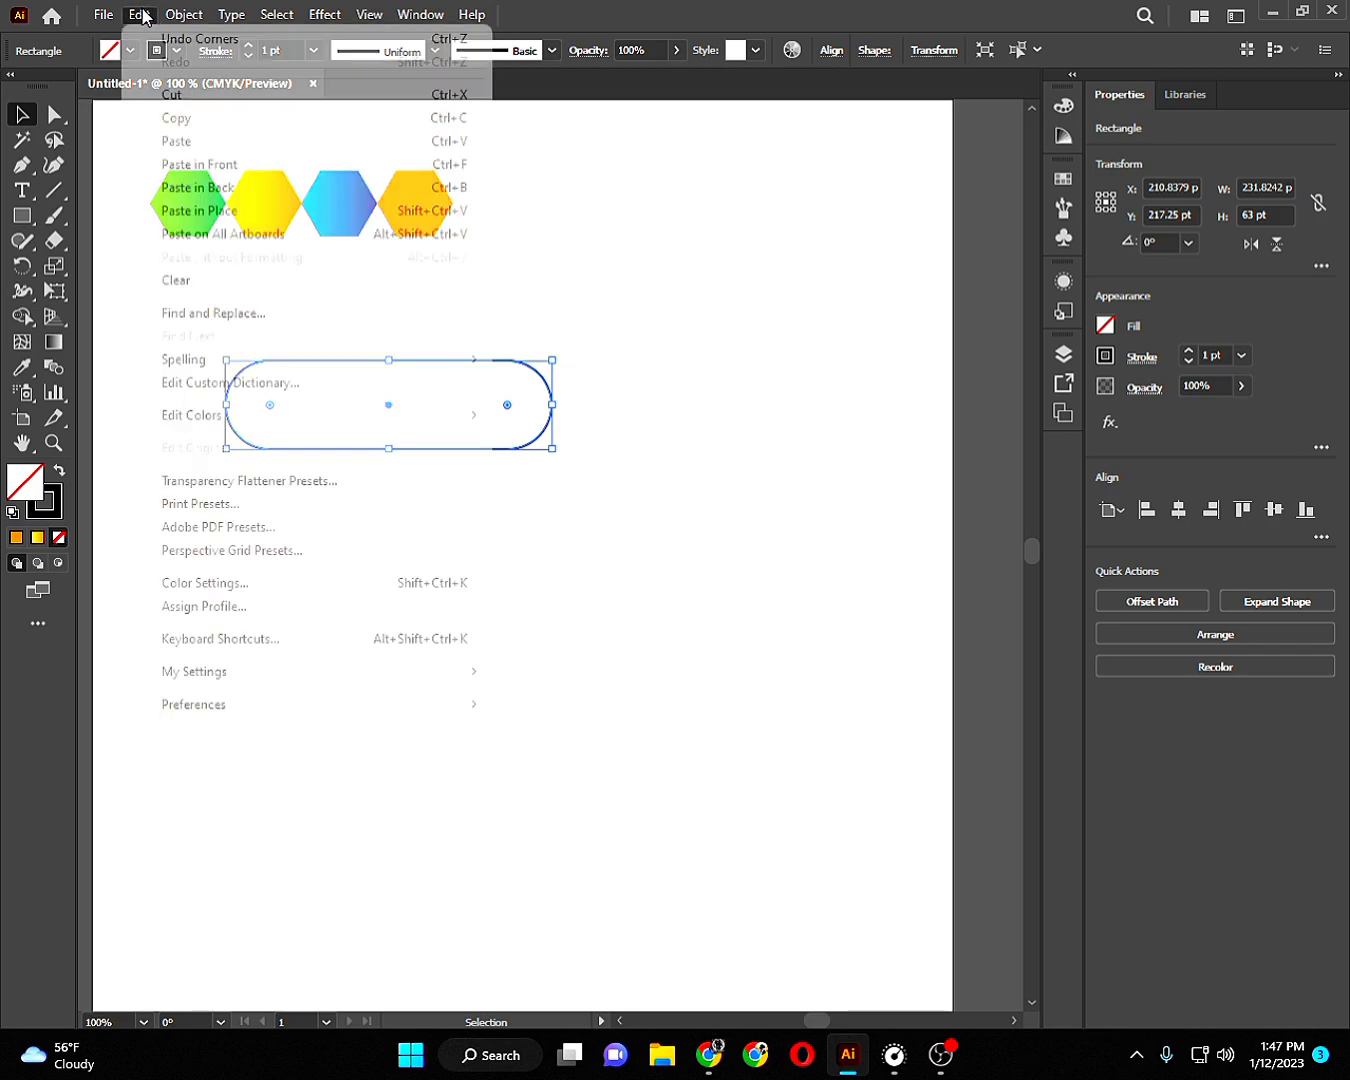
click(220, 163)
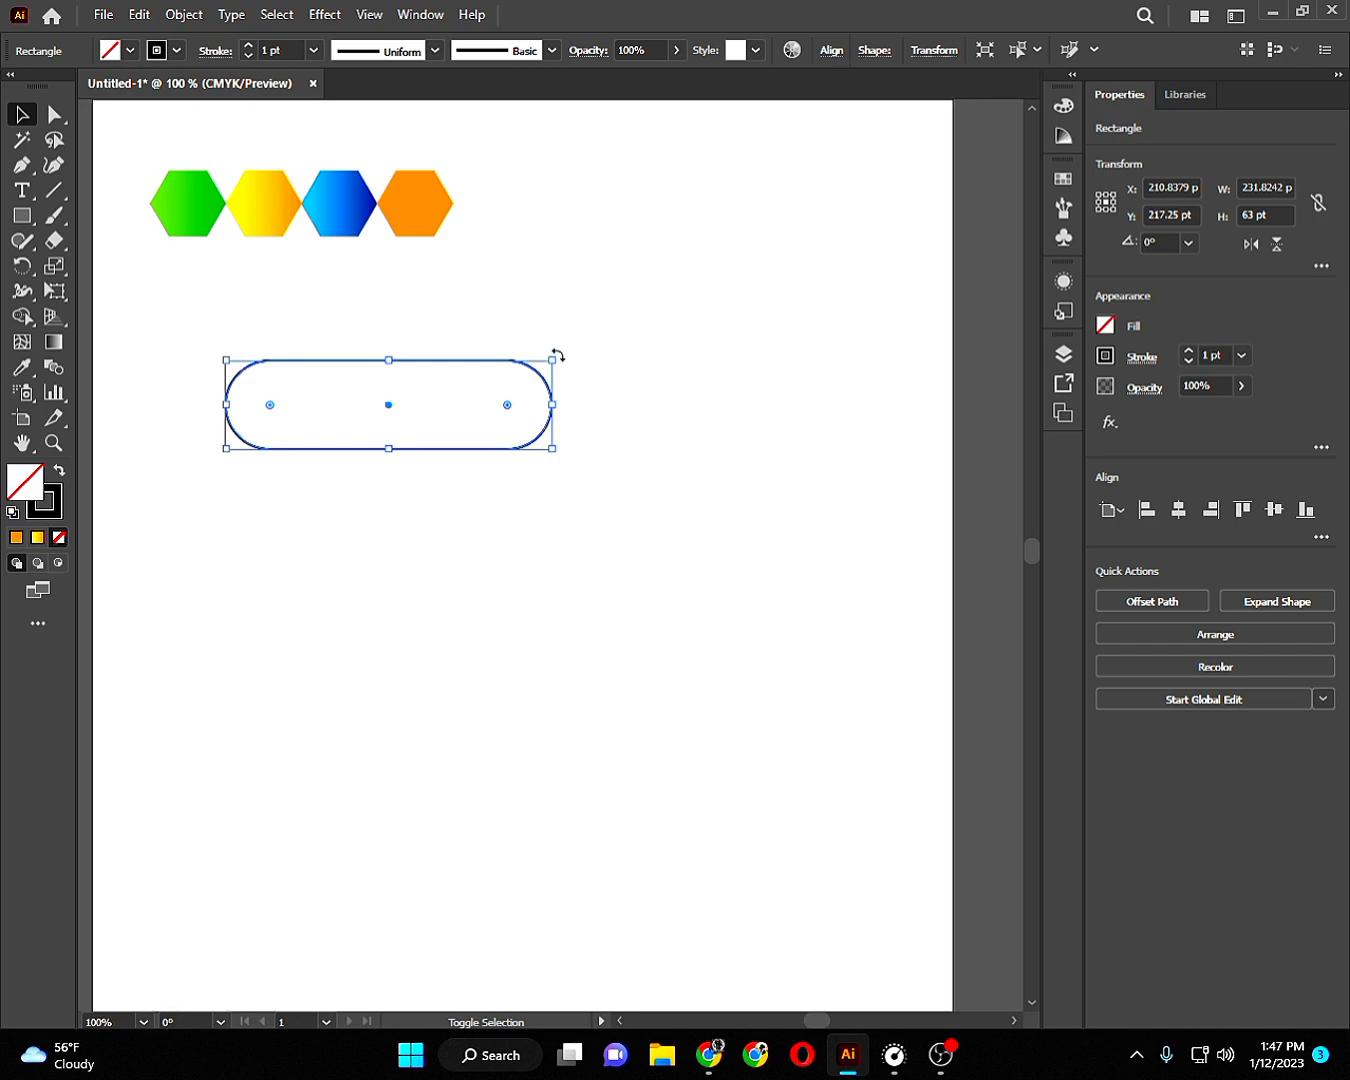
Rotate the copy 270° upright and resize both bars into a T shape.
drag(560, 349, 489, 575)
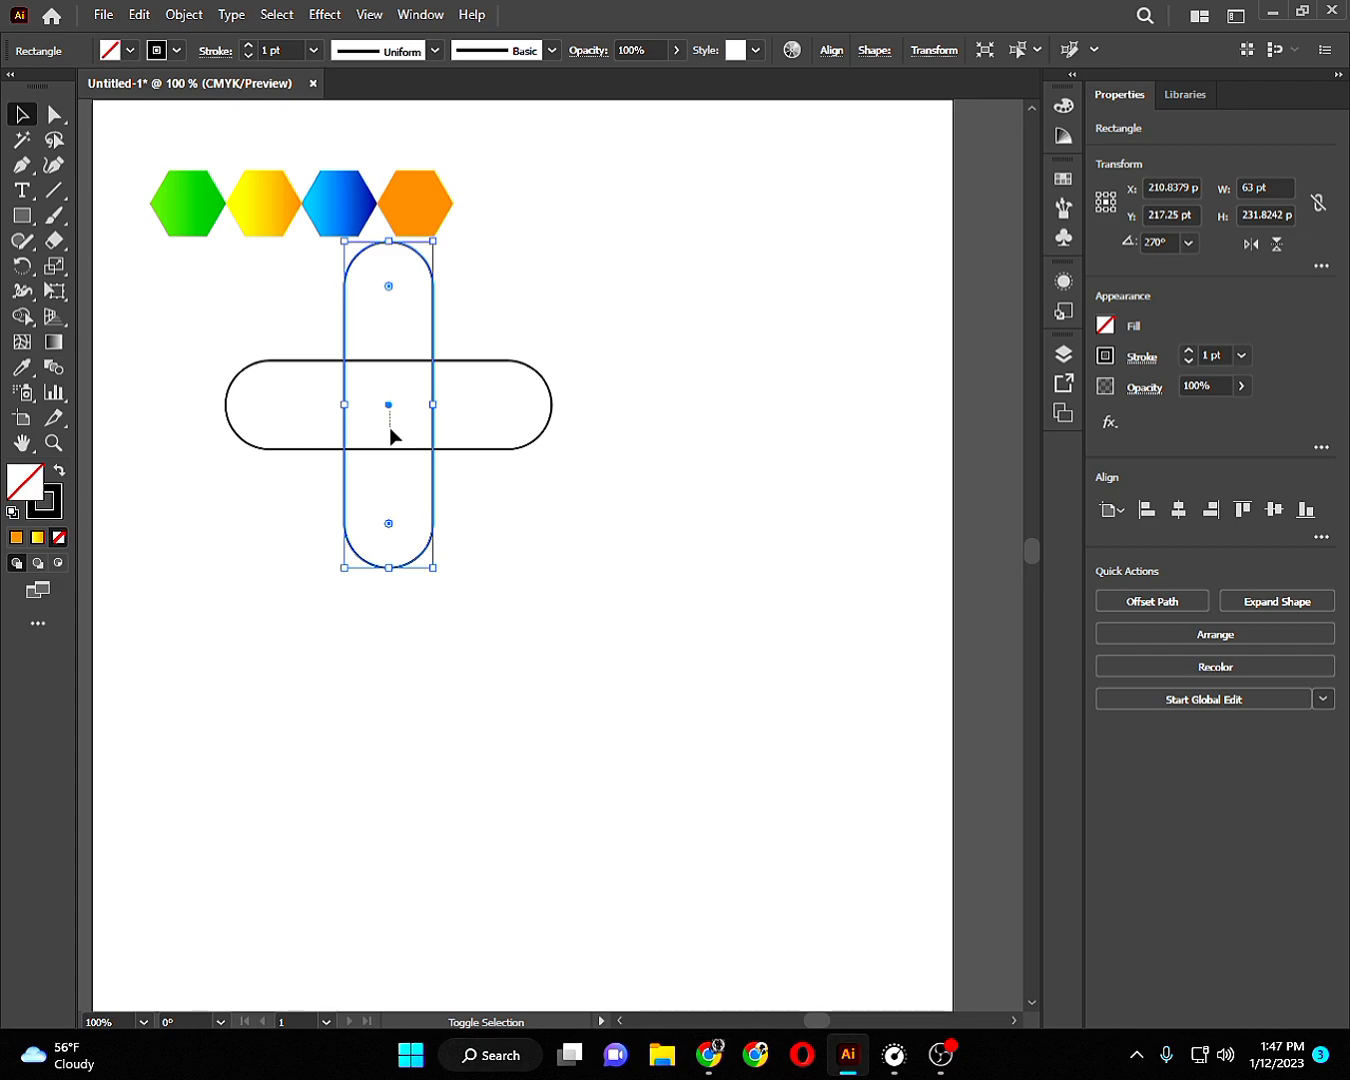
mouse_move(390, 407)
mouse_down()
mouse_move(406, 522)
mouse_move(446, 525)
mouse_up()
mouse_move(253, 320)
mouse_down()
mouse_move(589, 699)
mouse_move(618, 752)
mouse_up()
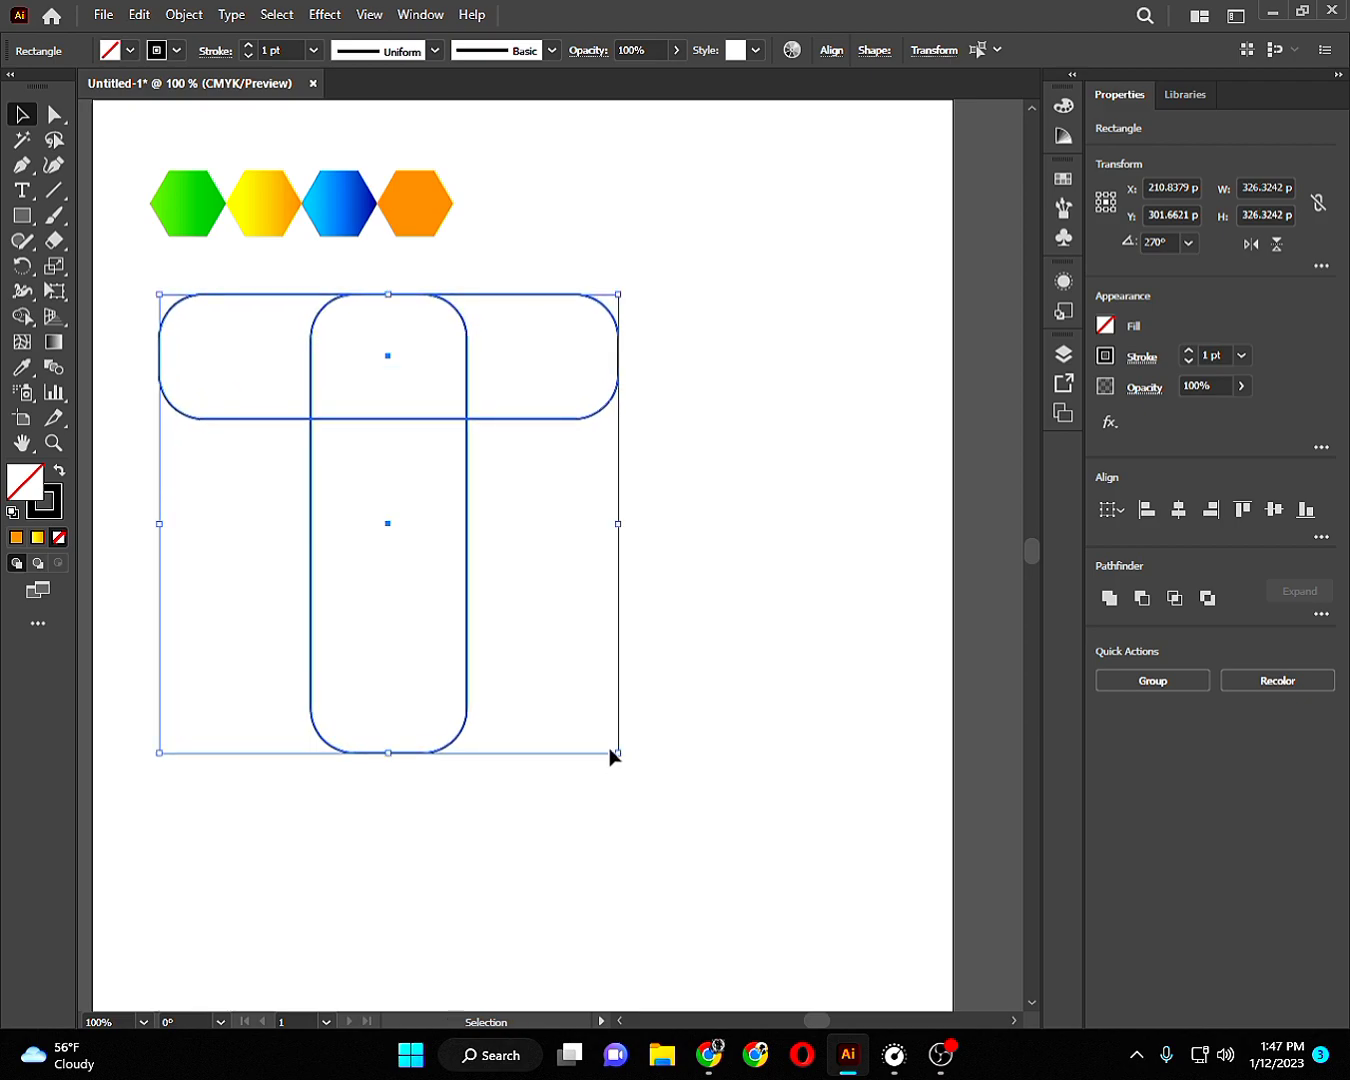
Round the T crossbar's left and right ends fully with the corner widget.
click(51, 116)
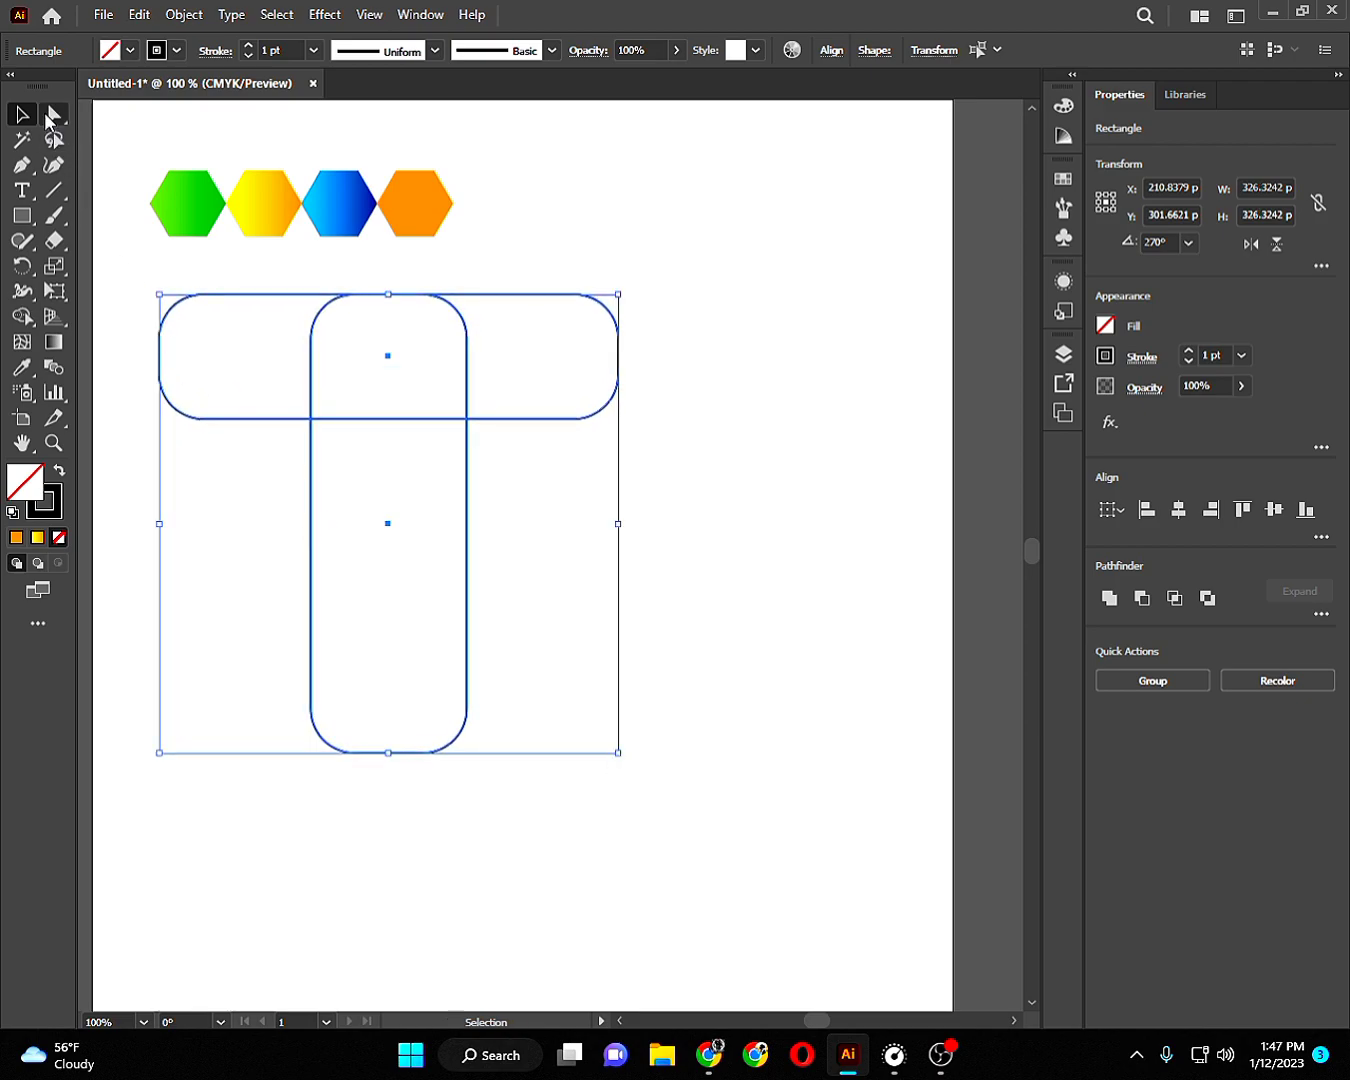
click(203, 580)
drag(116, 264, 216, 440)
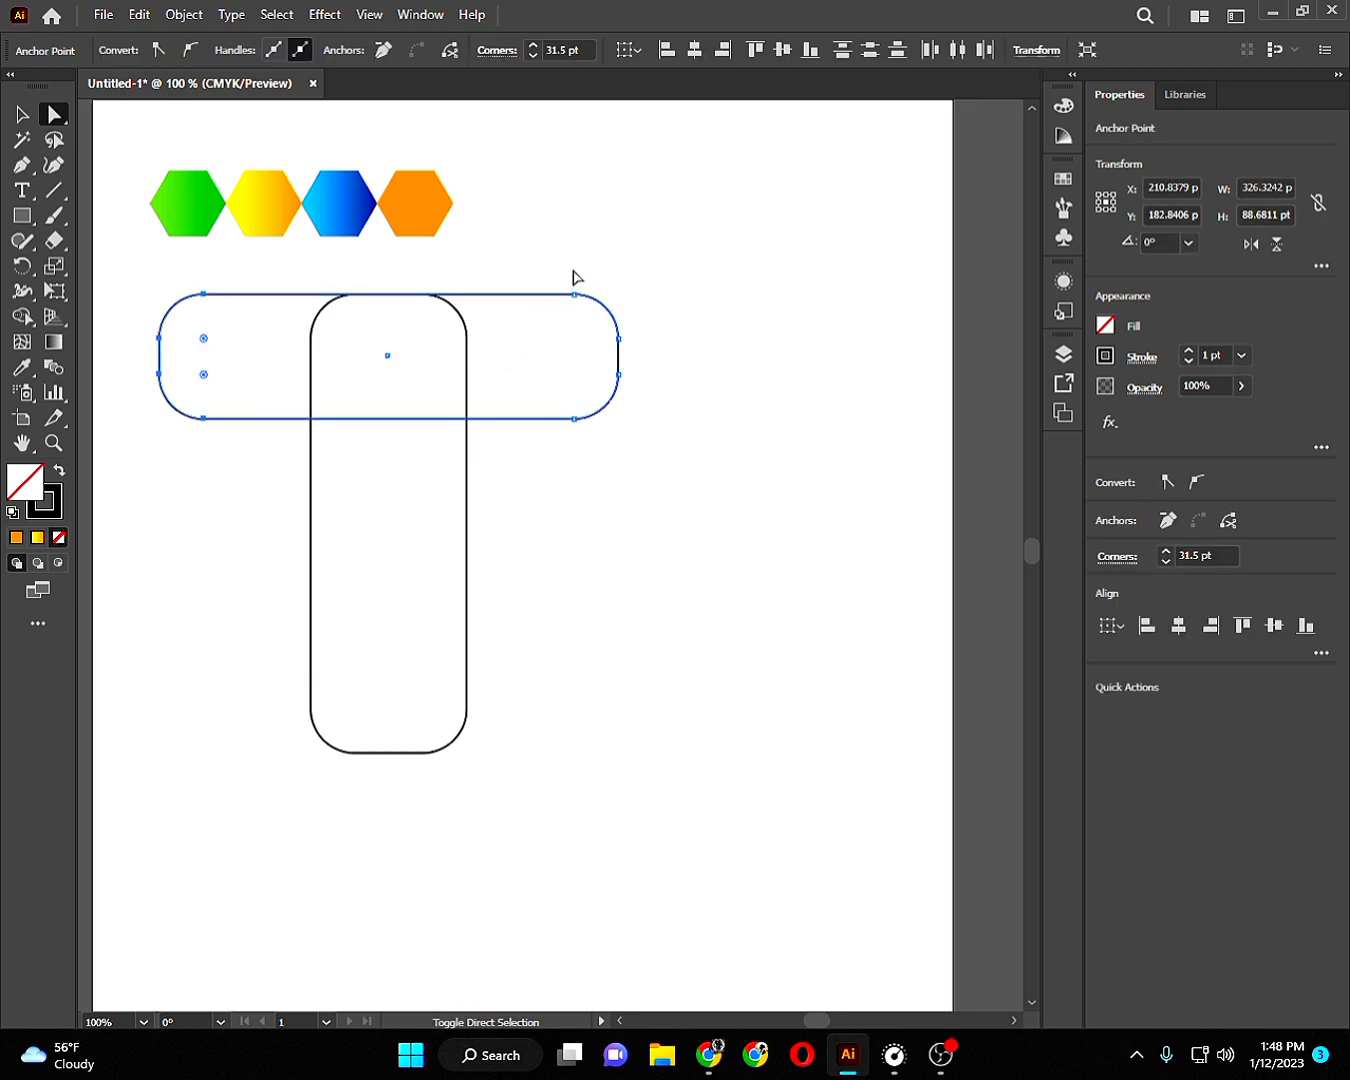
drag(574, 260, 623, 496)
drag(572, 354, 535, 356)
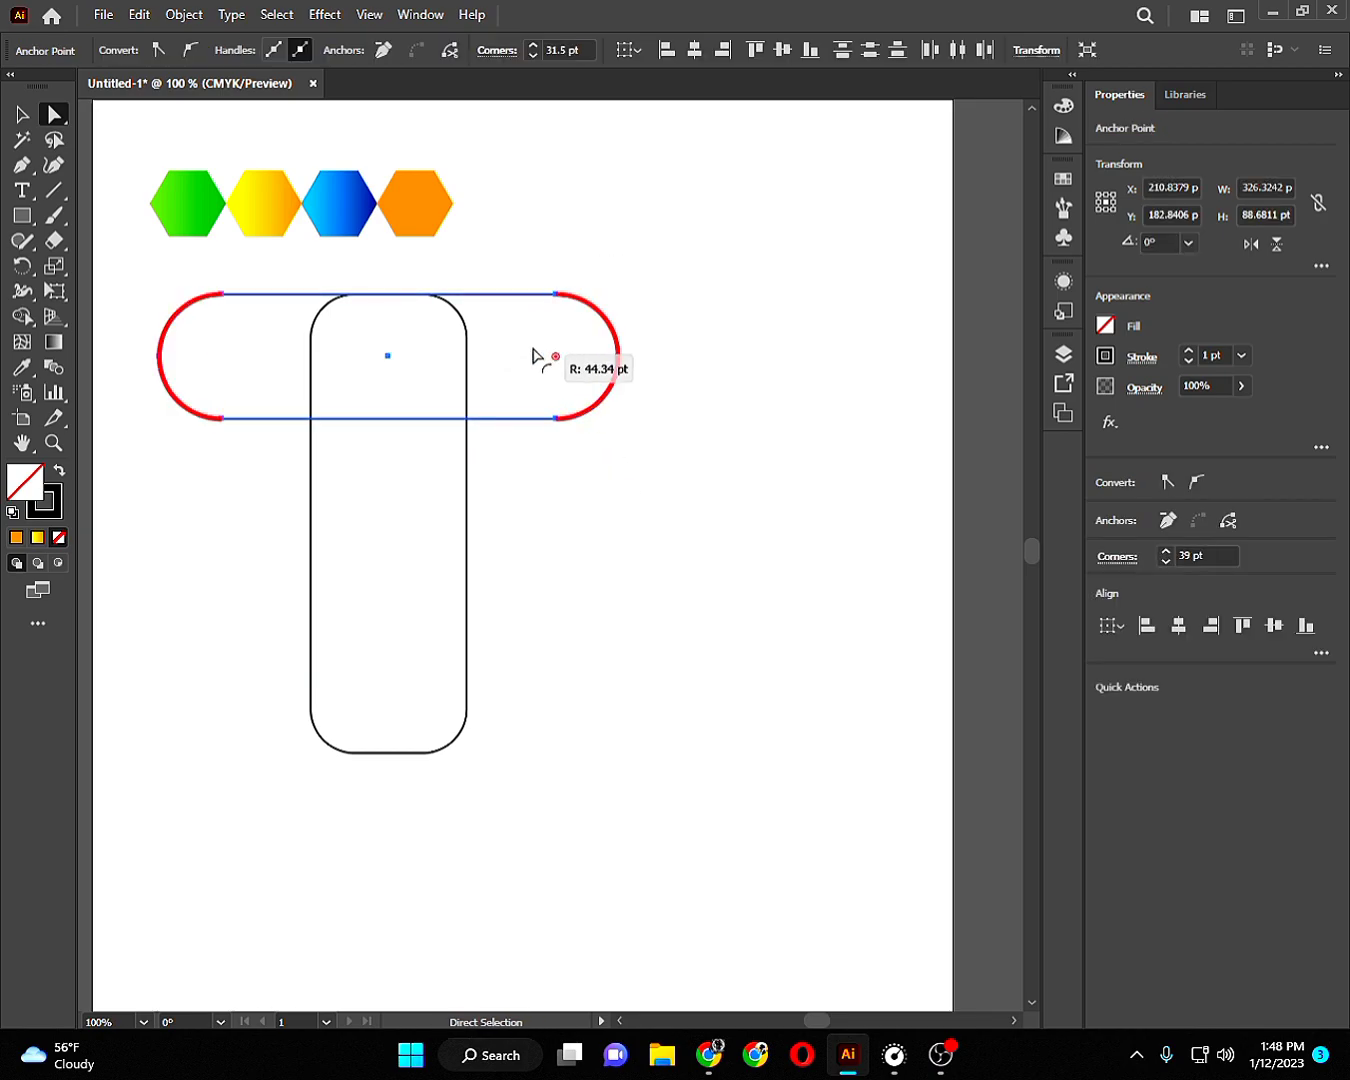
click(589, 632)
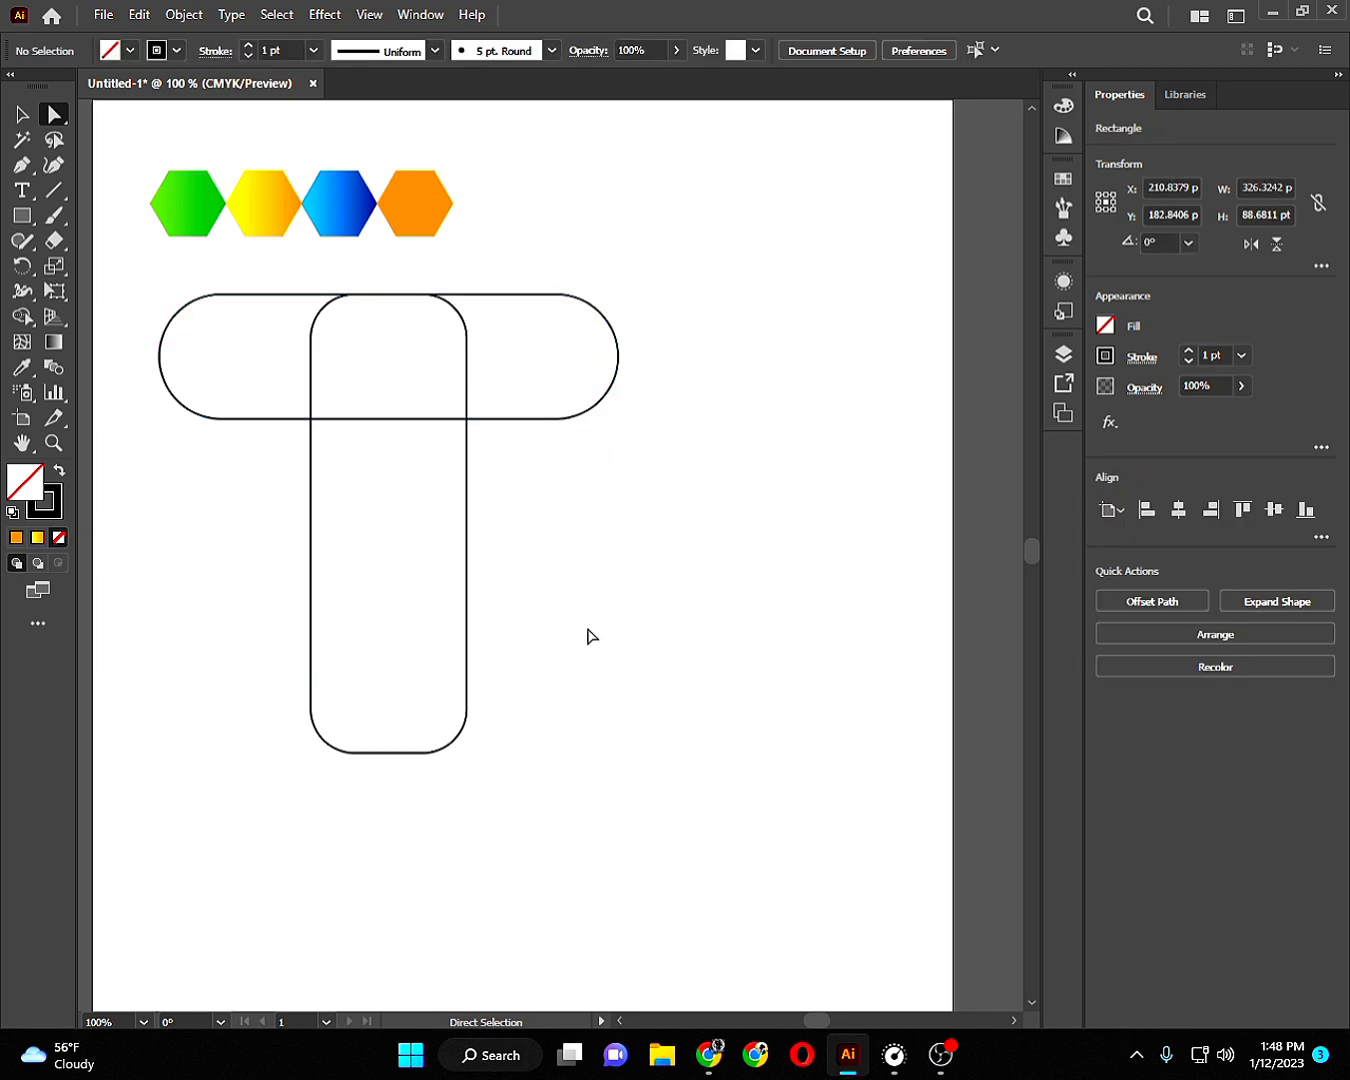
Give the stem's bottom-left corner a large curve.
click(325, 745)
drag(353, 707, 472, 684)
click(507, 653)
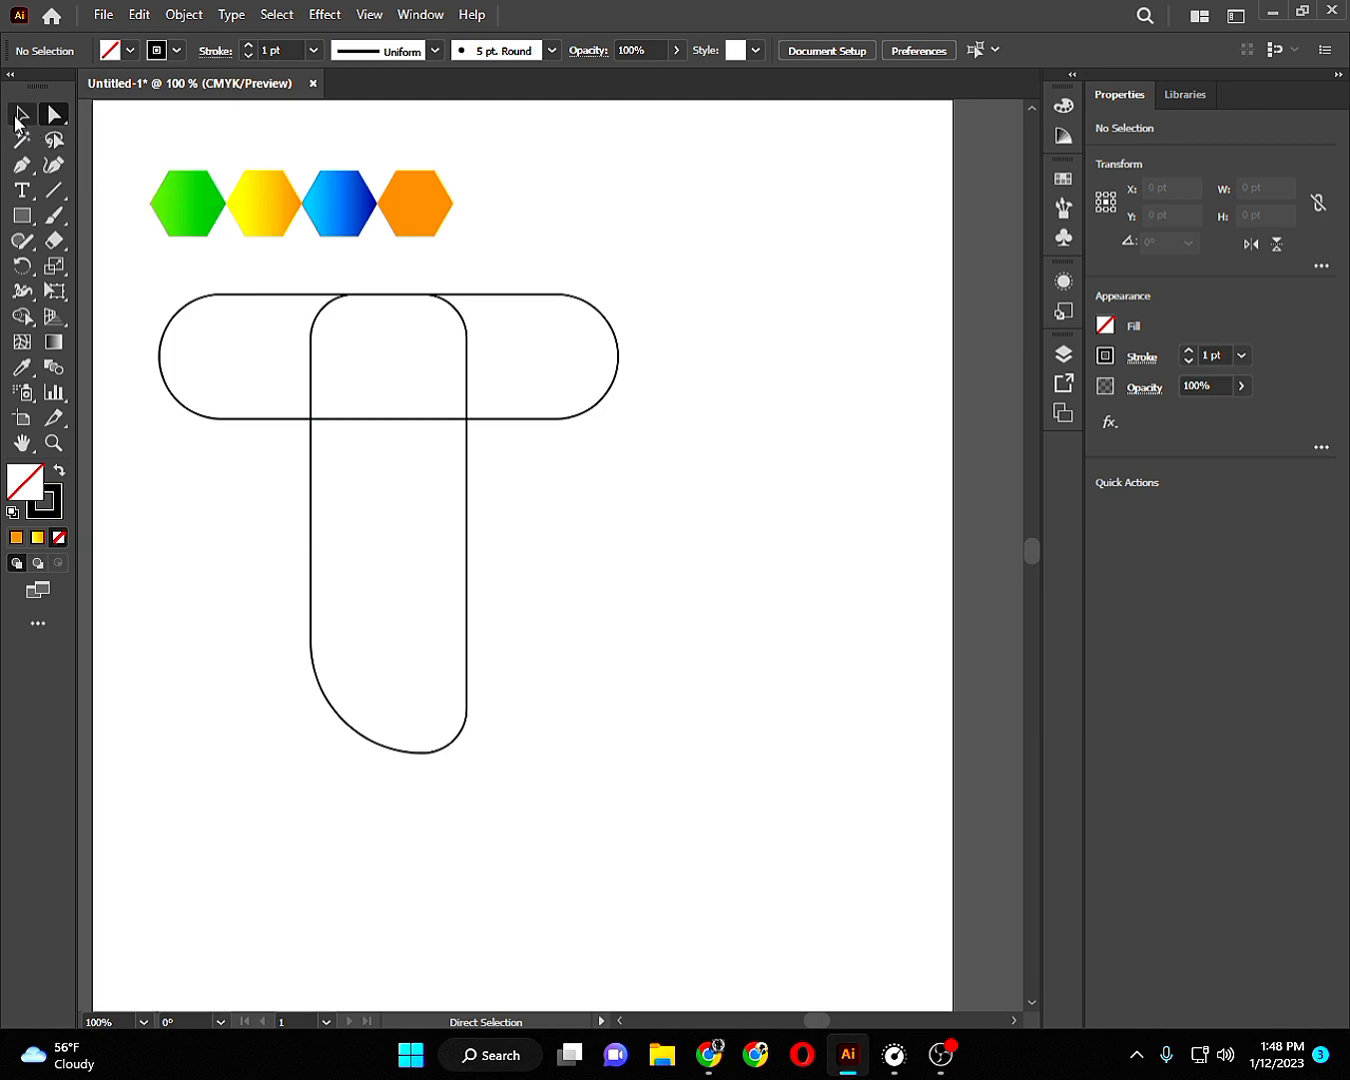
click(22, 114)
Move the T down slightly and unite the crossbar's pieces with Shape Builder.
drag(160, 287, 690, 630)
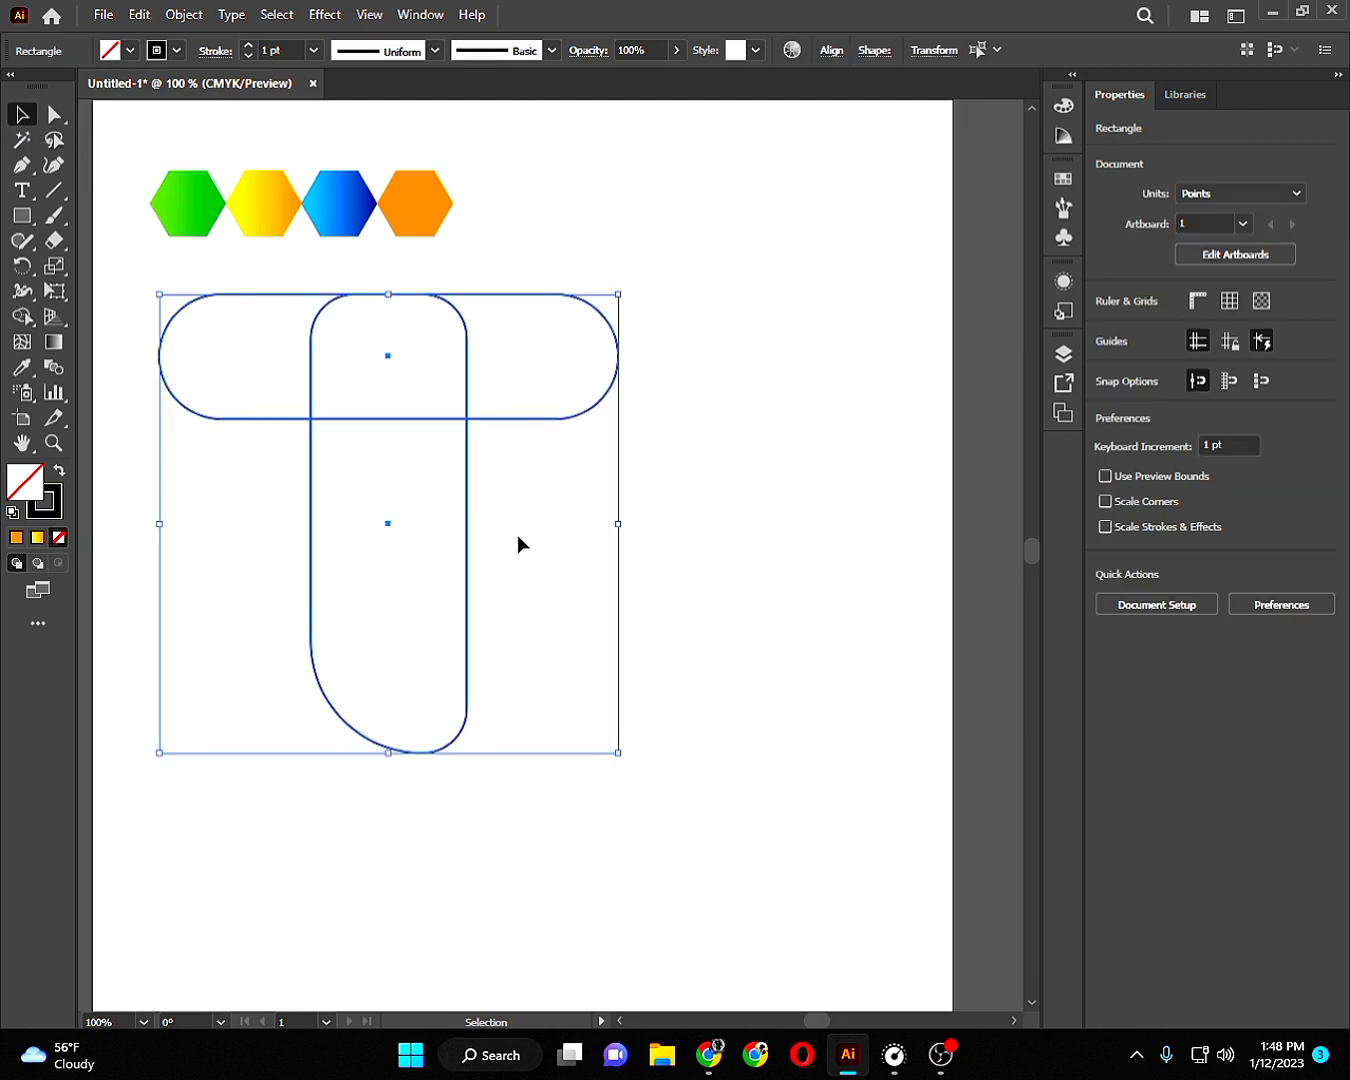
drag(465, 500, 467, 526)
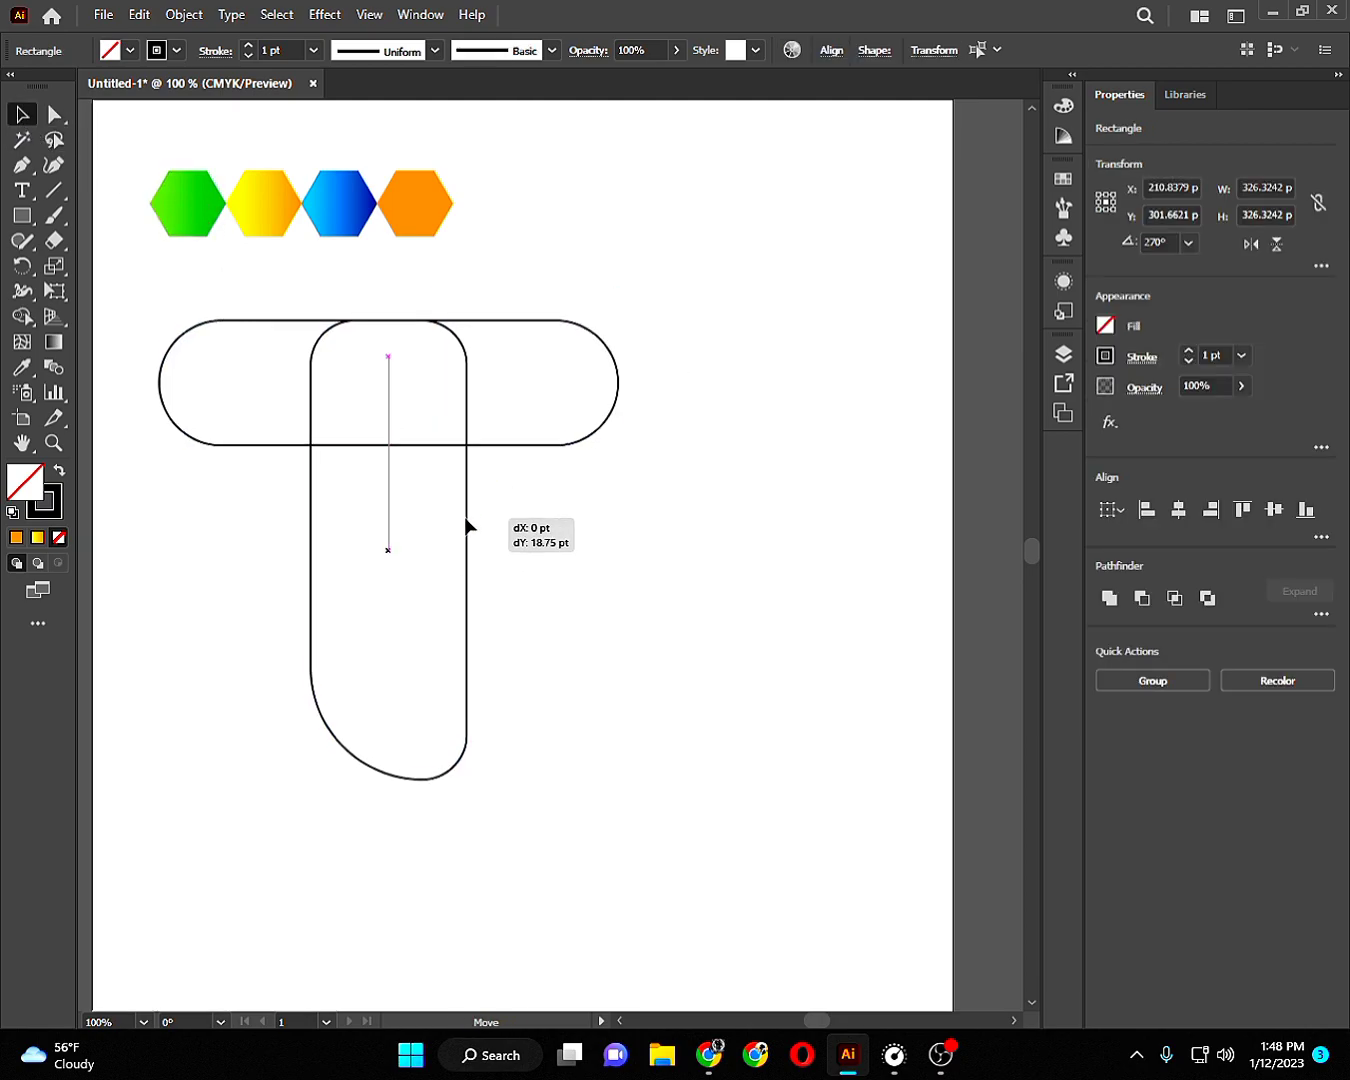
click(24, 319)
drag(257, 376, 560, 382)
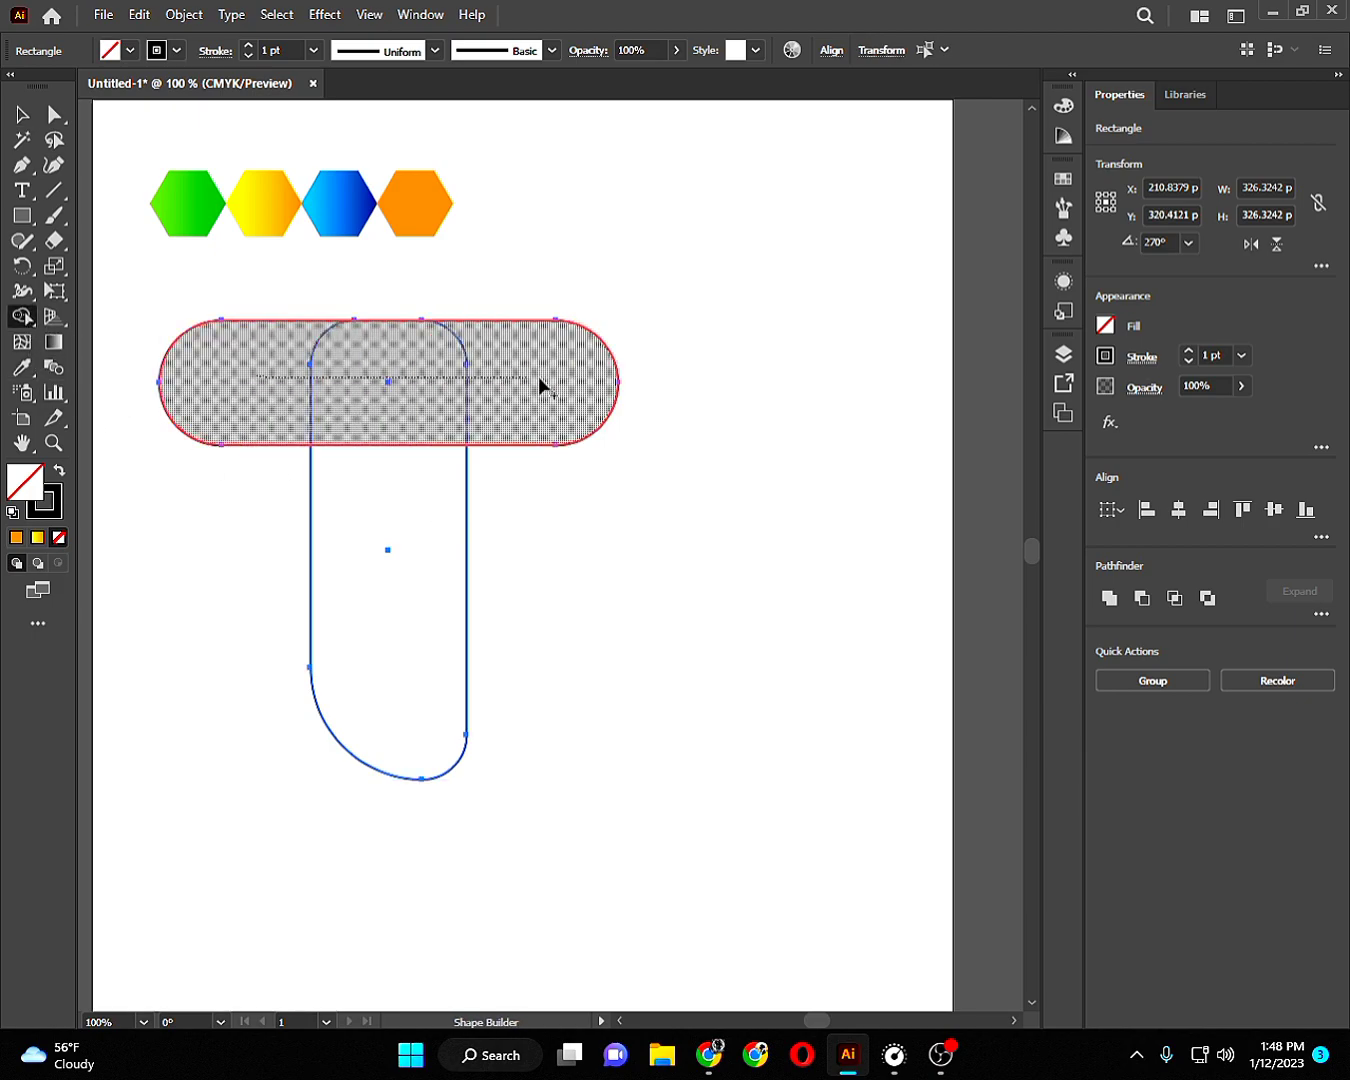
click(24, 117)
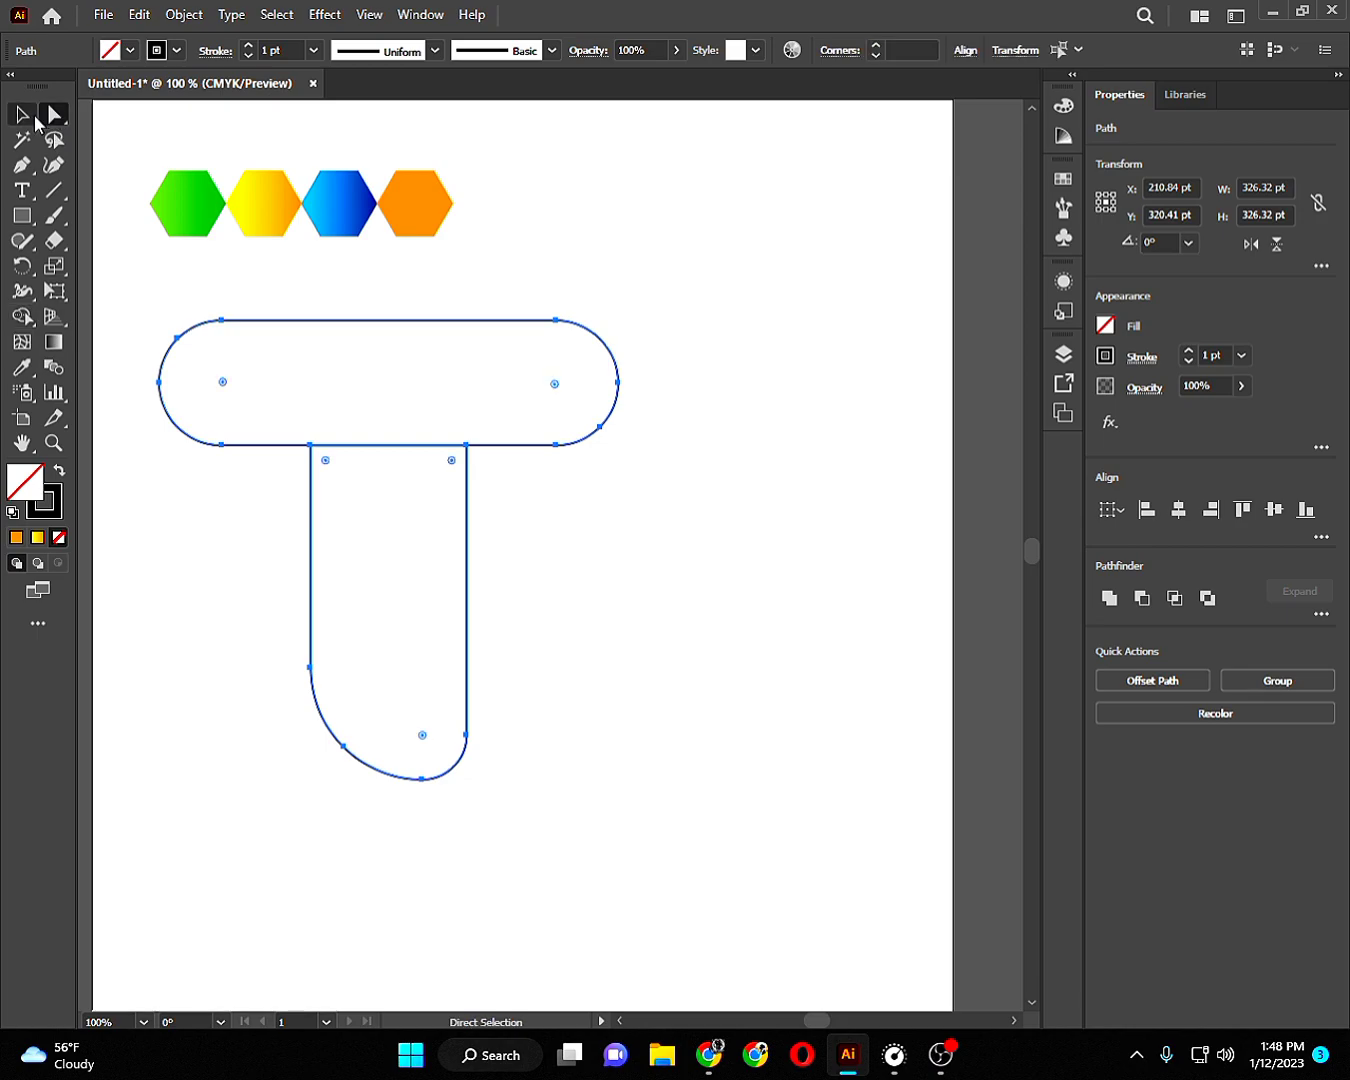
click(22, 165)
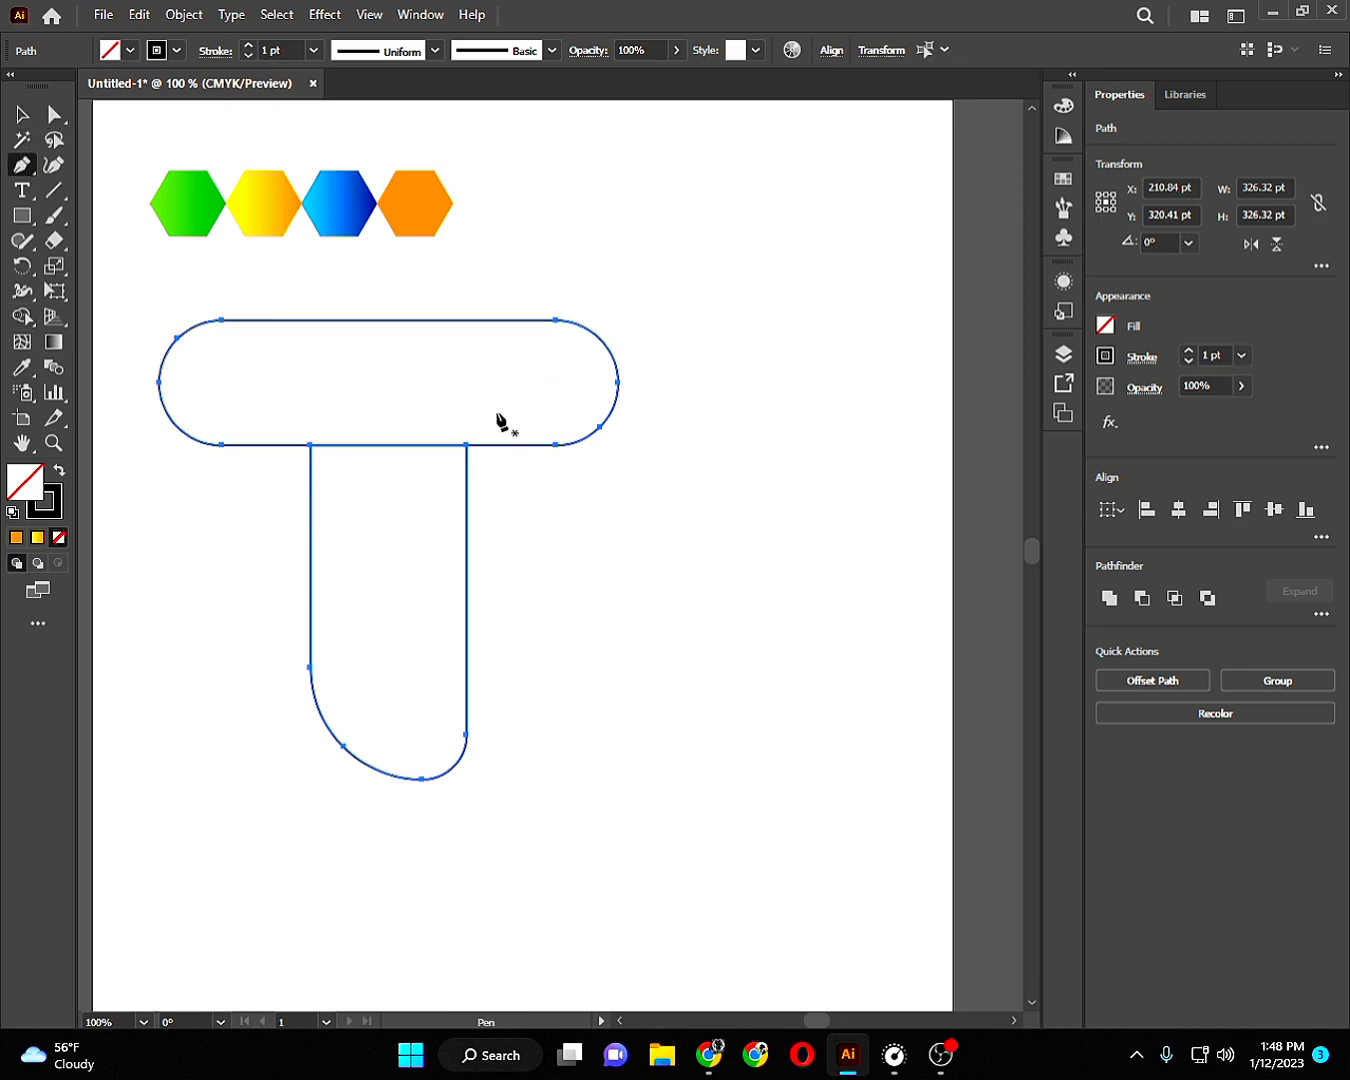
click(22, 115)
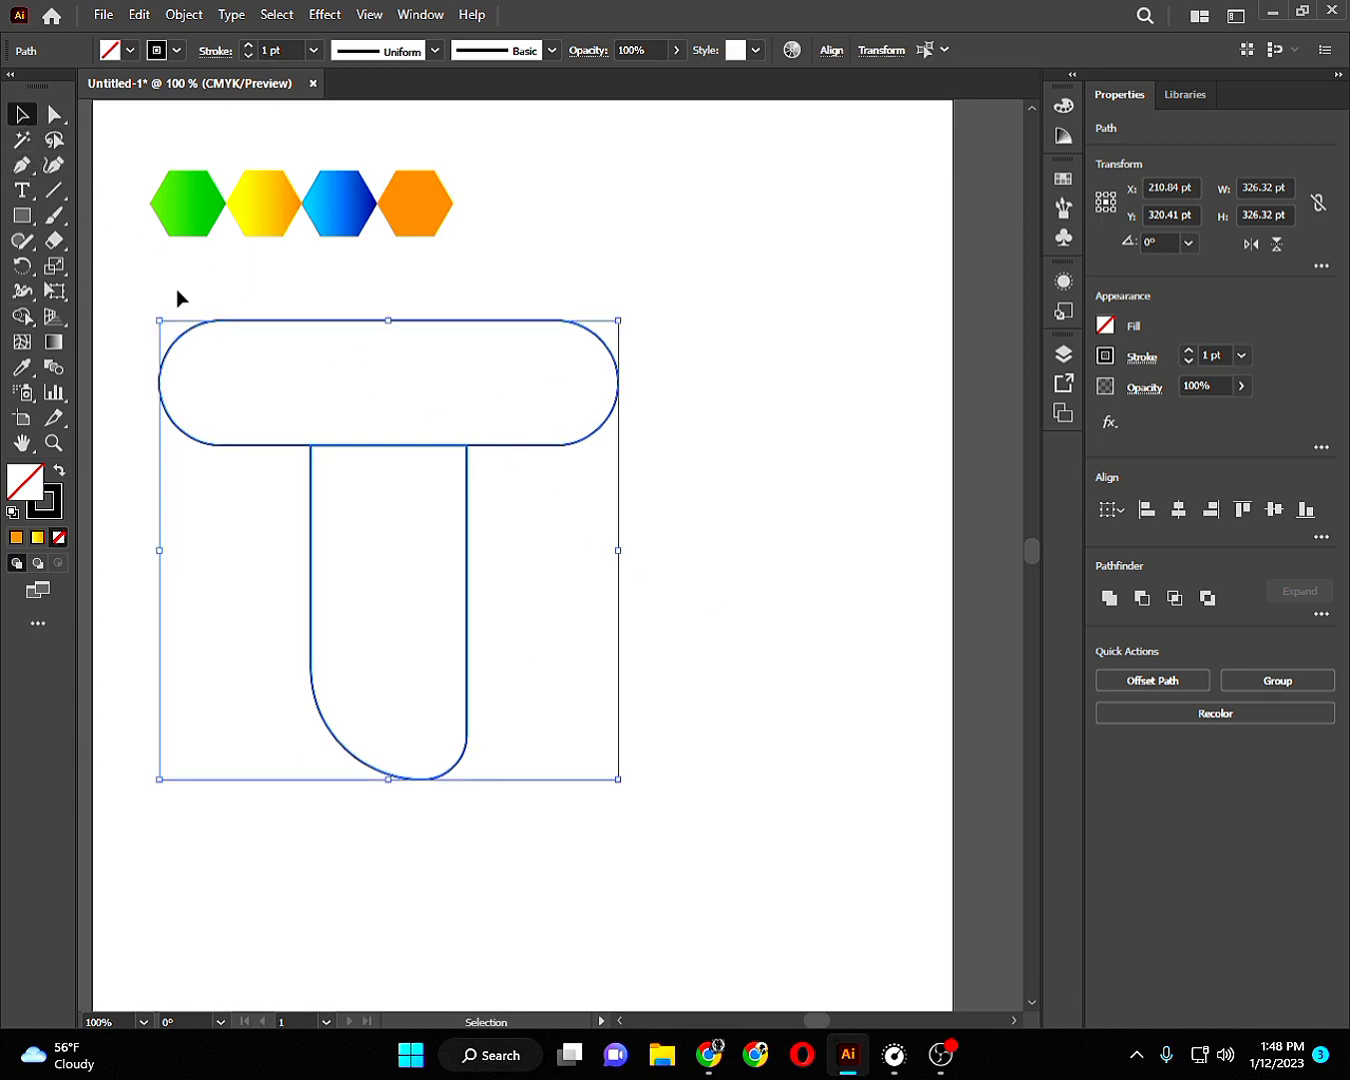
click(177, 288)
click(22, 165)
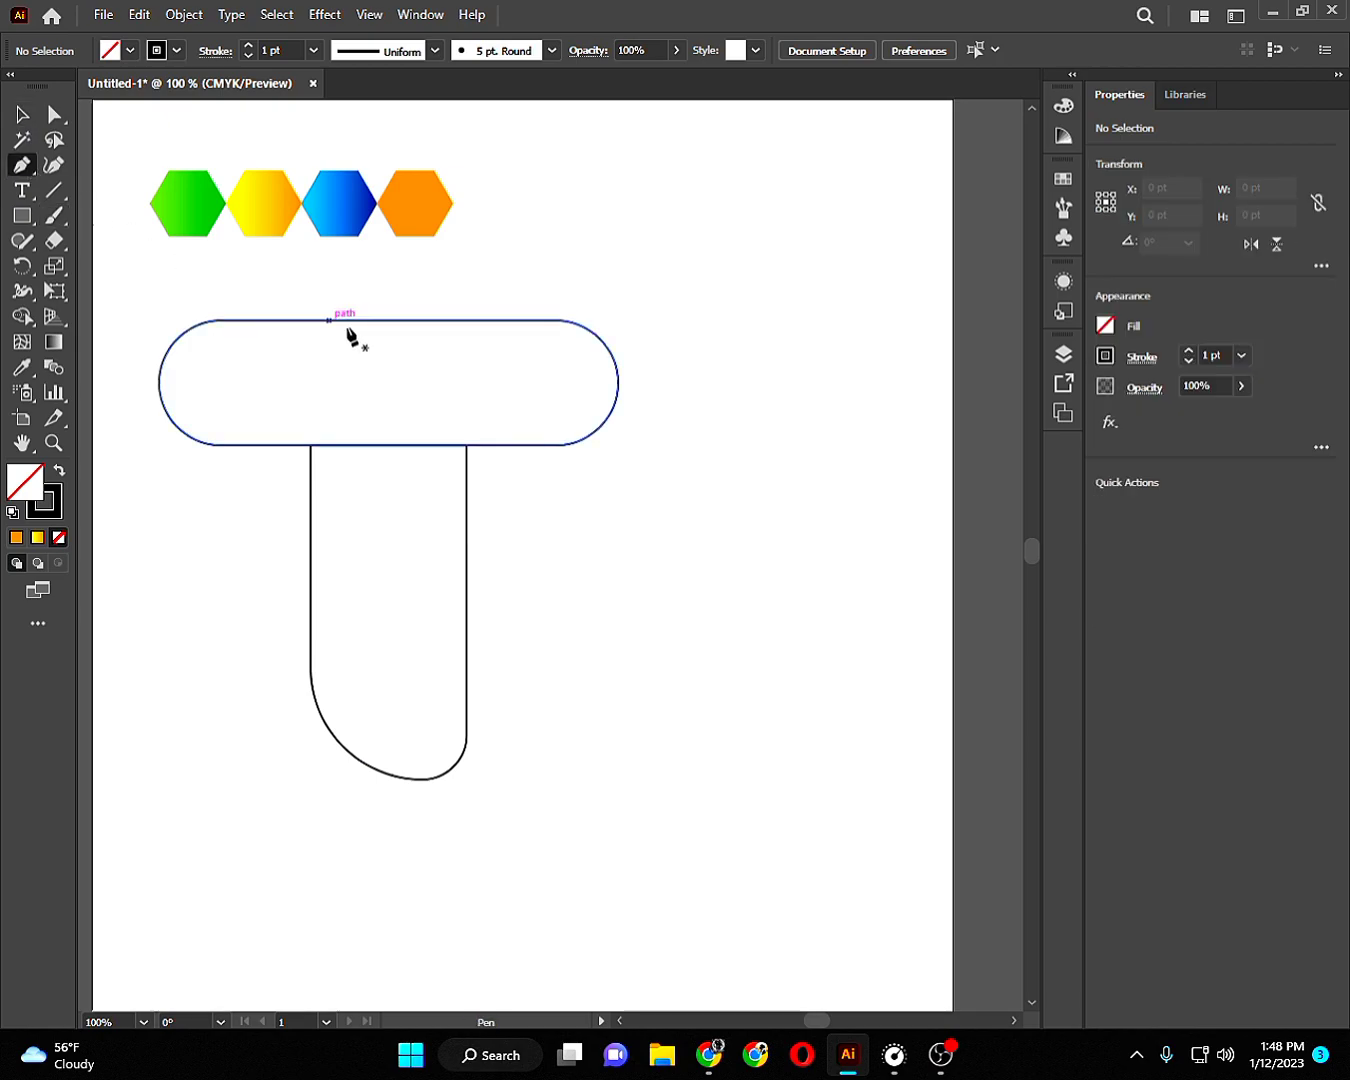
Discard a stray Pen anchor and stretch the T's stem down to about 285.57 pt tall.
click(530, 319)
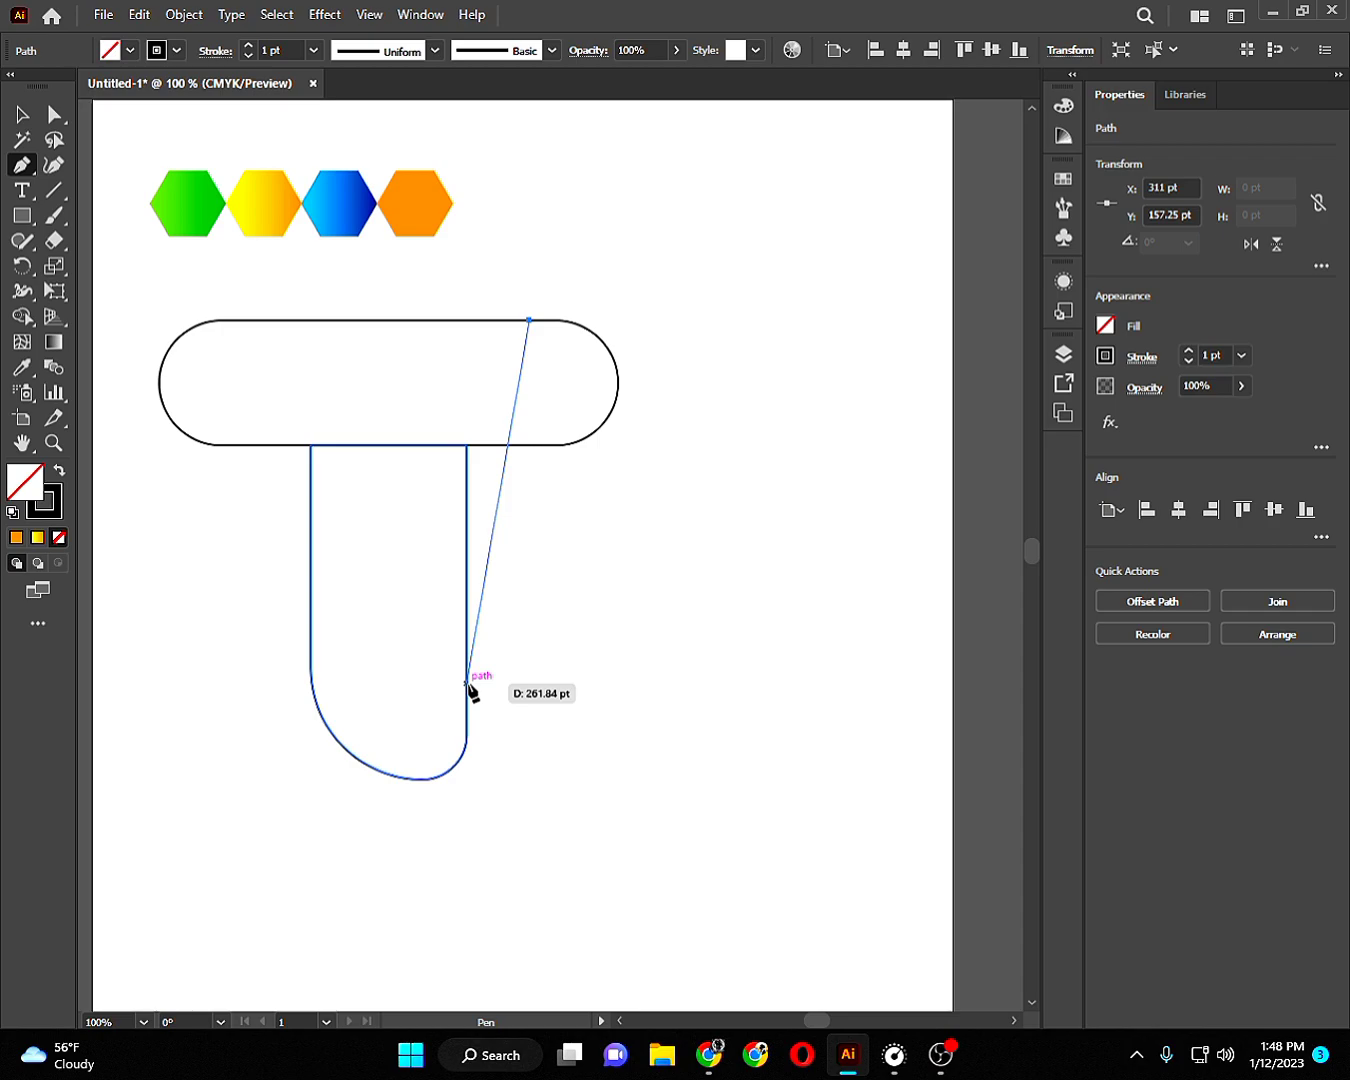
click(23, 115)
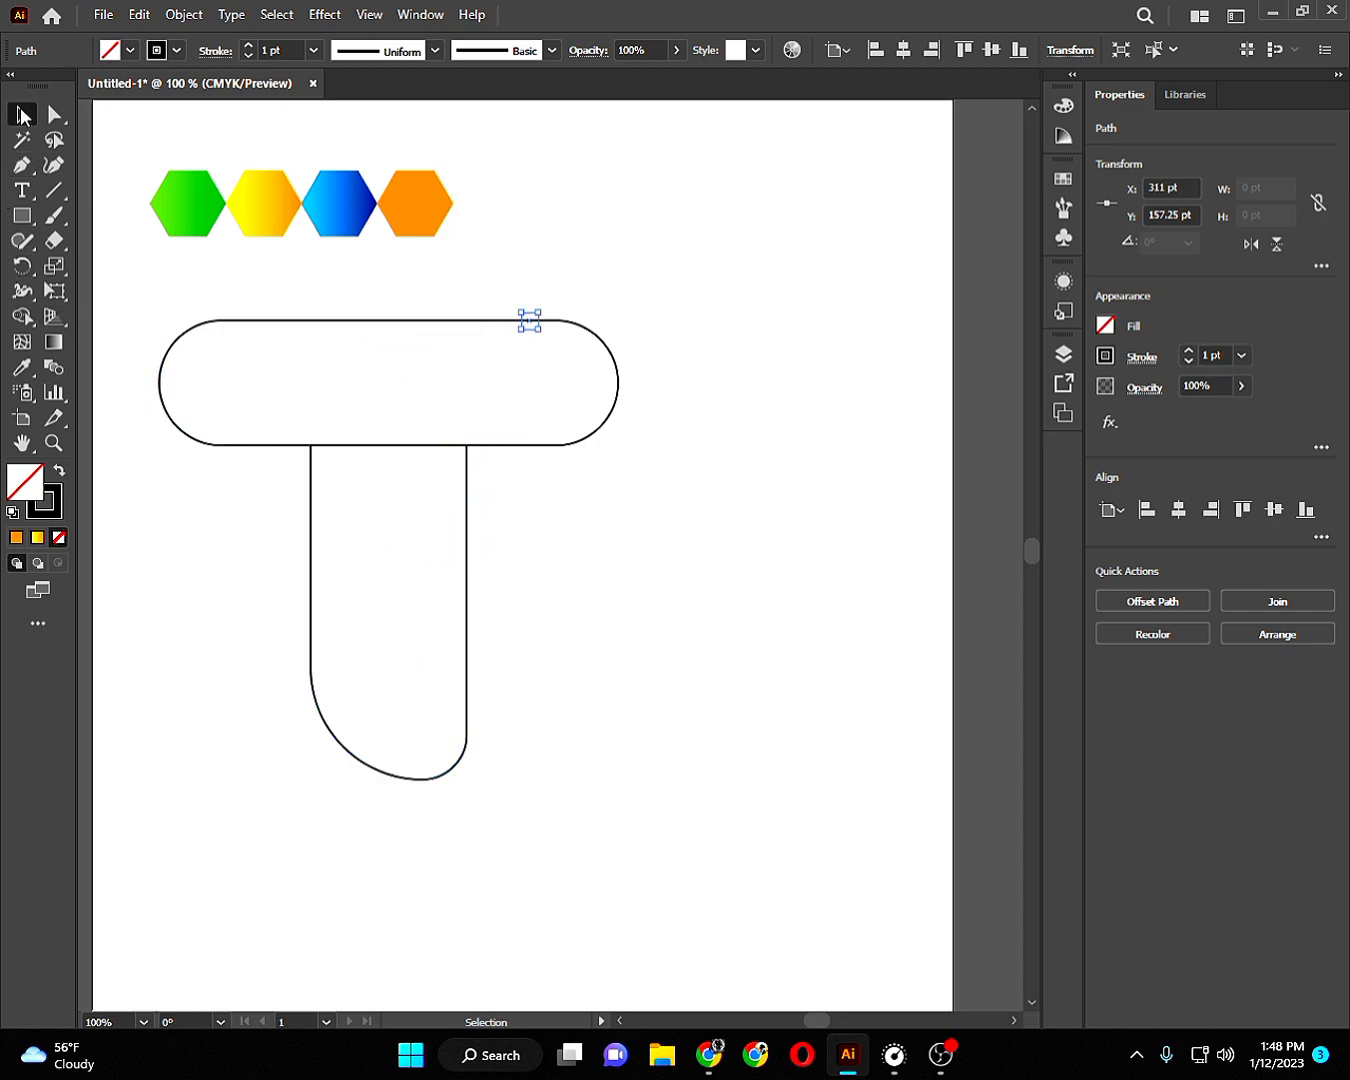
click(665, 339)
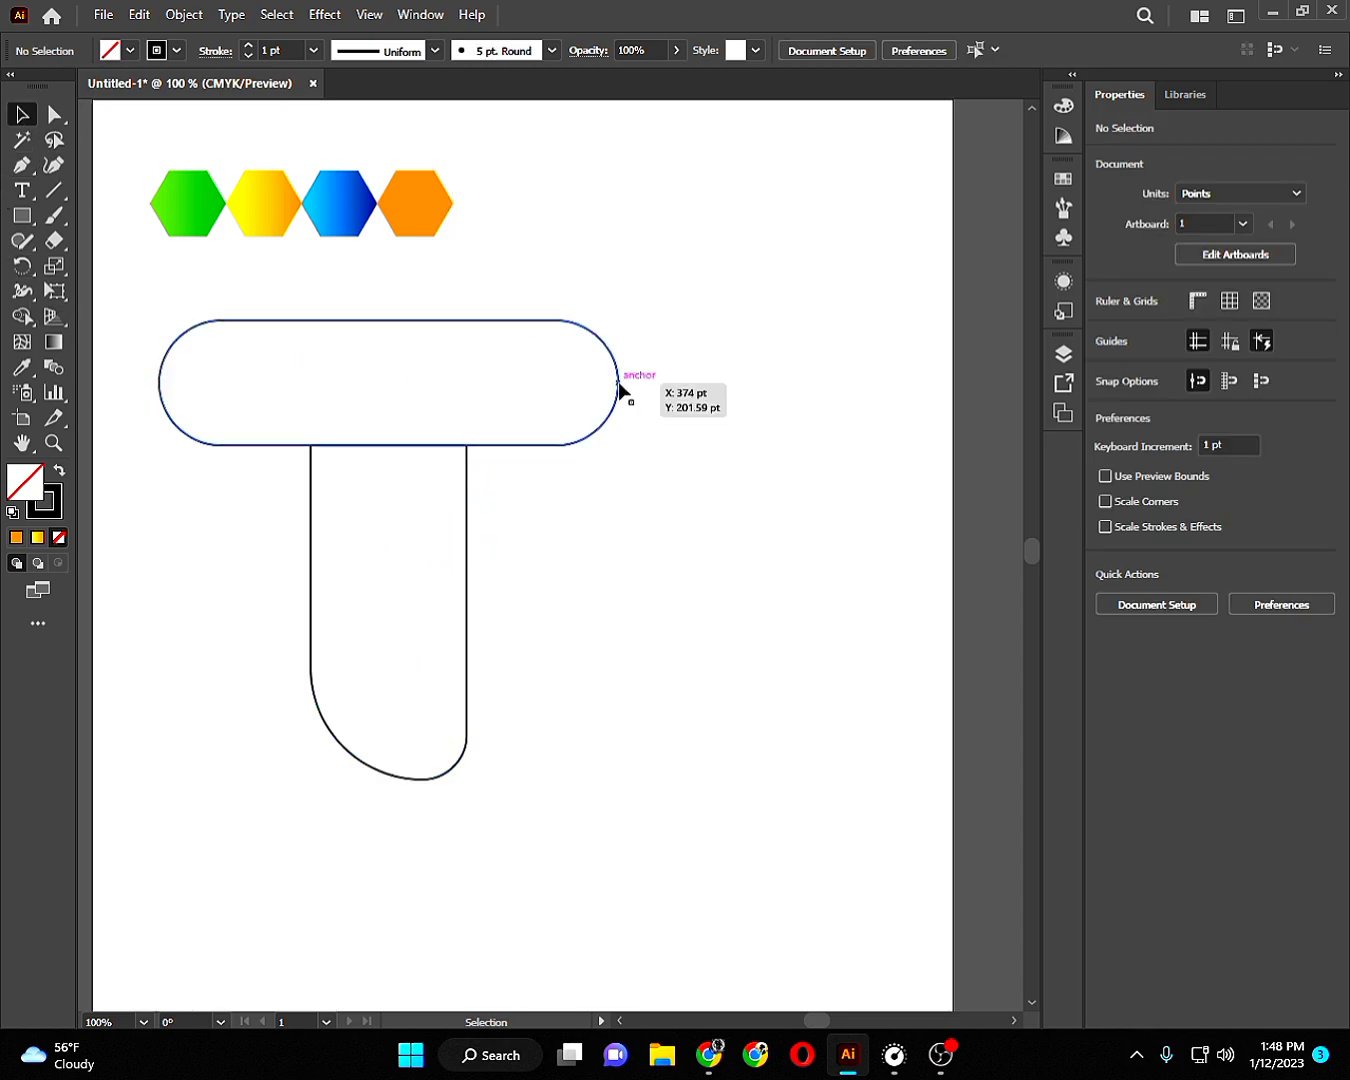
click(464, 662)
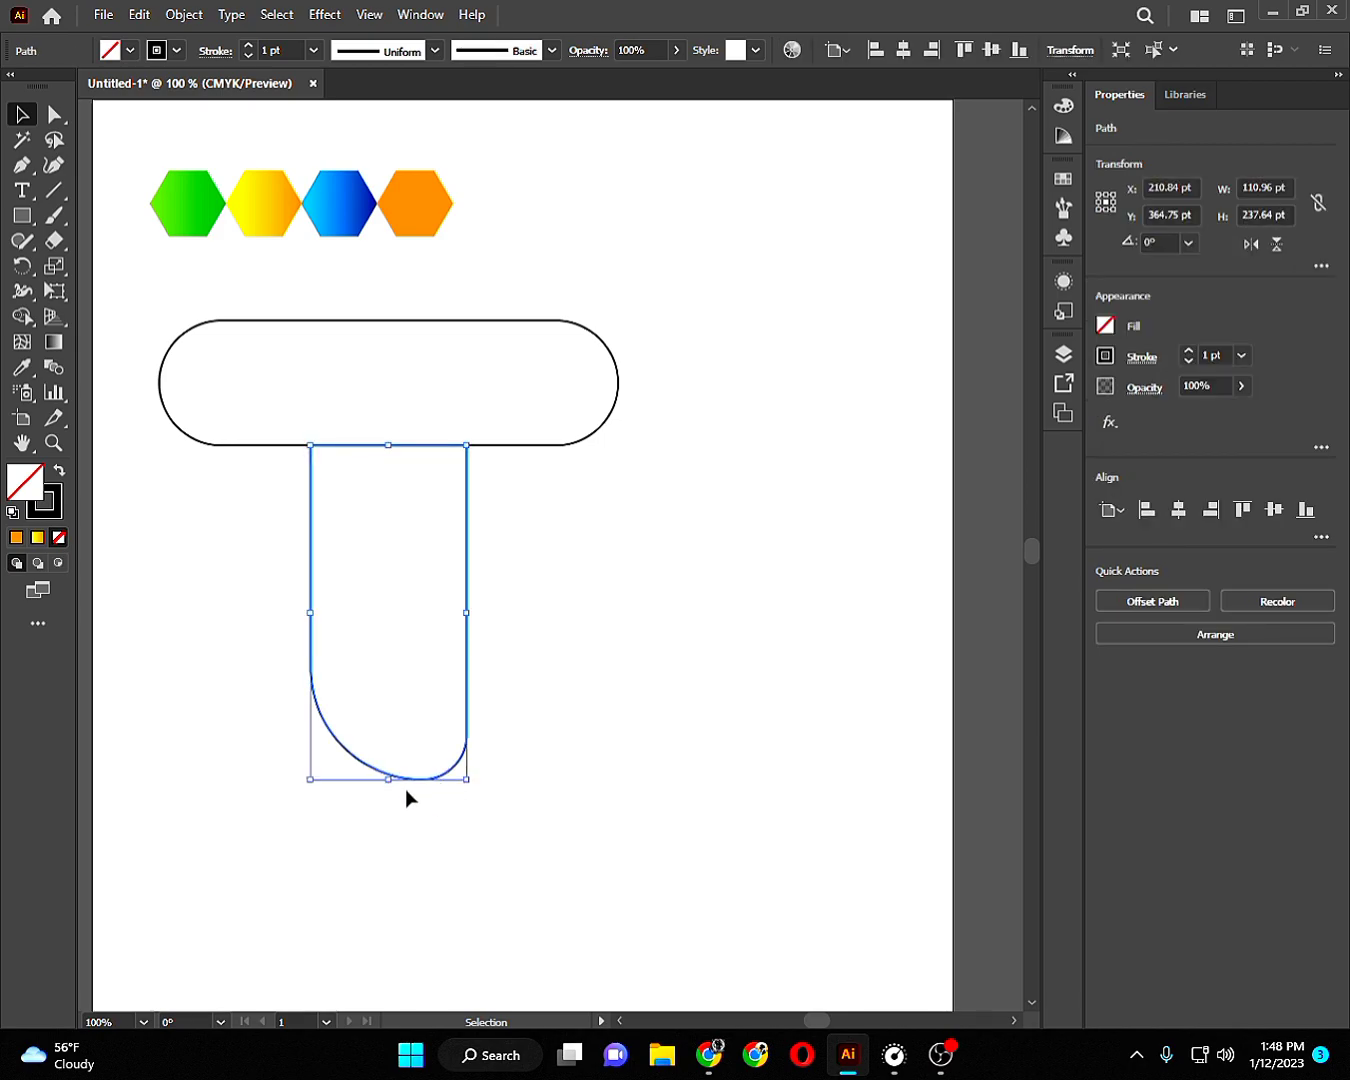
drag(393, 784, 393, 846)
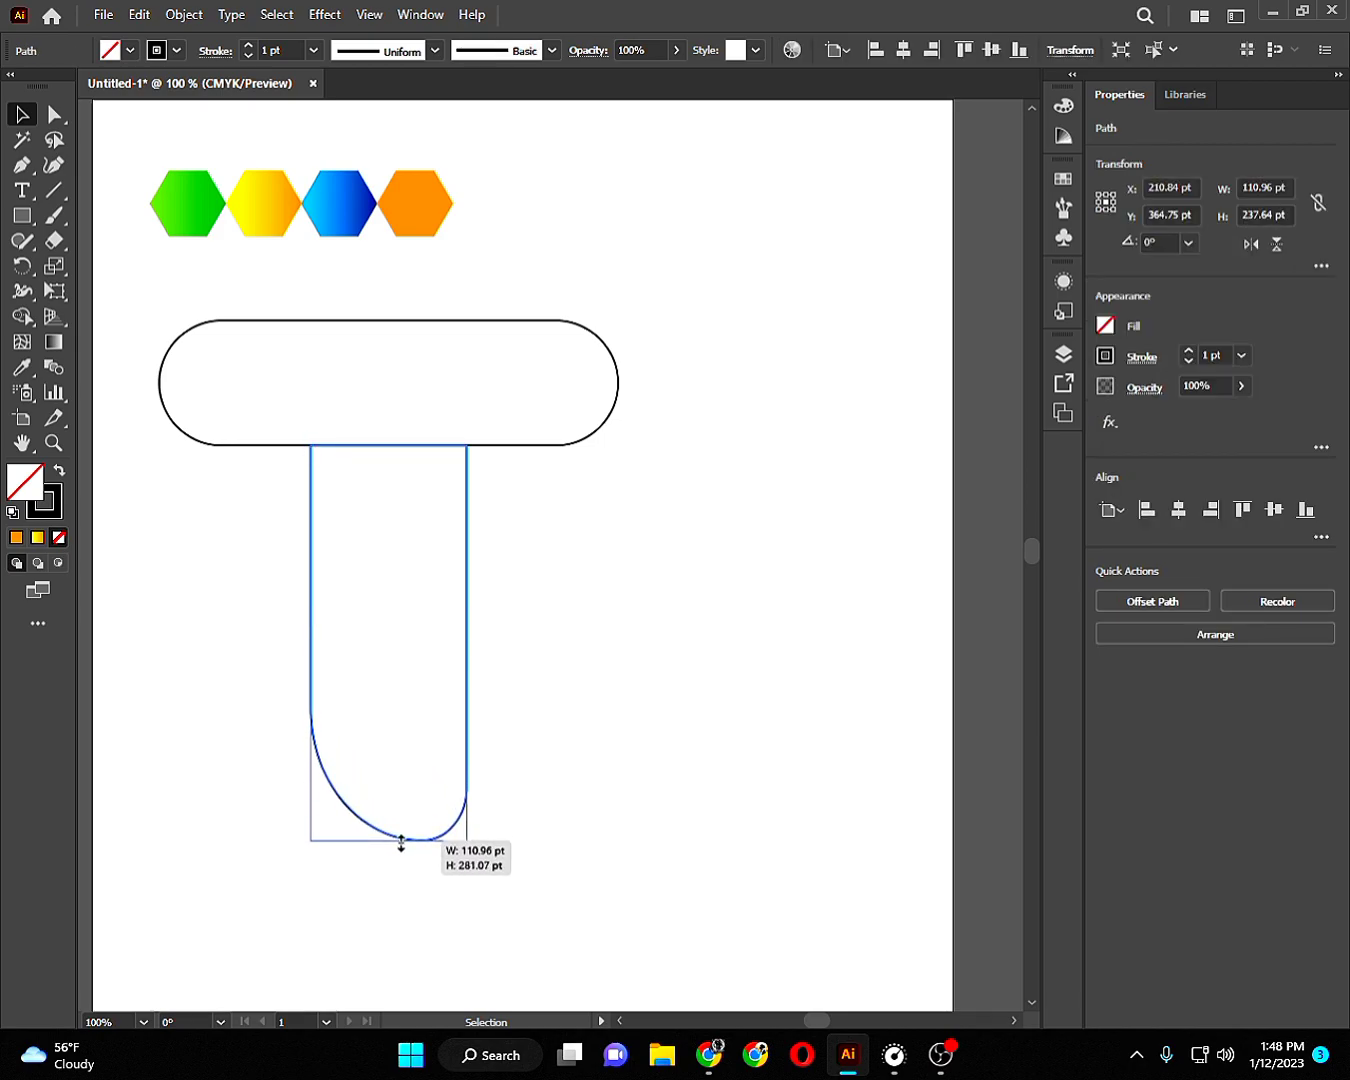
scroll(418, 752, down, 1)
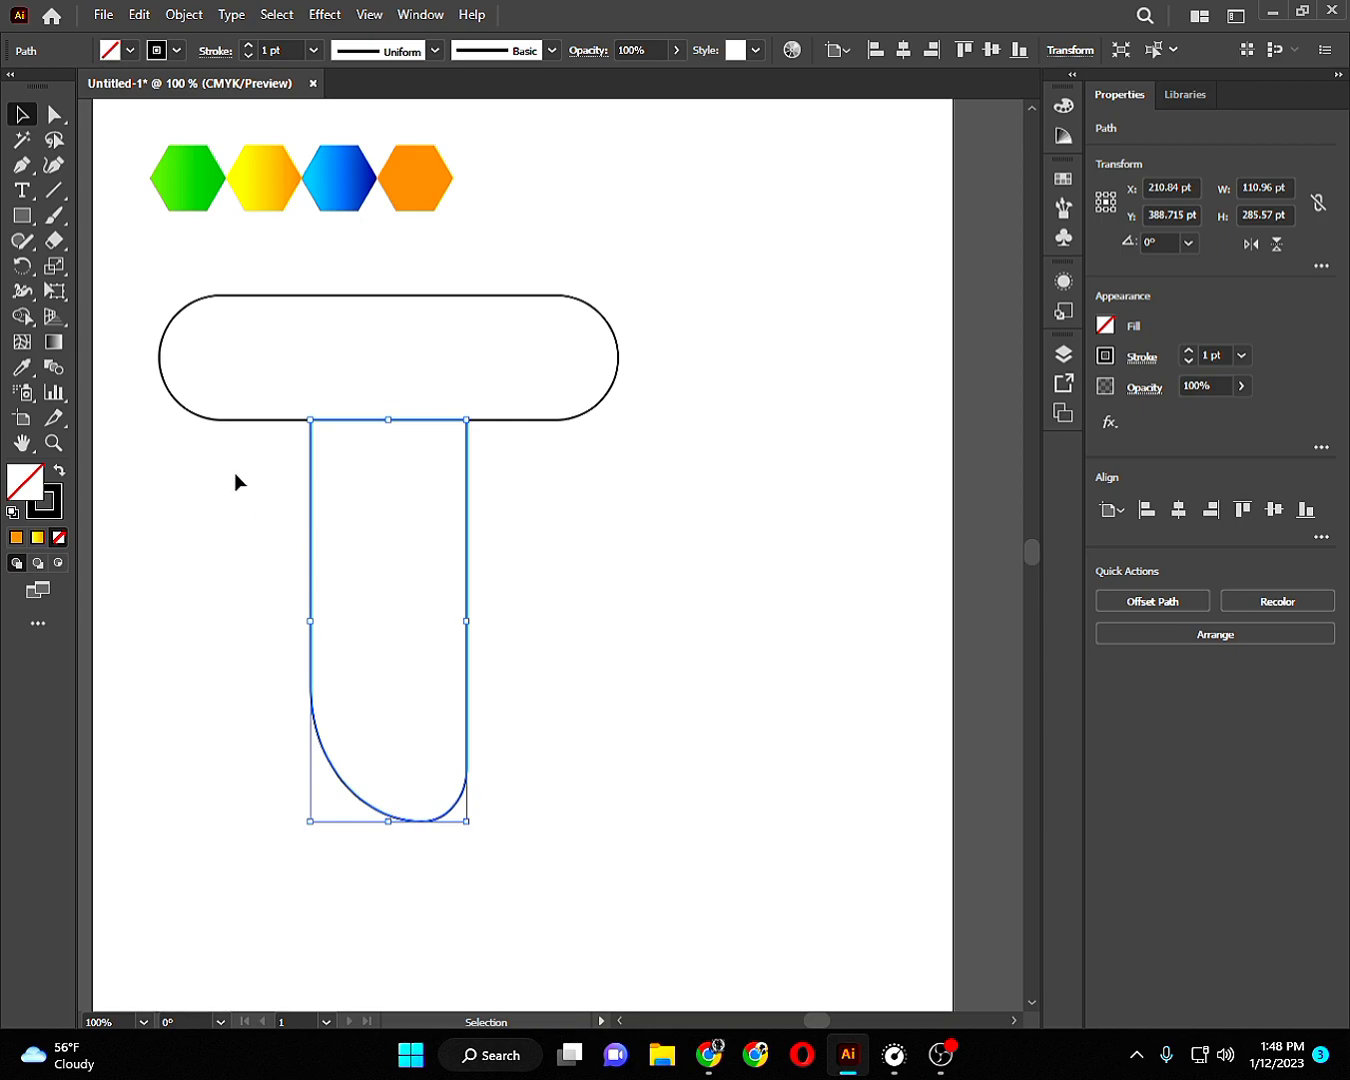
click(199, 447)
Draw a curved Pen path from the crossbar's top right down to the stem's lower right.
click(22, 164)
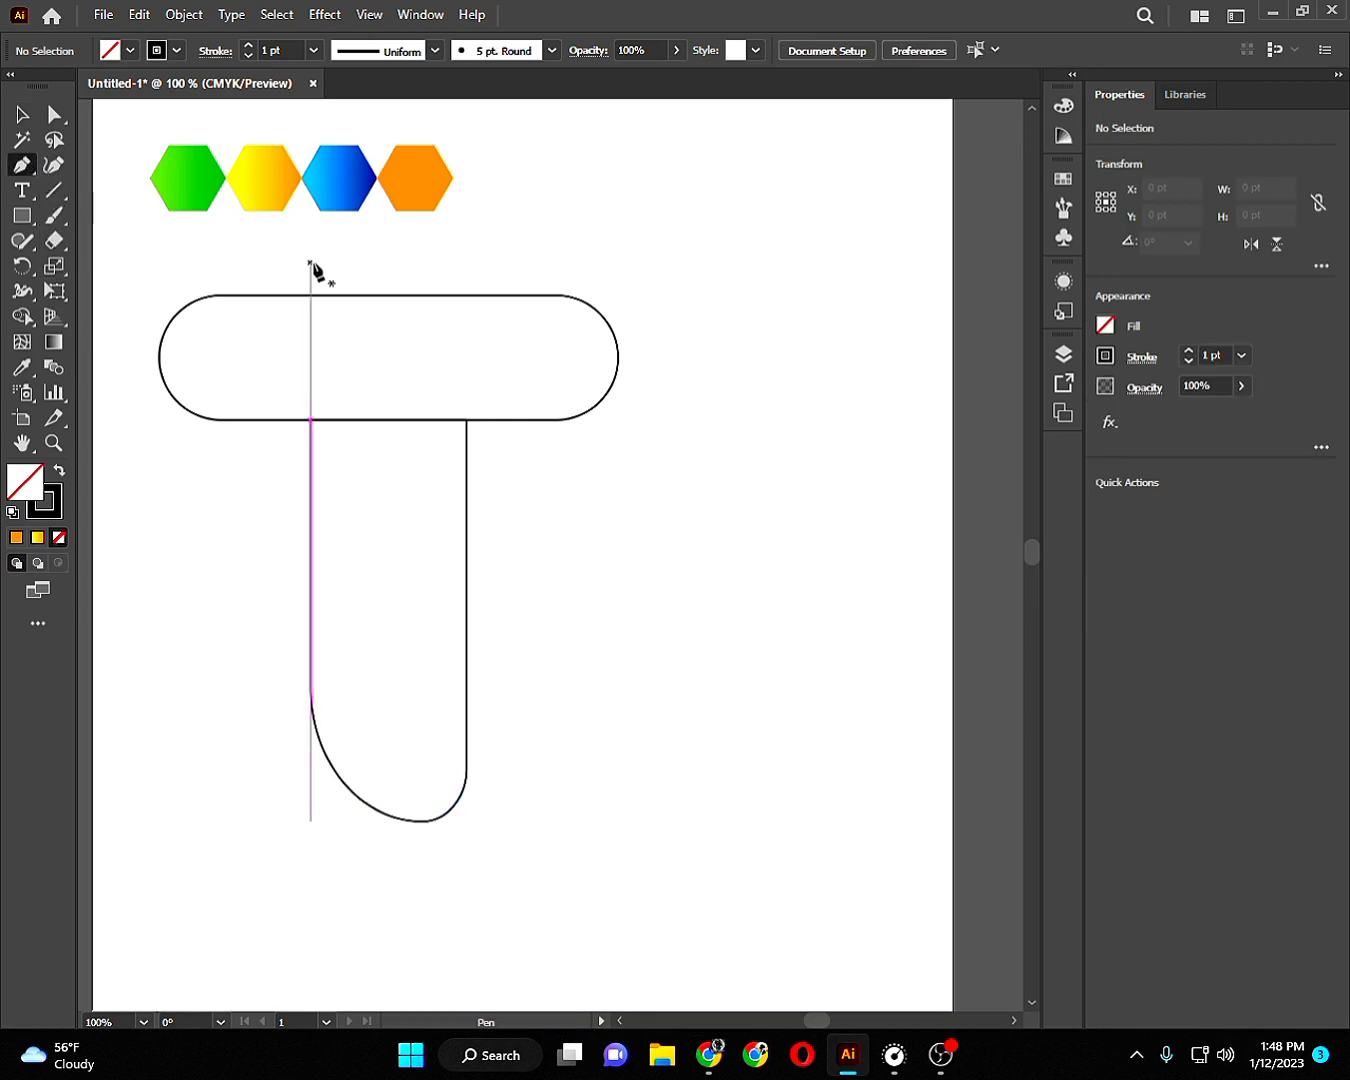
click(521, 295)
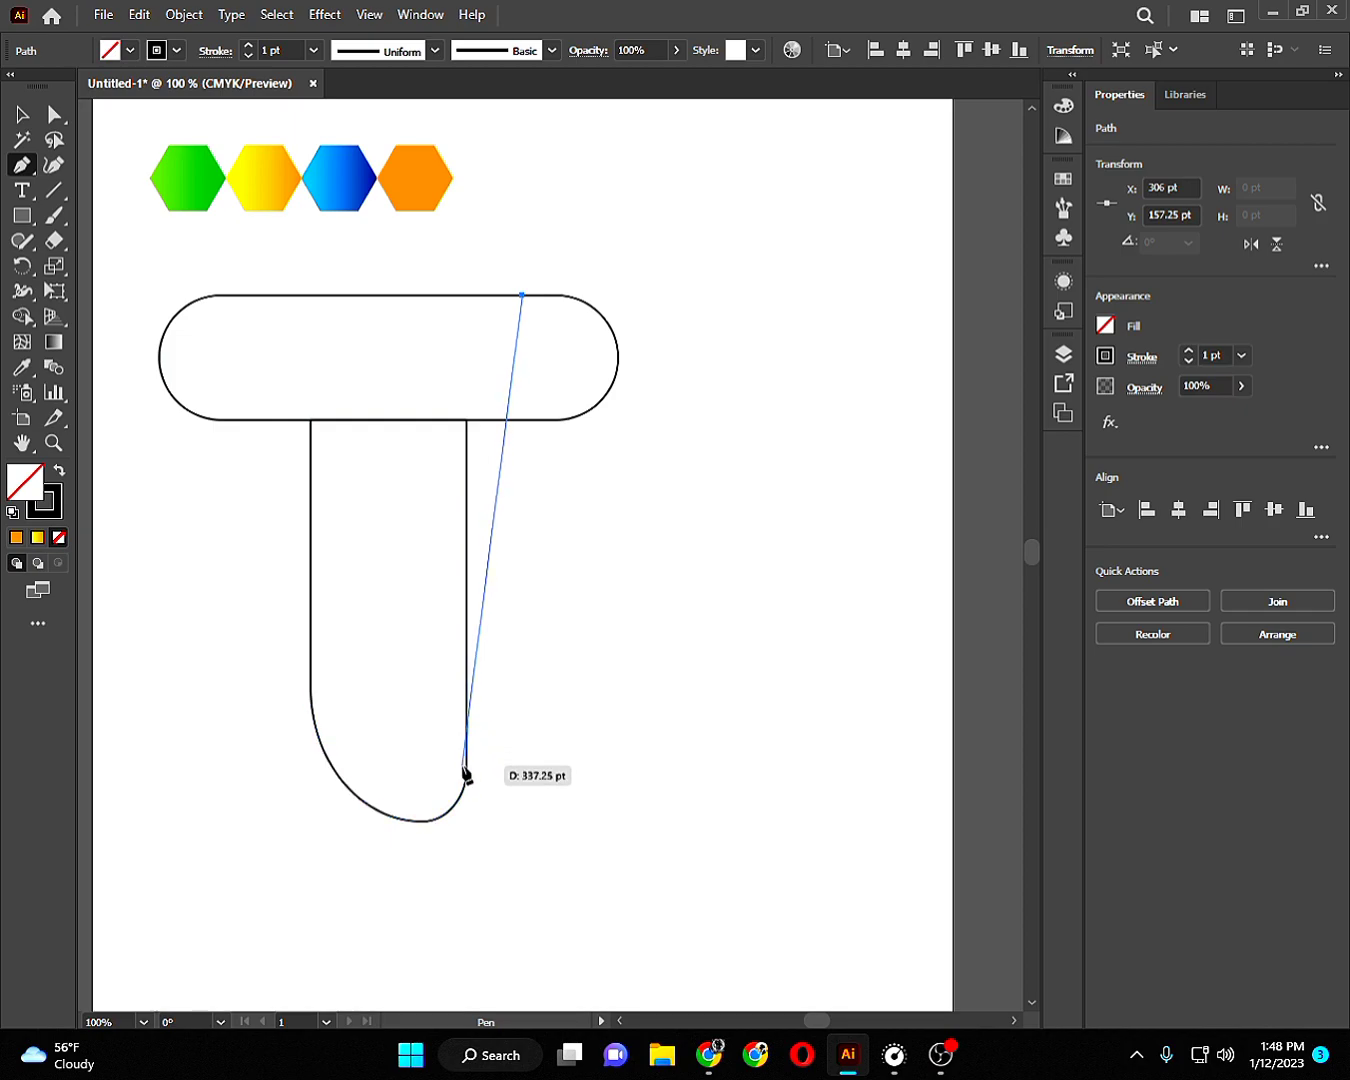
mouse_move(466, 755)
mouse_down()
mouse_move(507, 823)
mouse_move(649, 929)
mouse_move(656, 916)
mouse_move(615, 937)
mouse_move(639, 1005)
mouse_move(622, 1003)
mouse_move(419, 431)
mouse_move(9, 216)
mouse_up()
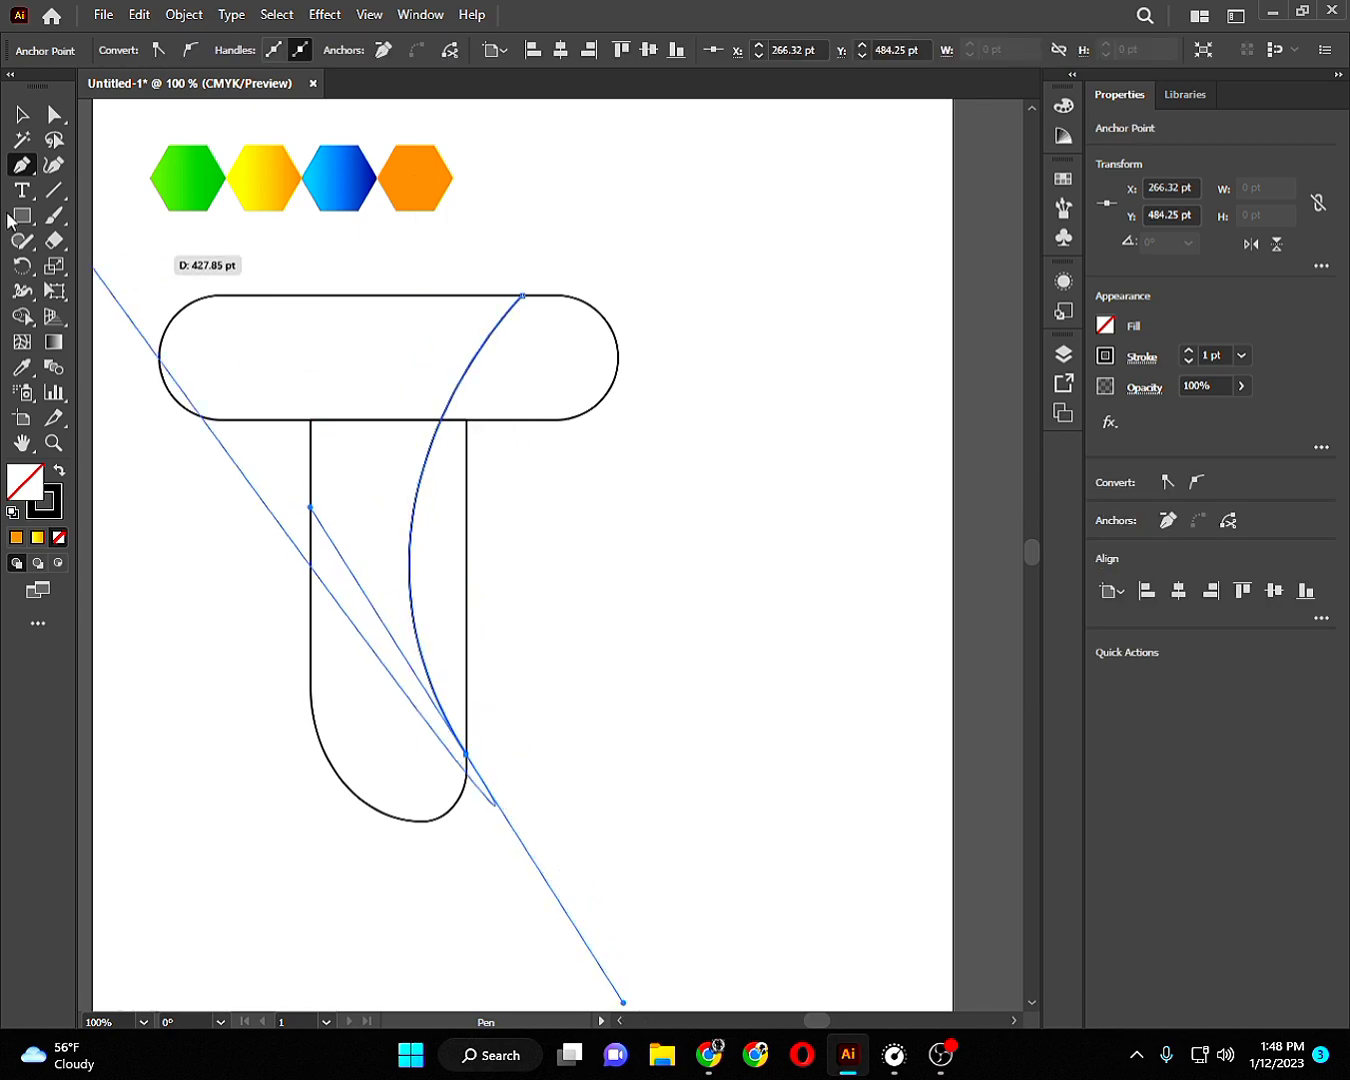
click(25, 116)
drag(414, 526, 424, 526)
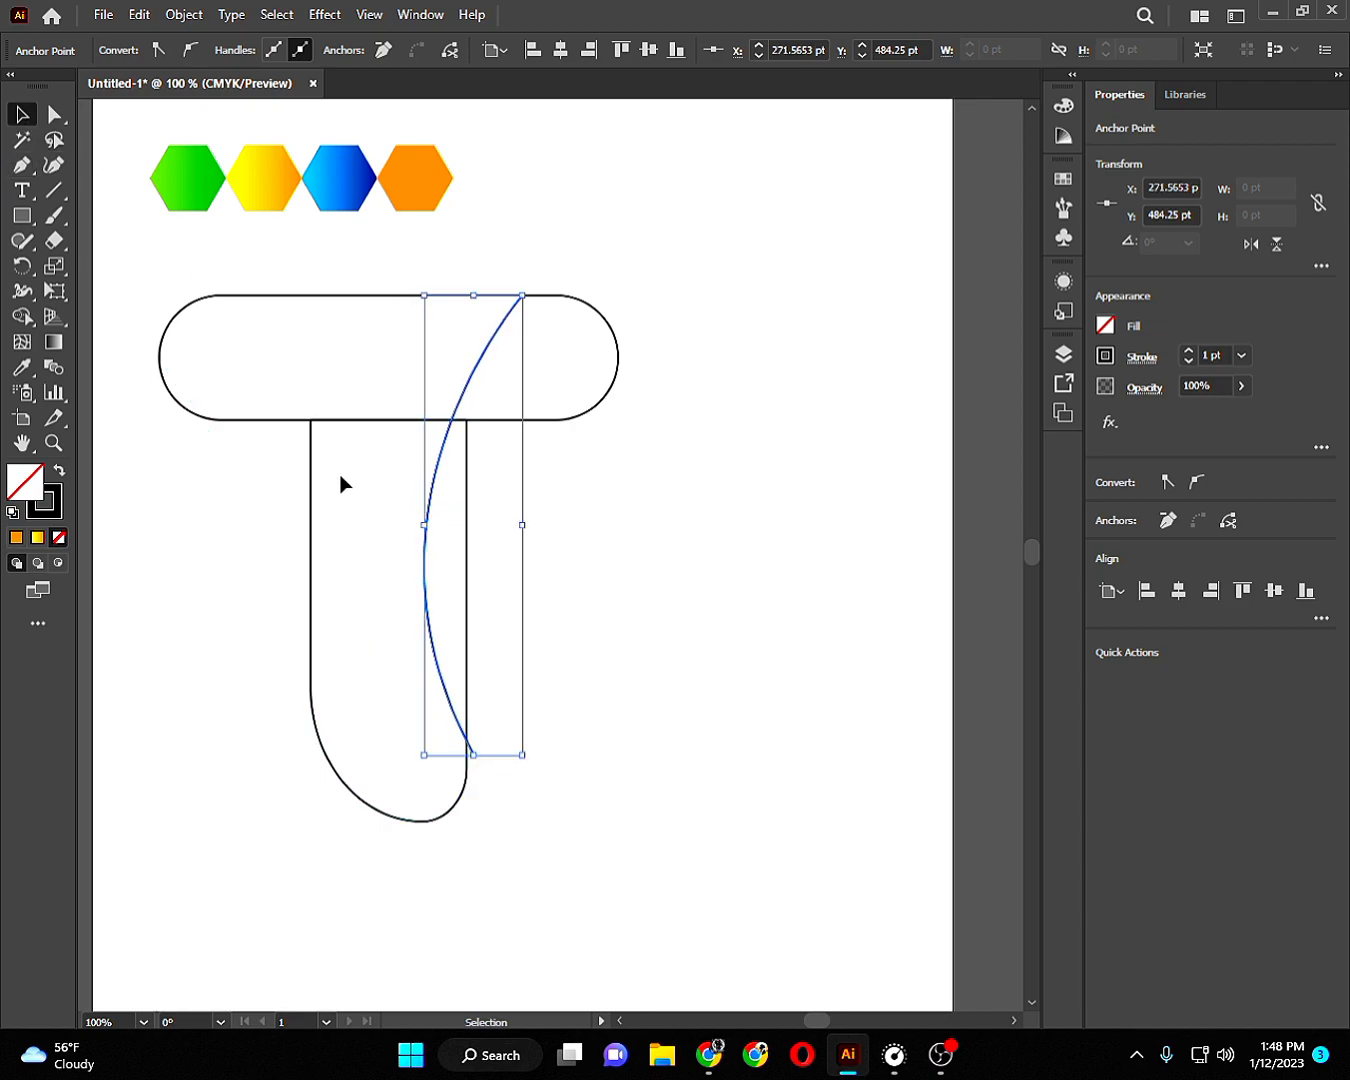
Duplicate the curve in place with Copy and Paste in Front.
click(141, 16)
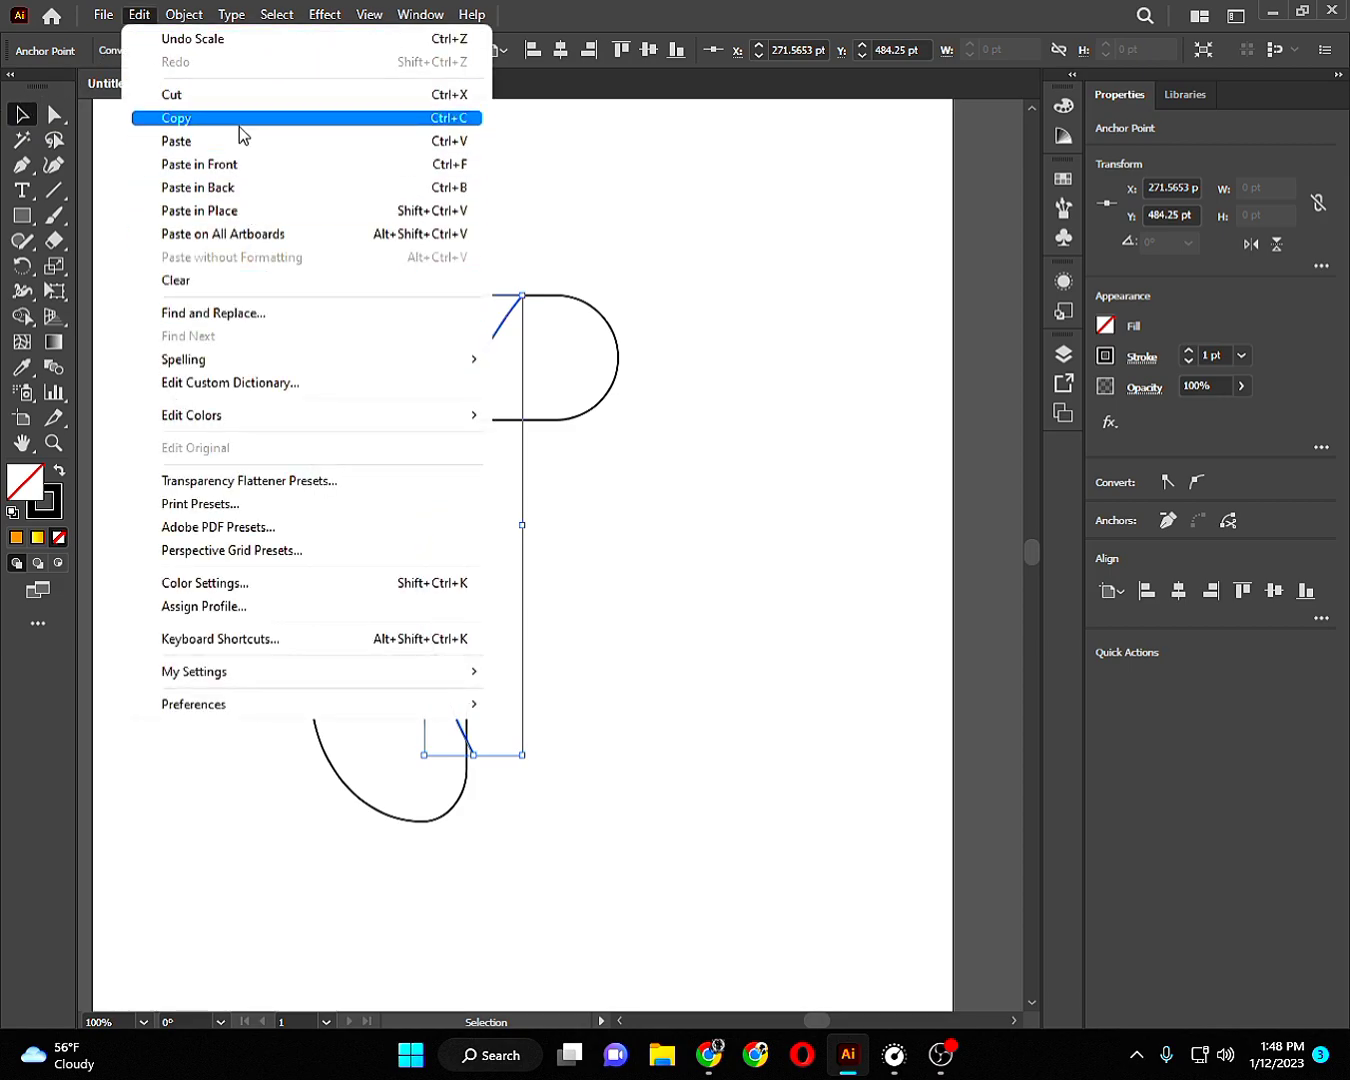
click(241, 128)
click(150, 18)
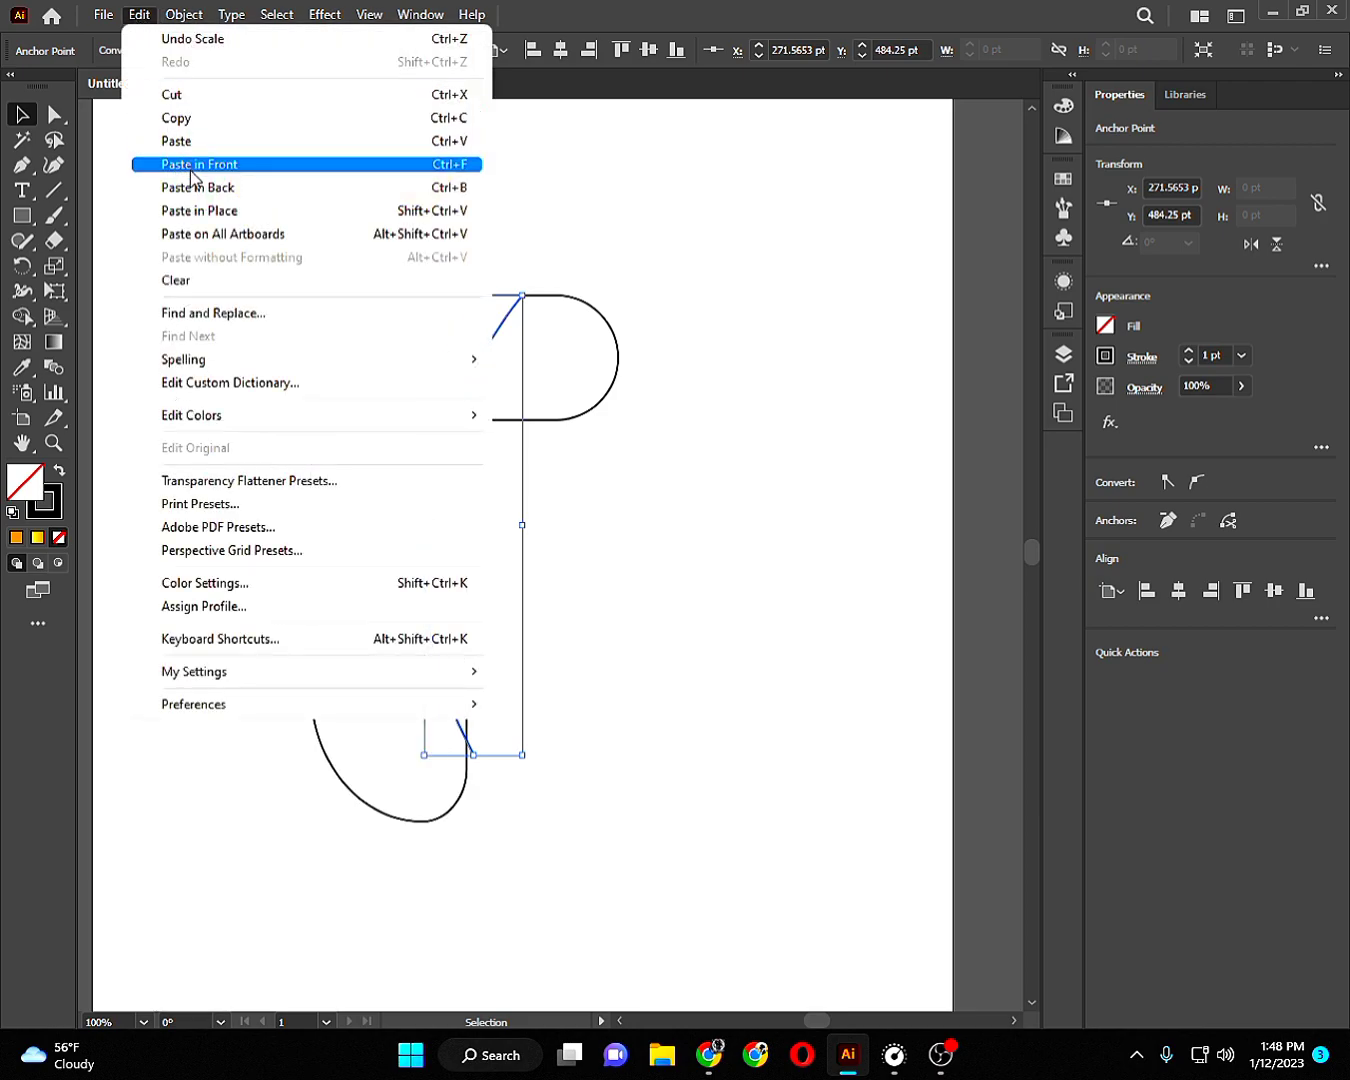
click(189, 164)
click(54, 116)
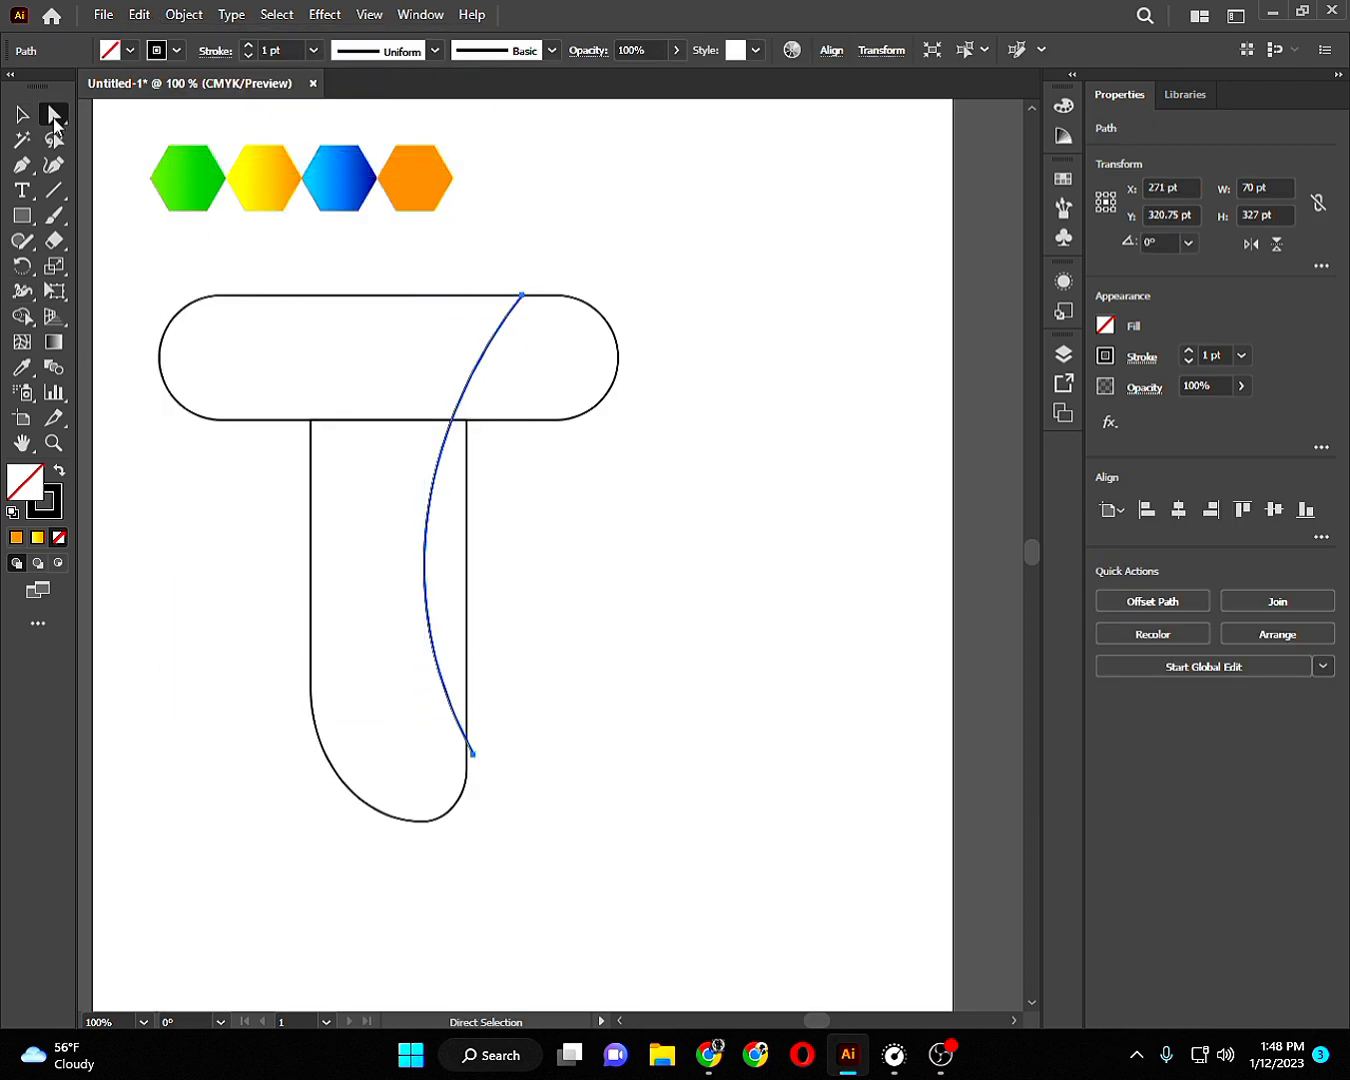
click(261, 697)
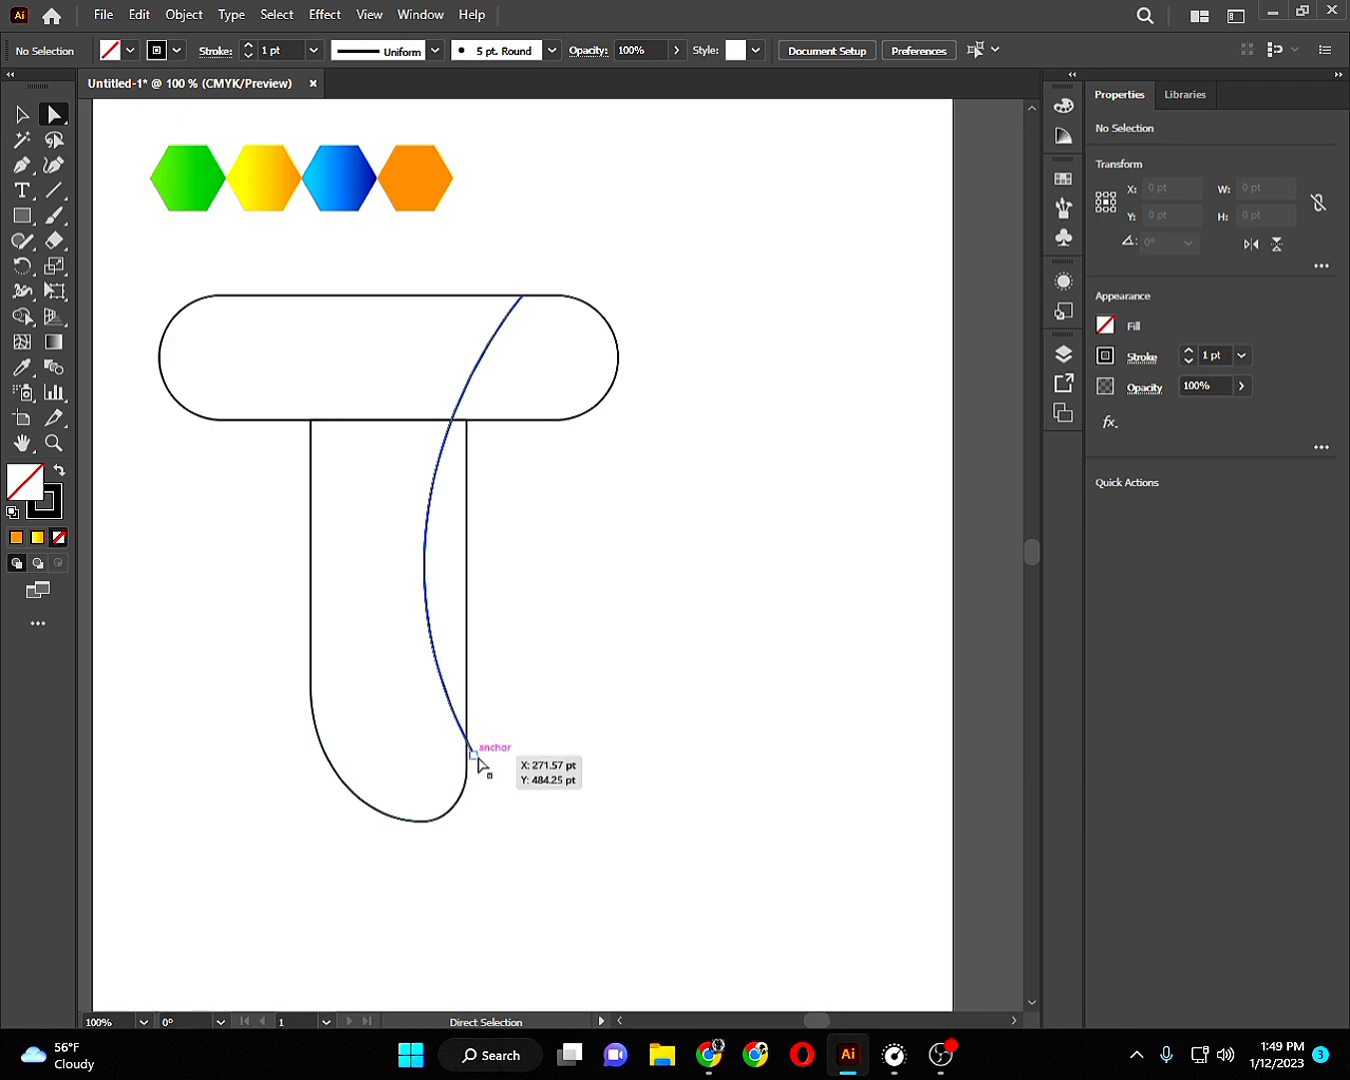
Drag the duplicate curve's bottom end onto the stem's lower right and bow it further left.
drag(471, 755, 452, 805)
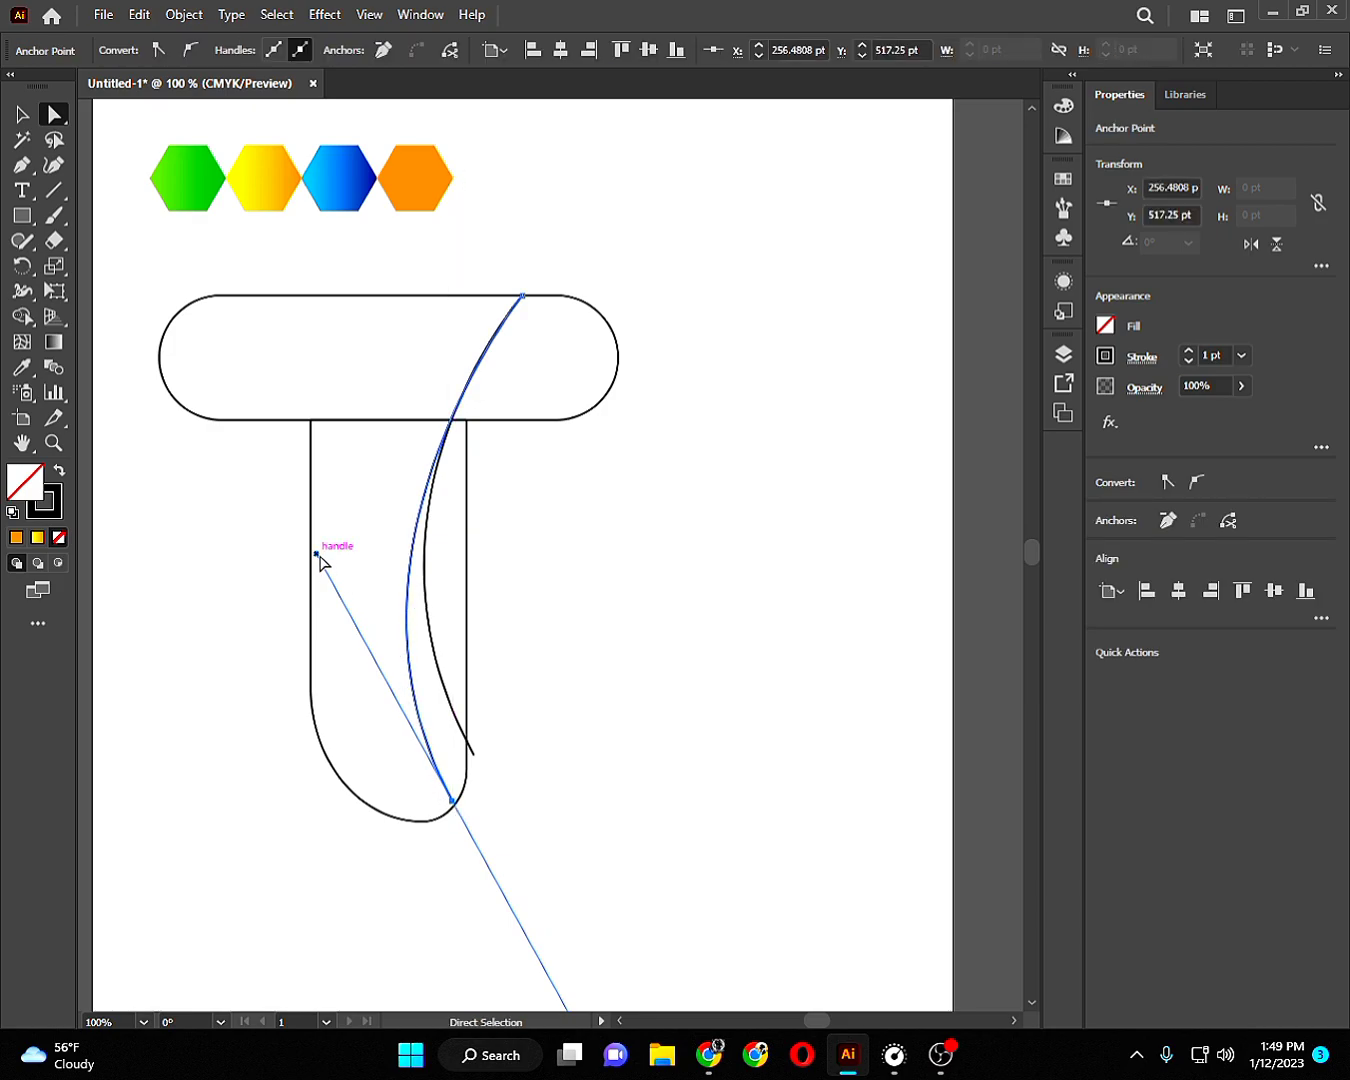
drag(318, 557, 269, 520)
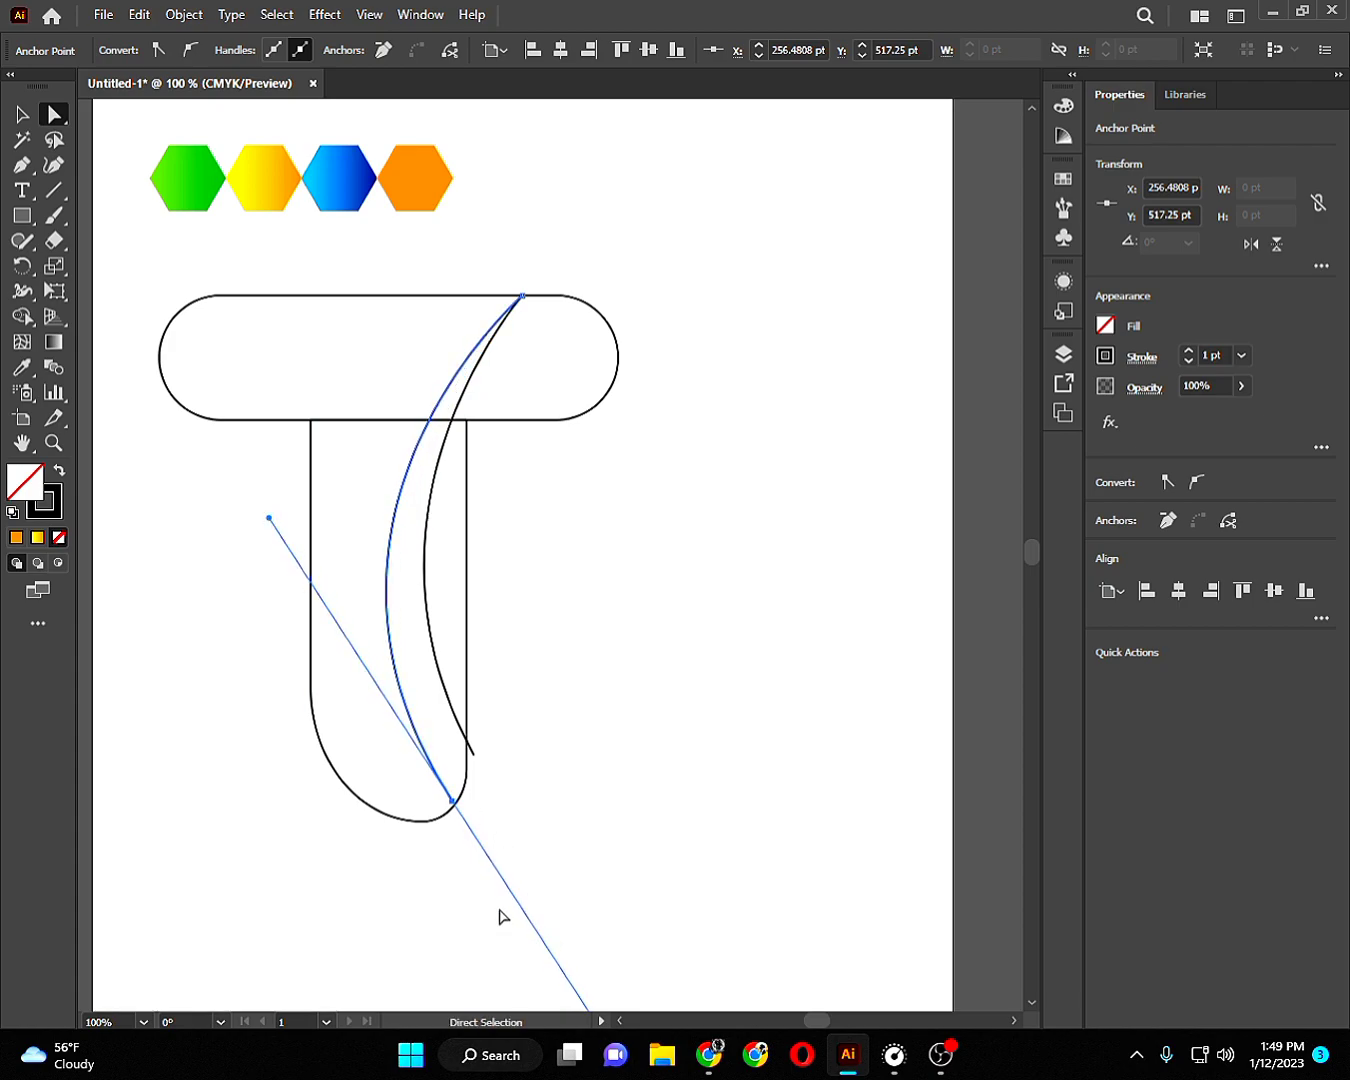
drag(450, 805, 461, 801)
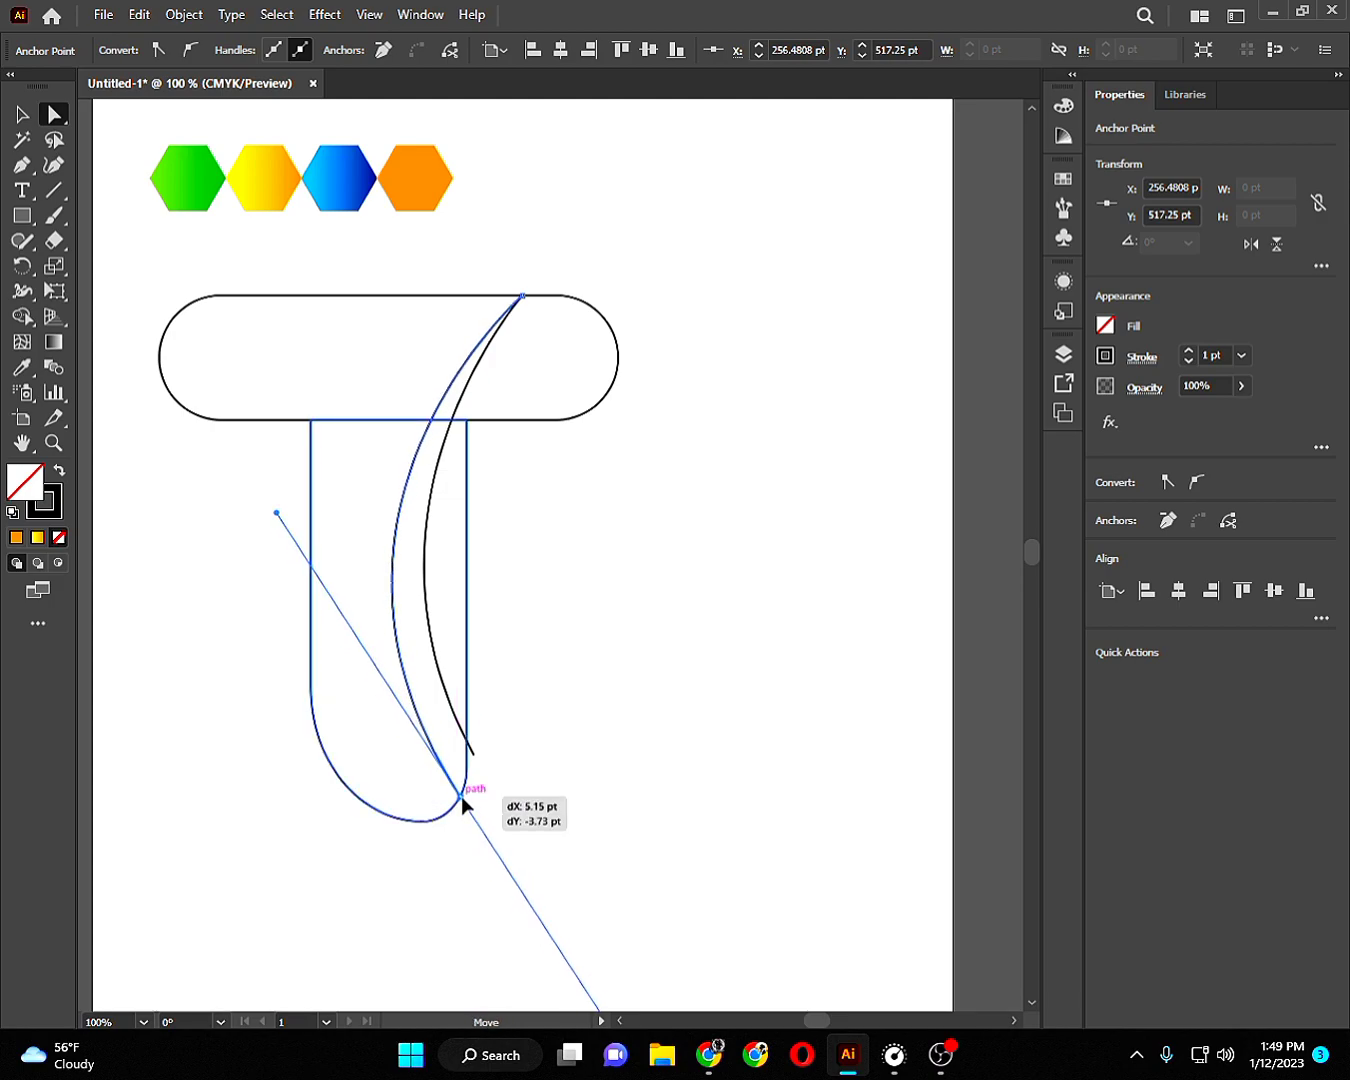
click(575, 773)
drag(443, 772, 463, 797)
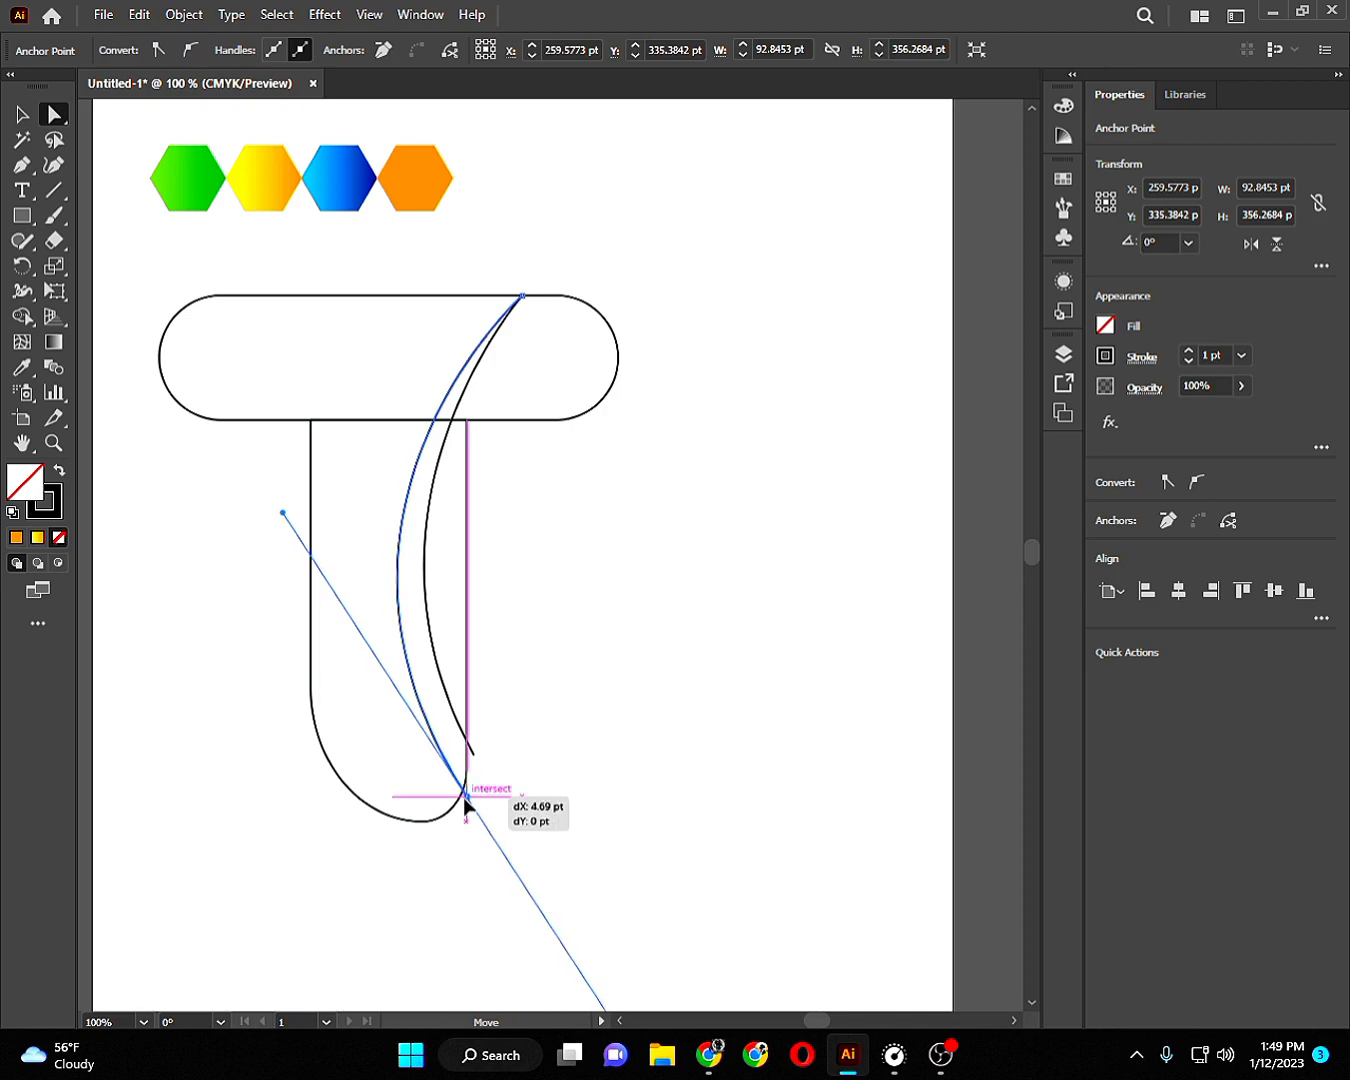
drag(463, 798, 466, 801)
click(525, 800)
click(449, 776)
Copy the reshaped curve and paste a third copy in front.
click(138, 18)
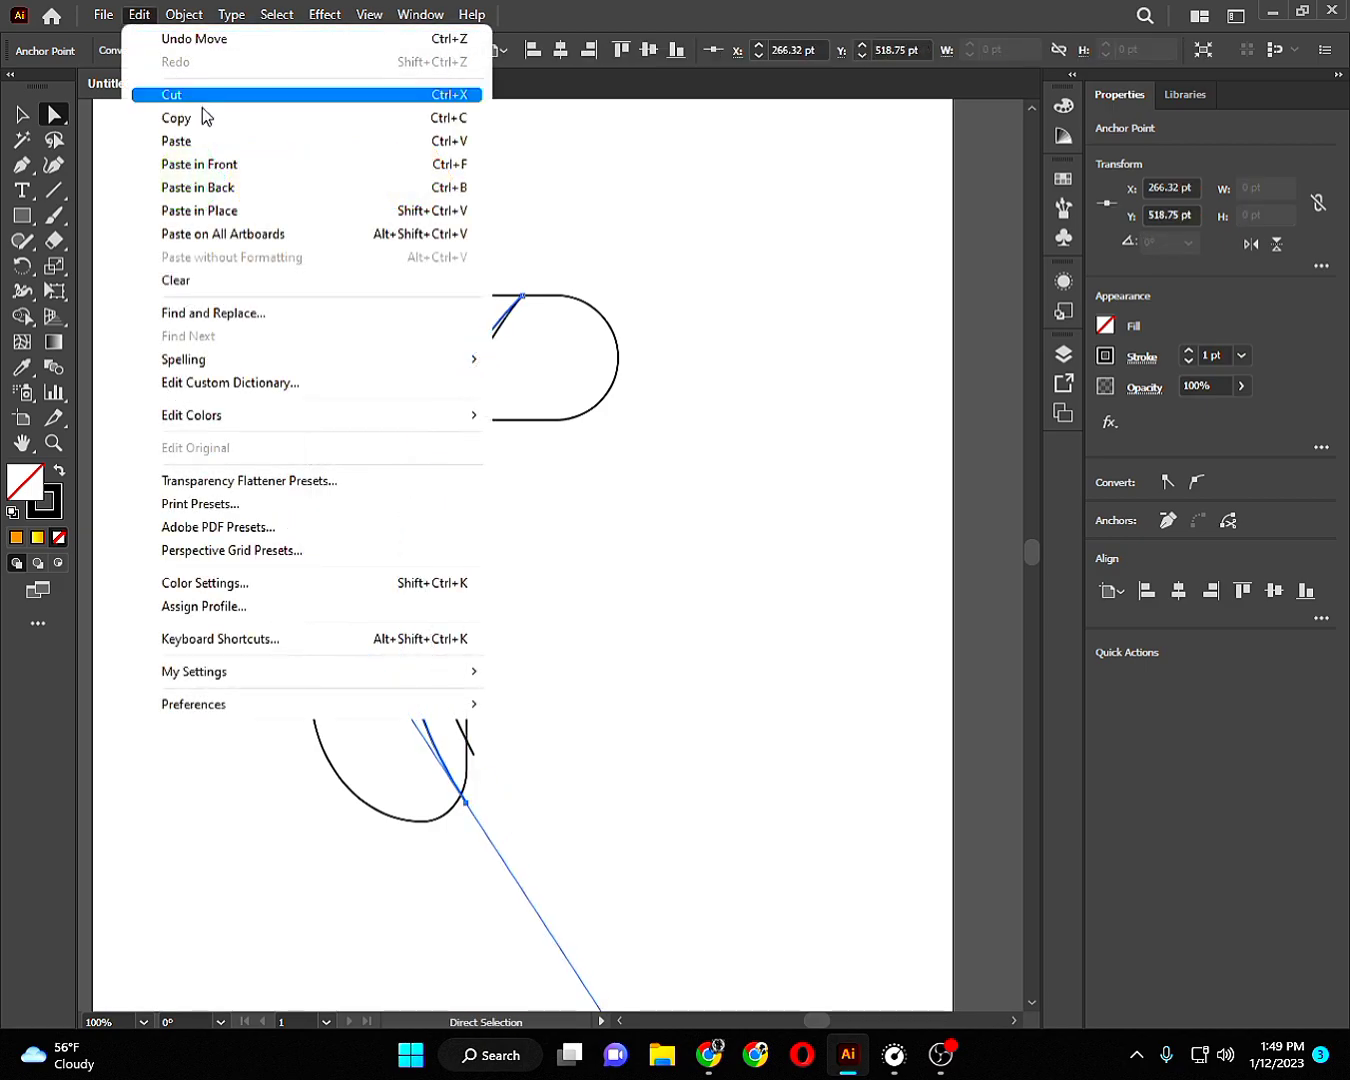
click(201, 117)
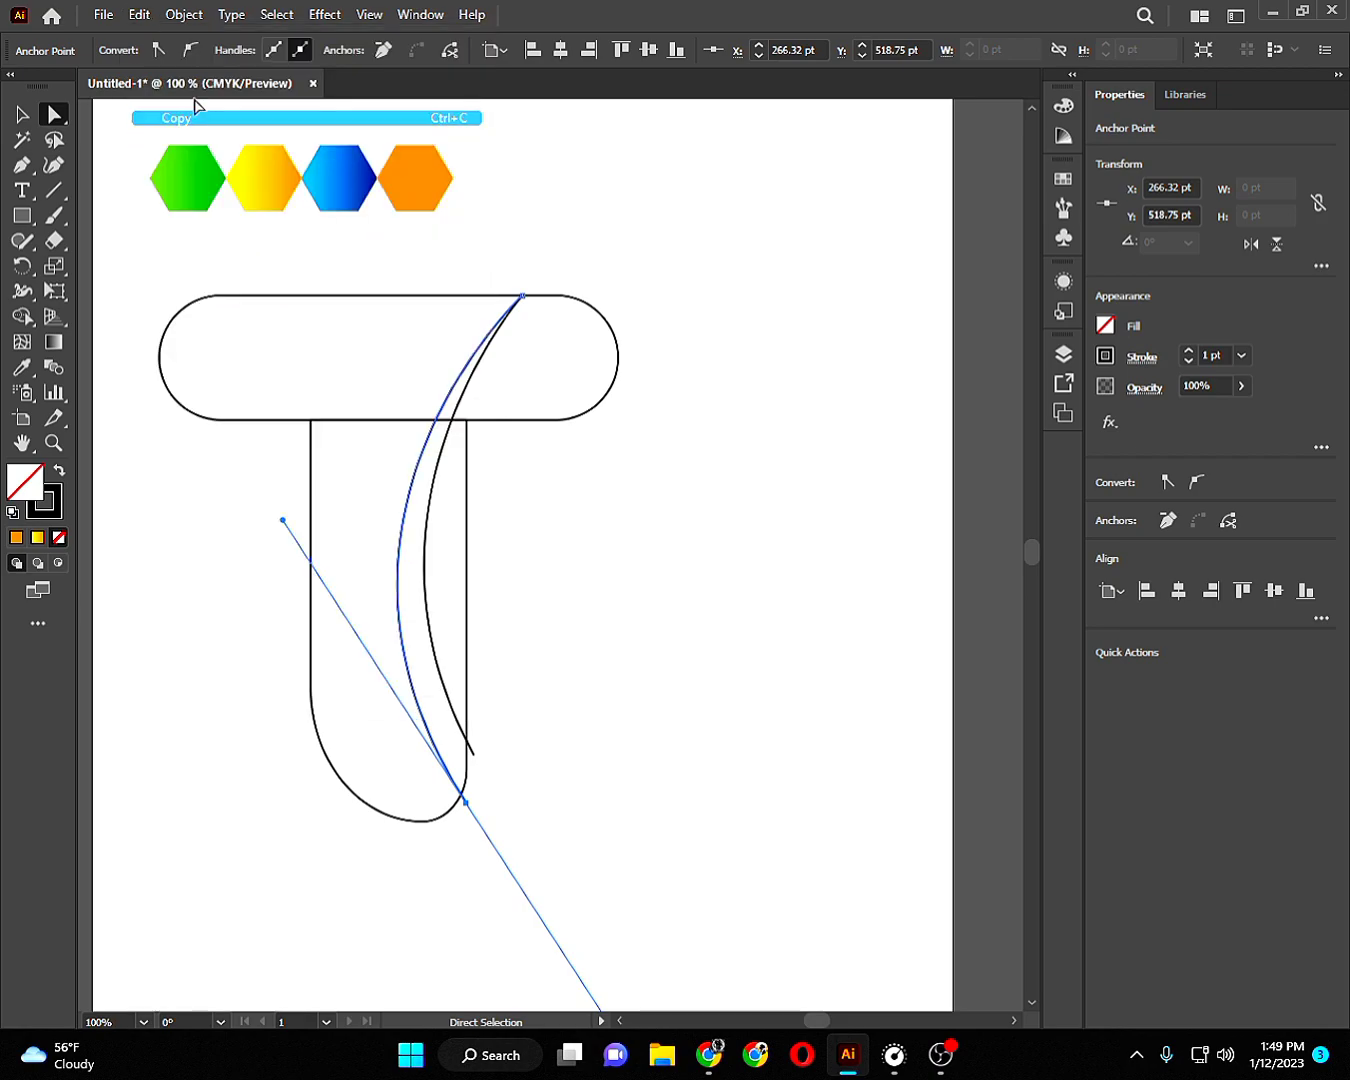
click(139, 16)
click(249, 167)
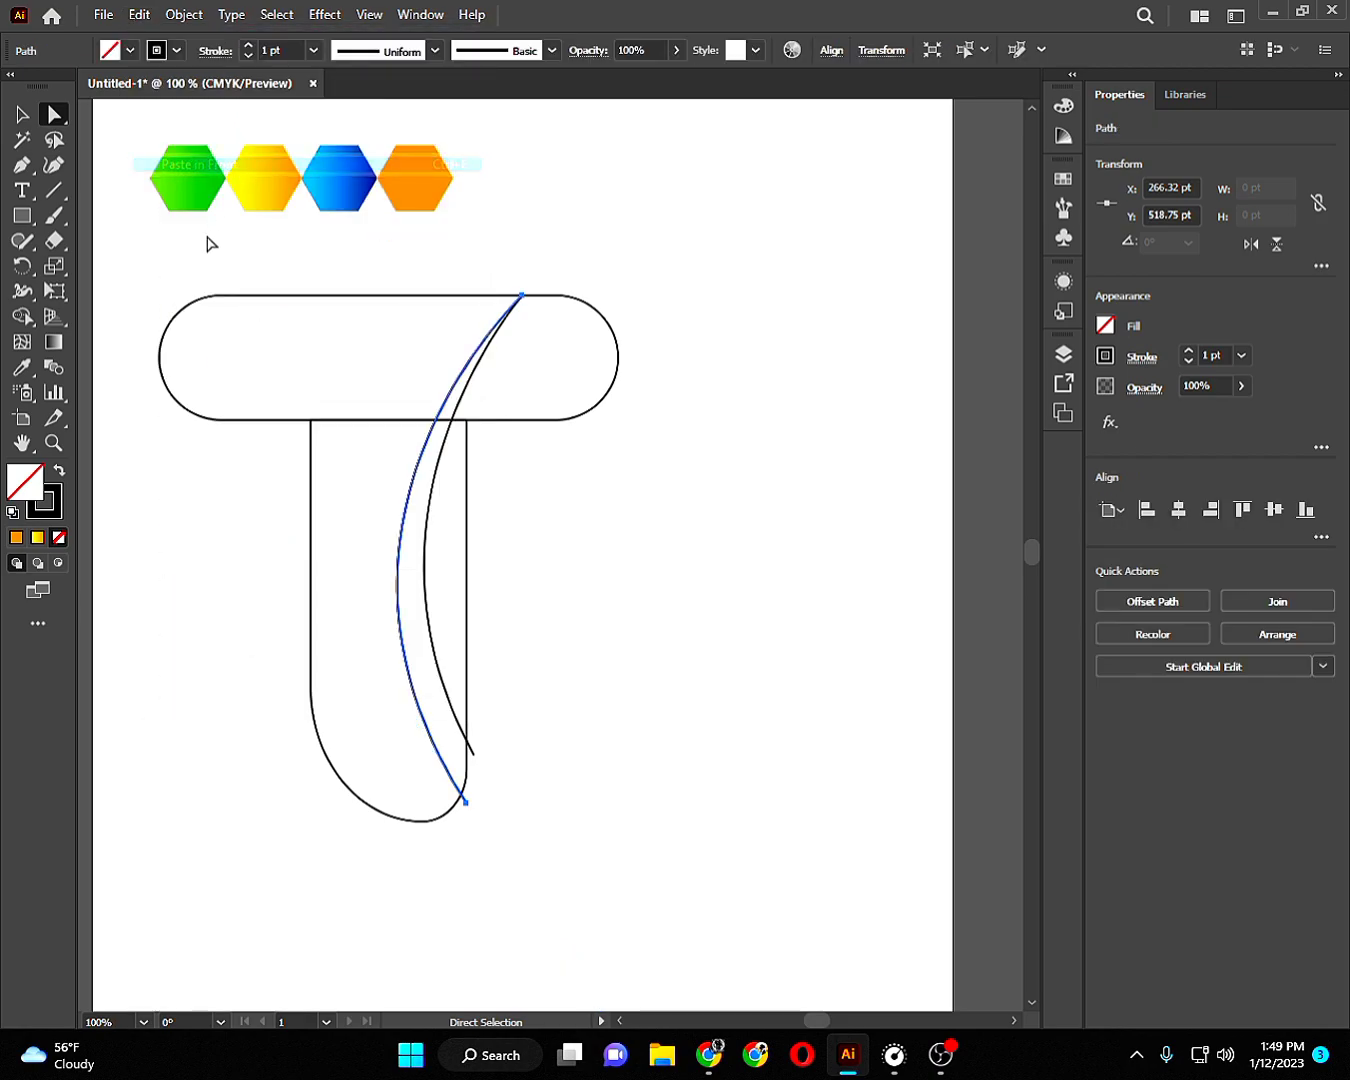
click(157, 333)
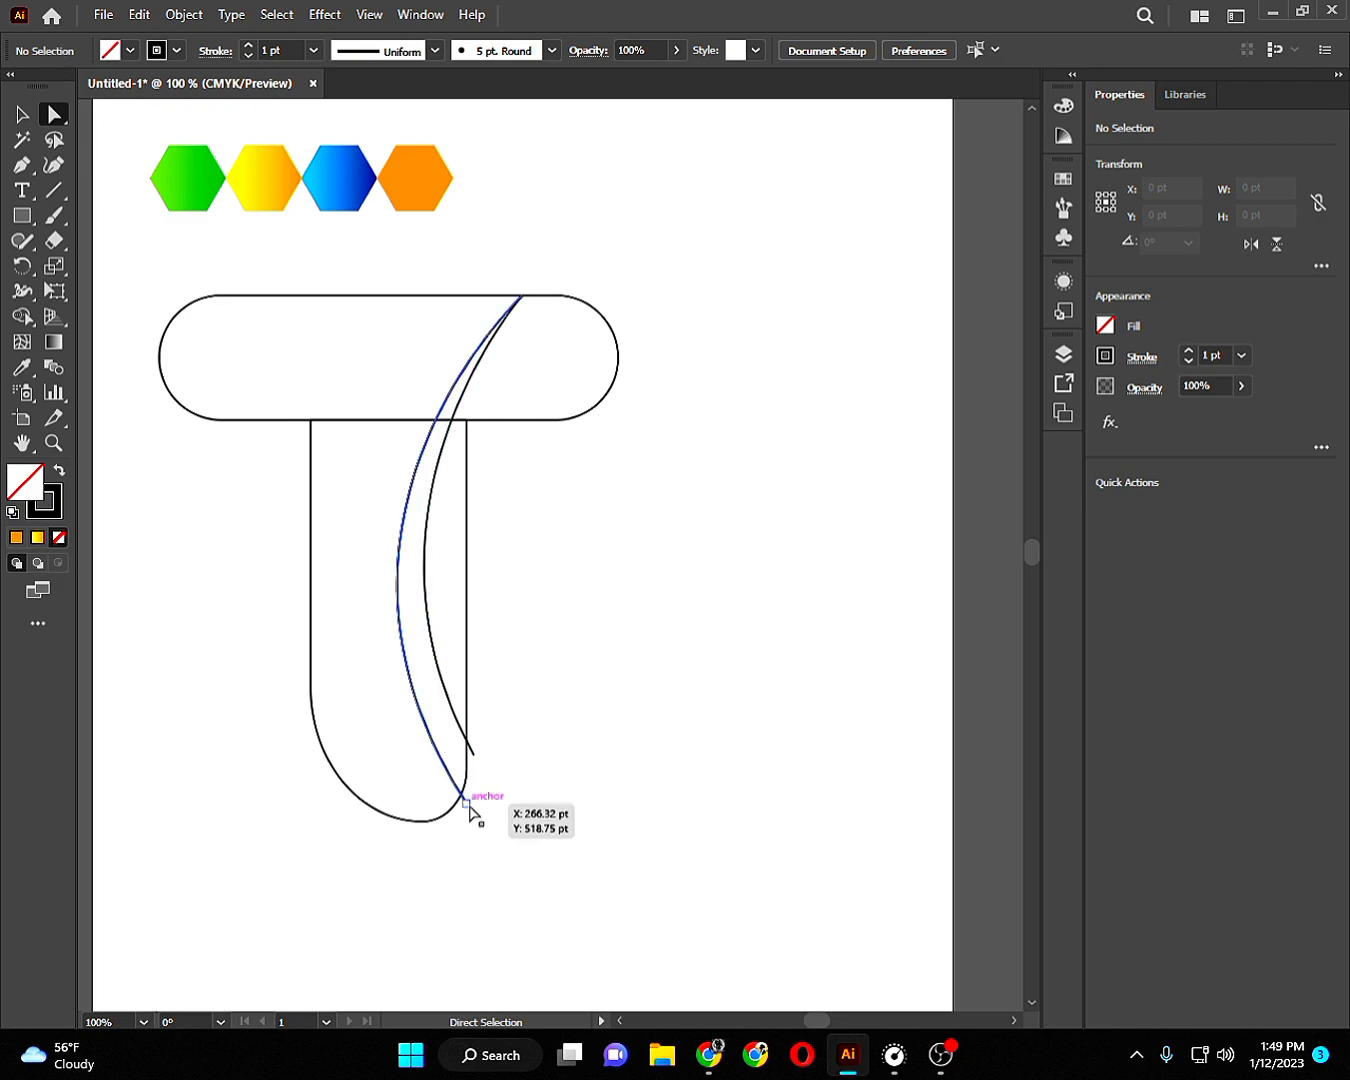
Move the third curve's bottom end left onto the stem's rounded bottom and bow it further left.
mouse_move(466, 804)
mouse_down()
mouse_move(424, 830)
mouse_move(435, 833)
mouse_up()
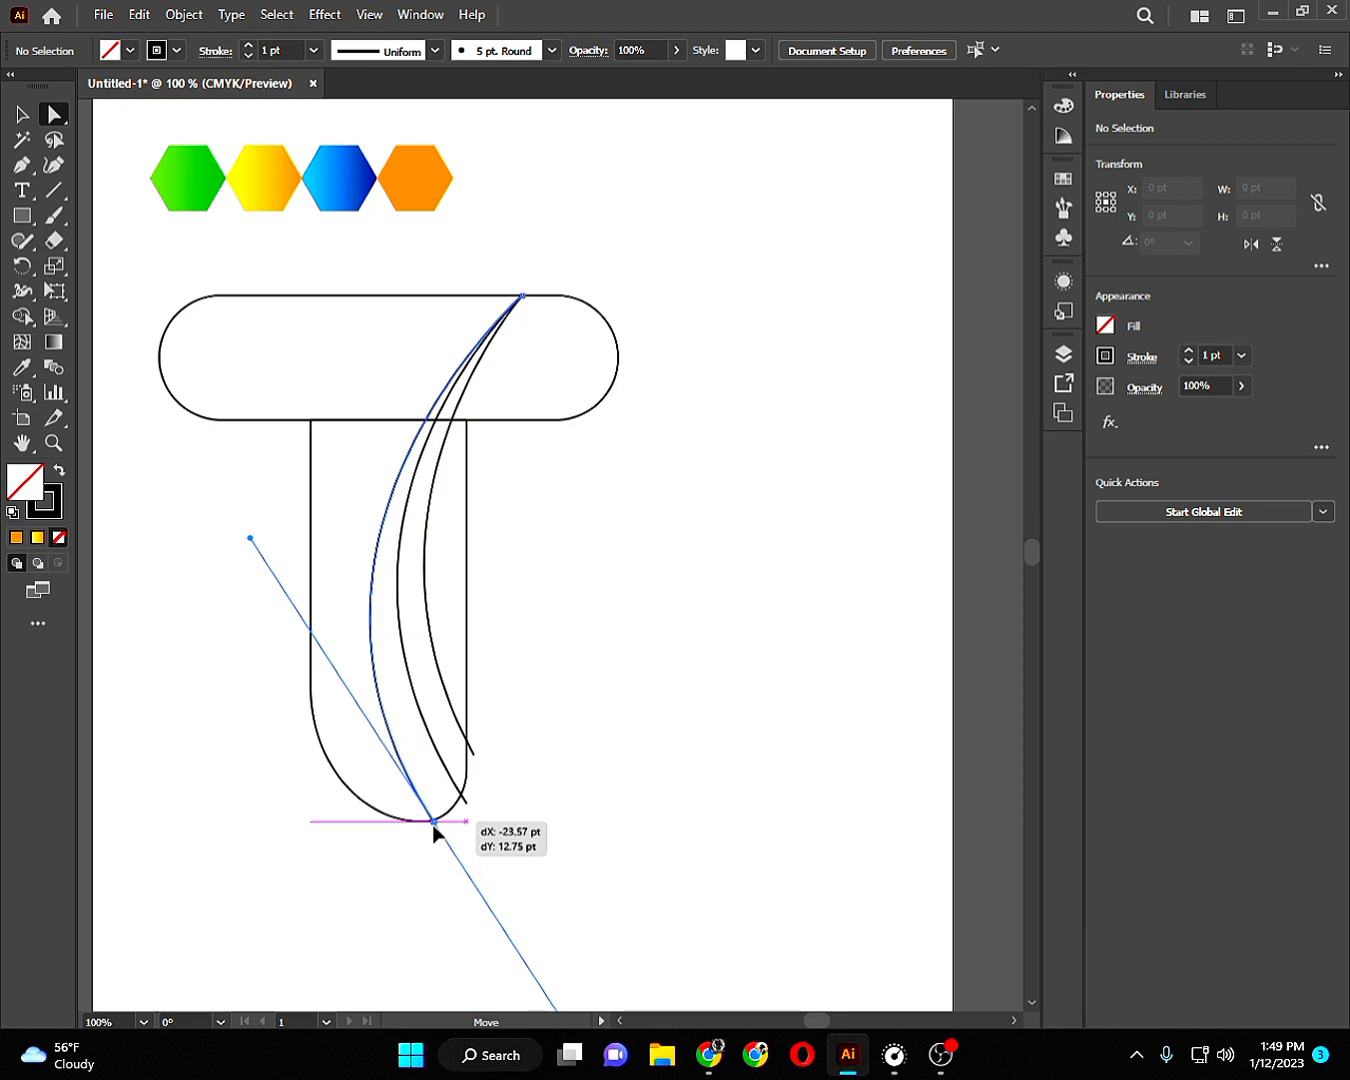
drag(434, 833, 434, 833)
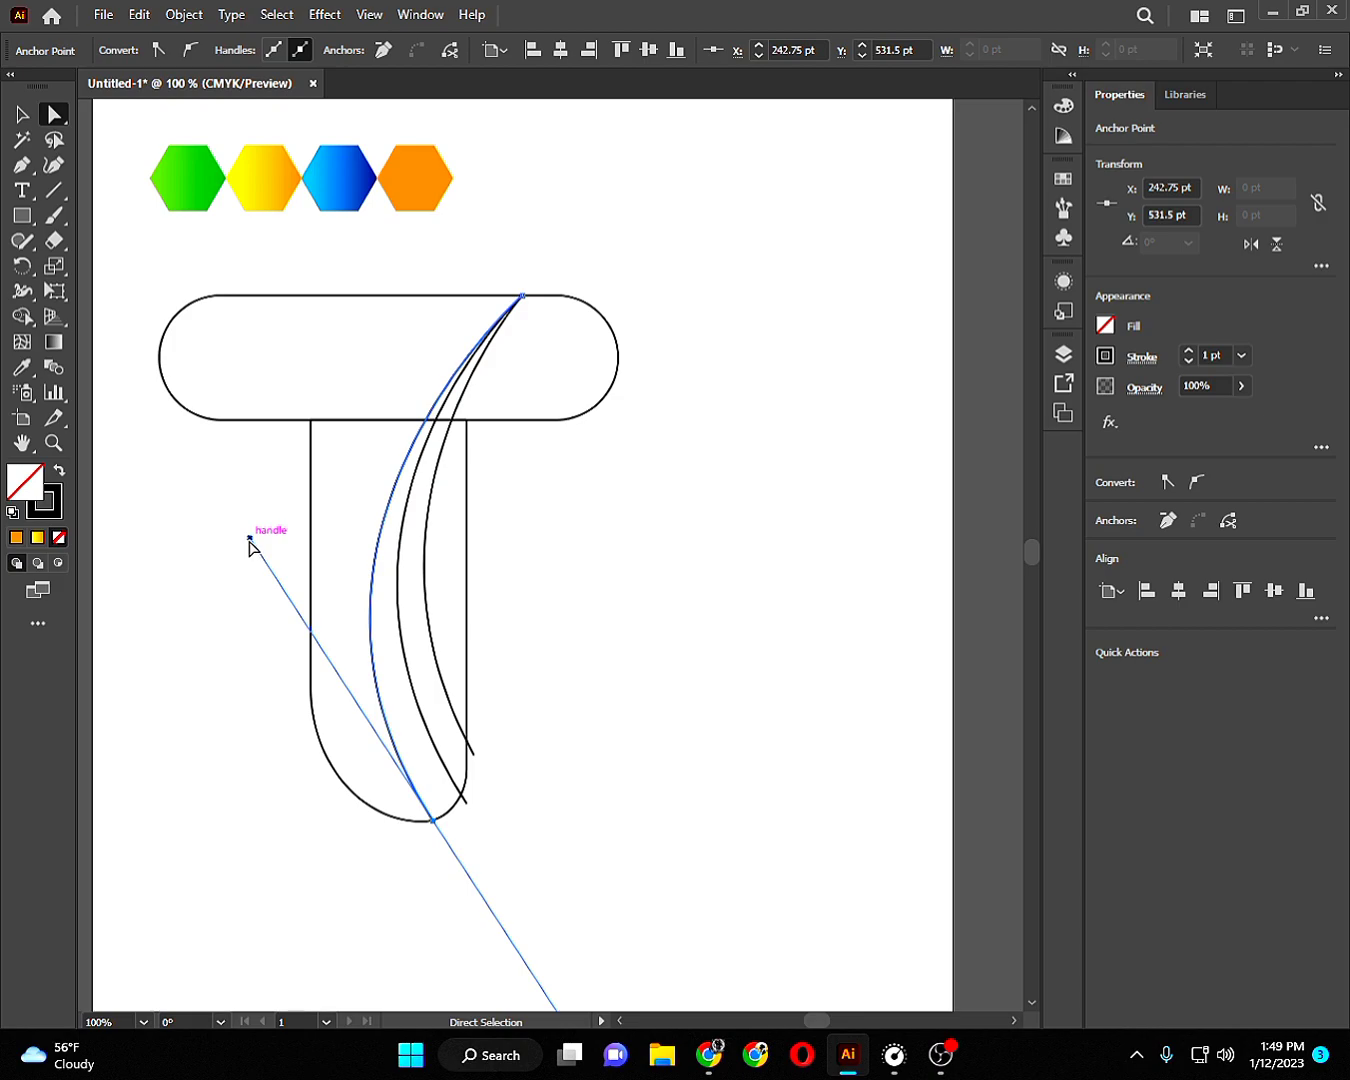
drag(249, 536, 230, 509)
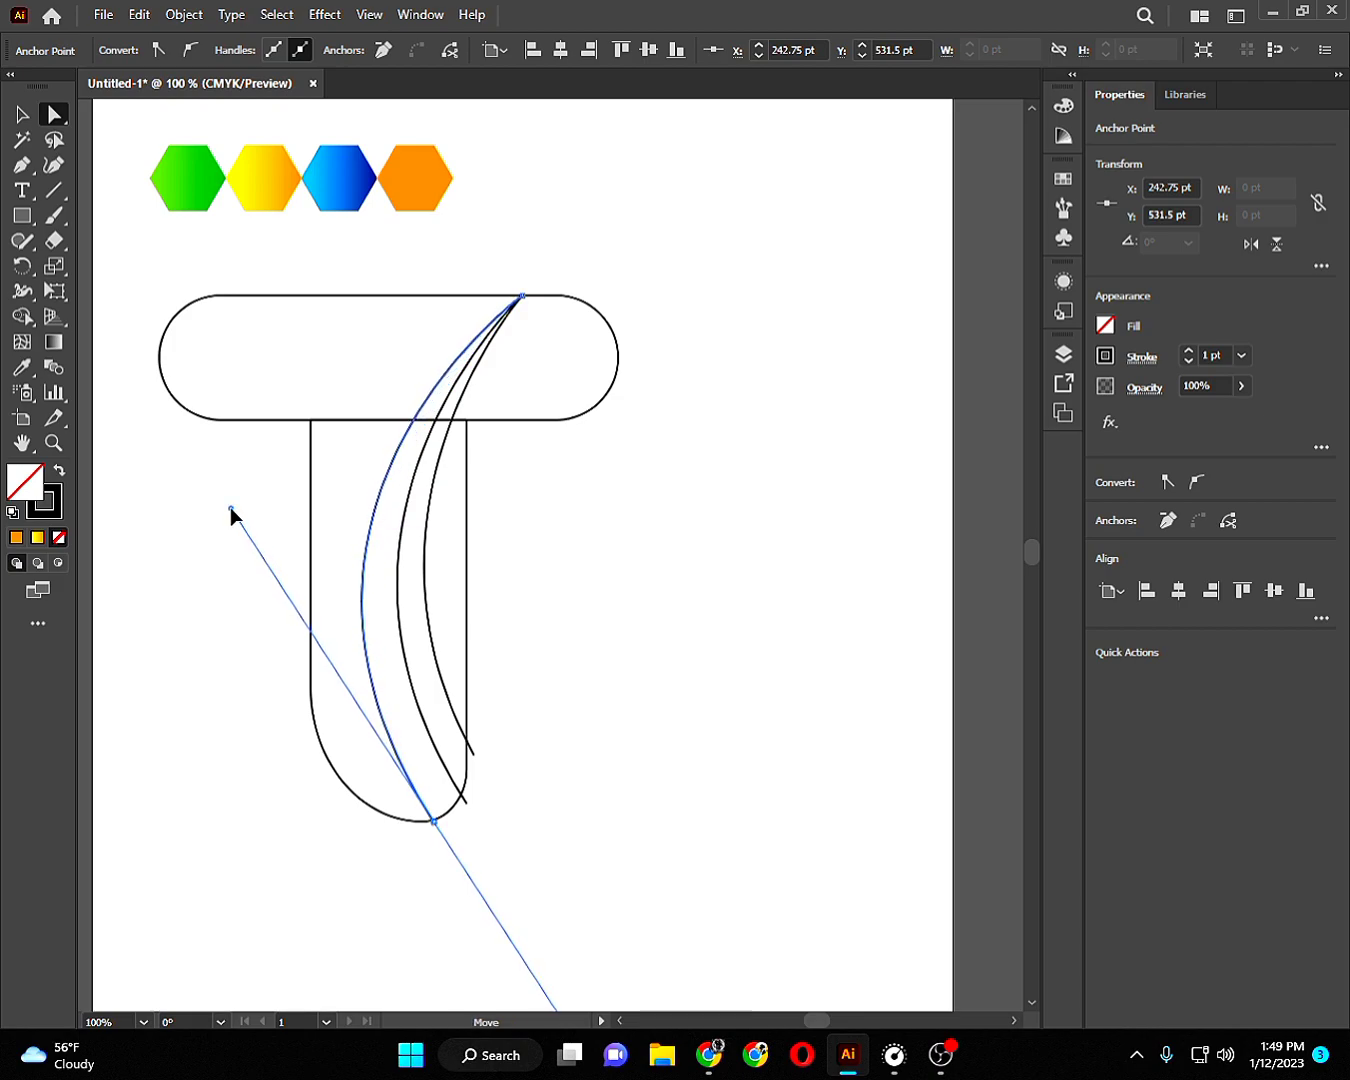
click(623, 682)
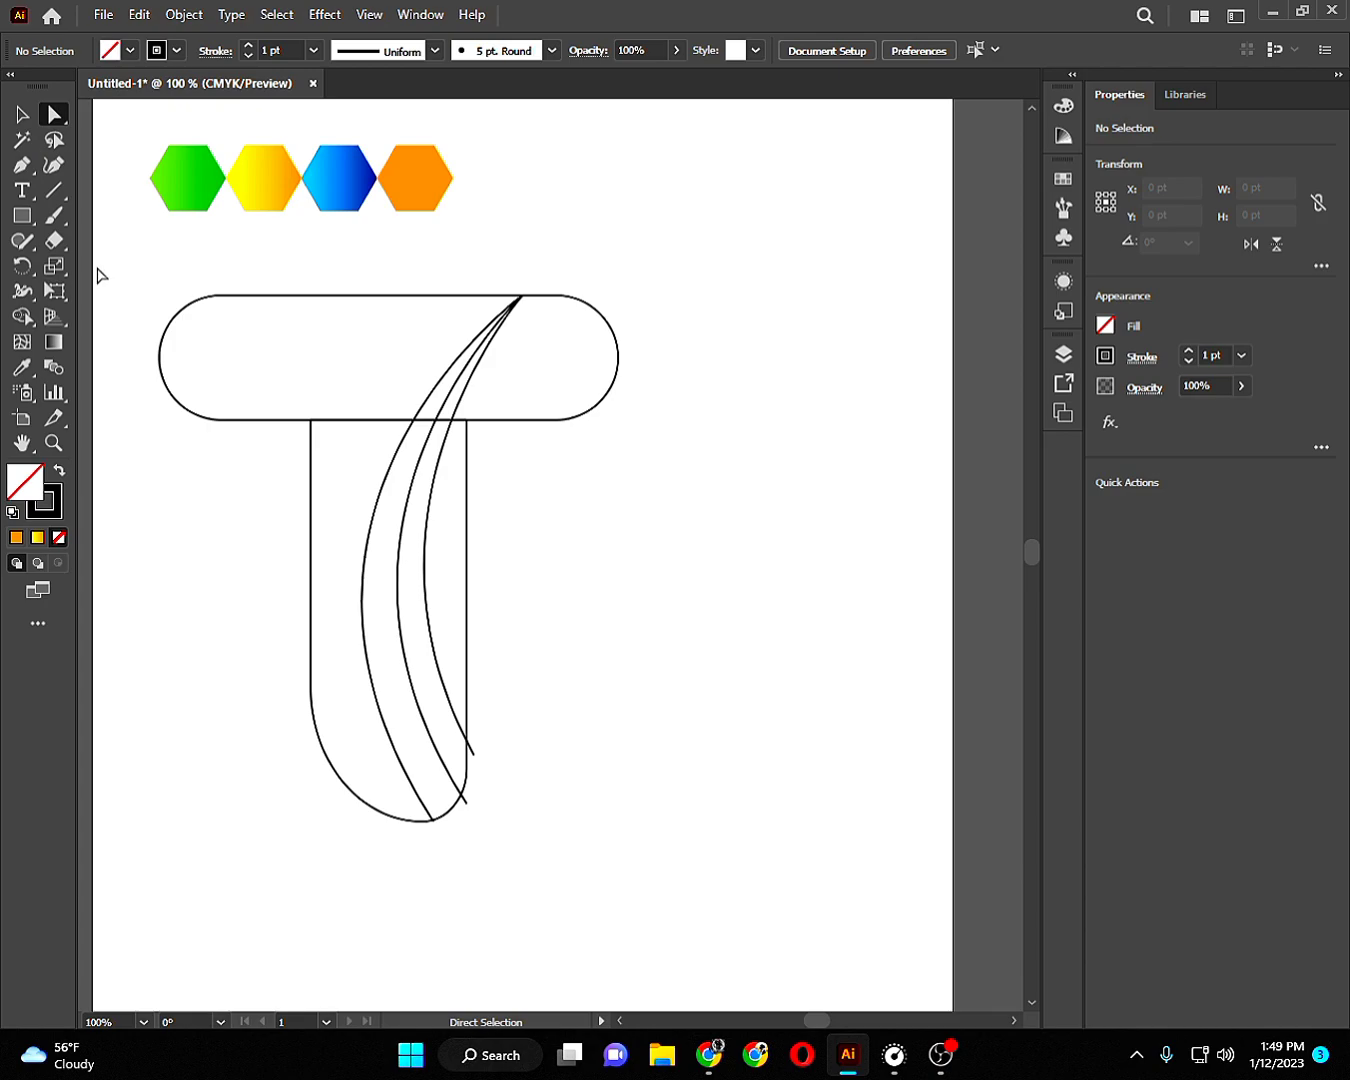
click(22, 164)
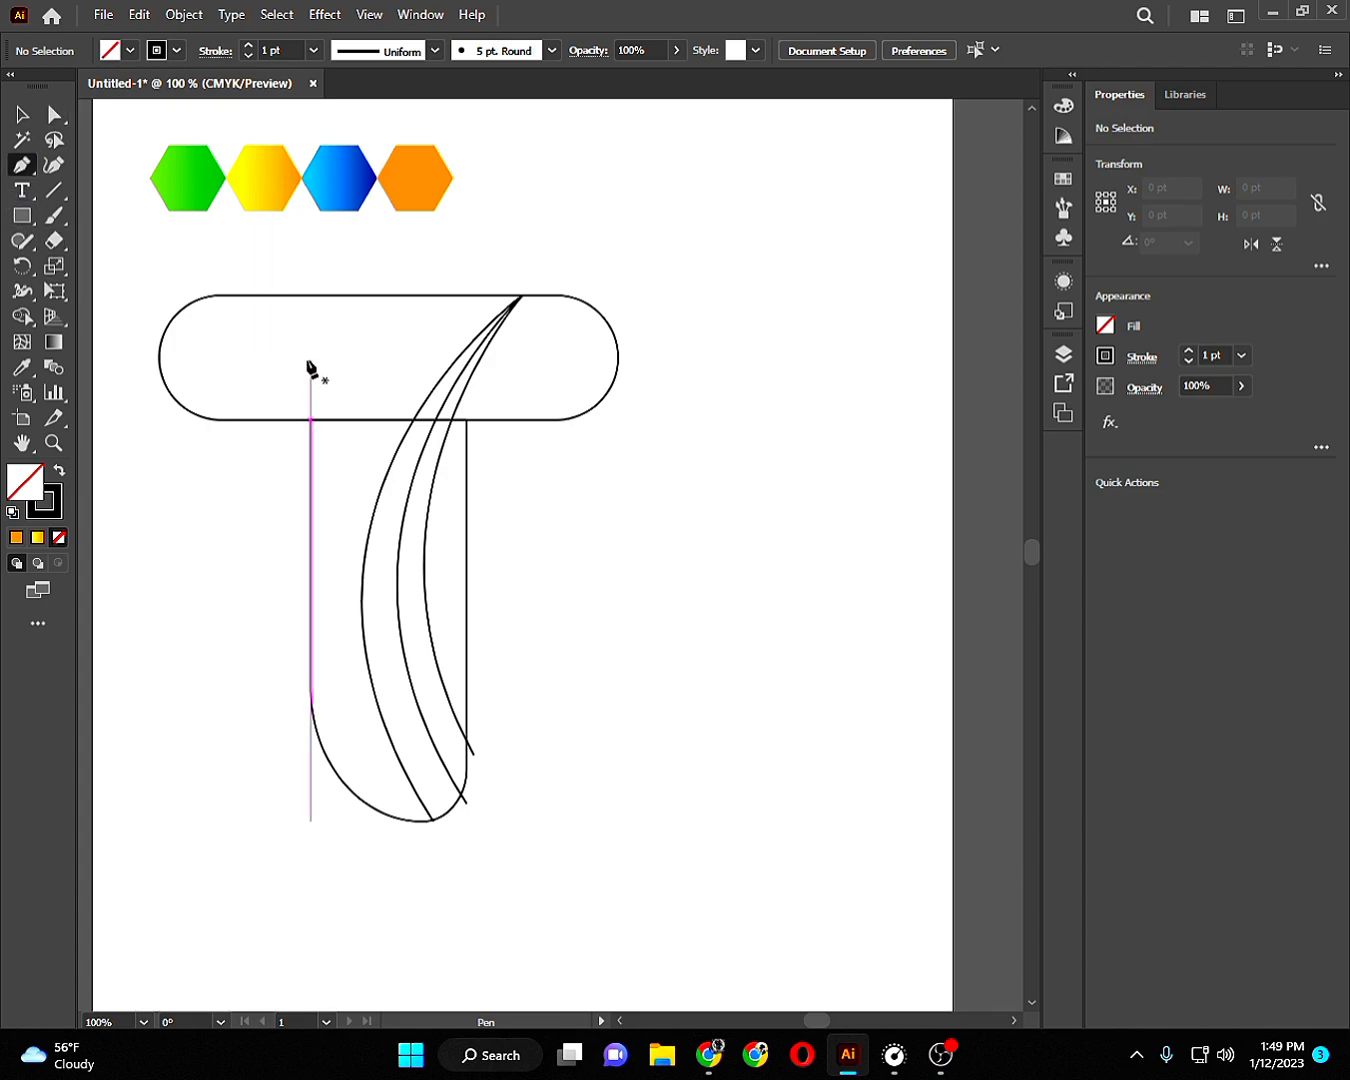
Draw a curve from the crossbar's top left, bulging right, down to the stem's left edge.
click(247, 297)
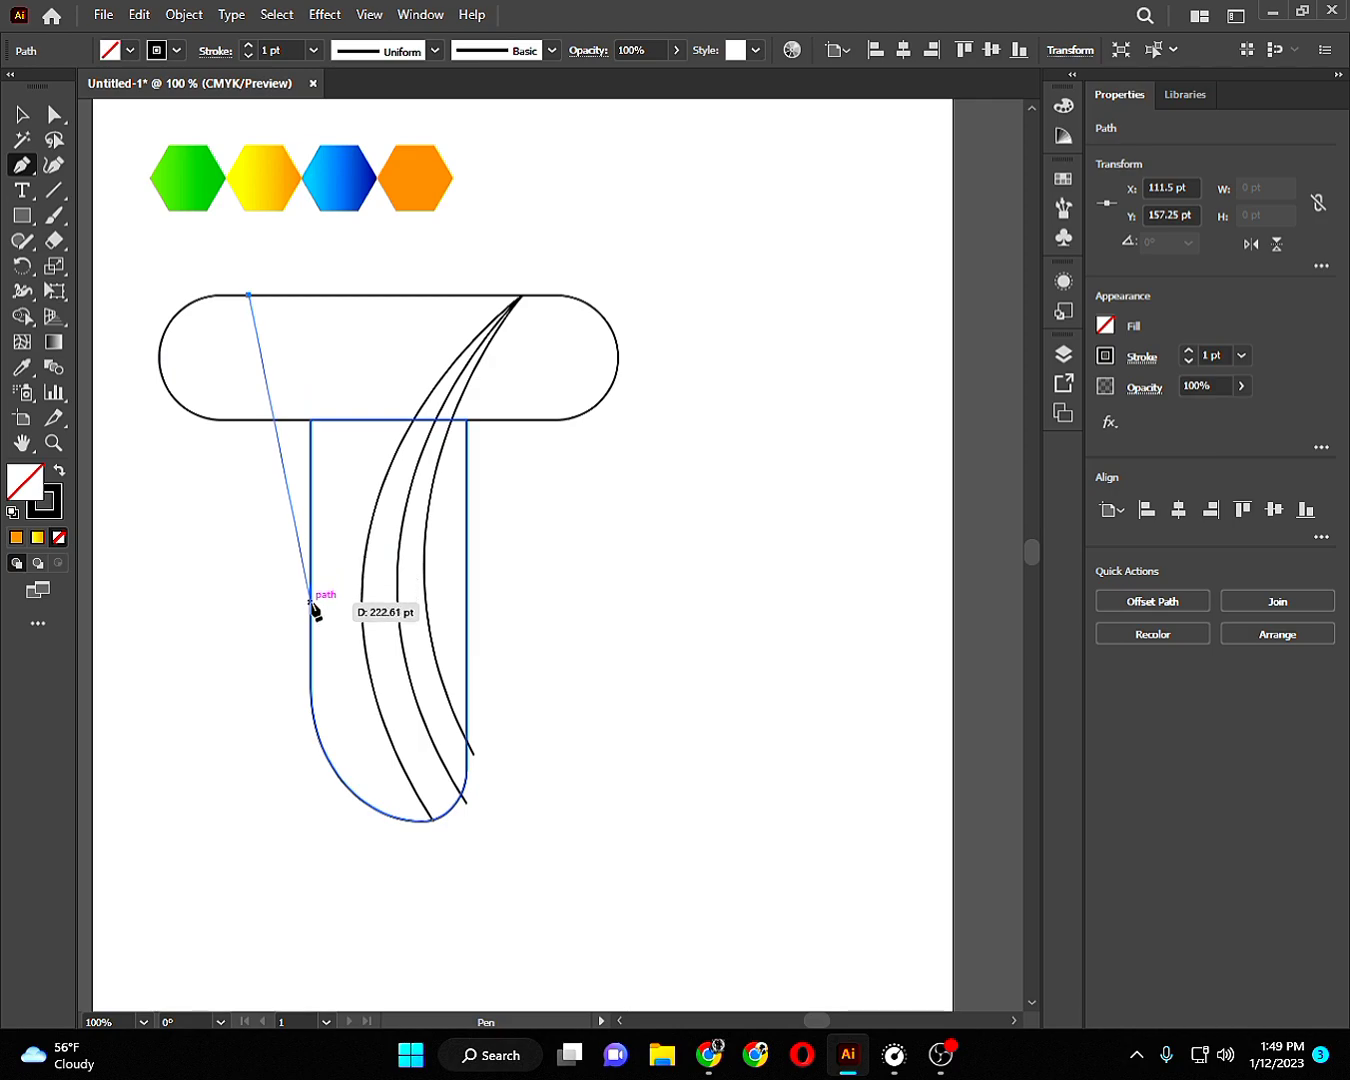
mouse_move(310, 601)
mouse_down()
mouse_move(178, 838)
mouse_move(186, 878)
mouse_up()
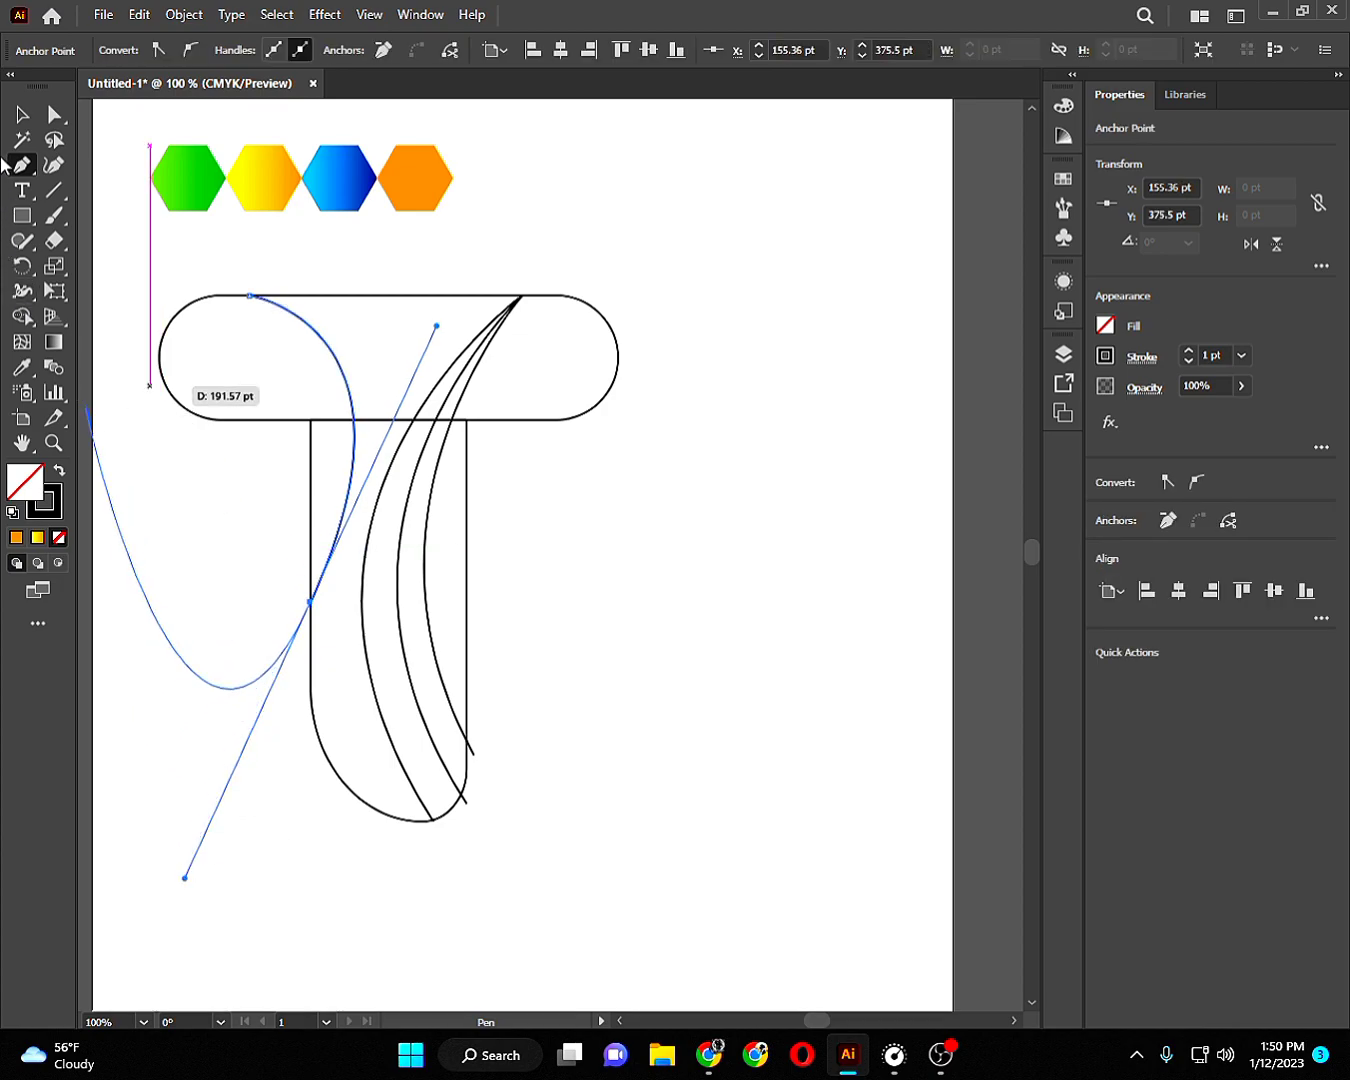
click(23, 116)
click(133, 337)
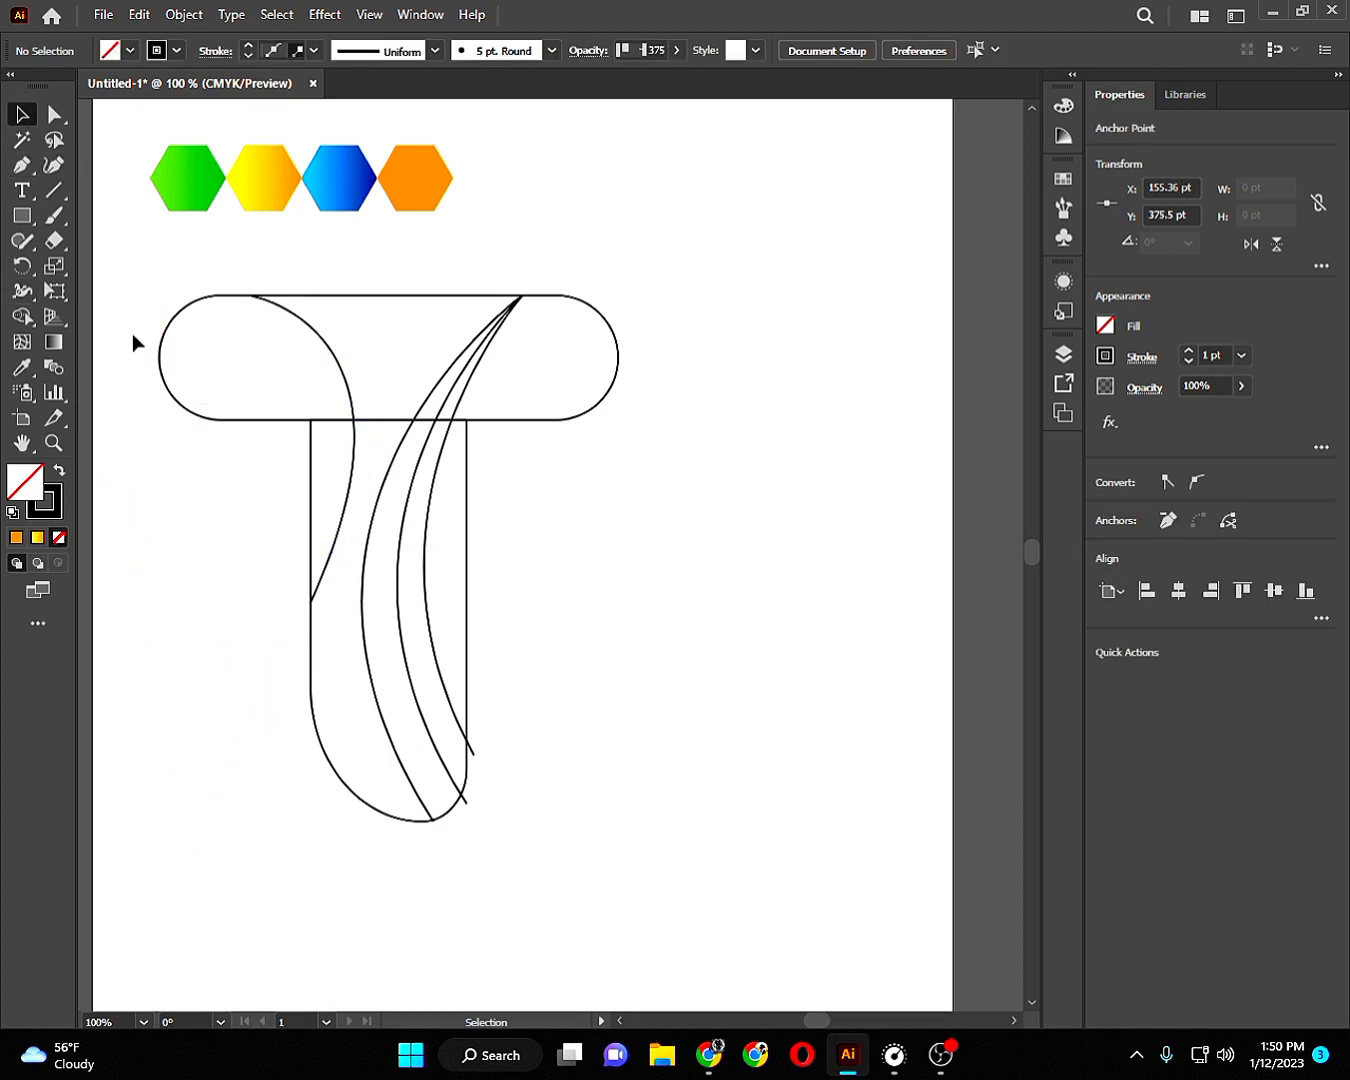
click(325, 567)
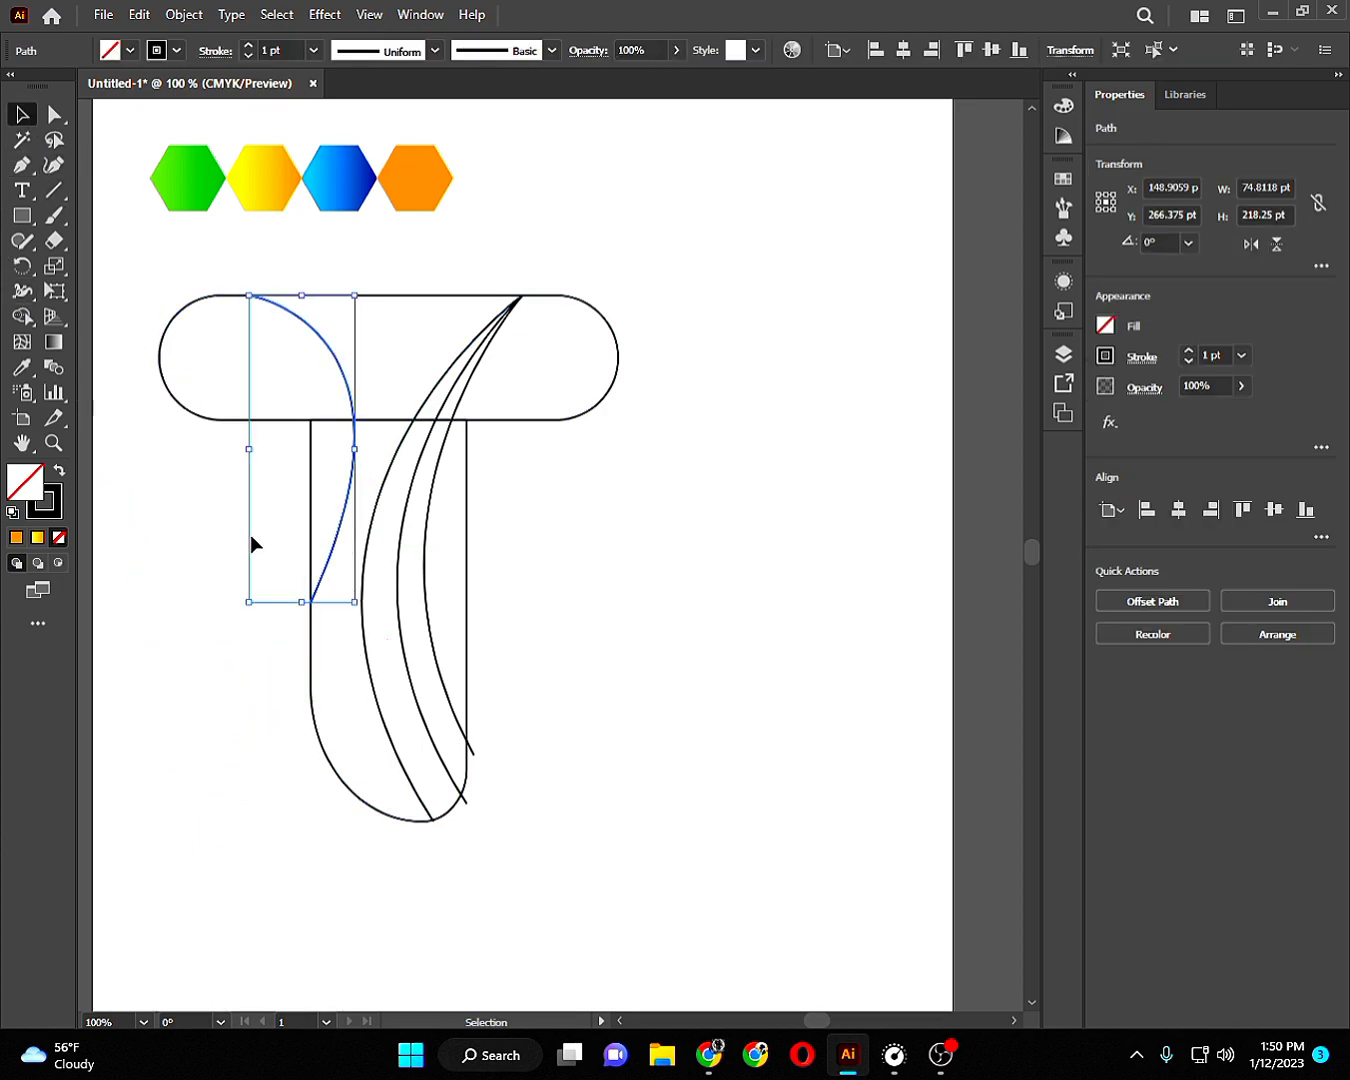
Copy the new left slicing curve and paste a duplicate in front.
click(104, 14)
click(148, 16)
click(148, 16)
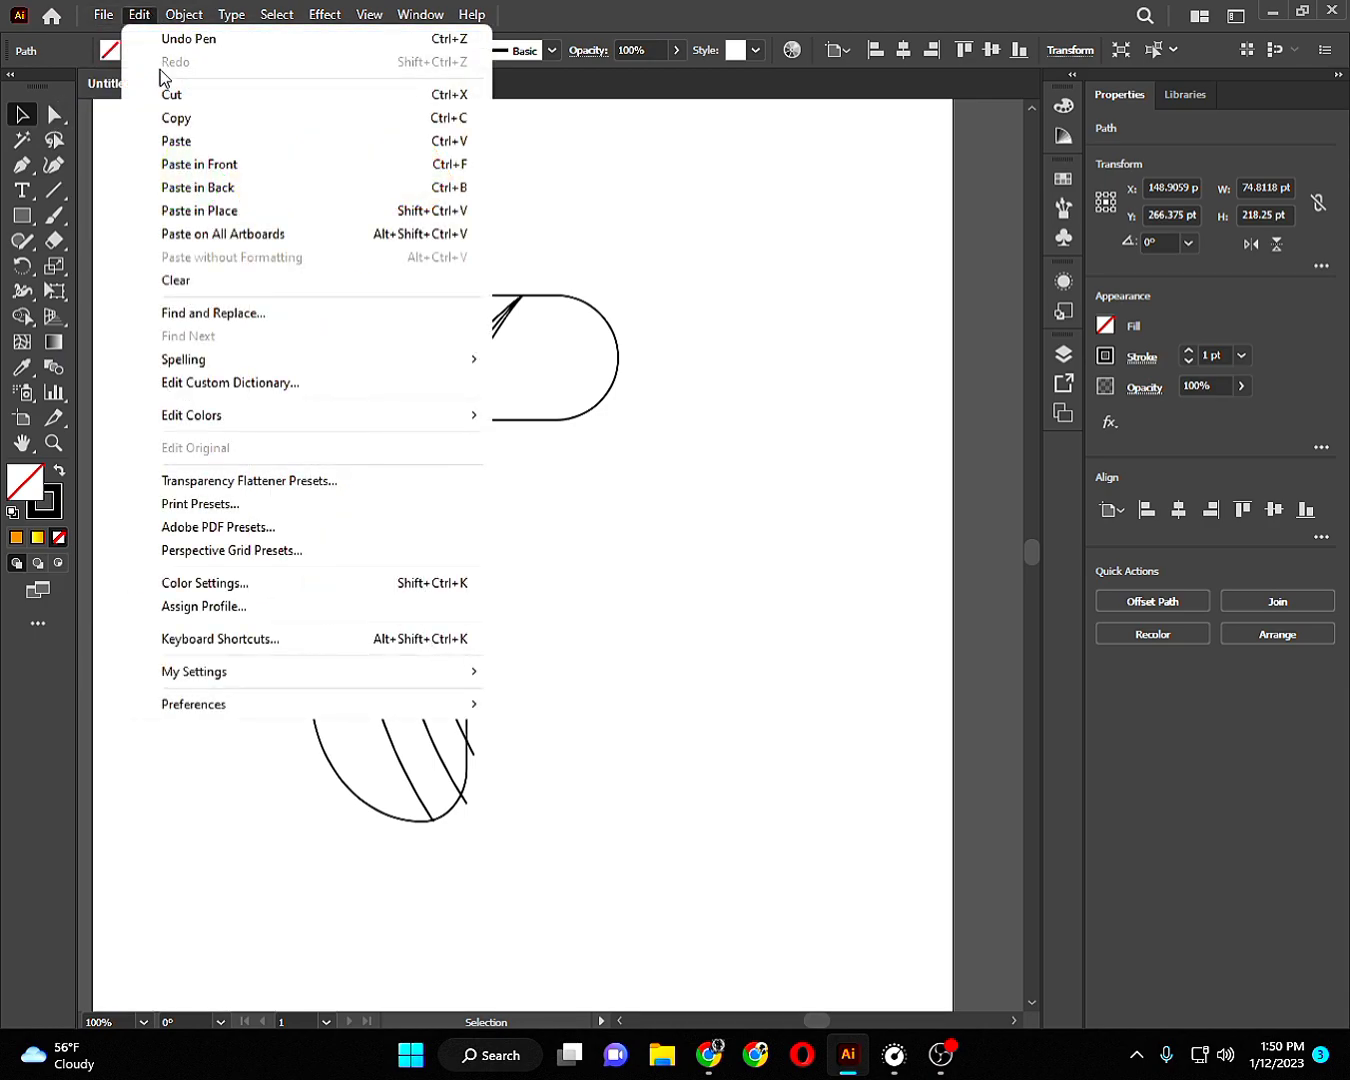
click(177, 121)
click(140, 14)
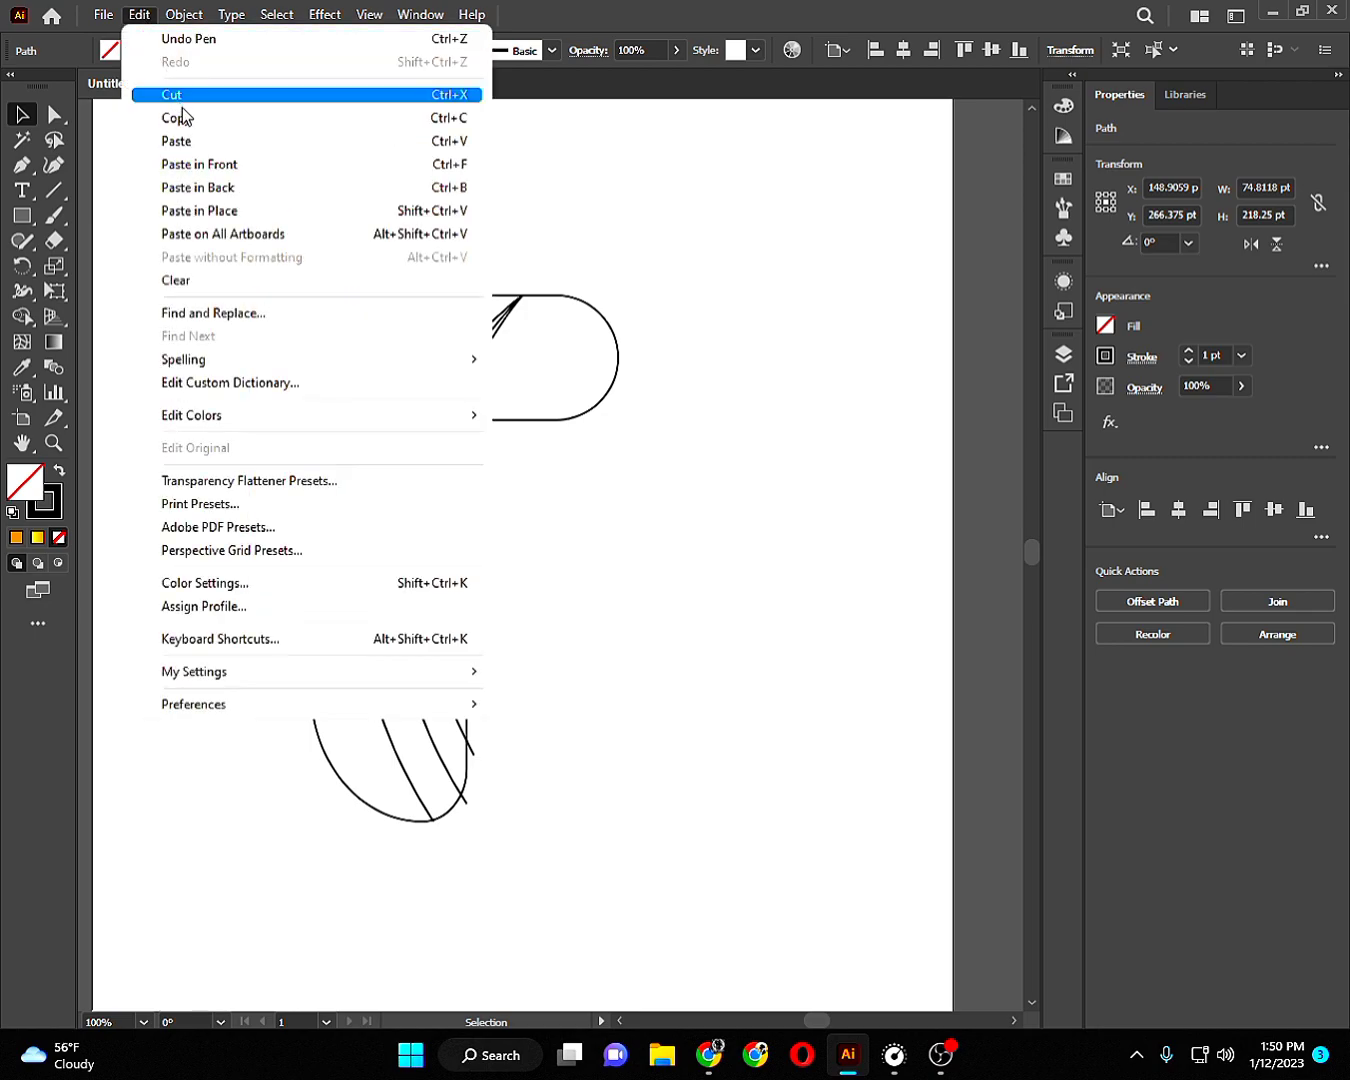
click(148, 172)
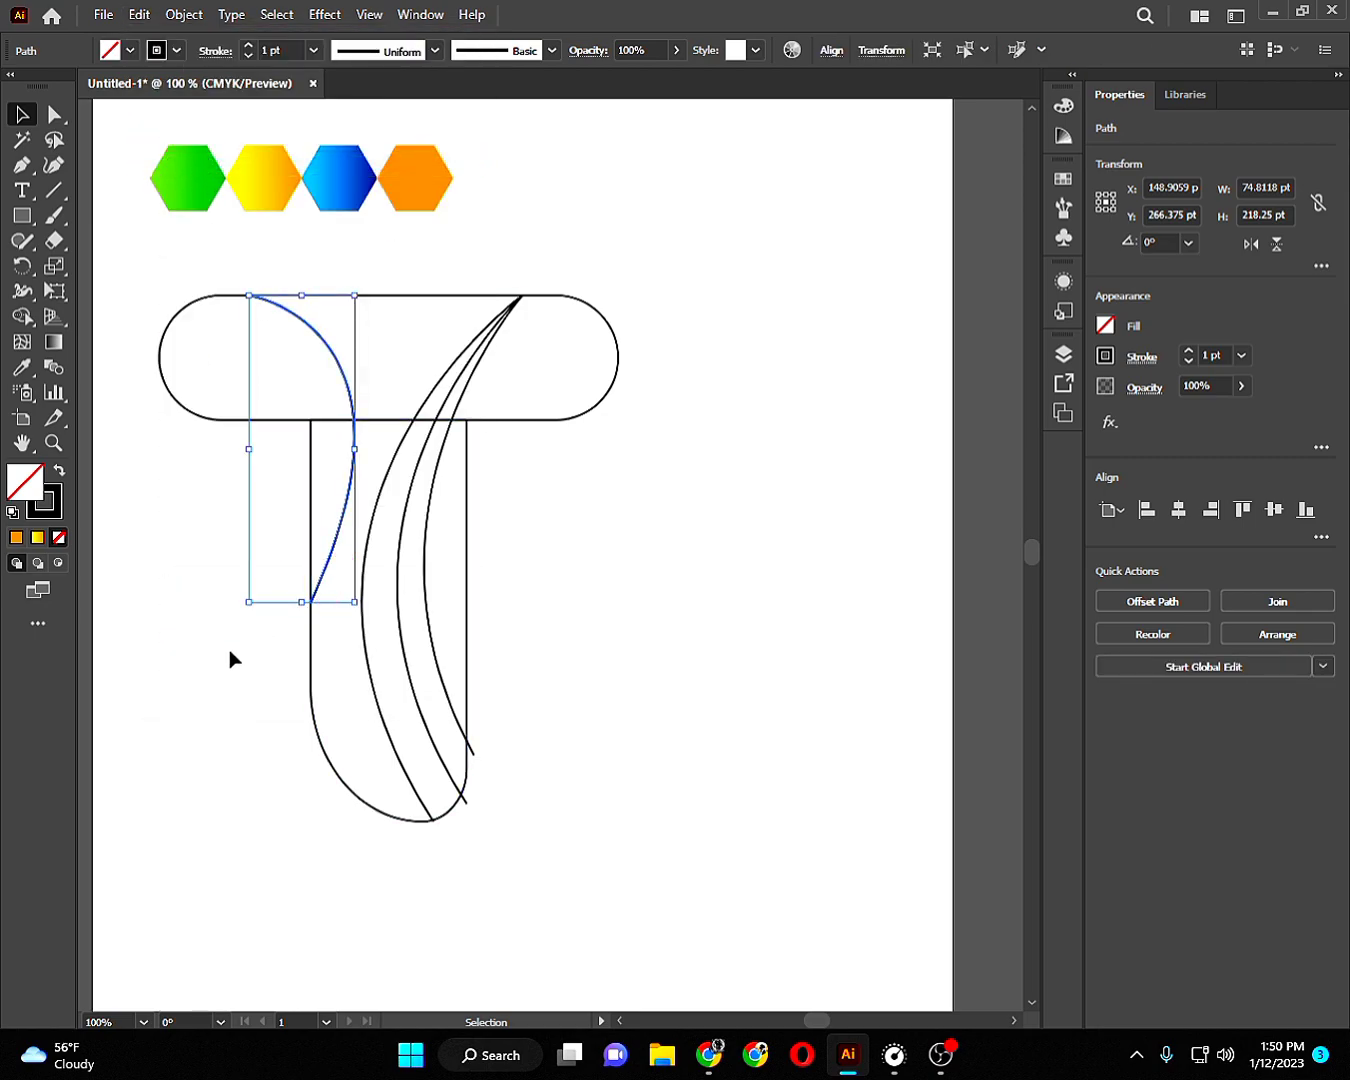
Drag the curves' bottom anchors down past the stem's left edge, then select every T path.
click(106, 265)
key(a)
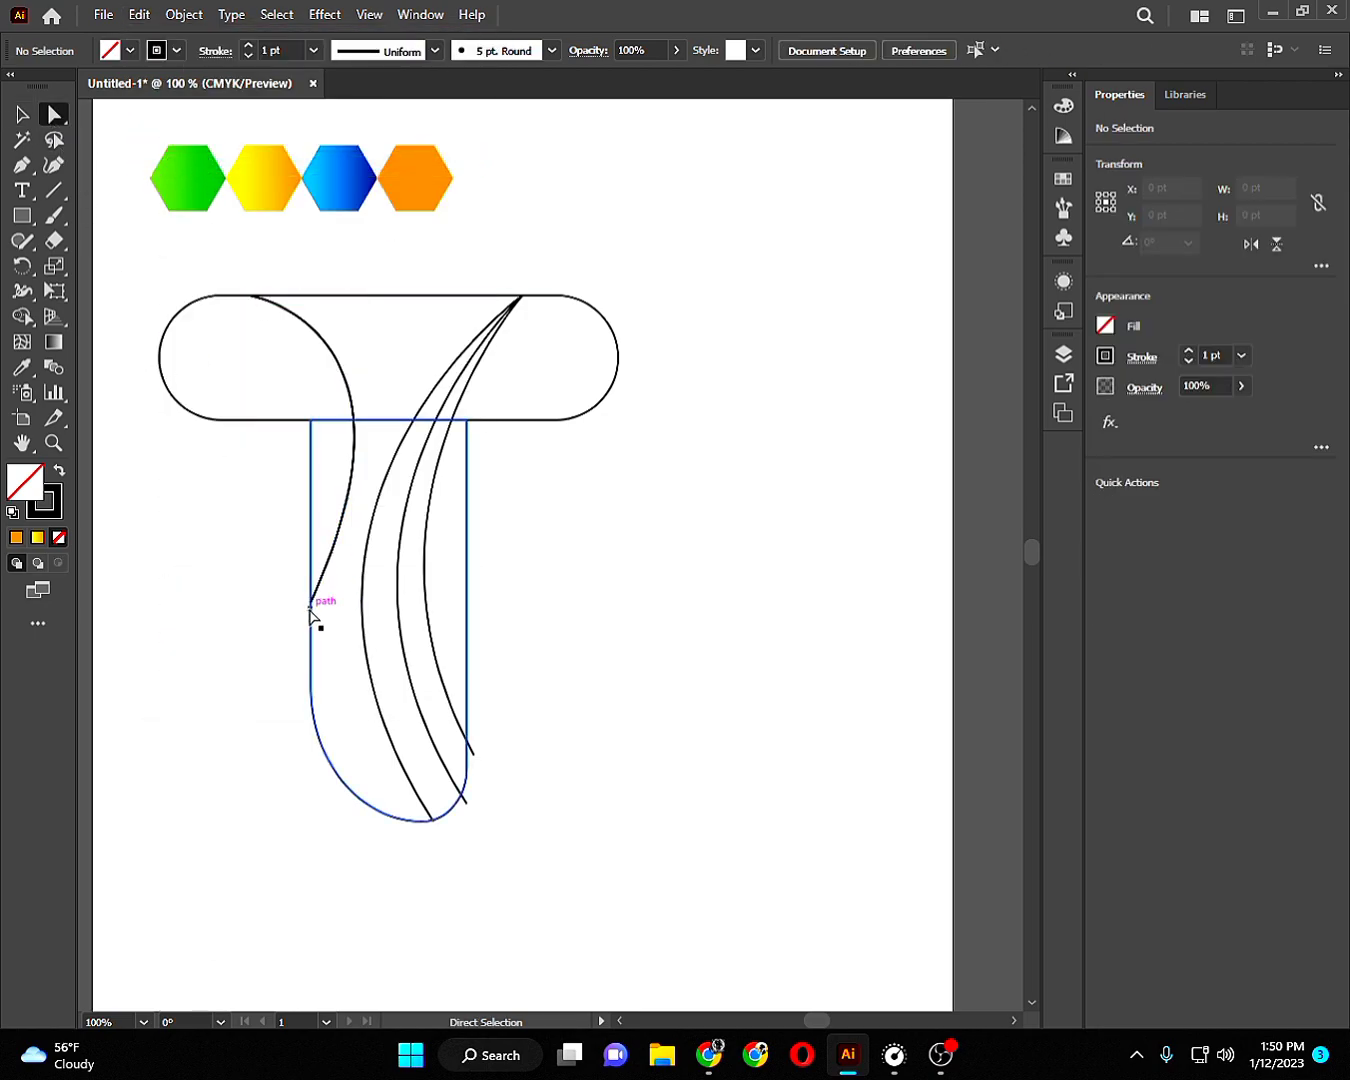
click(311, 603)
mouse_move(309, 608)
mouse_down()
mouse_move(284, 597)
mouse_move(277, 615)
mouse_move(316, 626)
mouse_up()
click(279, 611)
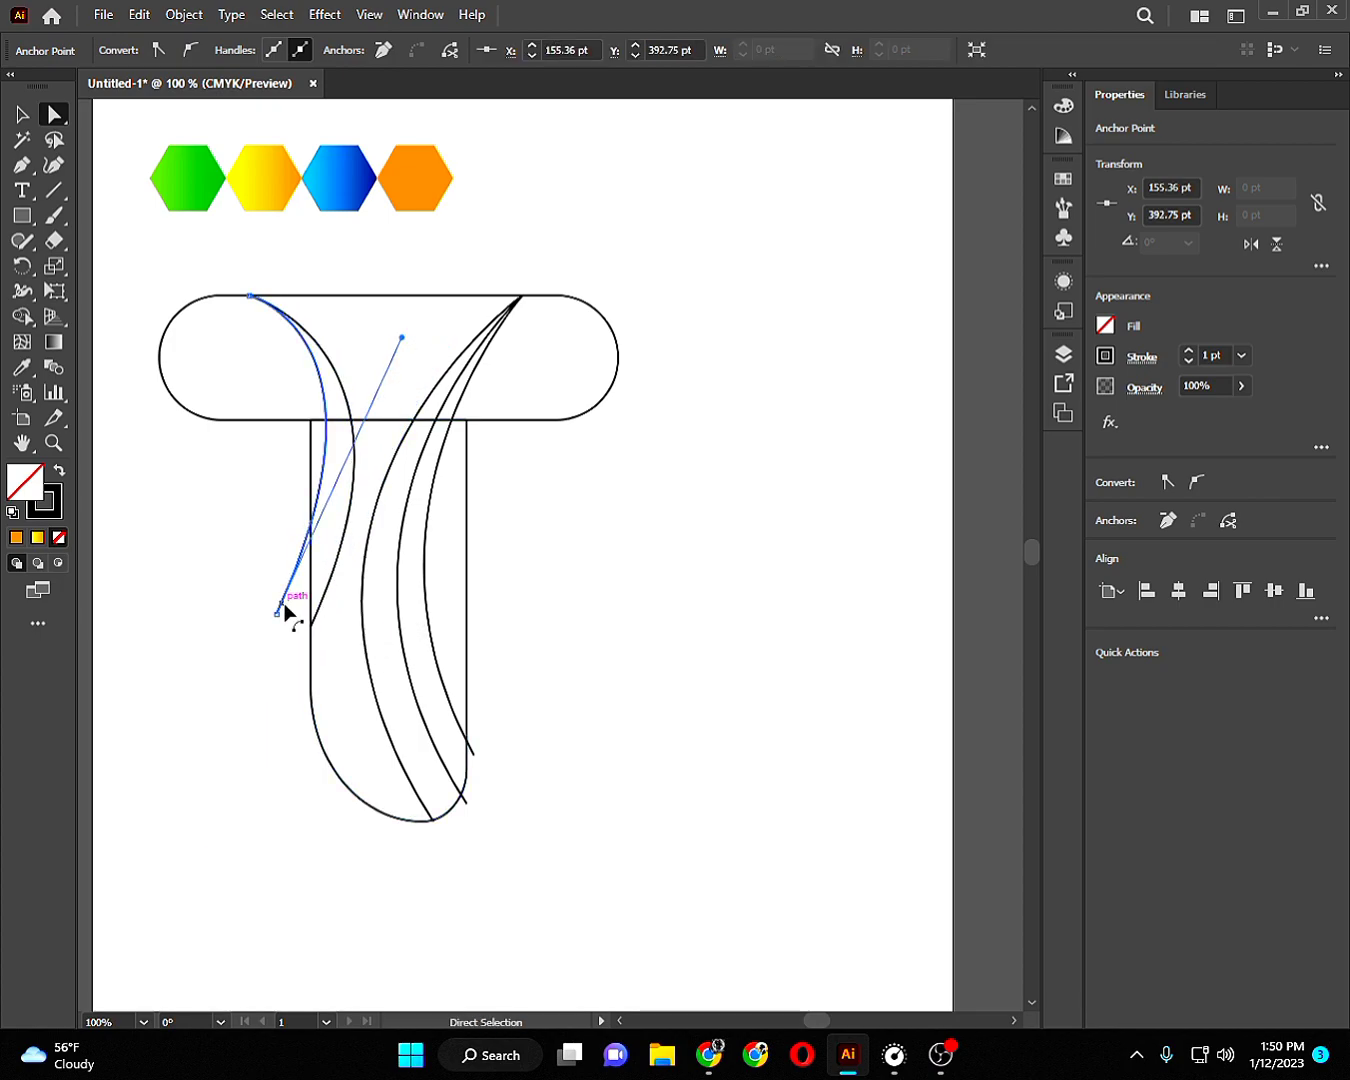
drag(280, 620, 280, 623)
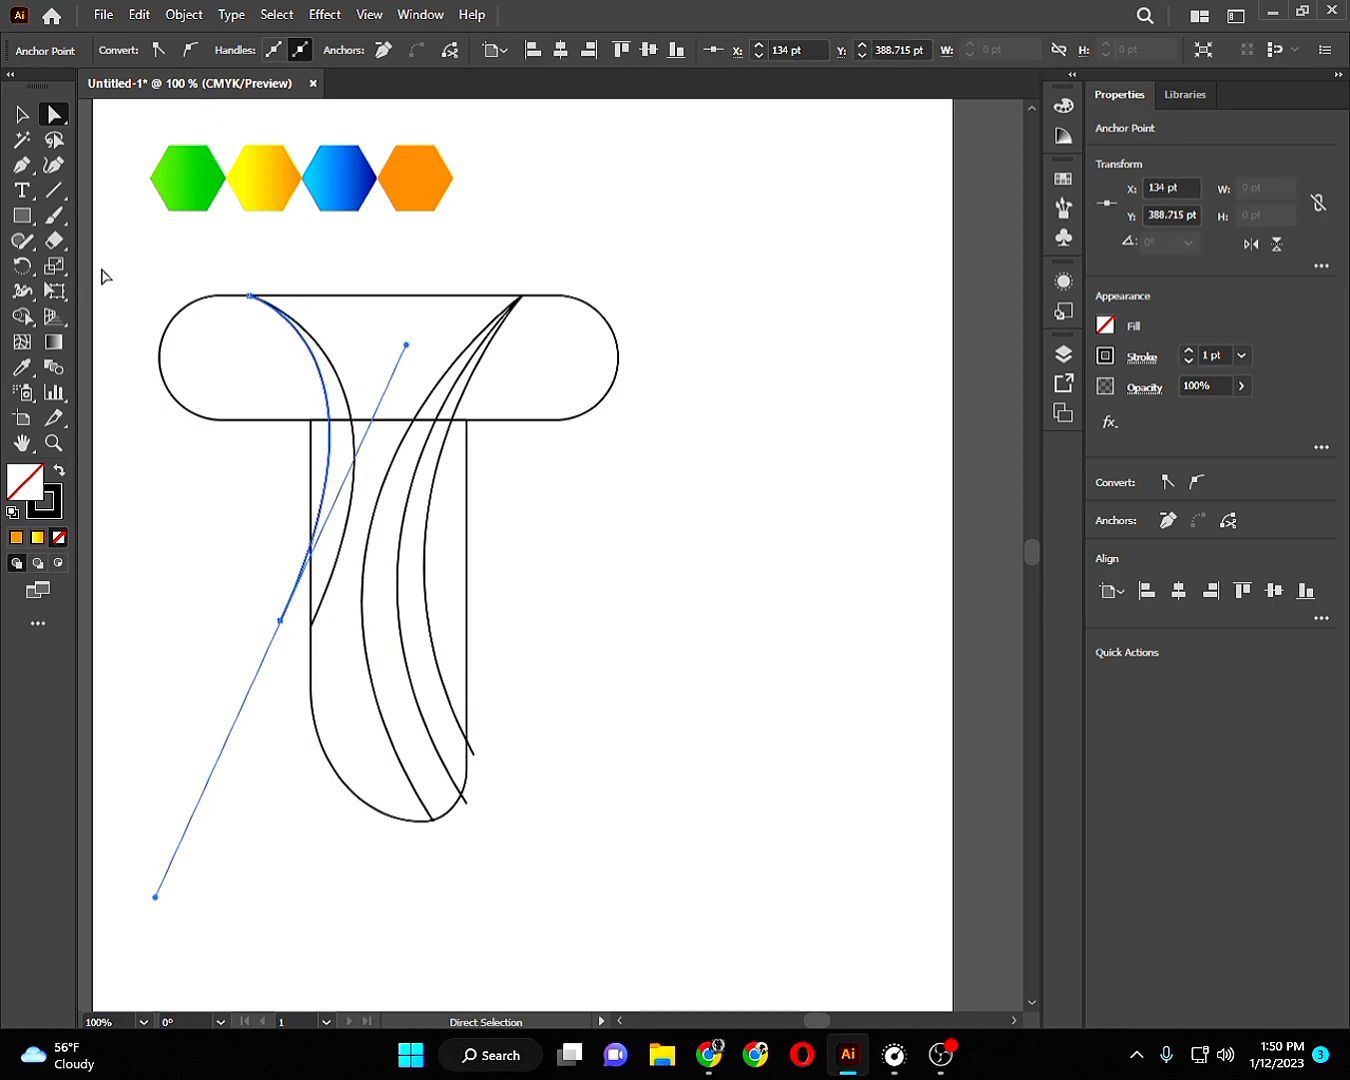
click(24, 116)
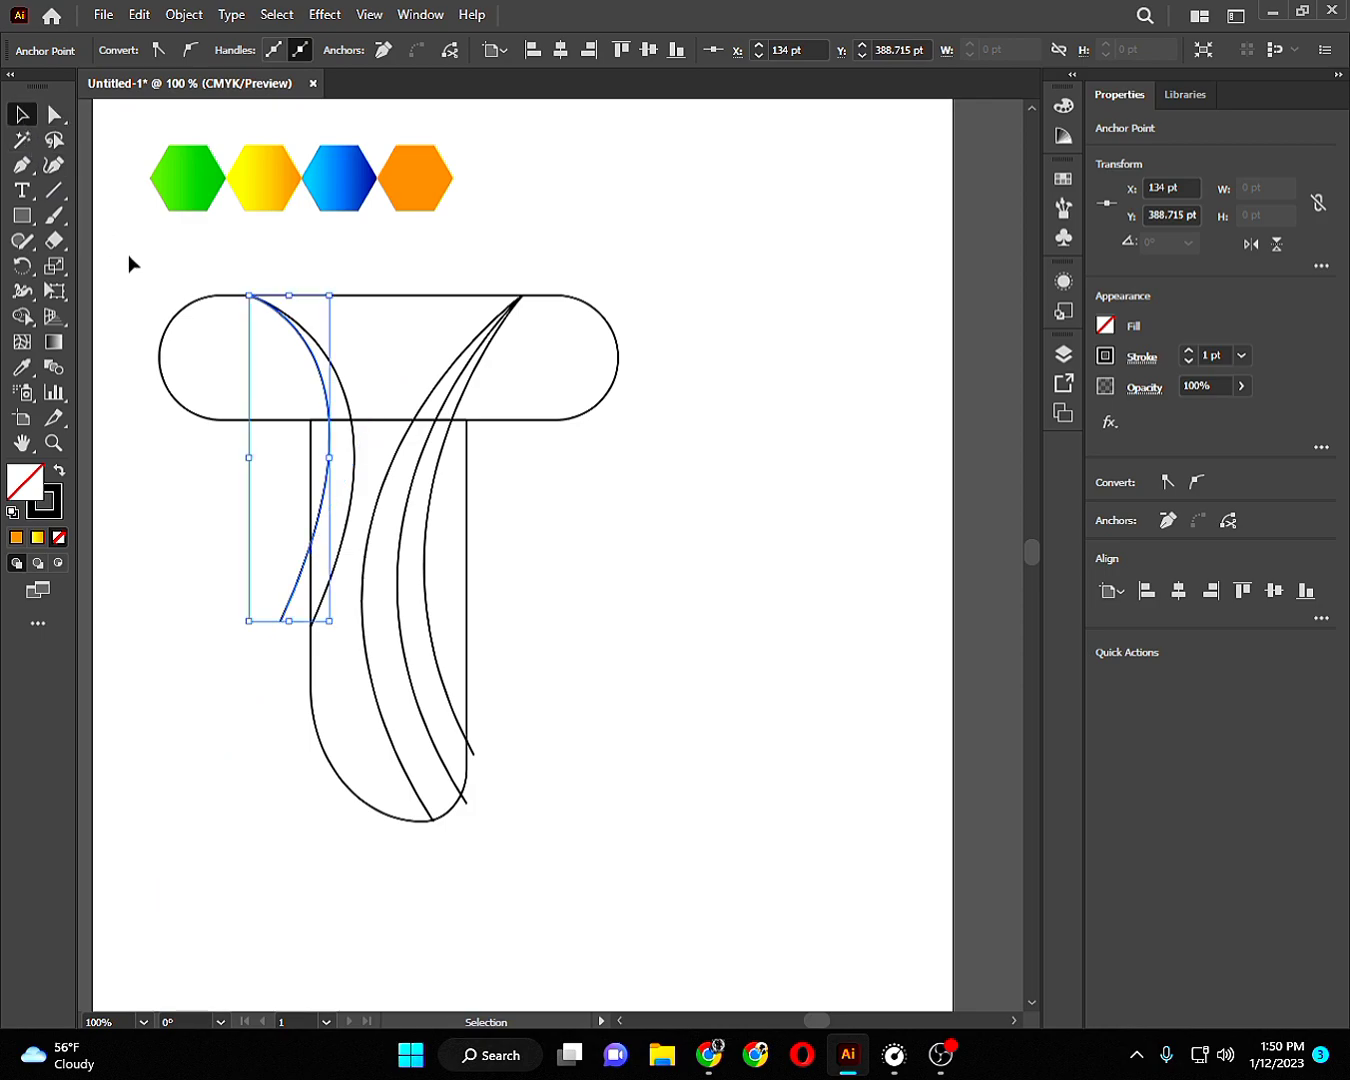
mouse_move(142, 270)
mouse_down()
mouse_move(764, 764)
mouse_move(756, 753)
mouse_up()
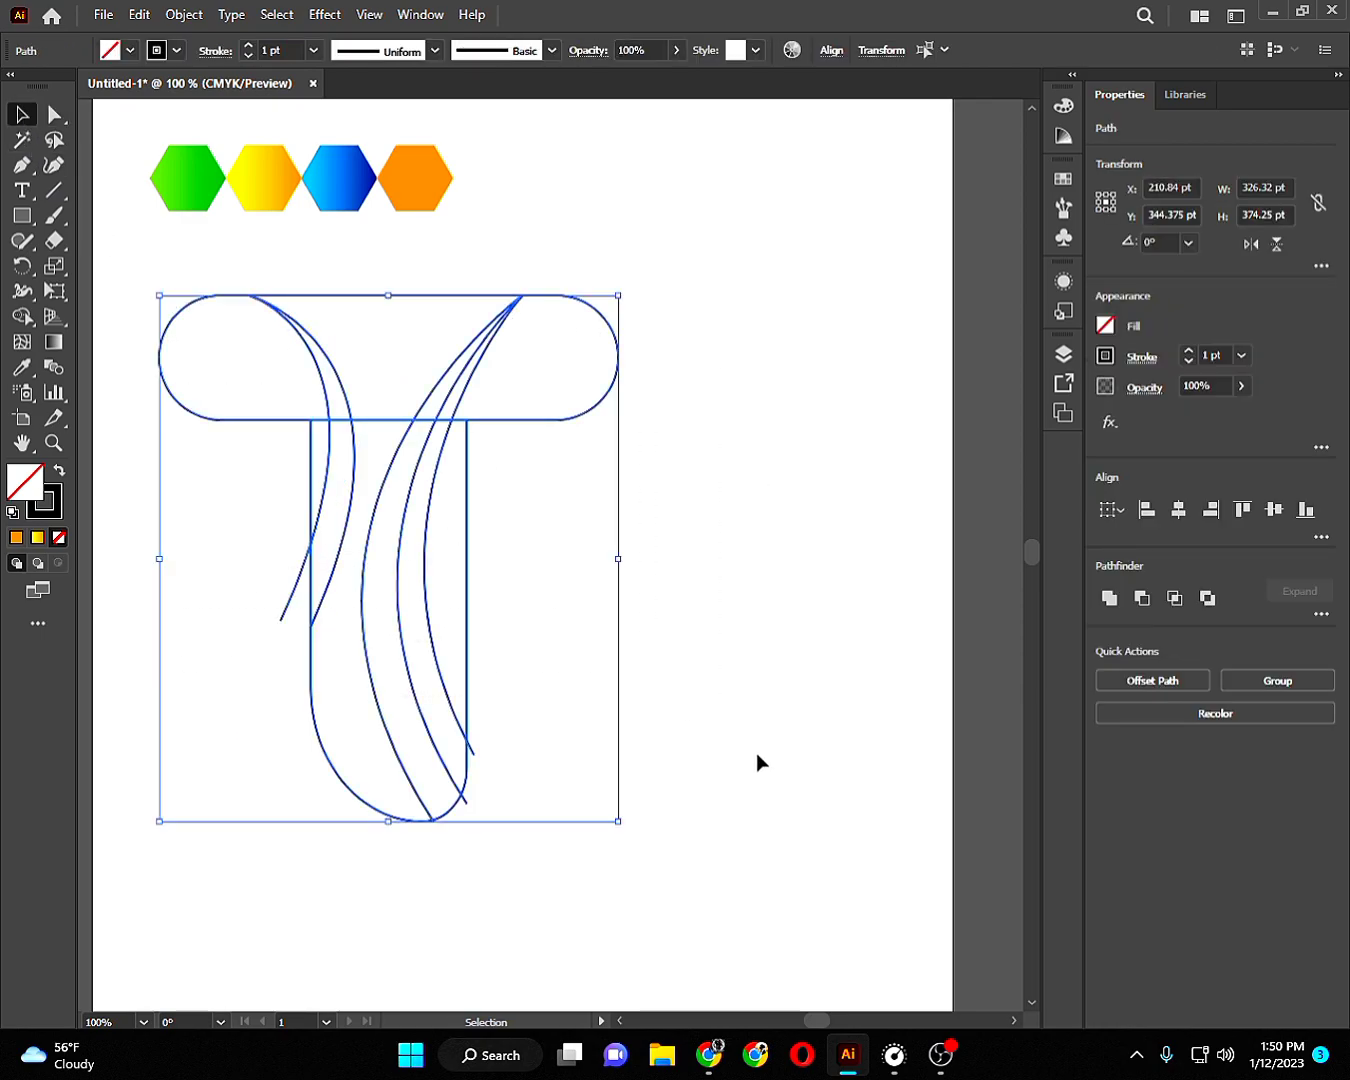
With Shape Builder, delete the three stray curve ends around the stem.
click(22, 316)
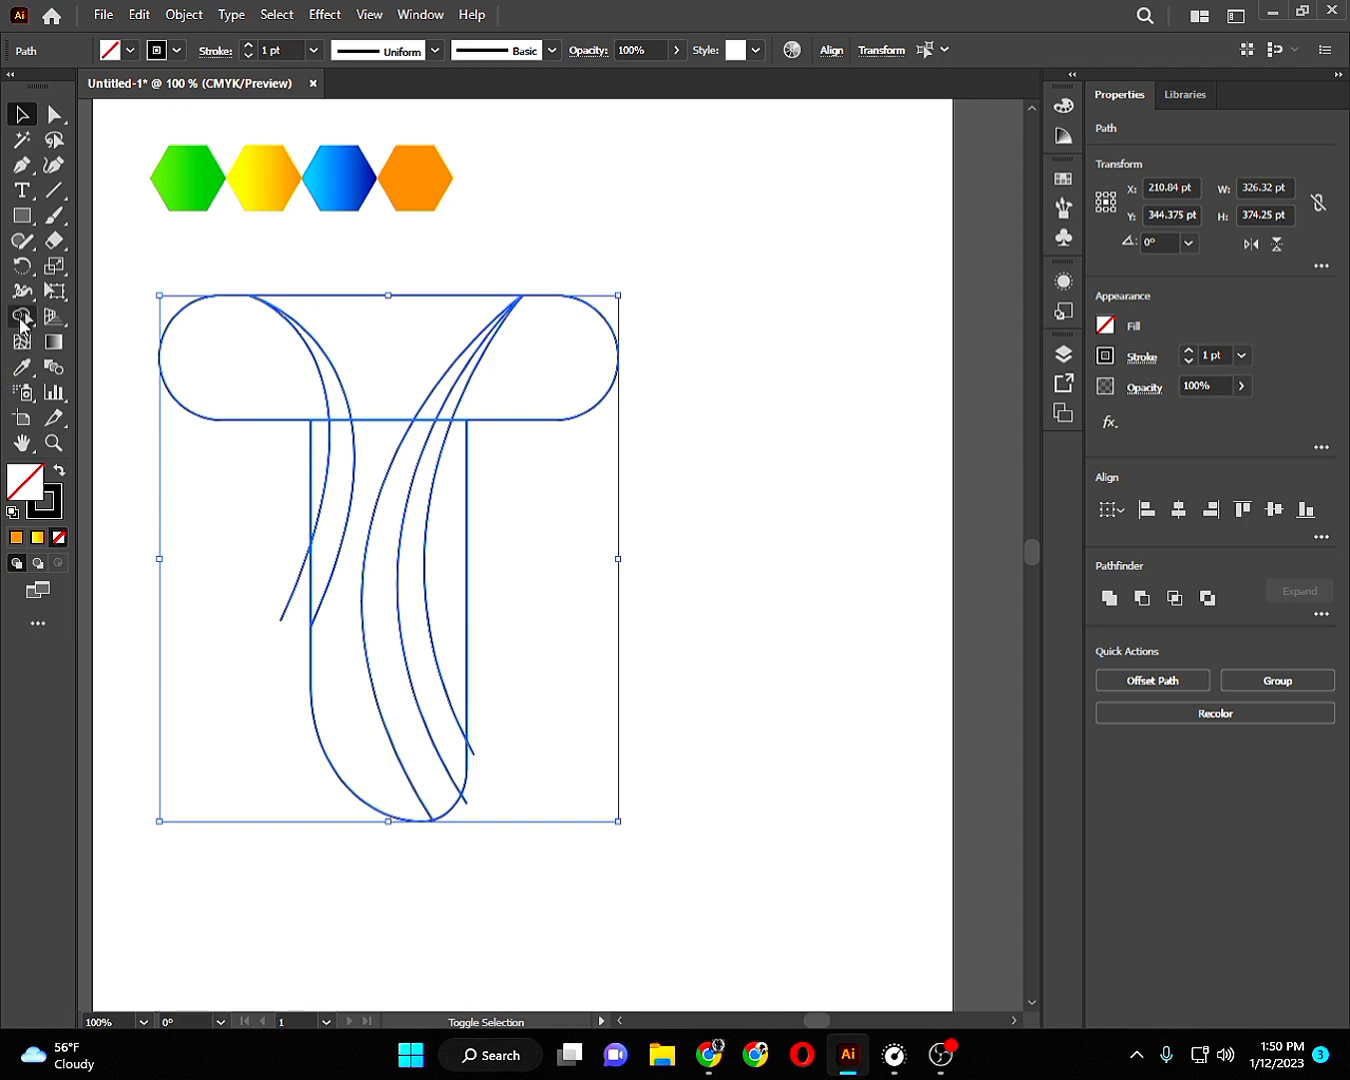
alt+click(291, 596)
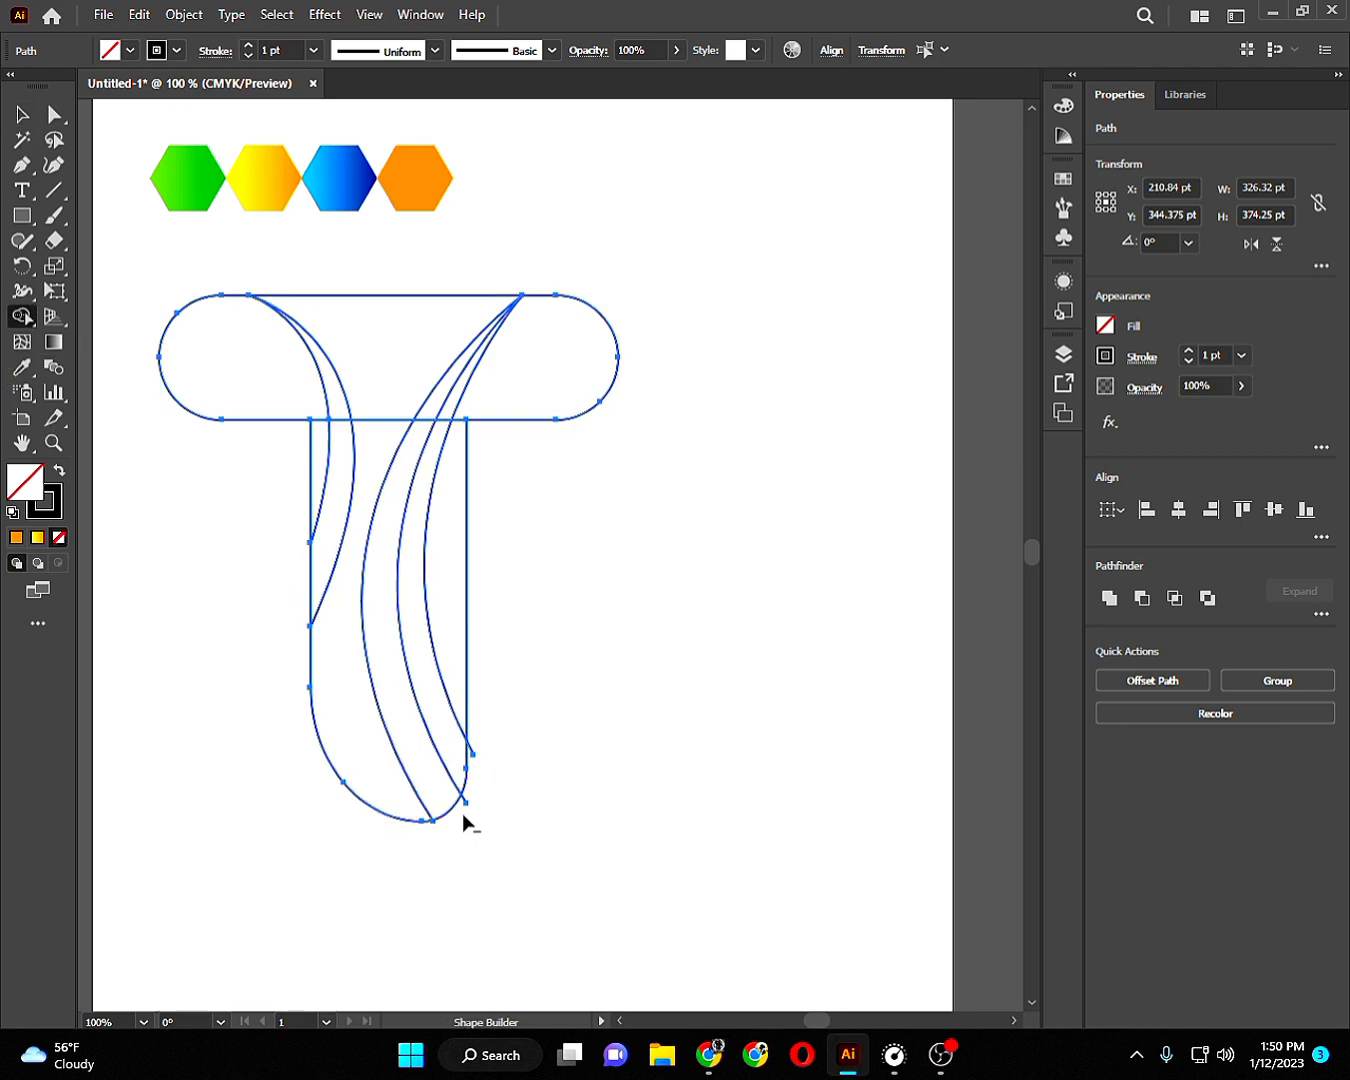
alt+click(462, 799)
alt+click(471, 748)
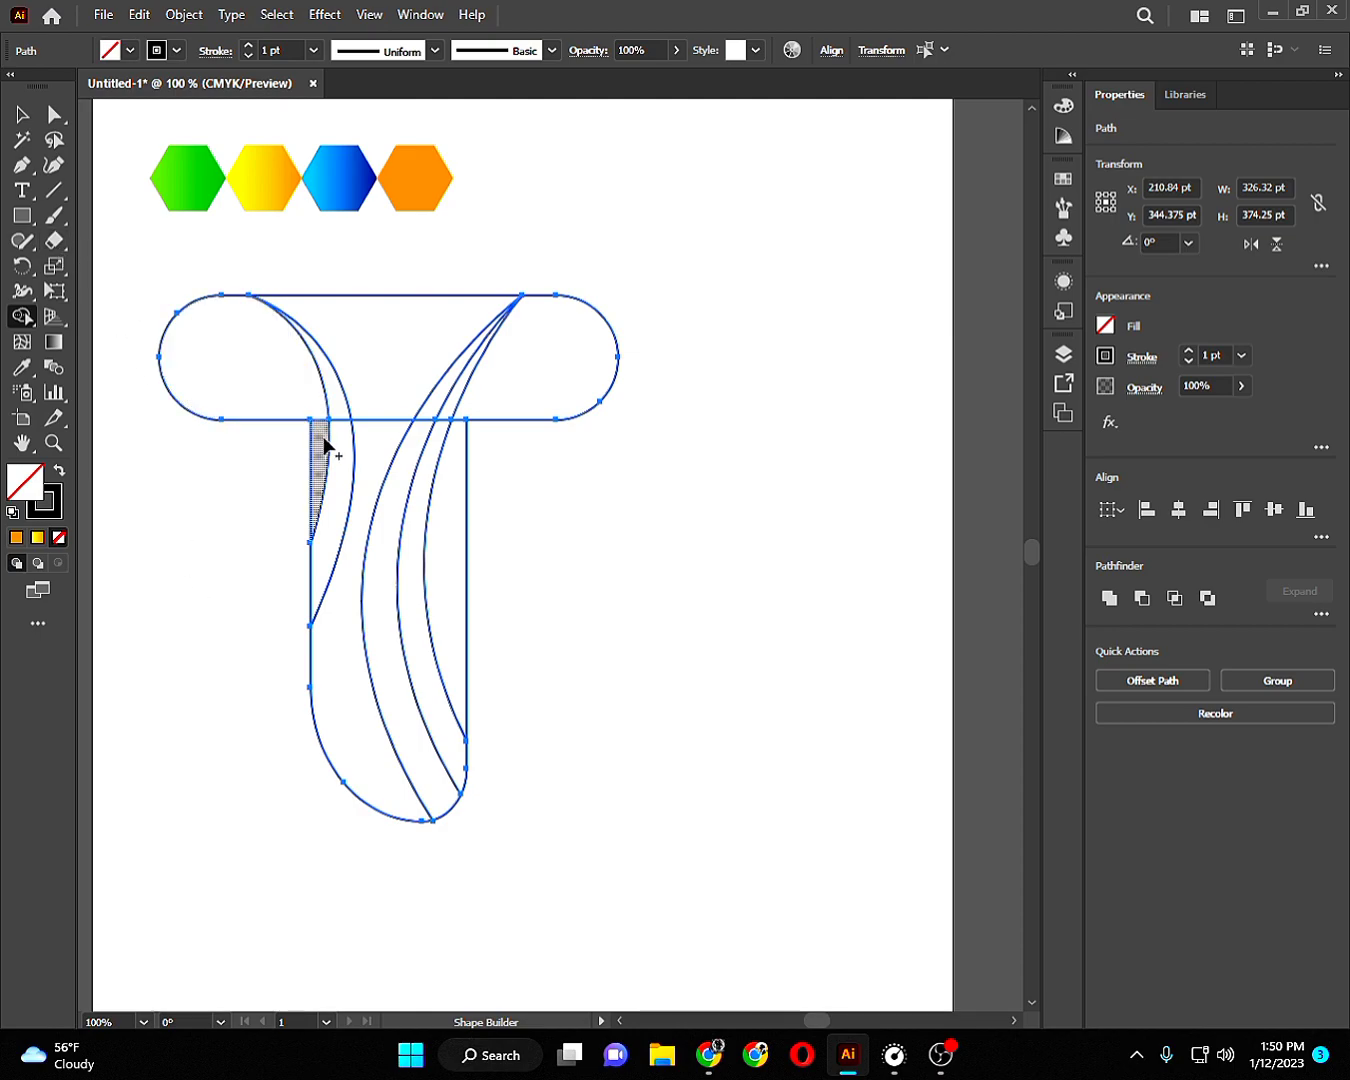
Merge the left, middle and next curved stem slivers into their neighbouring regions, then deselect.
mouse_move(322, 445)
mouse_down()
mouse_move(325, 410)
mouse_move(403, 376)
mouse_up()
mouse_move(454, 440)
mouse_down()
mouse_move(468, 415)
mouse_move(432, 419)
mouse_up()
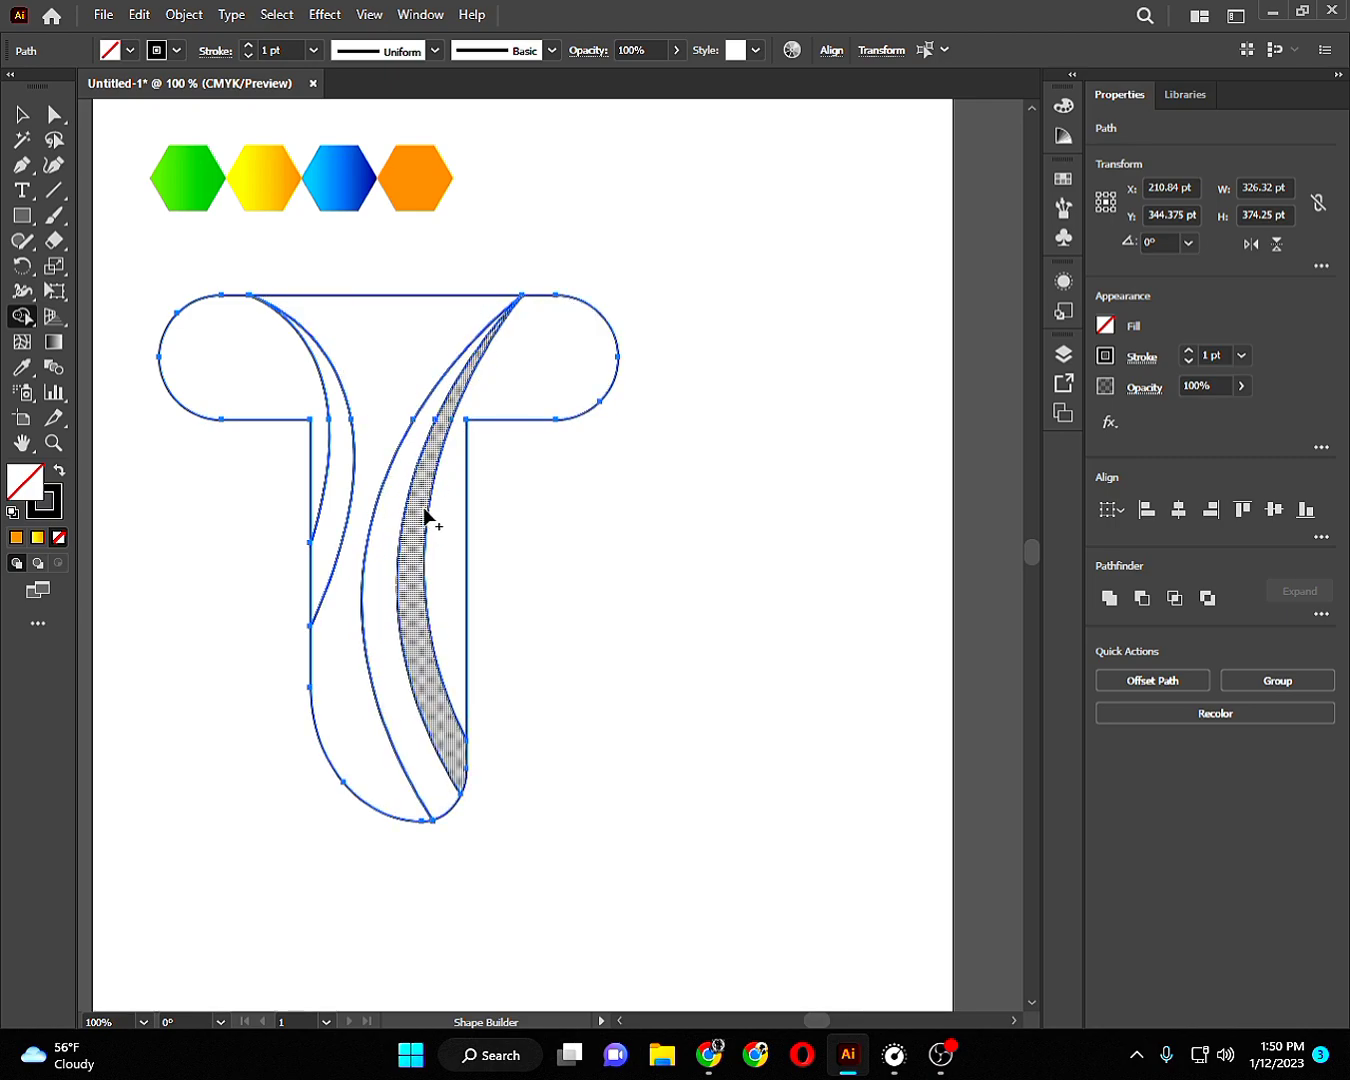
drag(429, 520, 413, 515)
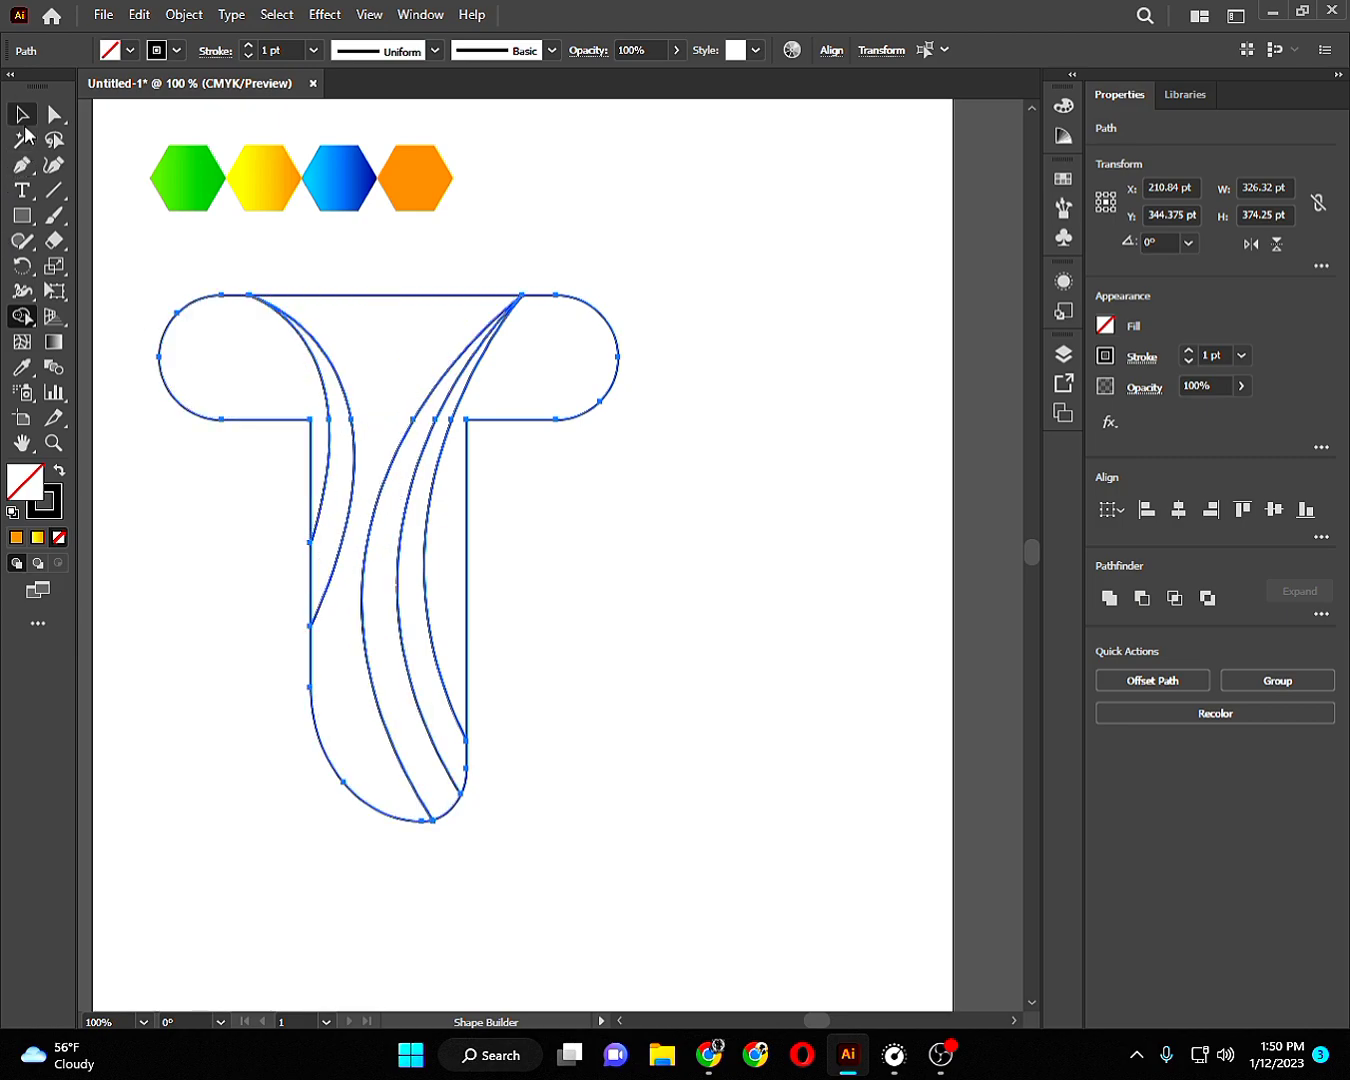
click(22, 114)
click(125, 271)
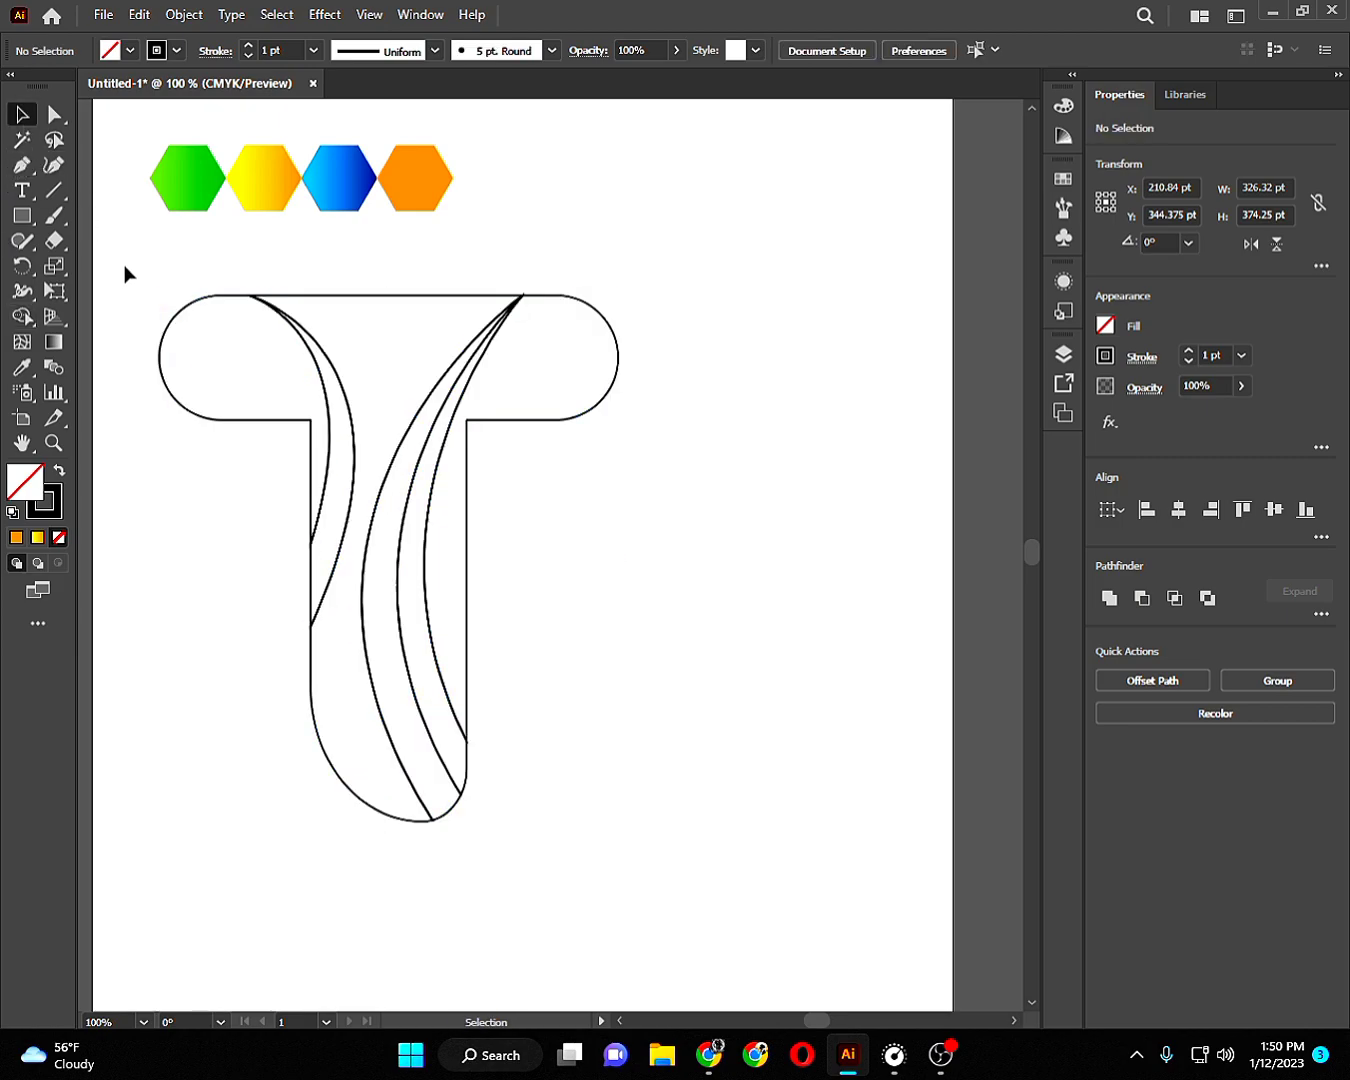
Eyedropper the green hexagon's gradient onto the left piece and the thin curved piece beside it.
click(277, 424)
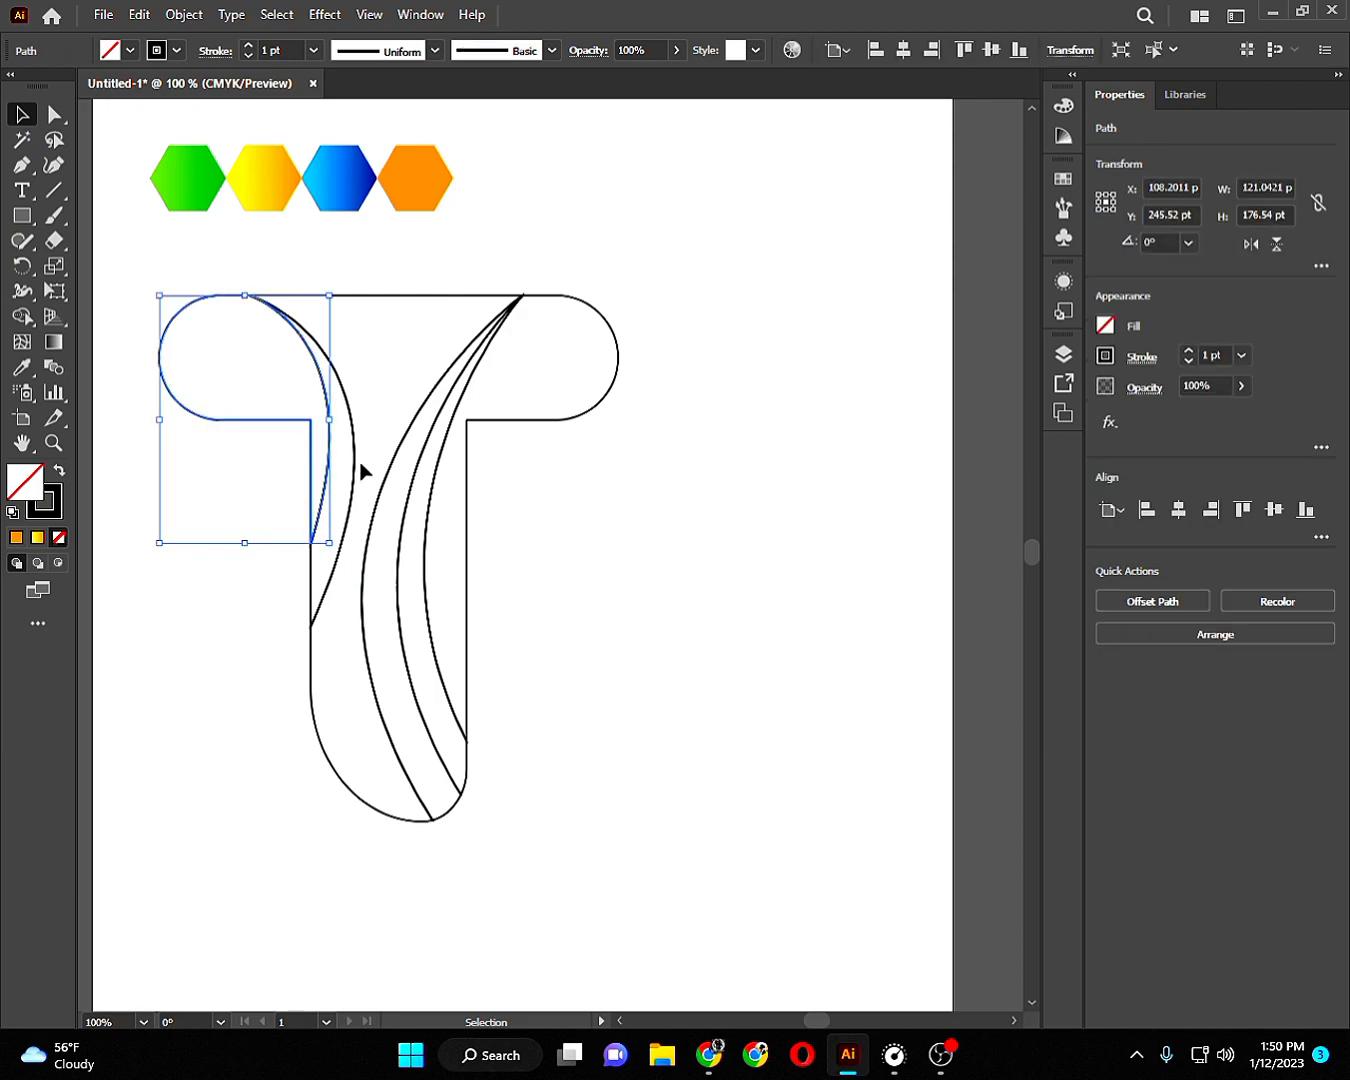
key(i)
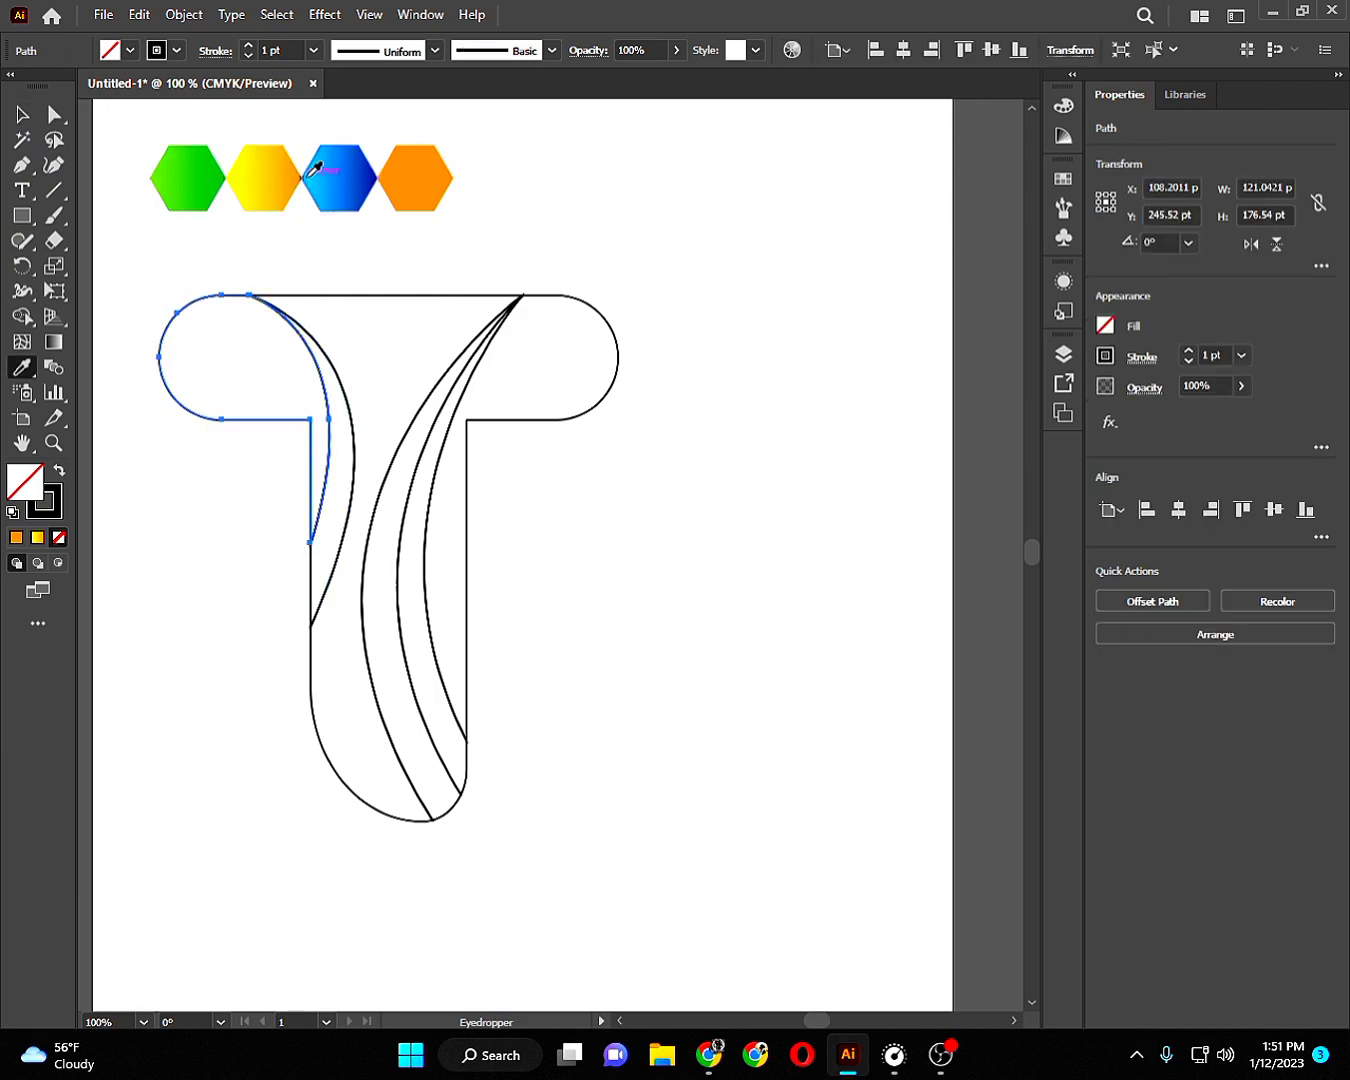
click(195, 158)
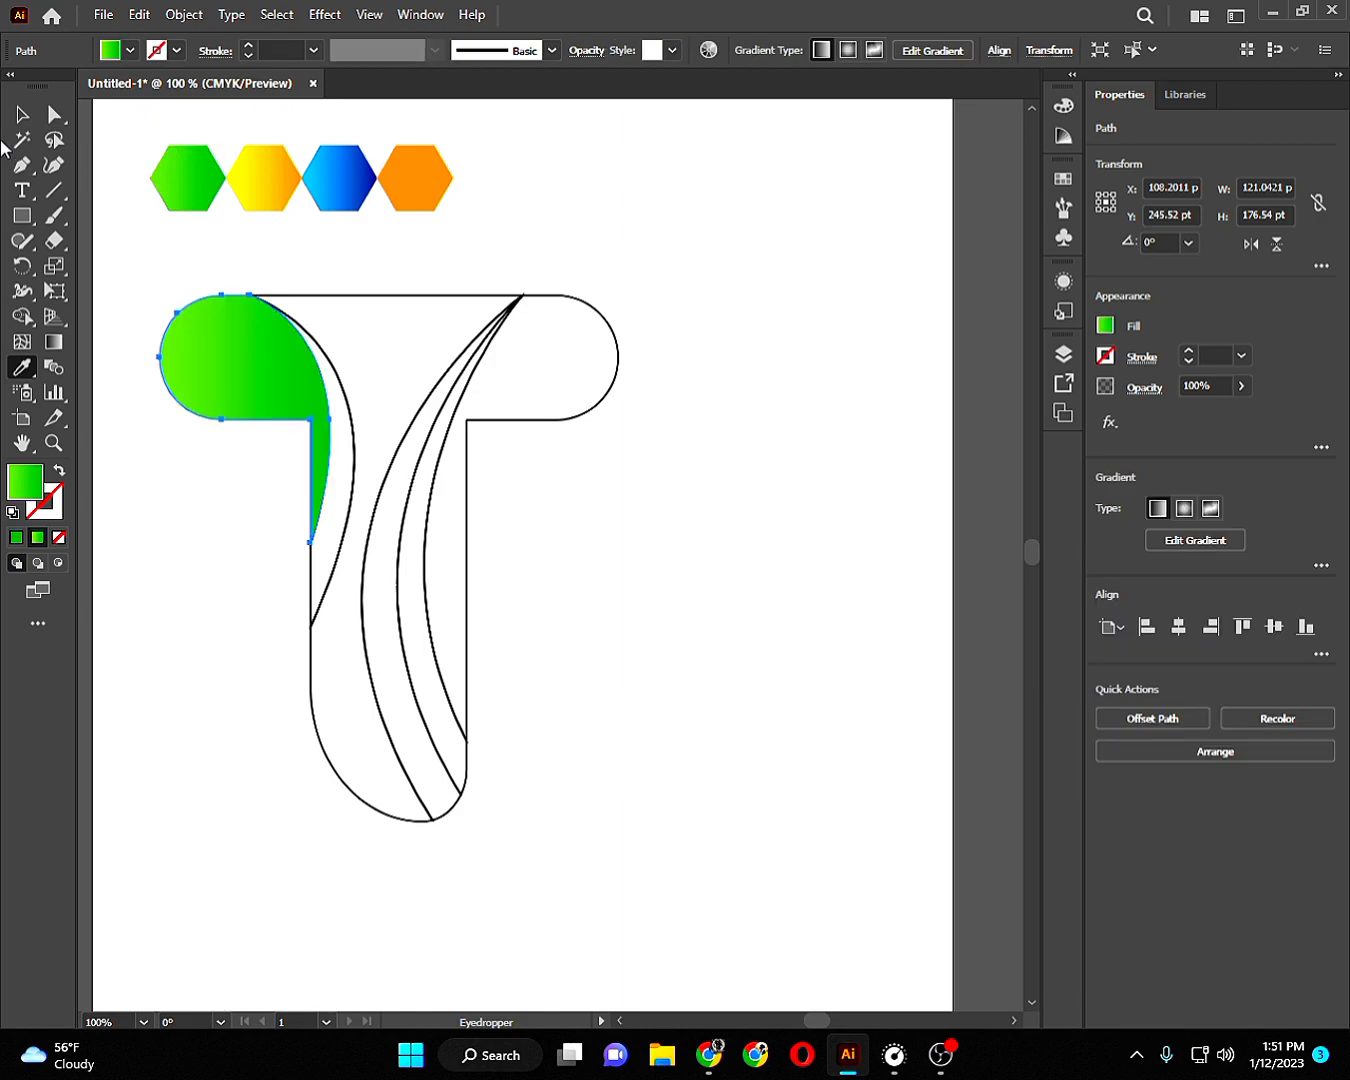
click(19, 118)
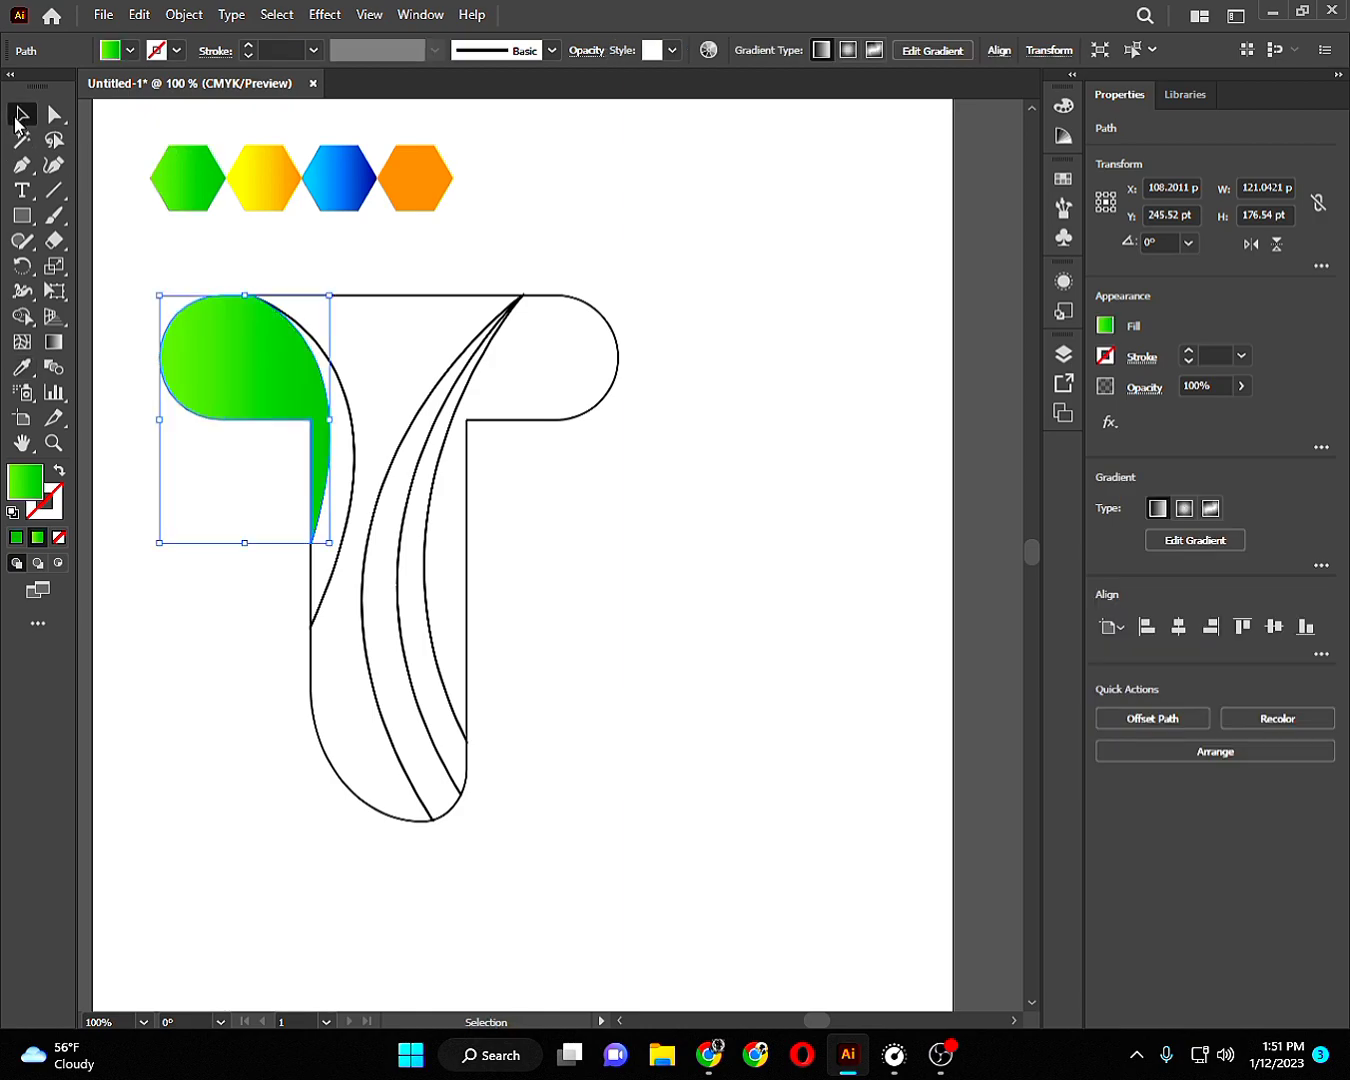
click(156, 583)
click(345, 537)
key(i)
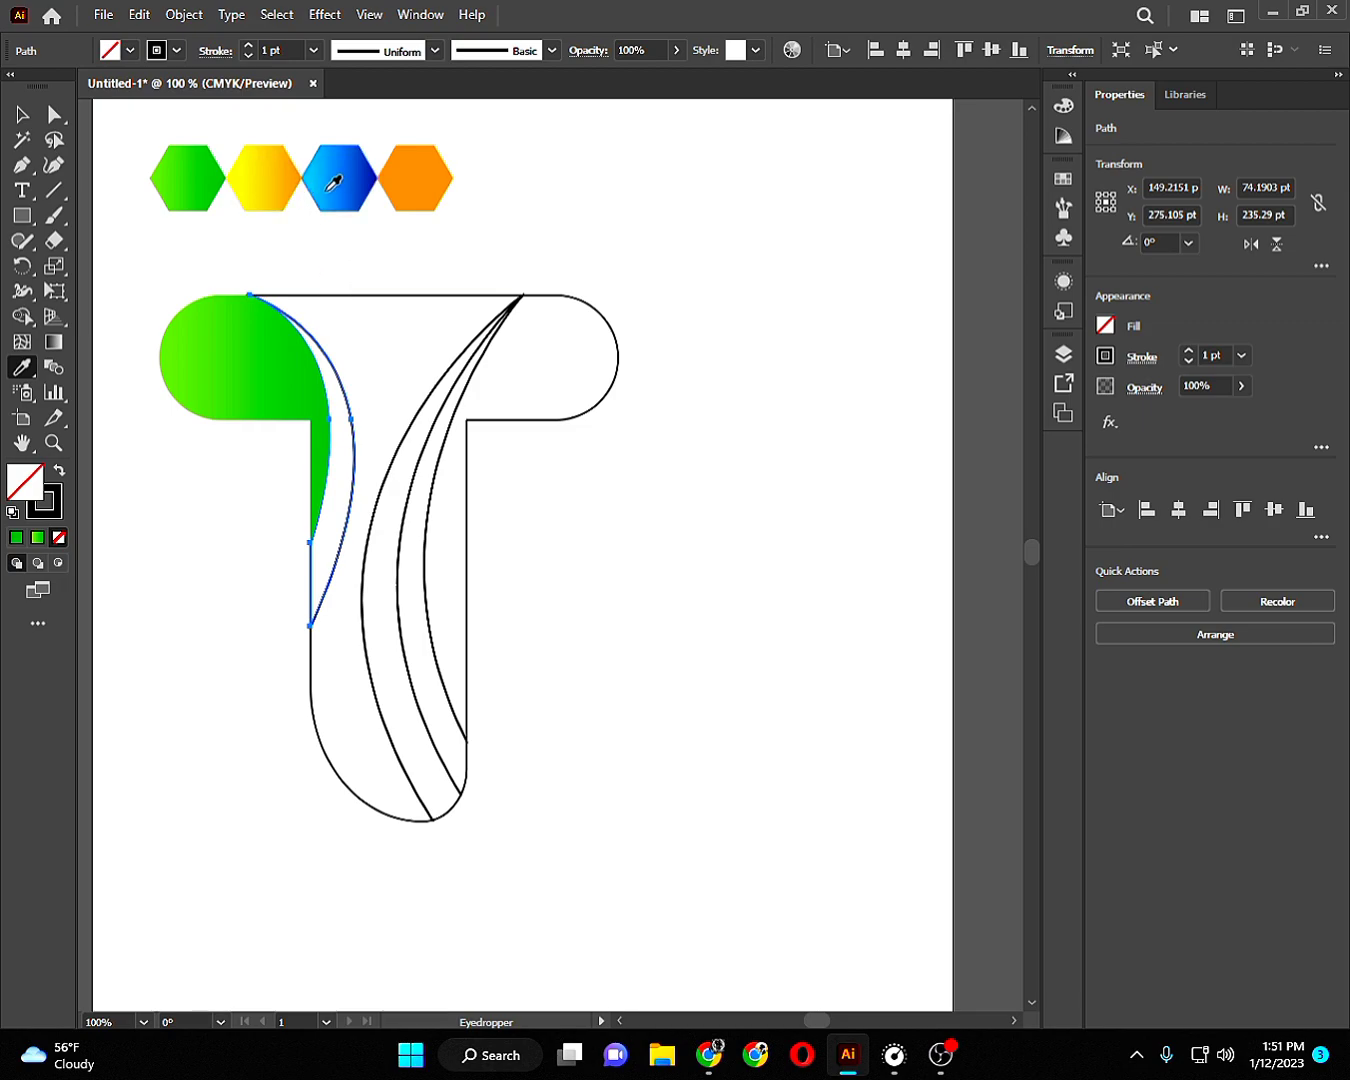
click(178, 170)
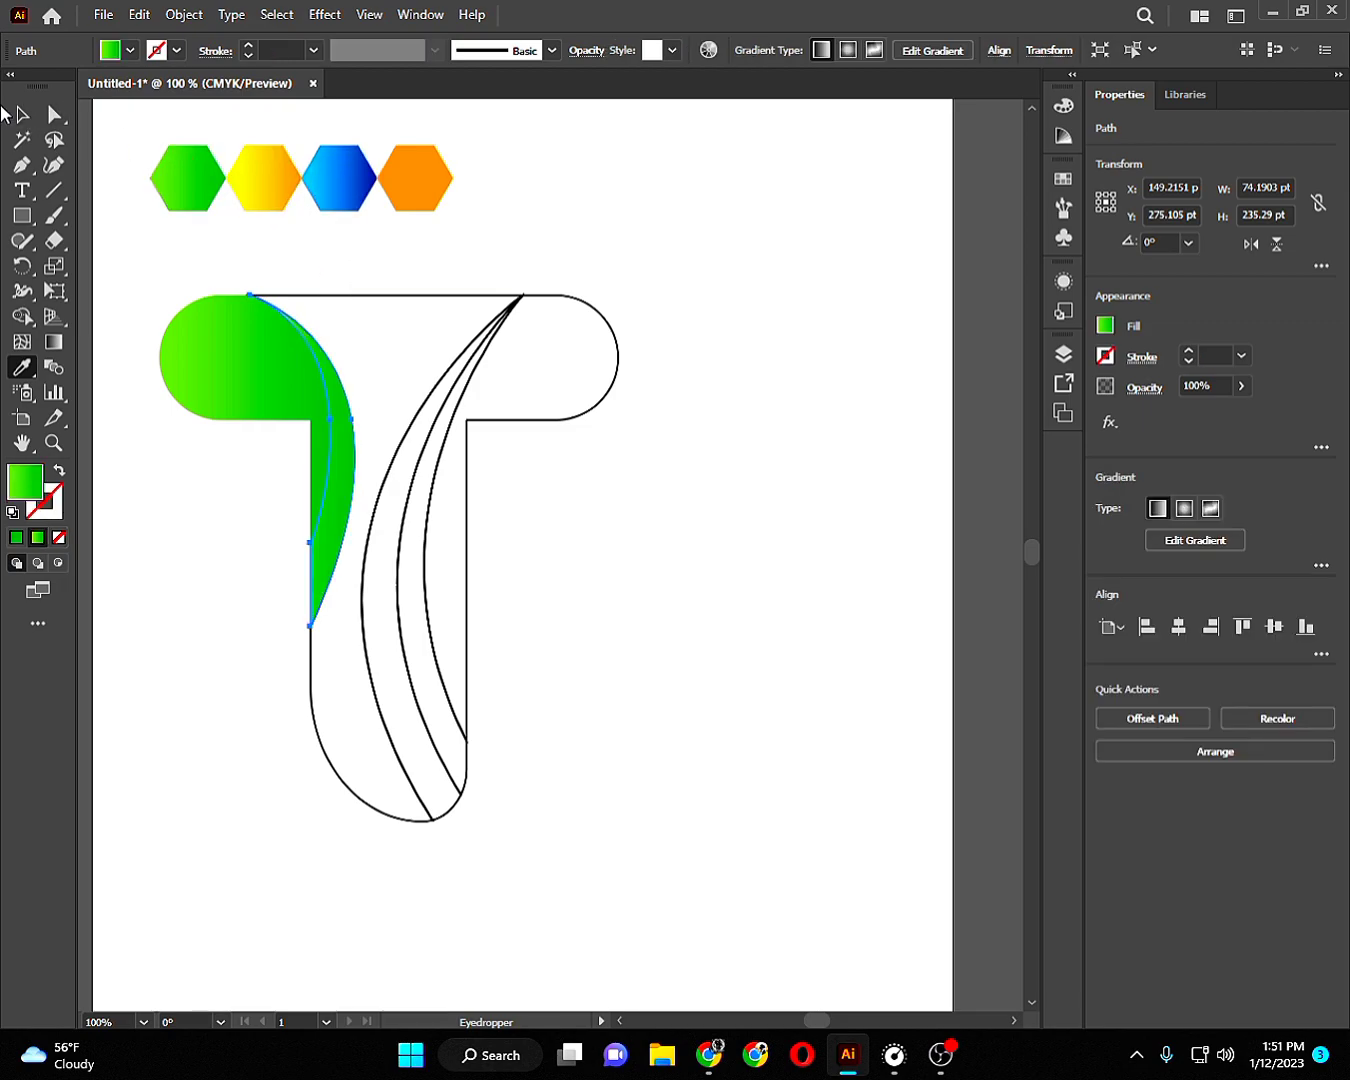
click(23, 114)
click(188, 566)
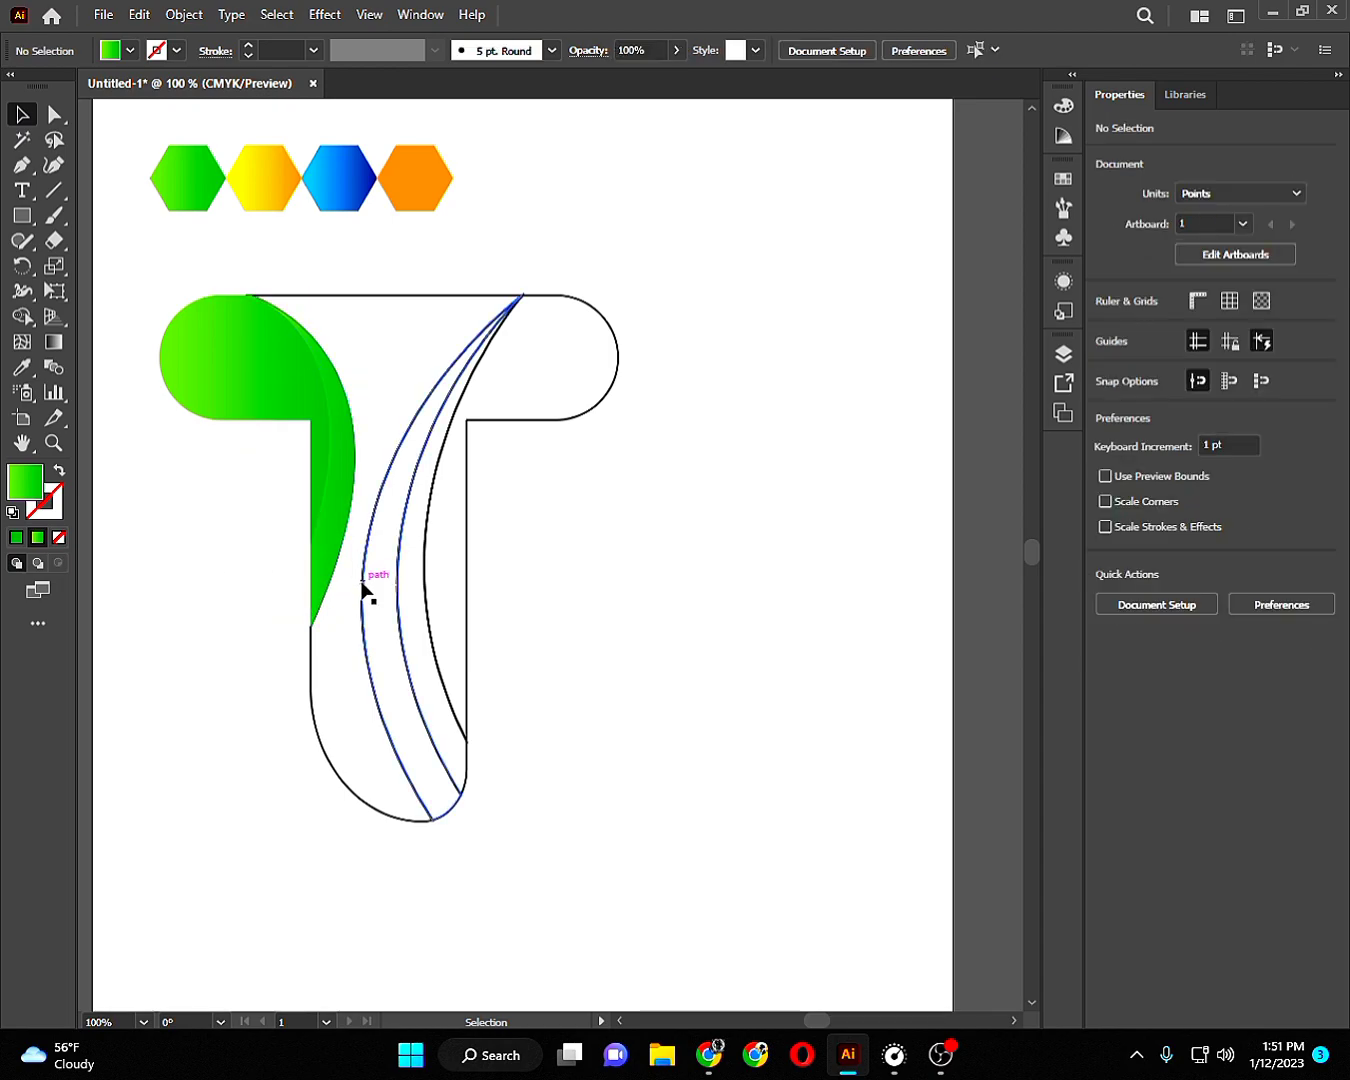
Fill the large middle piece and the right-hand piece with the blue hexagon's gradient.
click(386, 297)
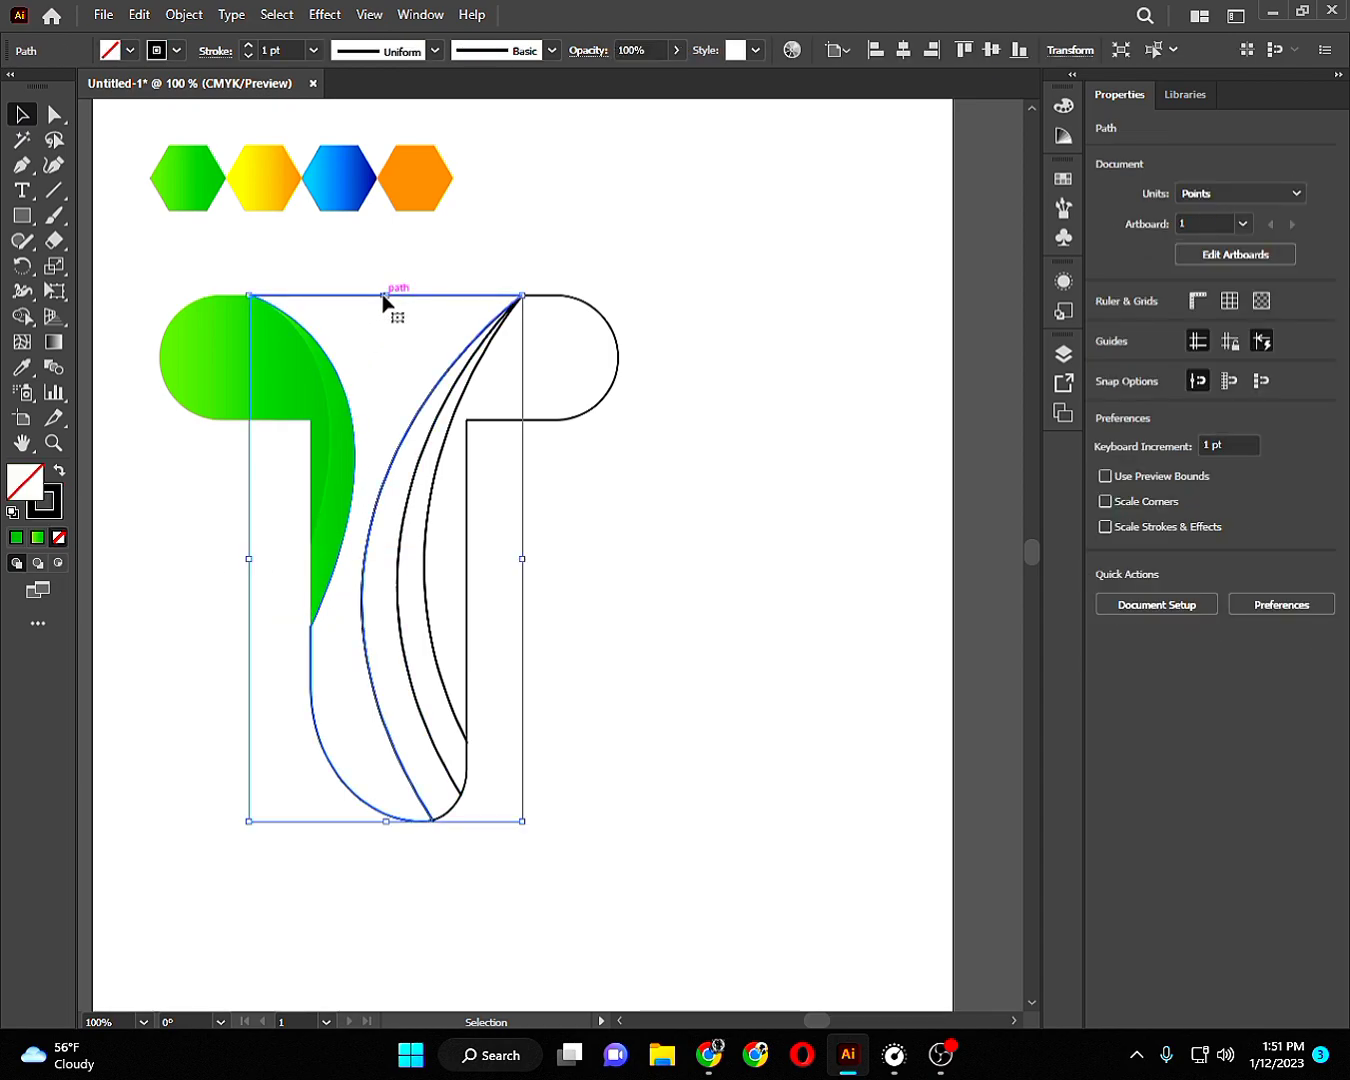
key(i)
click(353, 180)
click(22, 114)
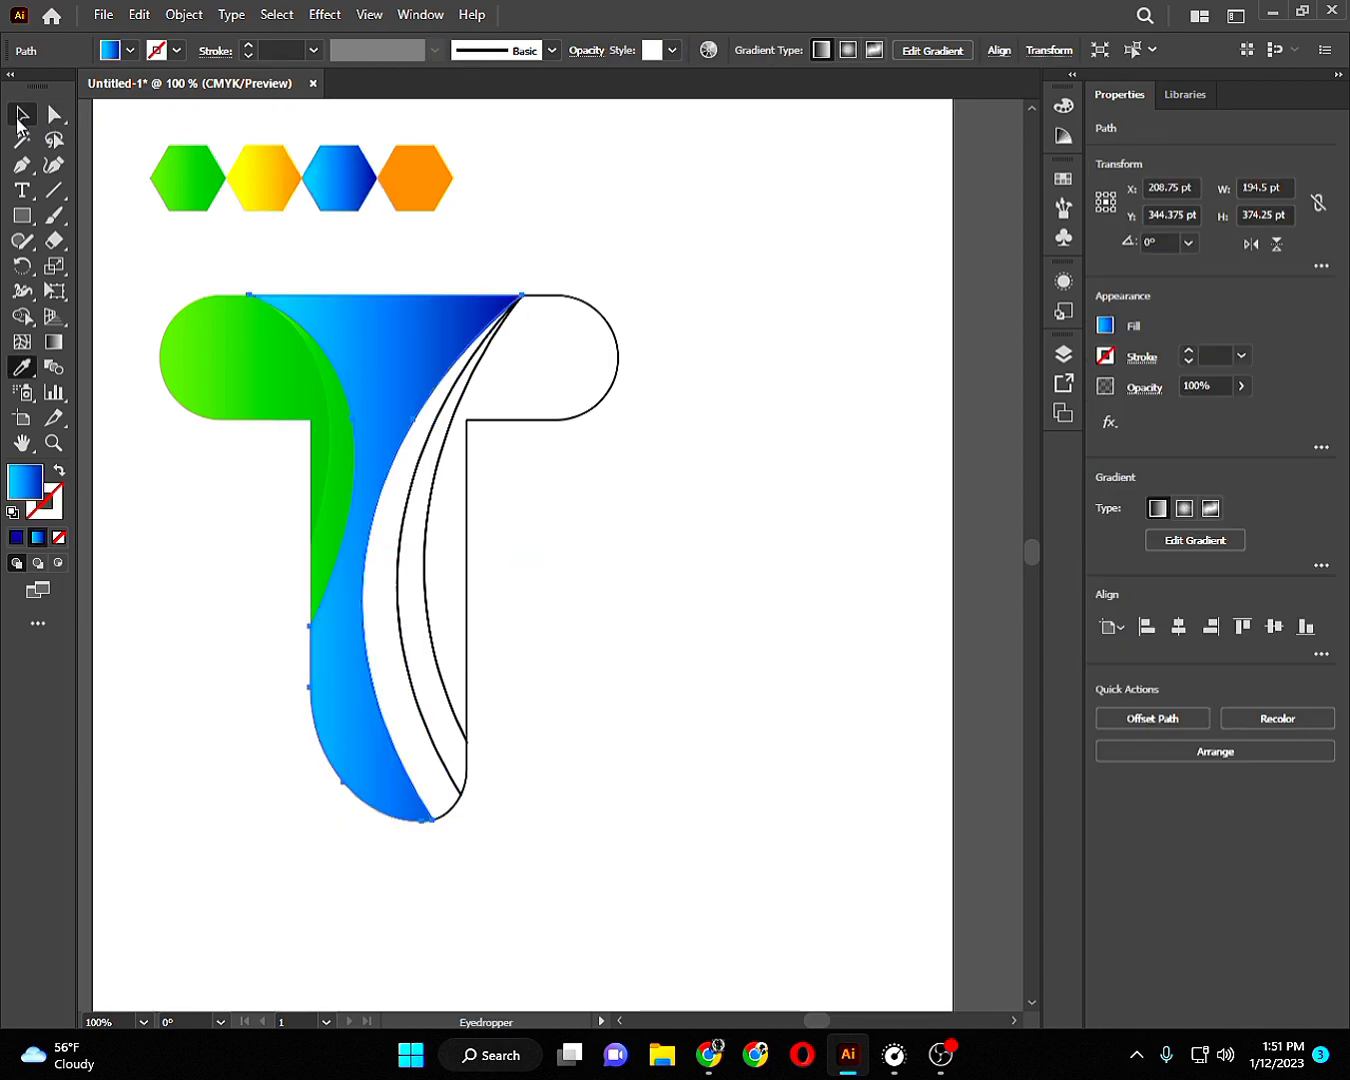
click(650, 370)
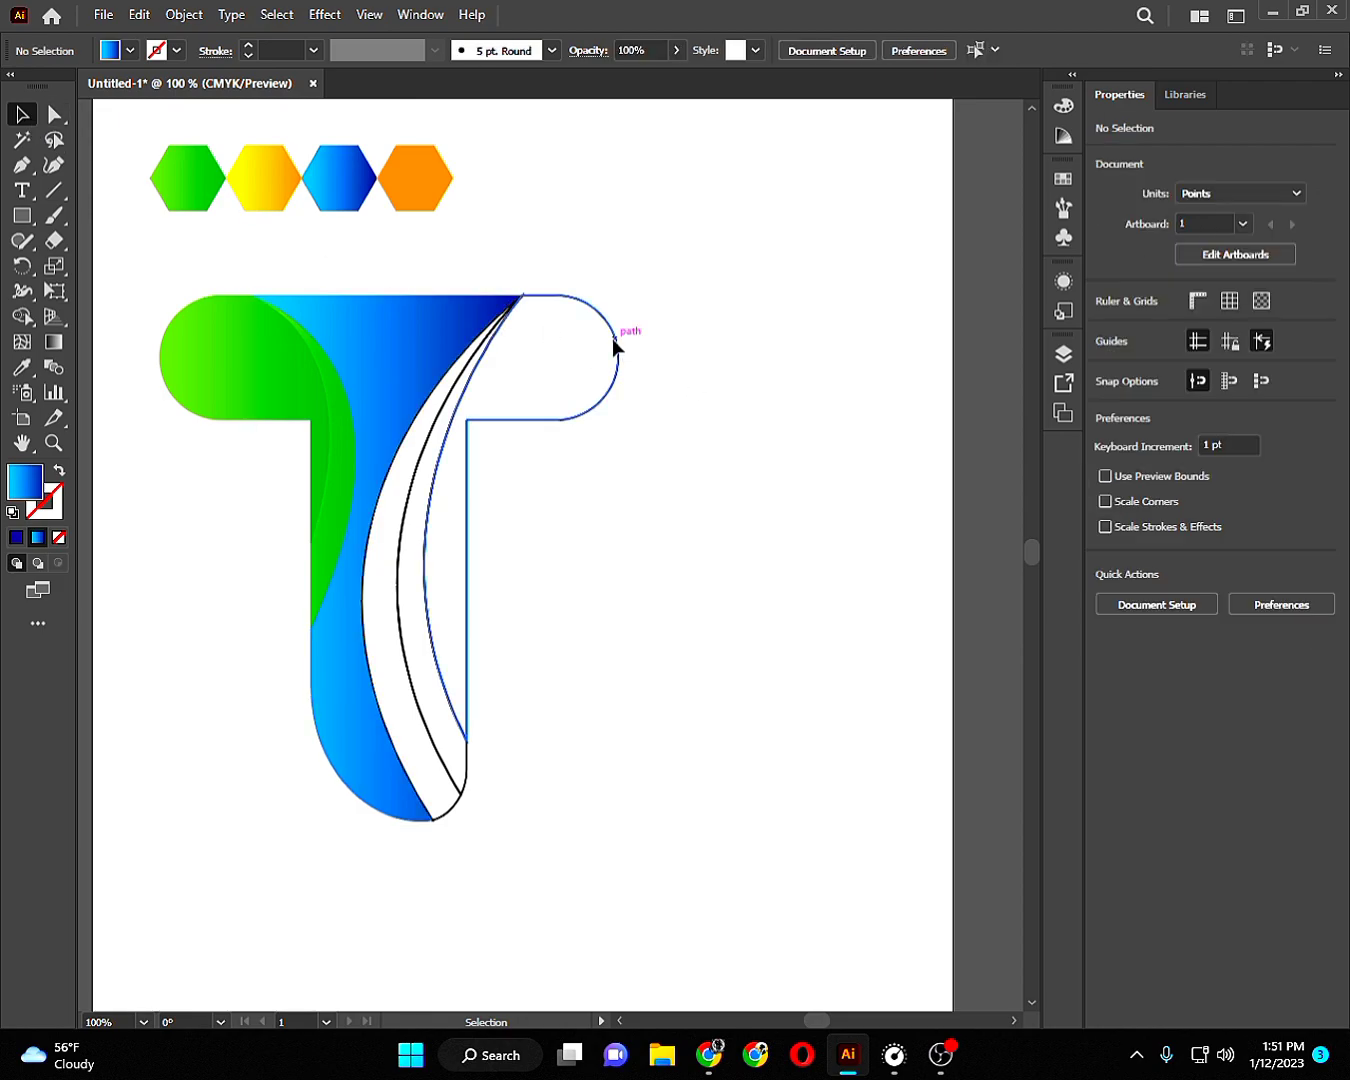
click(618, 356)
key(i)
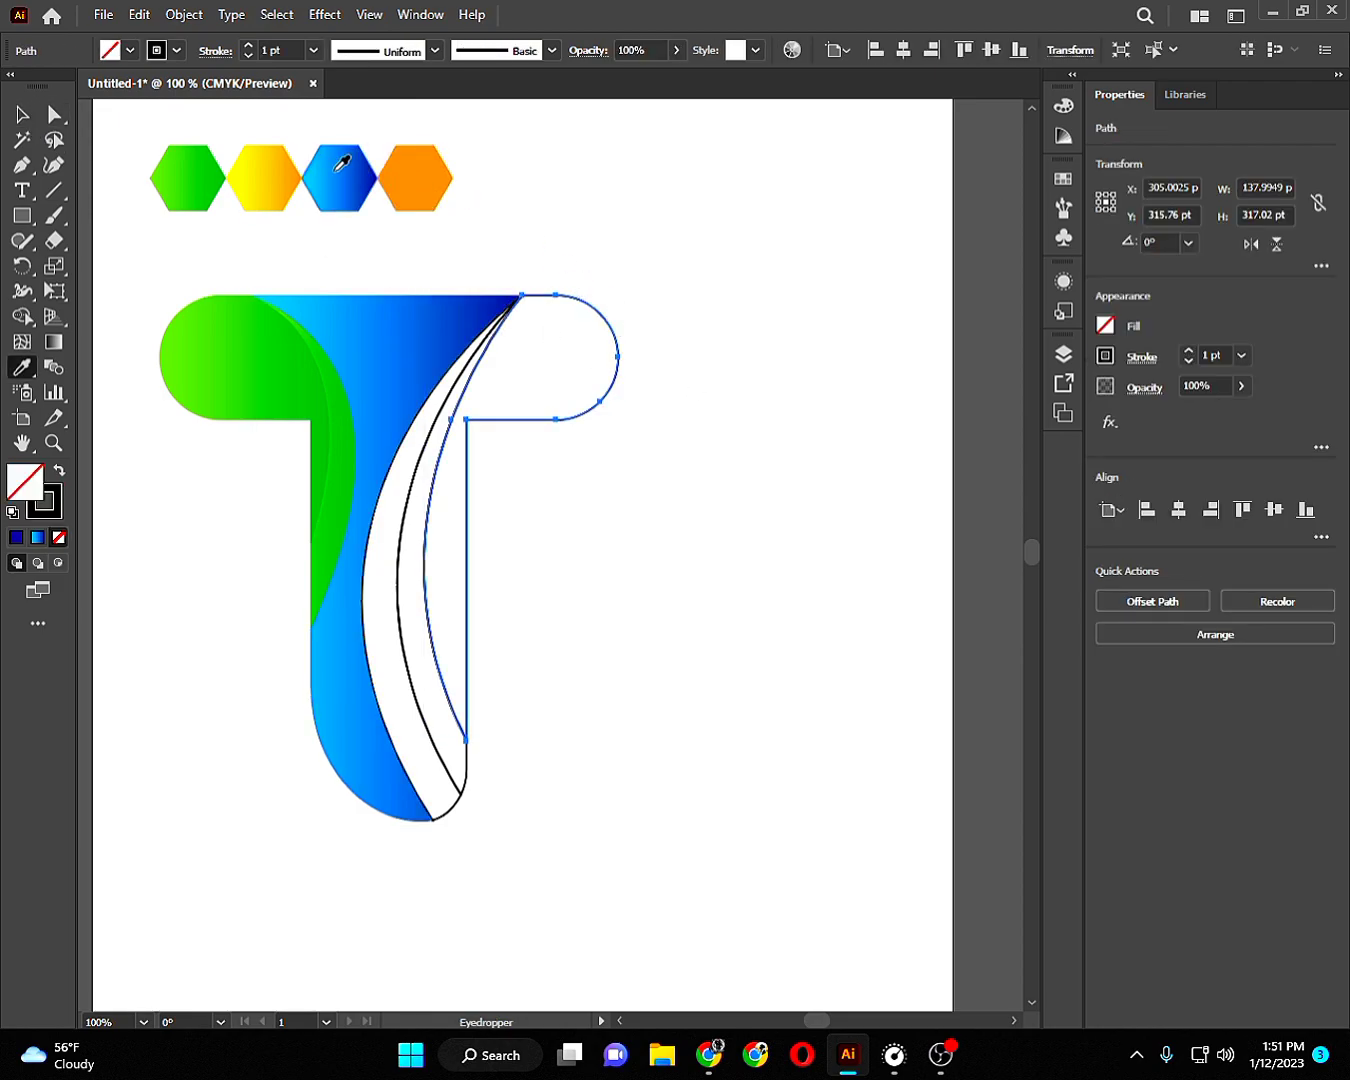
click(340, 165)
click(22, 114)
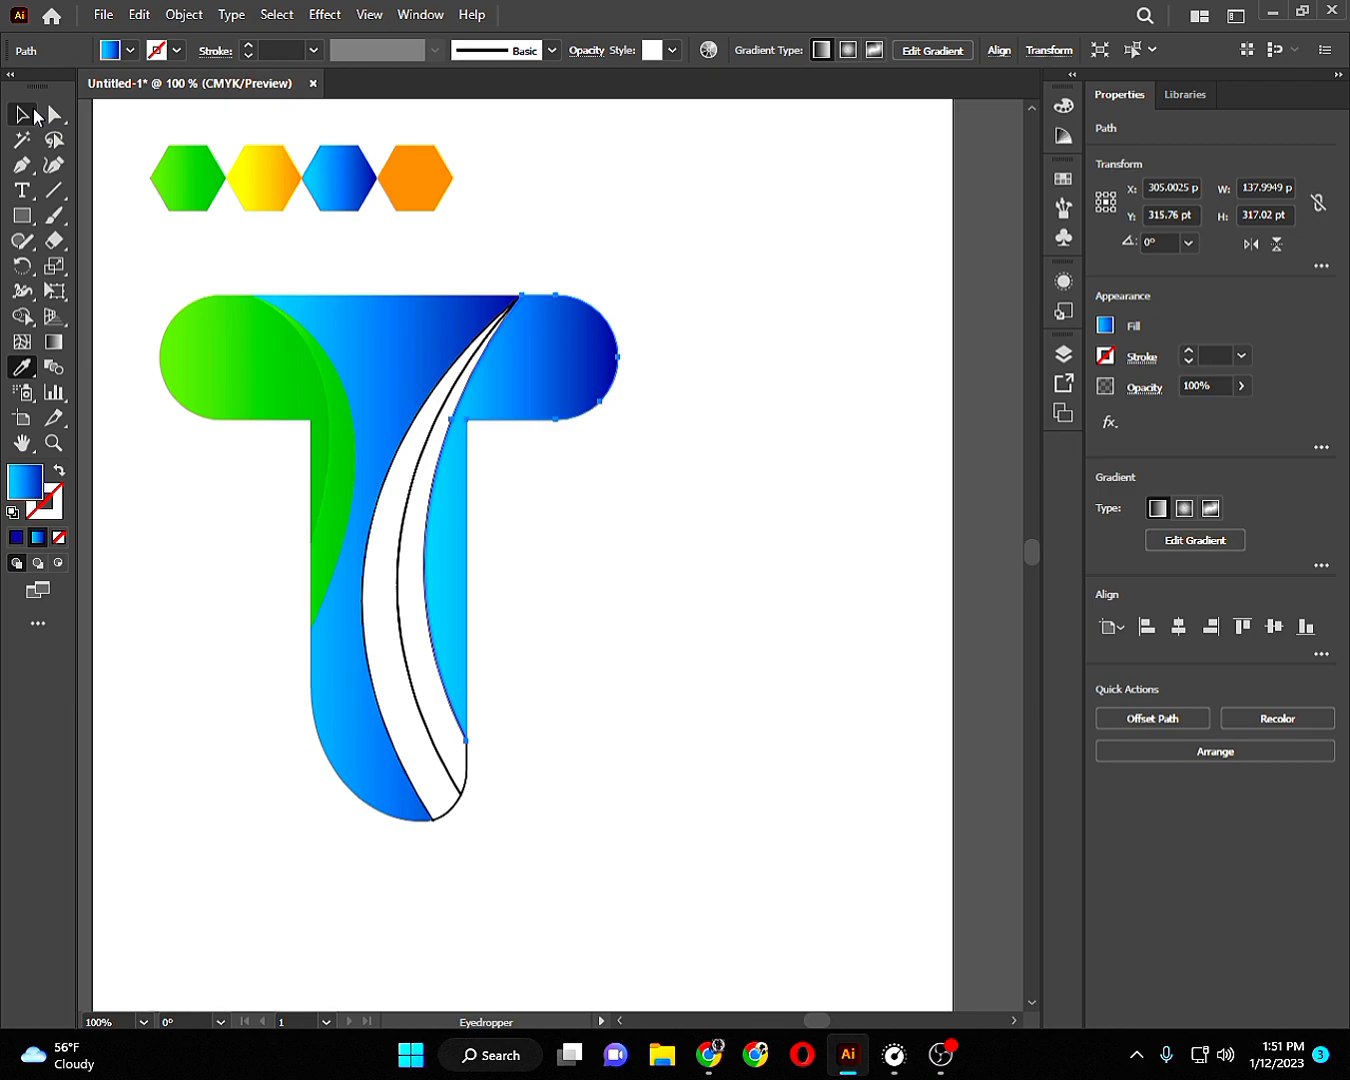
click(166, 472)
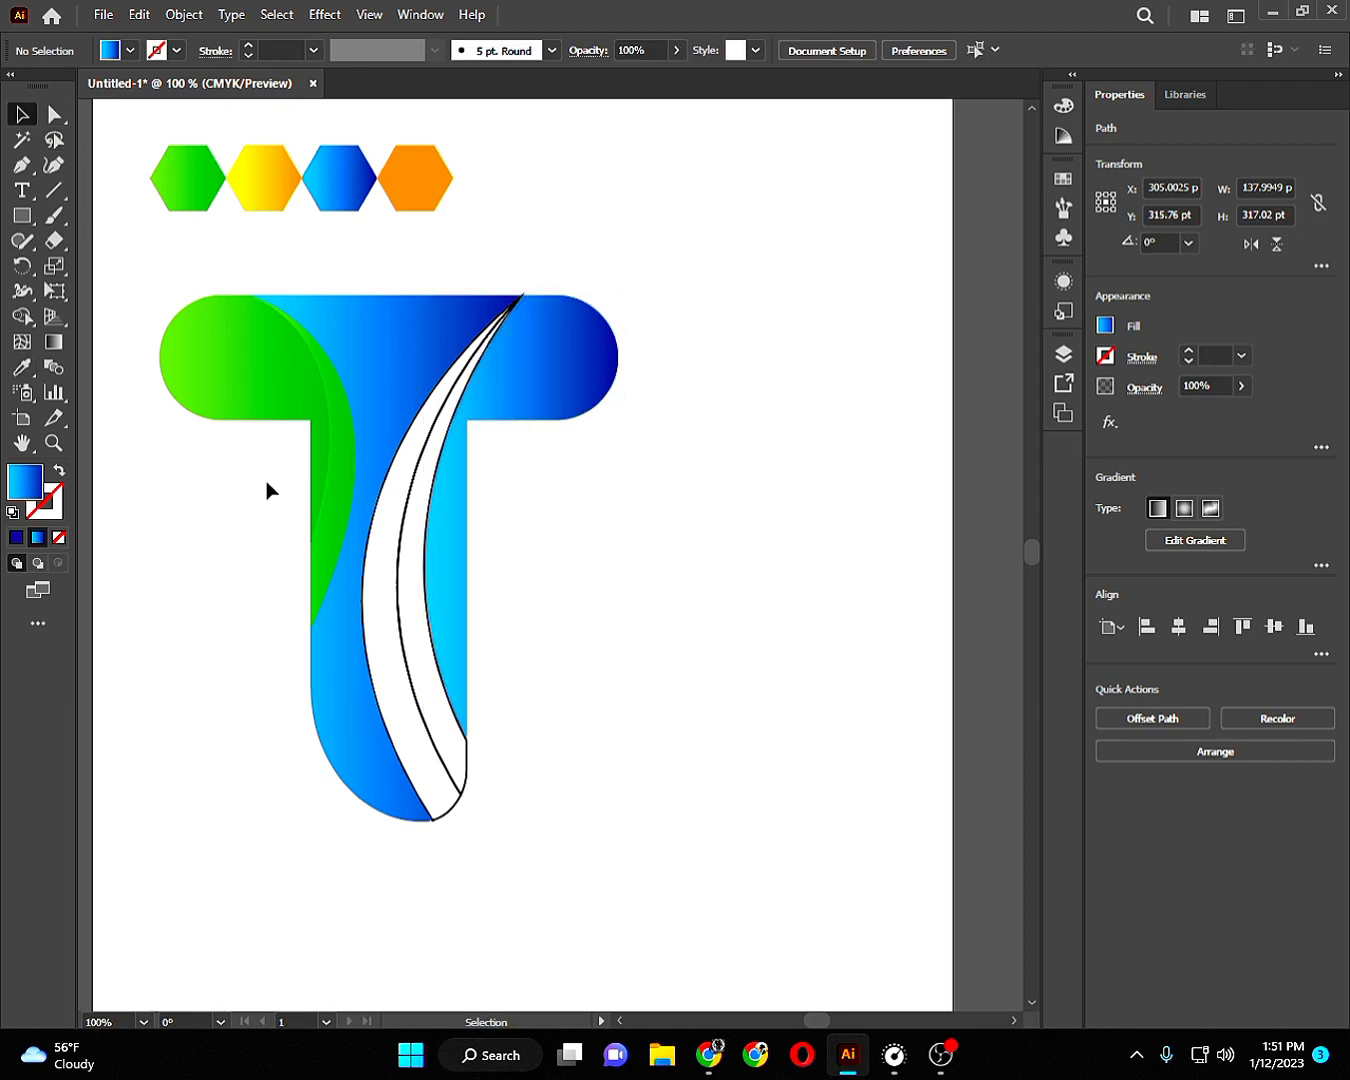
Give the right white curved stripe the yellow hexagon's gradient.
click(422, 466)
key(i)
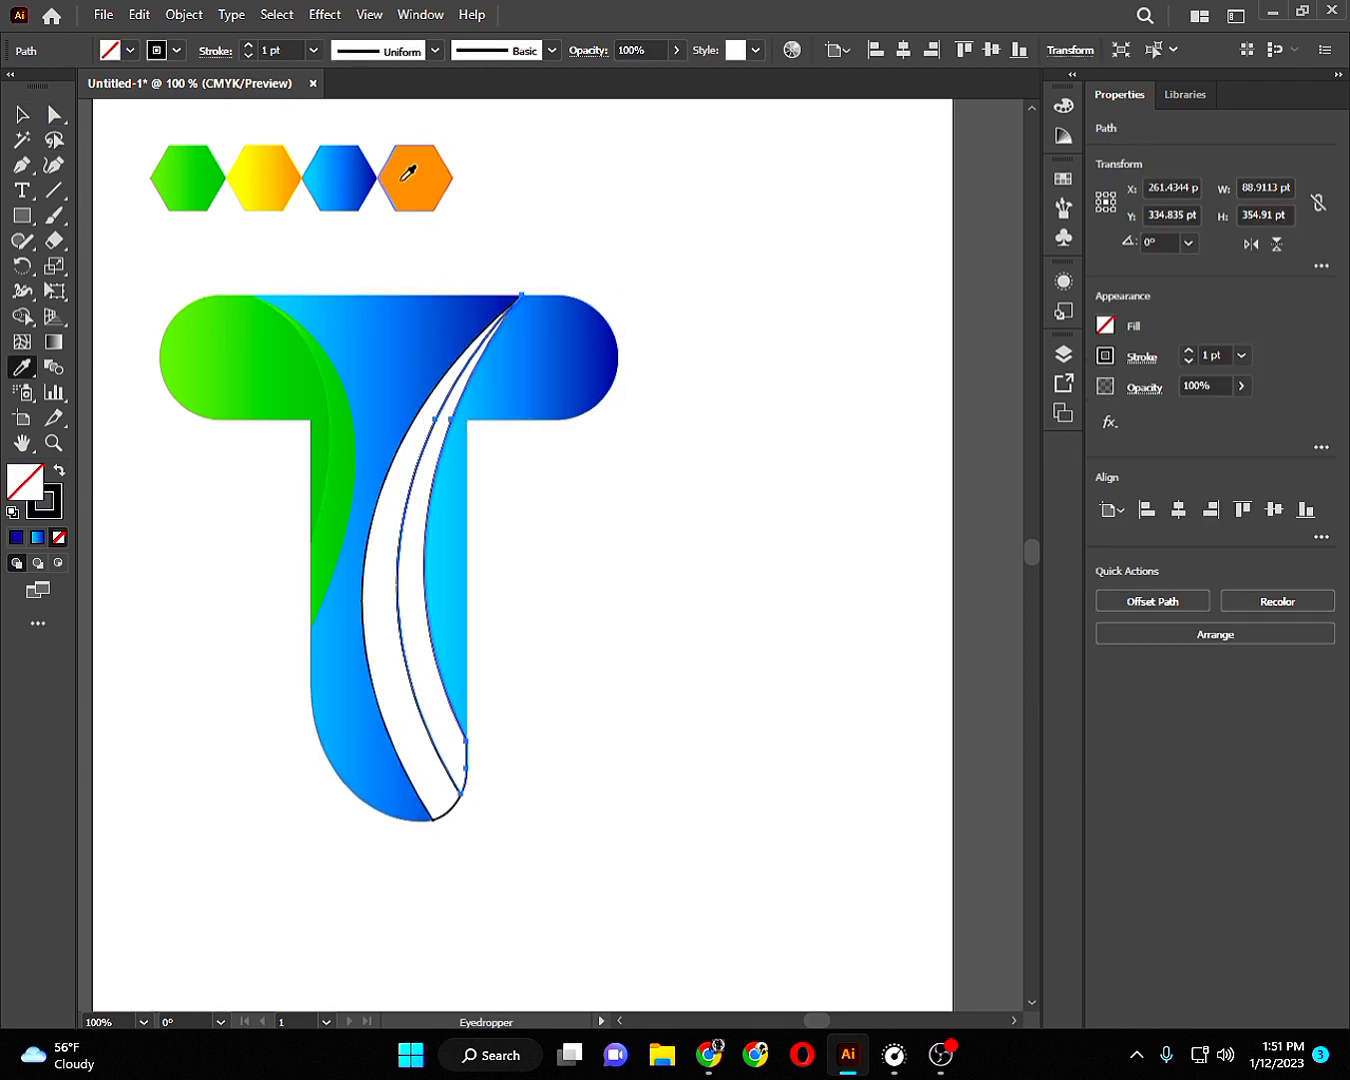
click(273, 181)
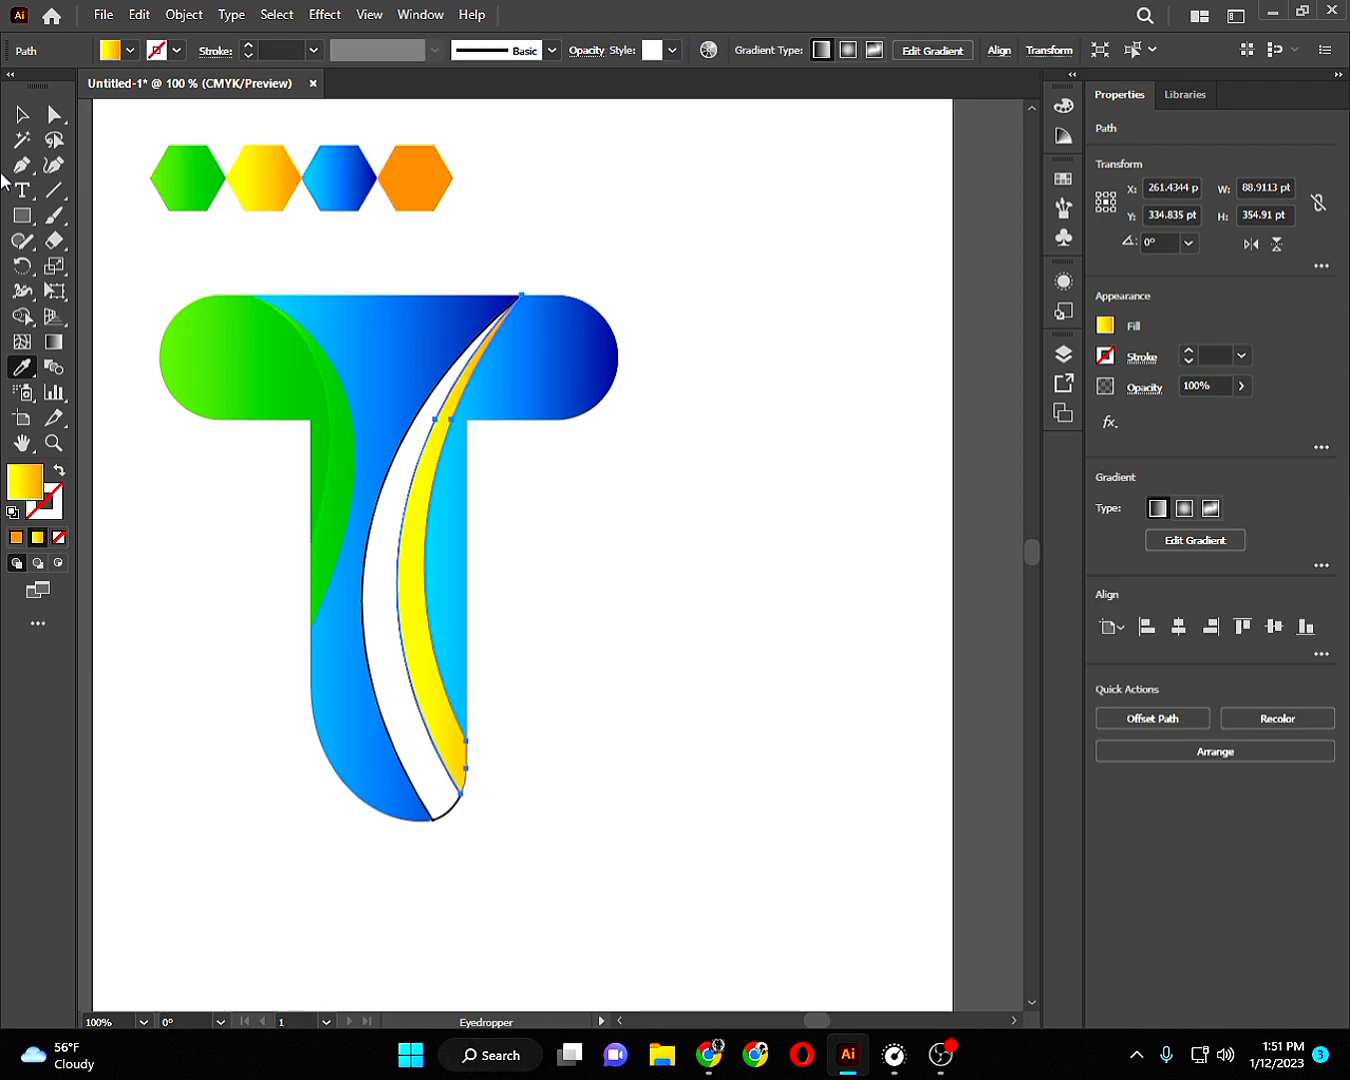
click(24, 116)
click(282, 548)
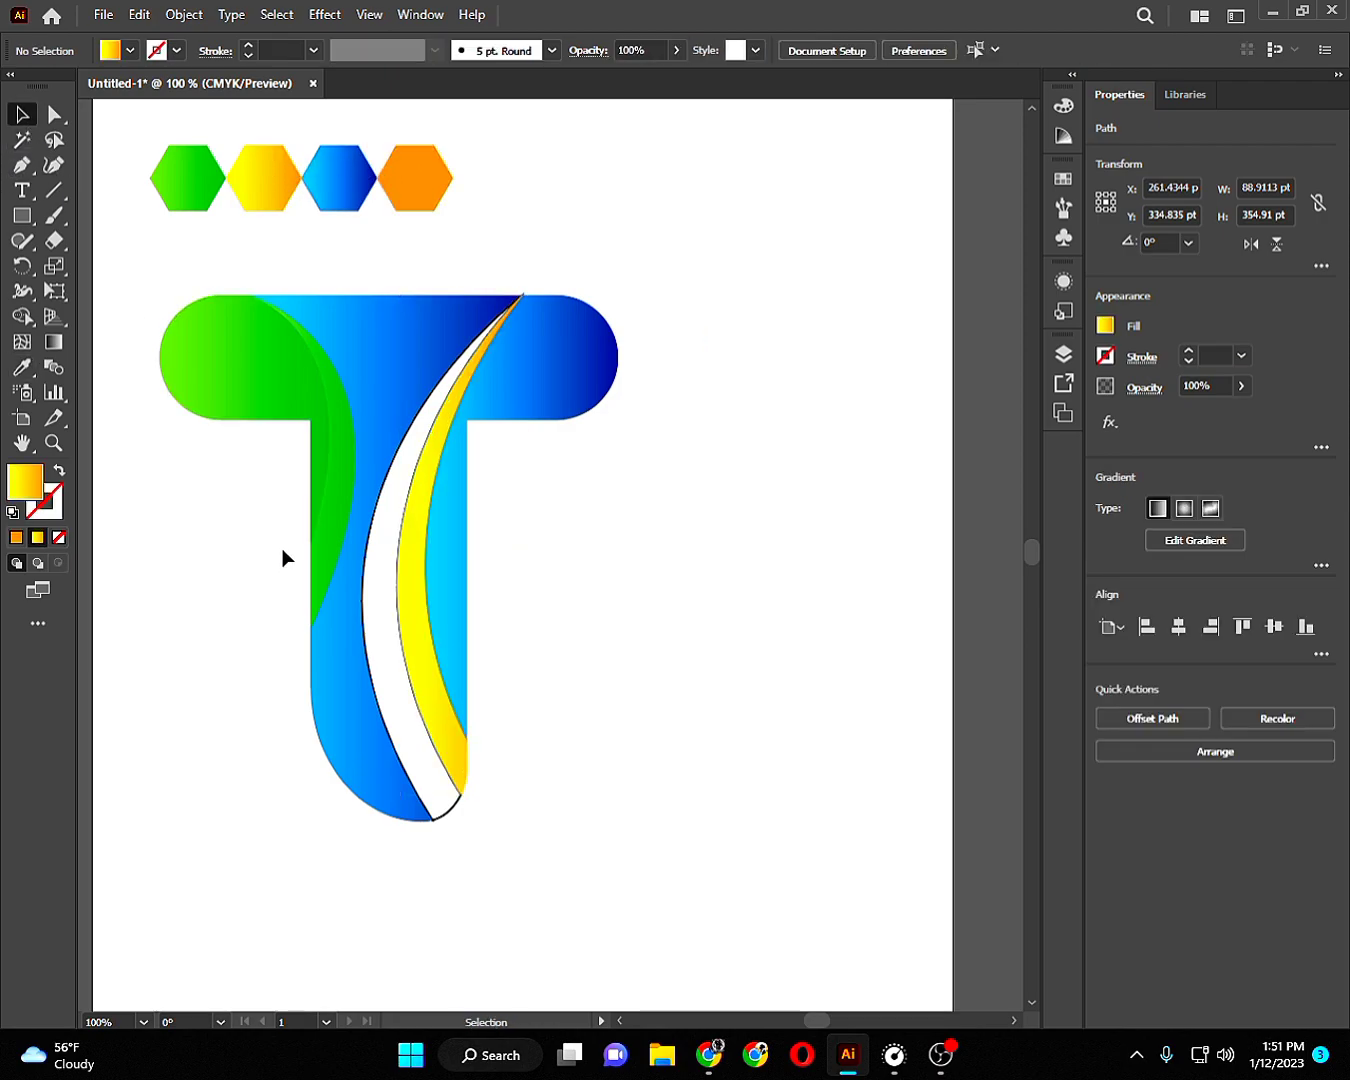
click(397, 568)
key(i)
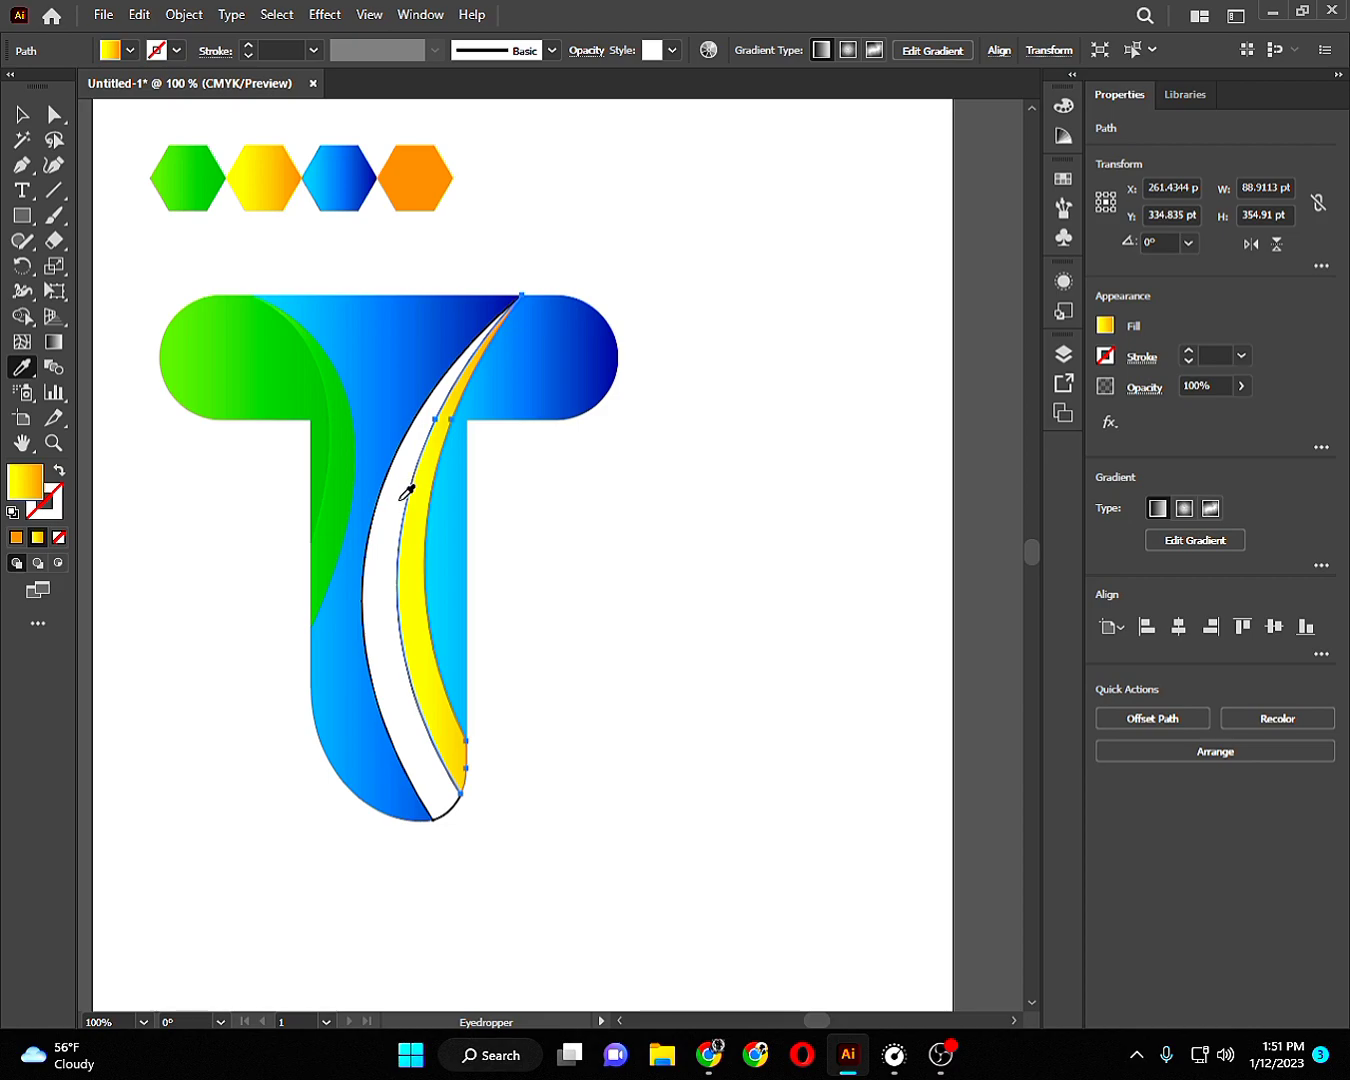
click(14, 114)
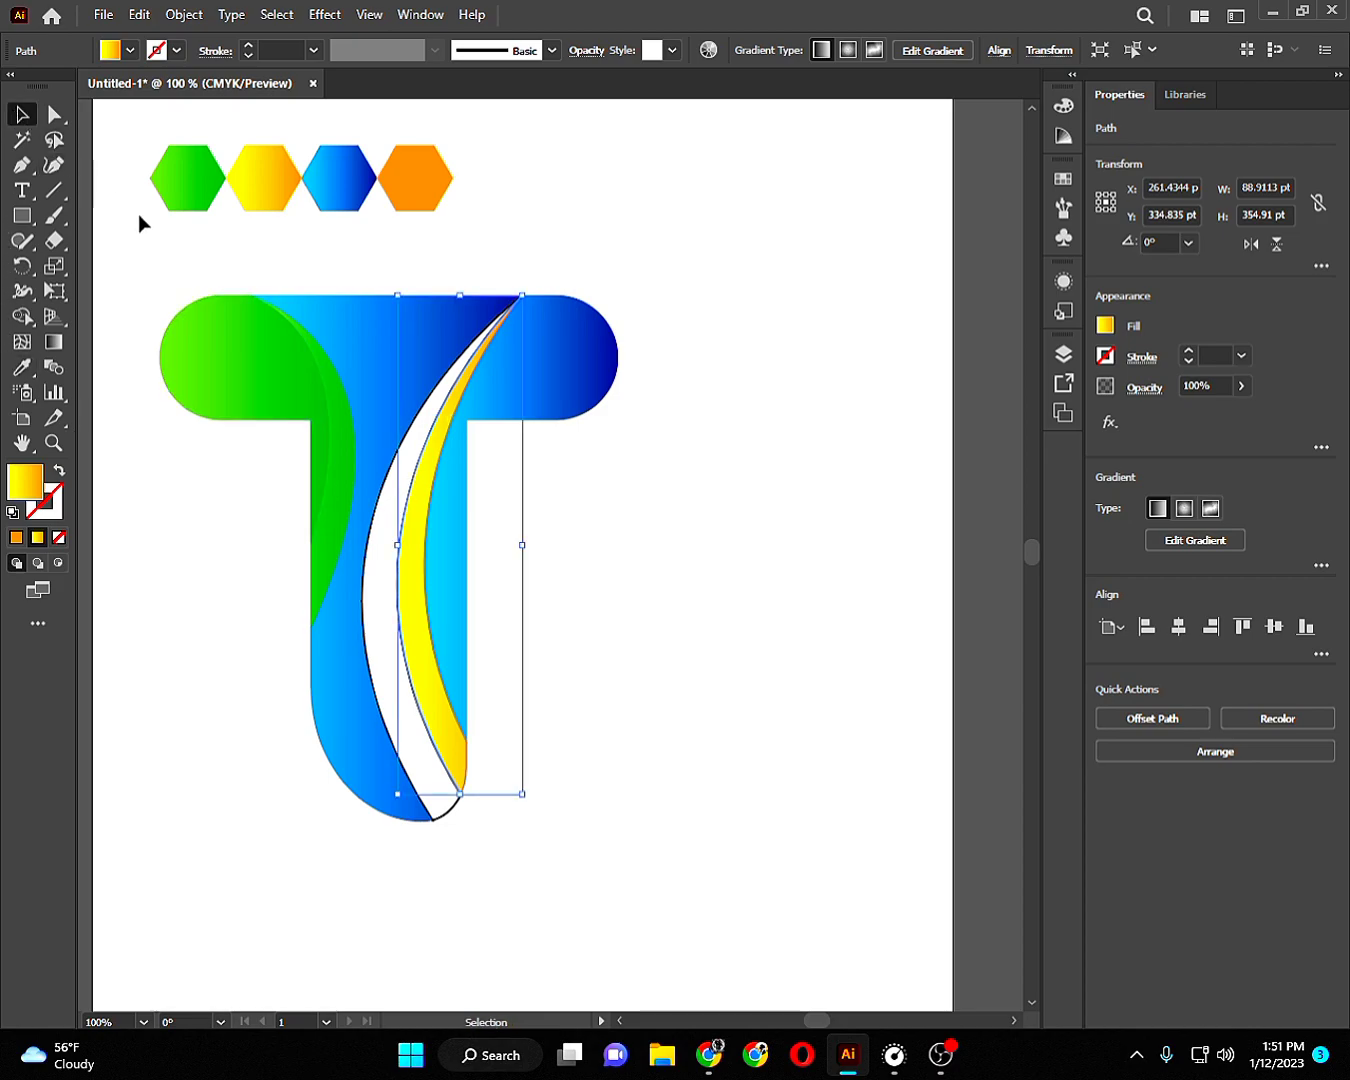
click(200, 268)
Fill the remaining white curved stripe with the orange hexagon's colour.
click(368, 545)
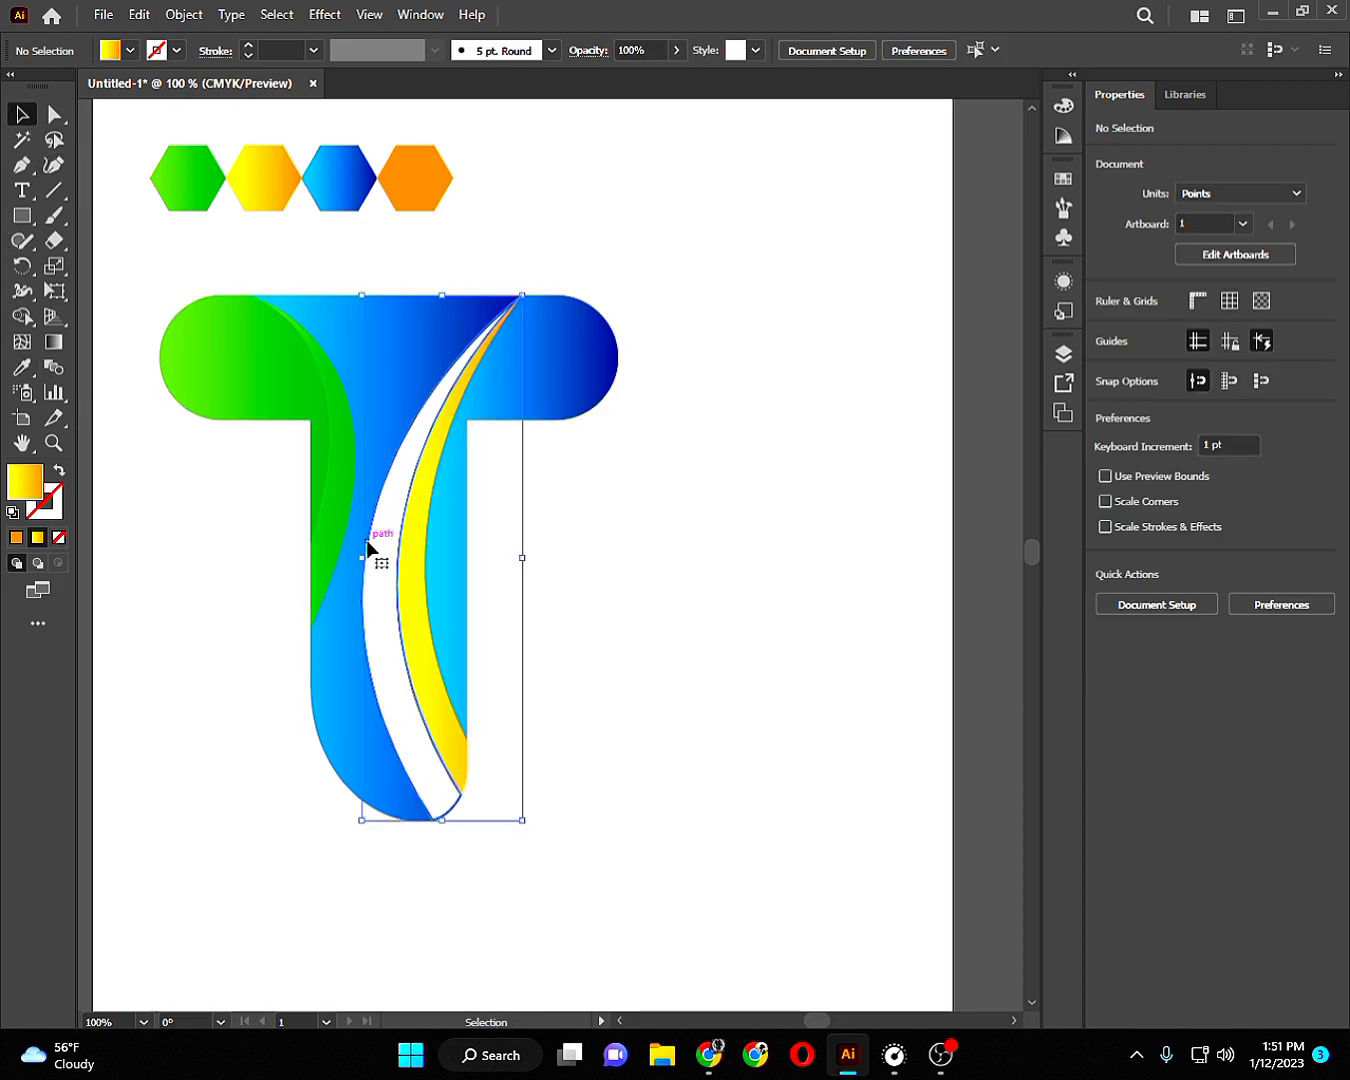
key(i)
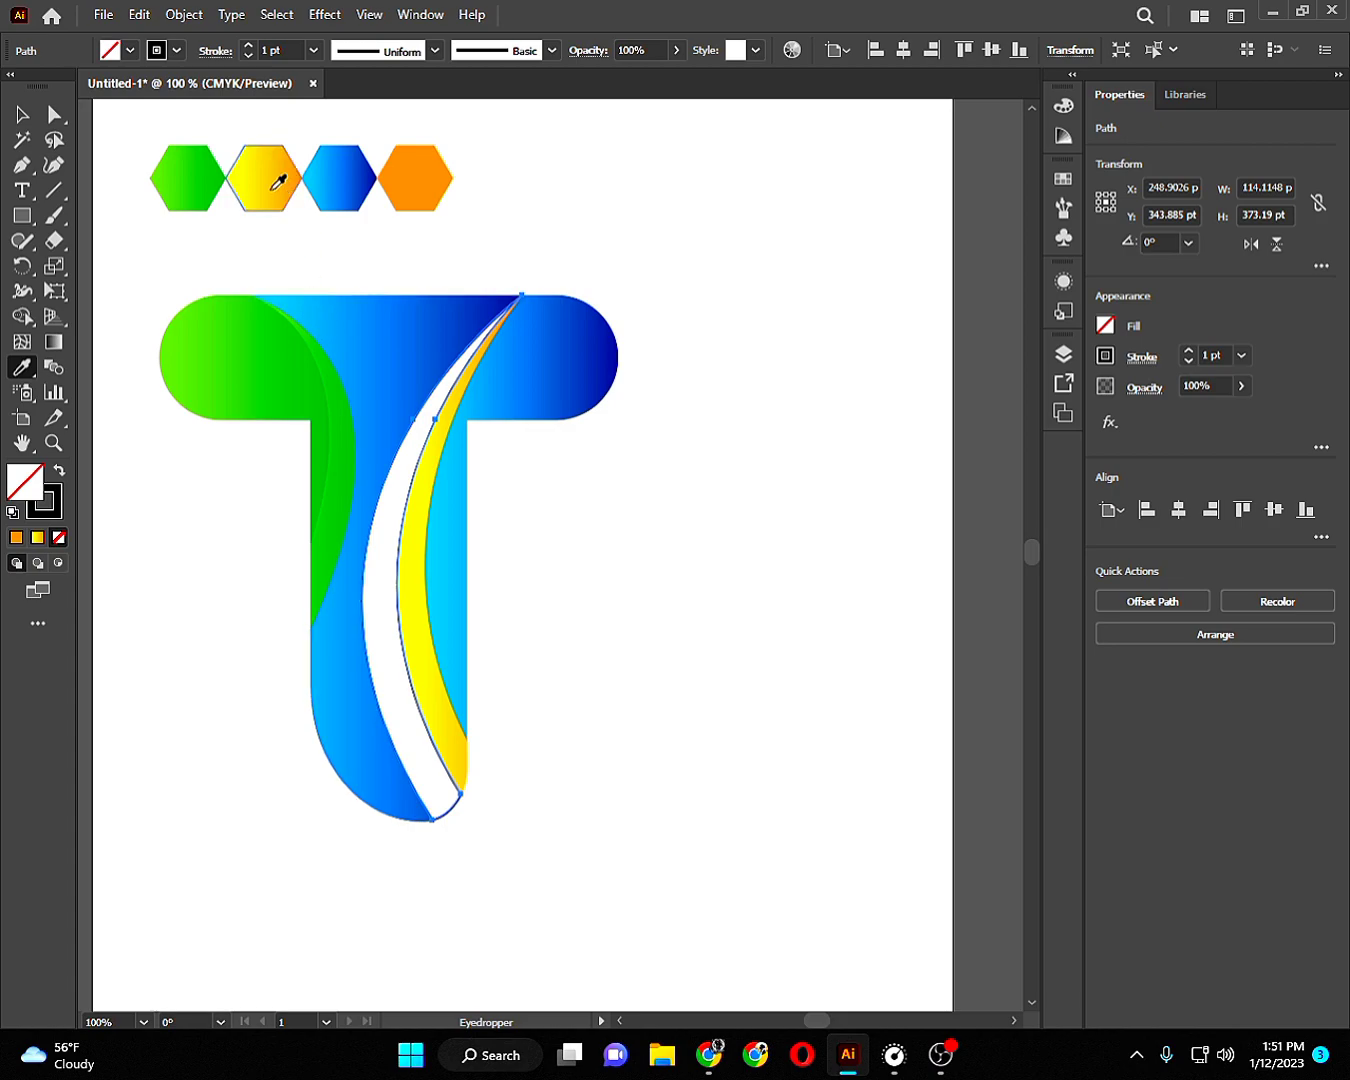
click(408, 155)
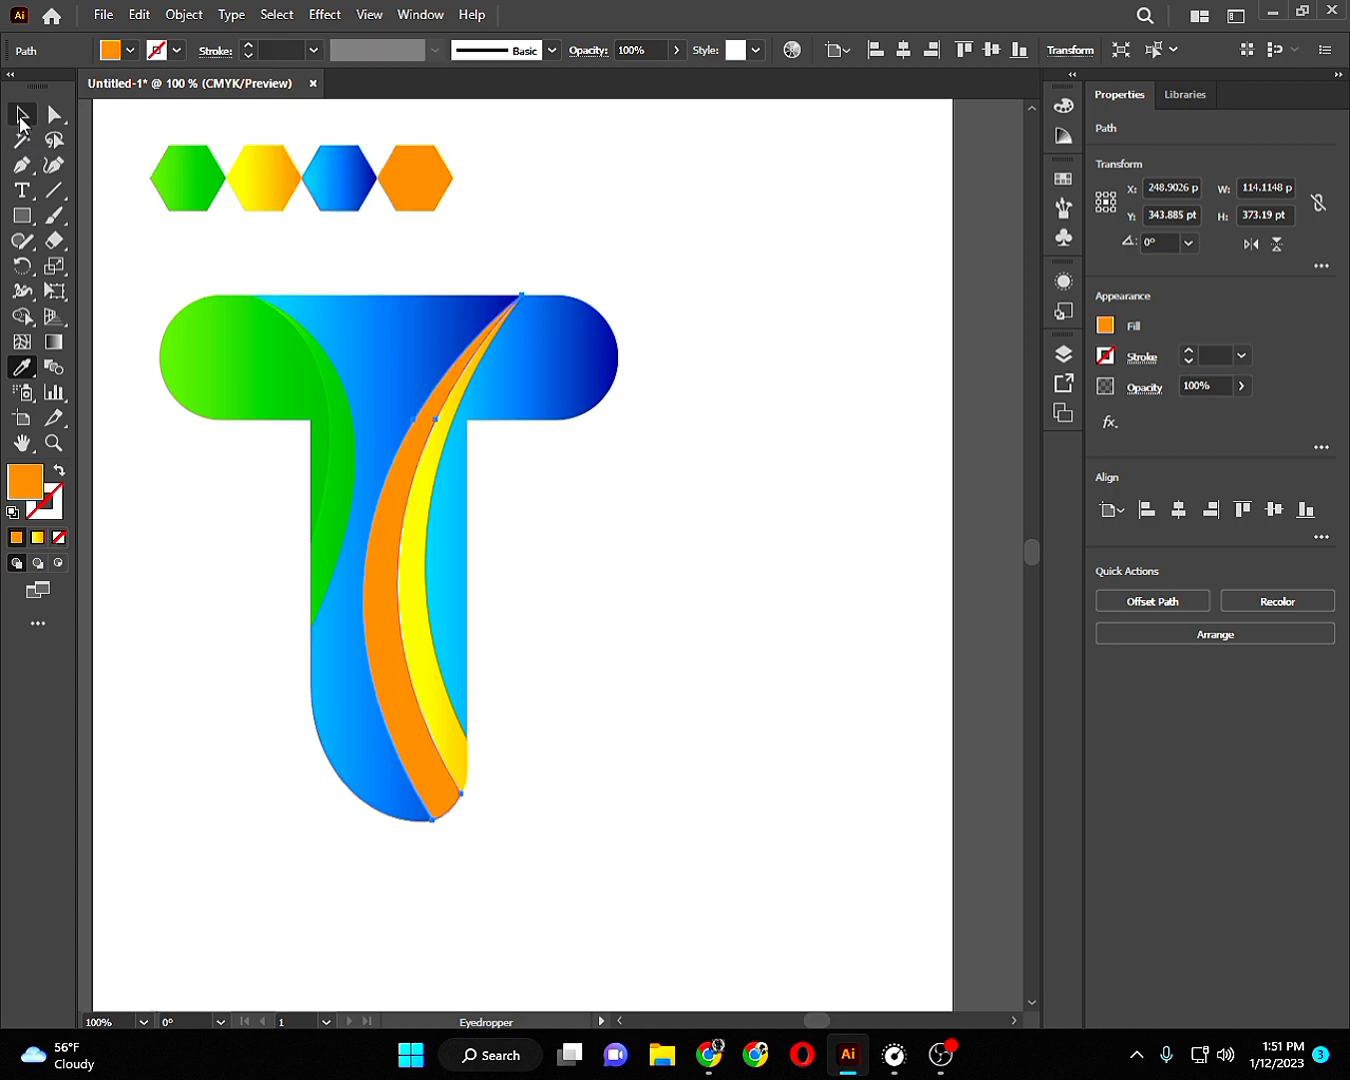
click(22, 114)
click(261, 550)
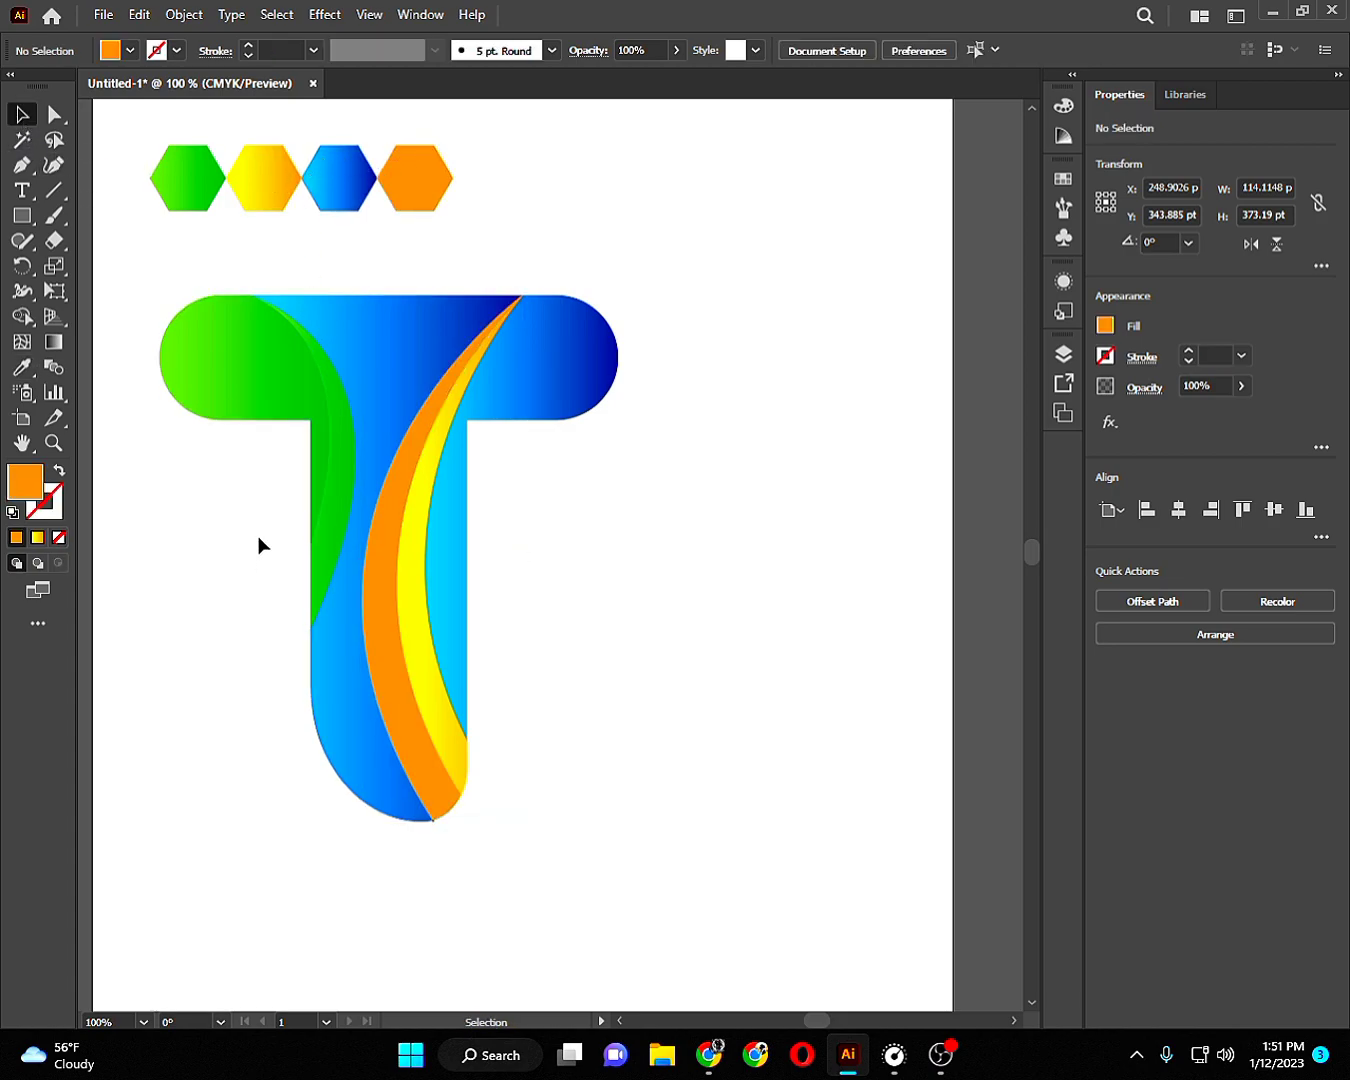
Redraw the green gradient horizontally across the crossbar's left-end piece.
click(265, 378)
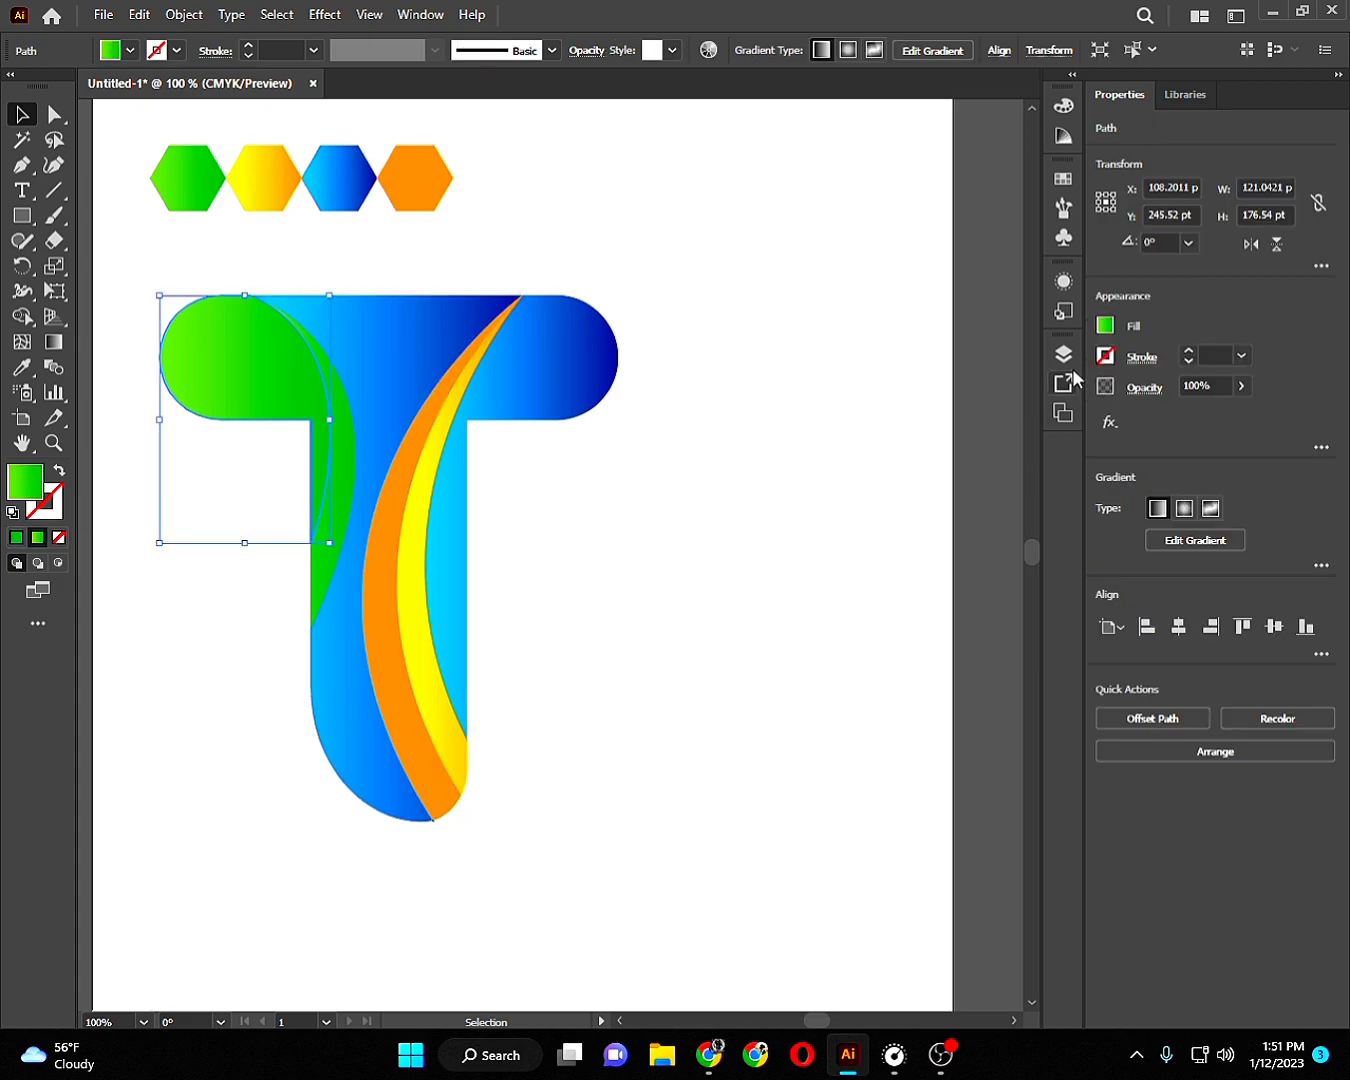
key(g)
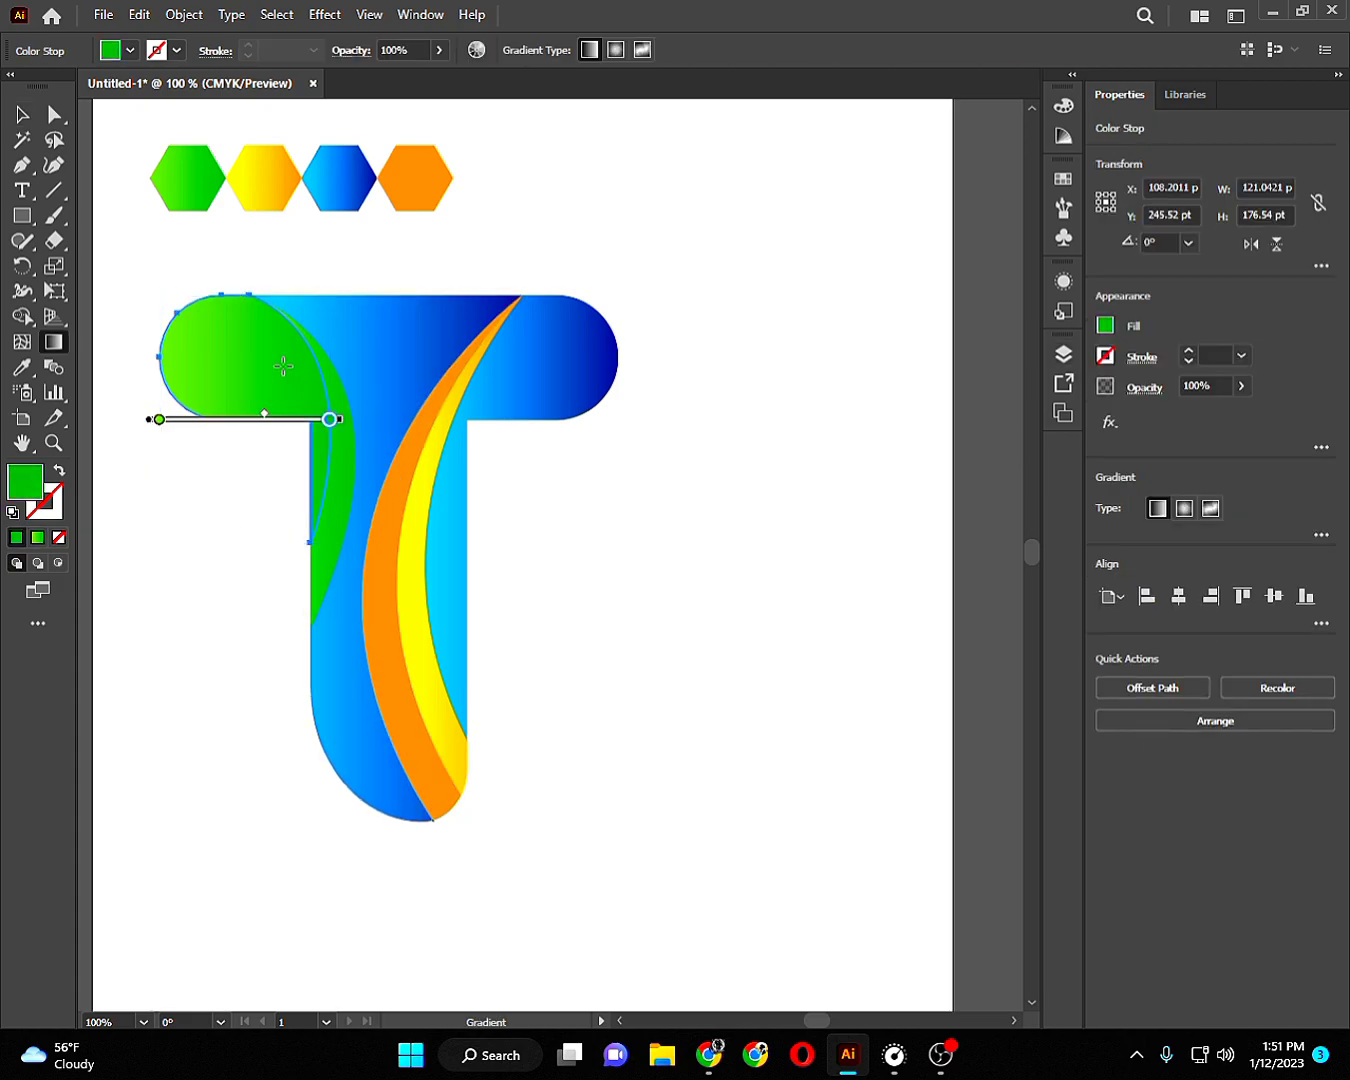
drag(311, 369, 166, 368)
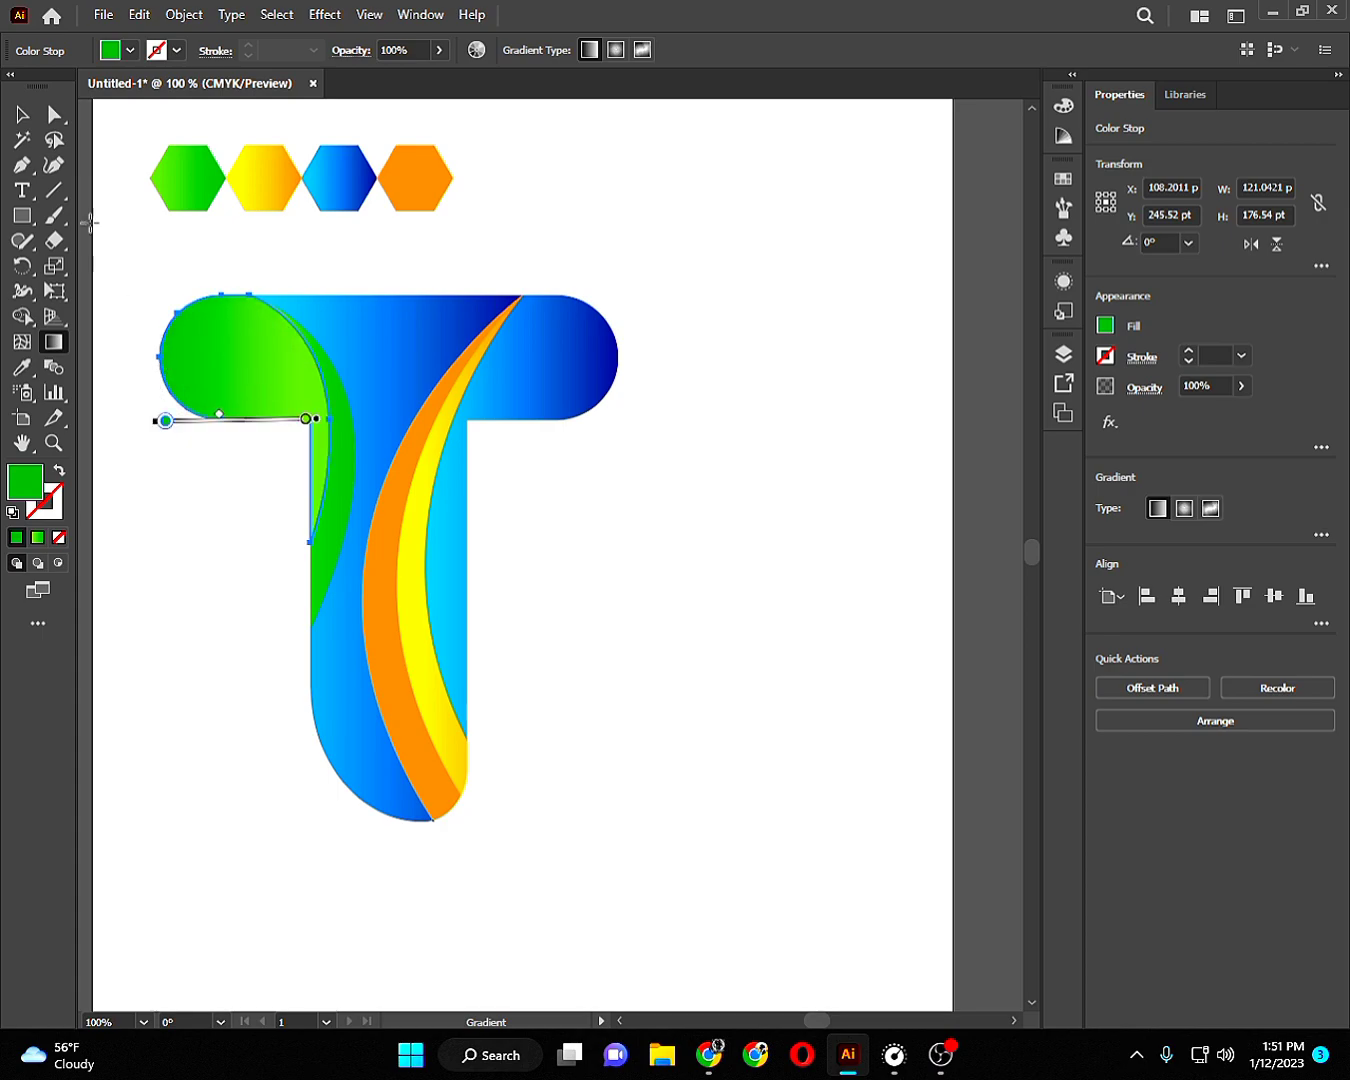
click(22, 114)
Run the curved green sliver's gradient from bottom to top along the stem.
click(245, 644)
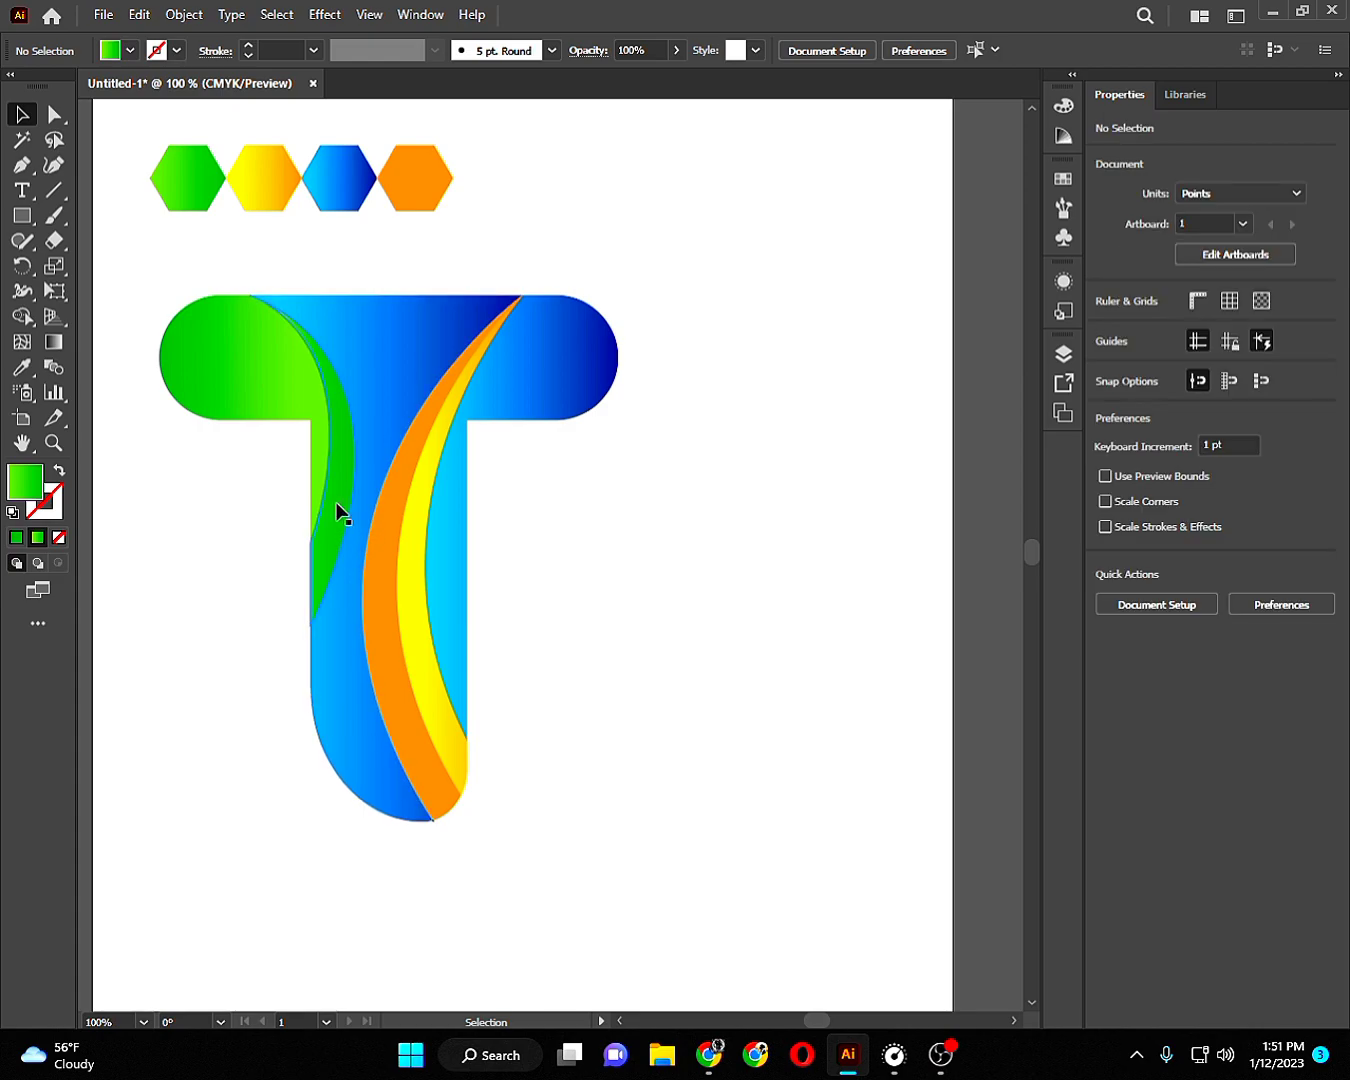
click(337, 500)
click(340, 520)
key(g)
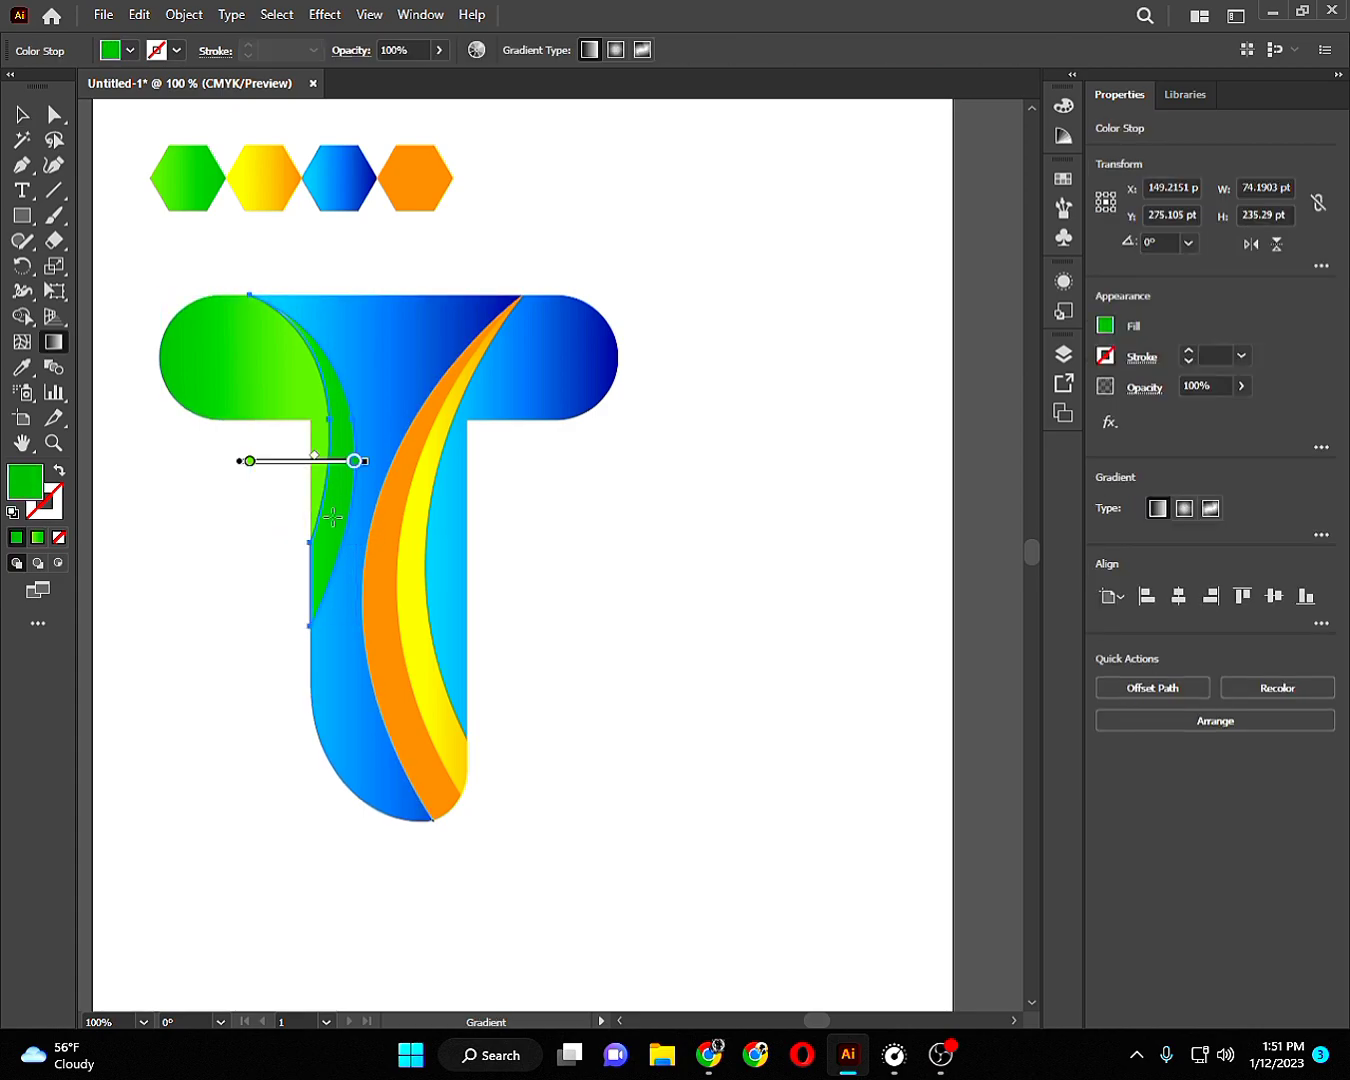
drag(298, 626, 325, 364)
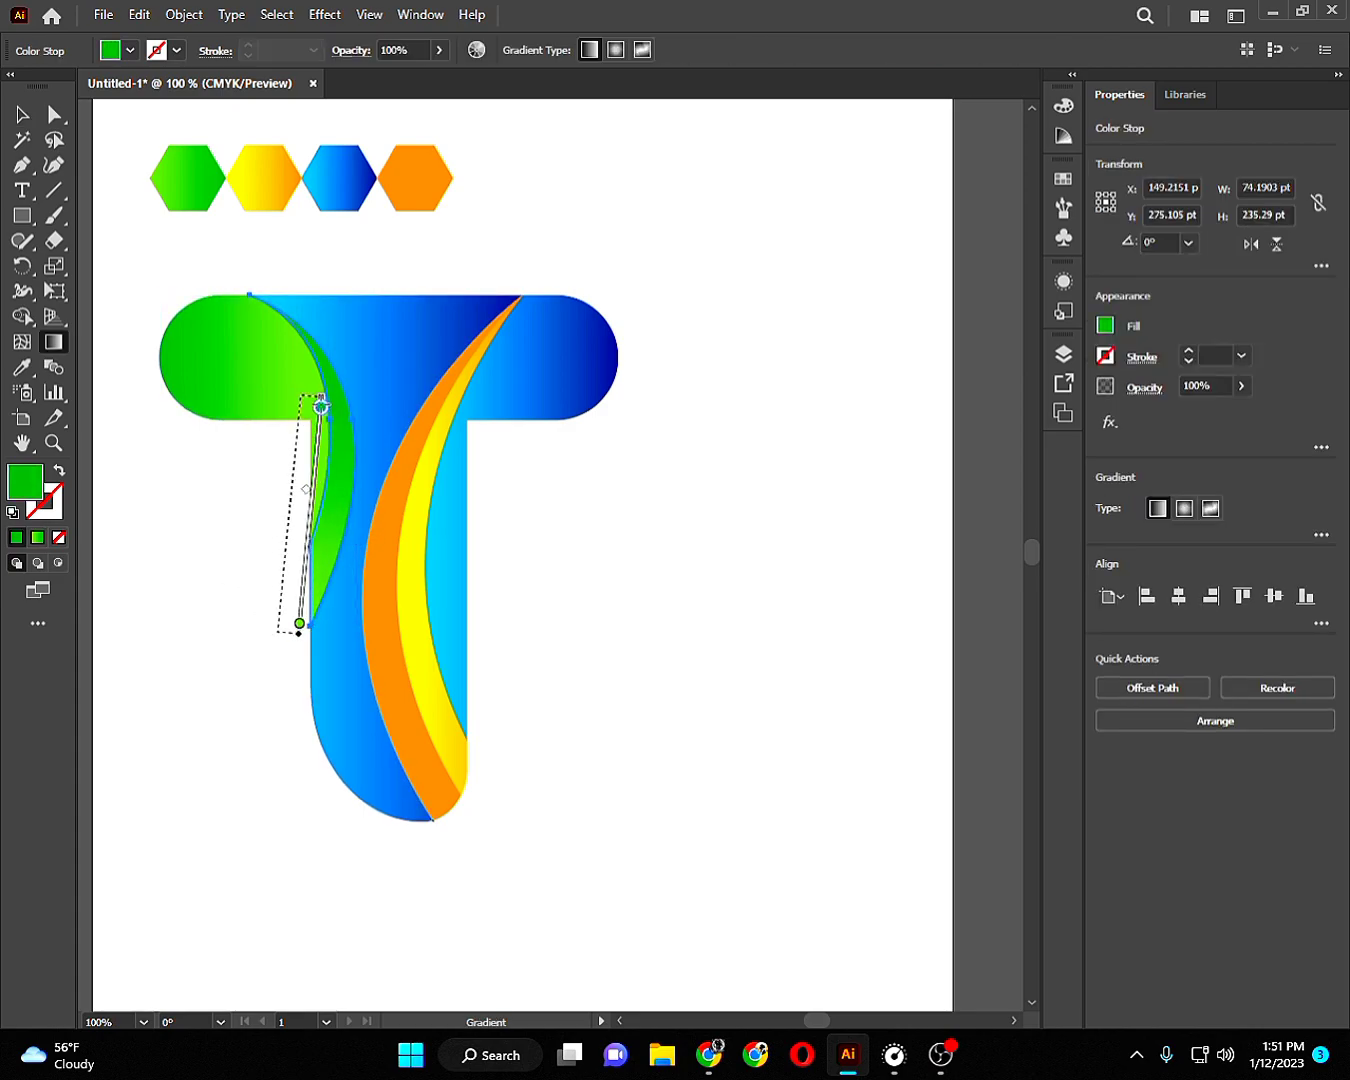
key(ctrl+z)
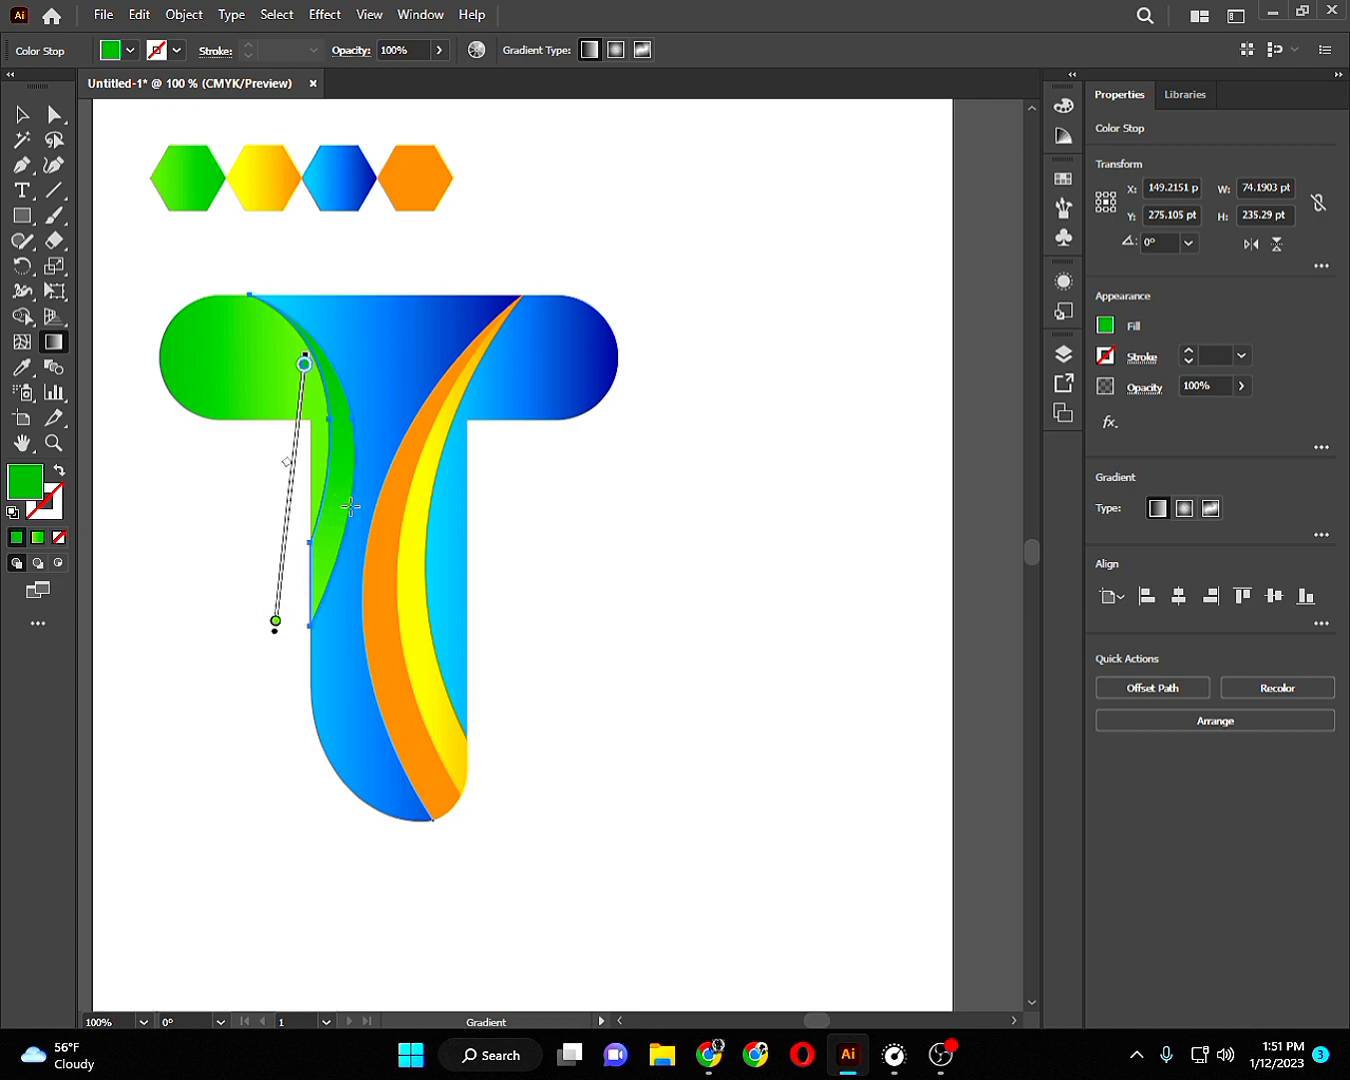
mouse_move(351, 507)
mouse_down()
mouse_move(337, 387)
mouse_move(303, 390)
mouse_up()
click(21, 113)
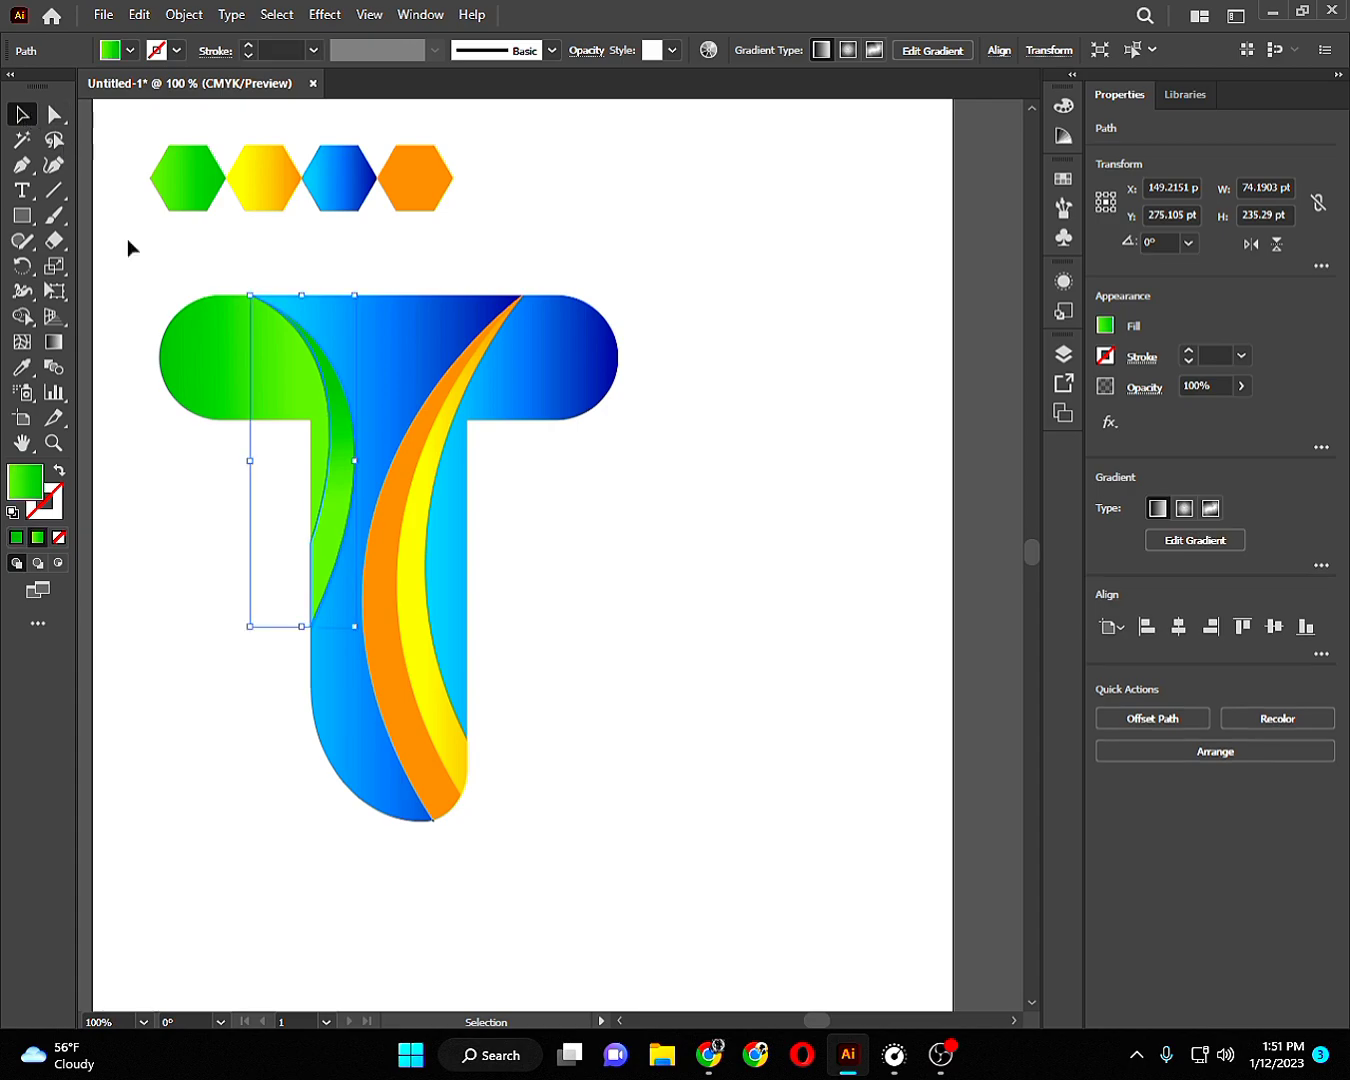
click(210, 522)
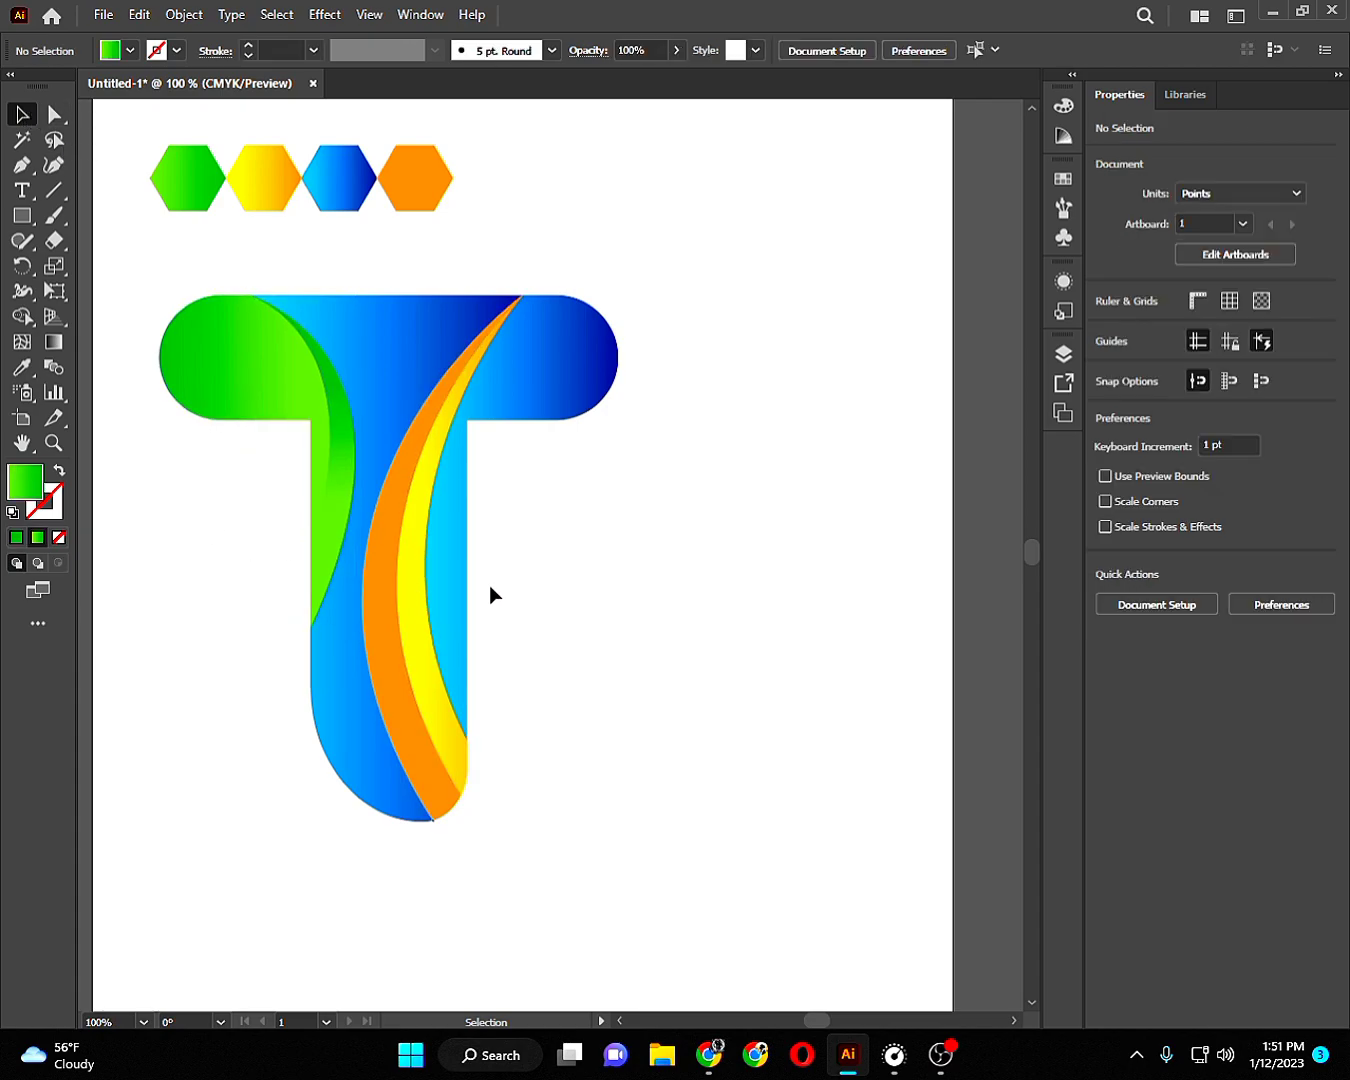
Re-angle the green sliver's gradient a few more times until it follows the curve.
click(321, 547)
key(g)
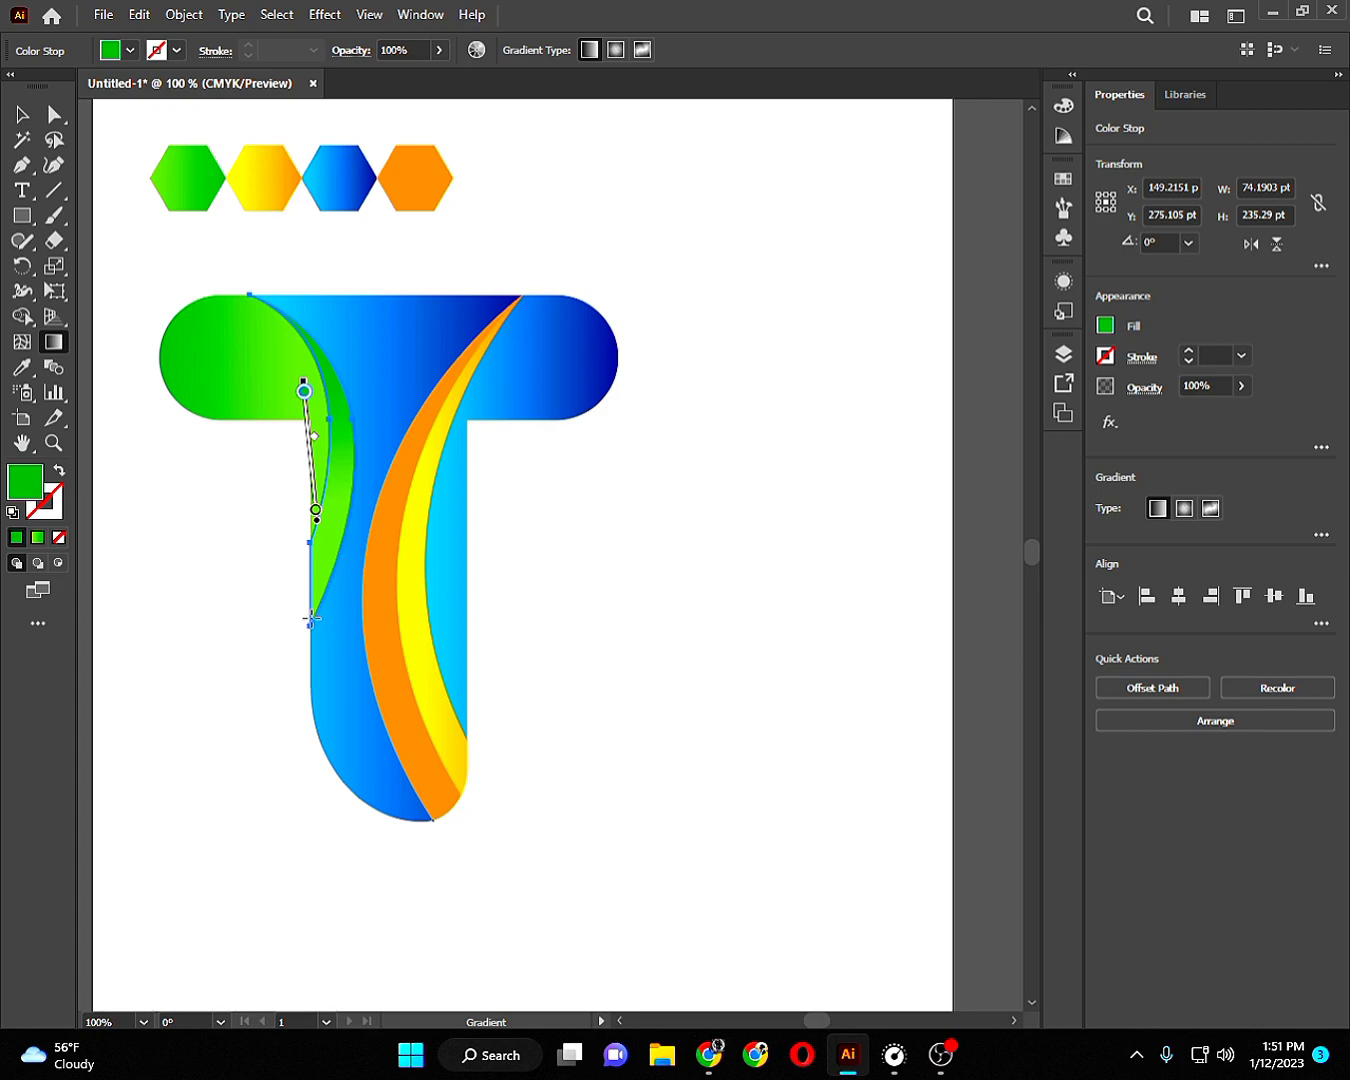
mouse_move(313, 618)
mouse_down()
mouse_move(349, 518)
mouse_move(323, 441)
mouse_up()
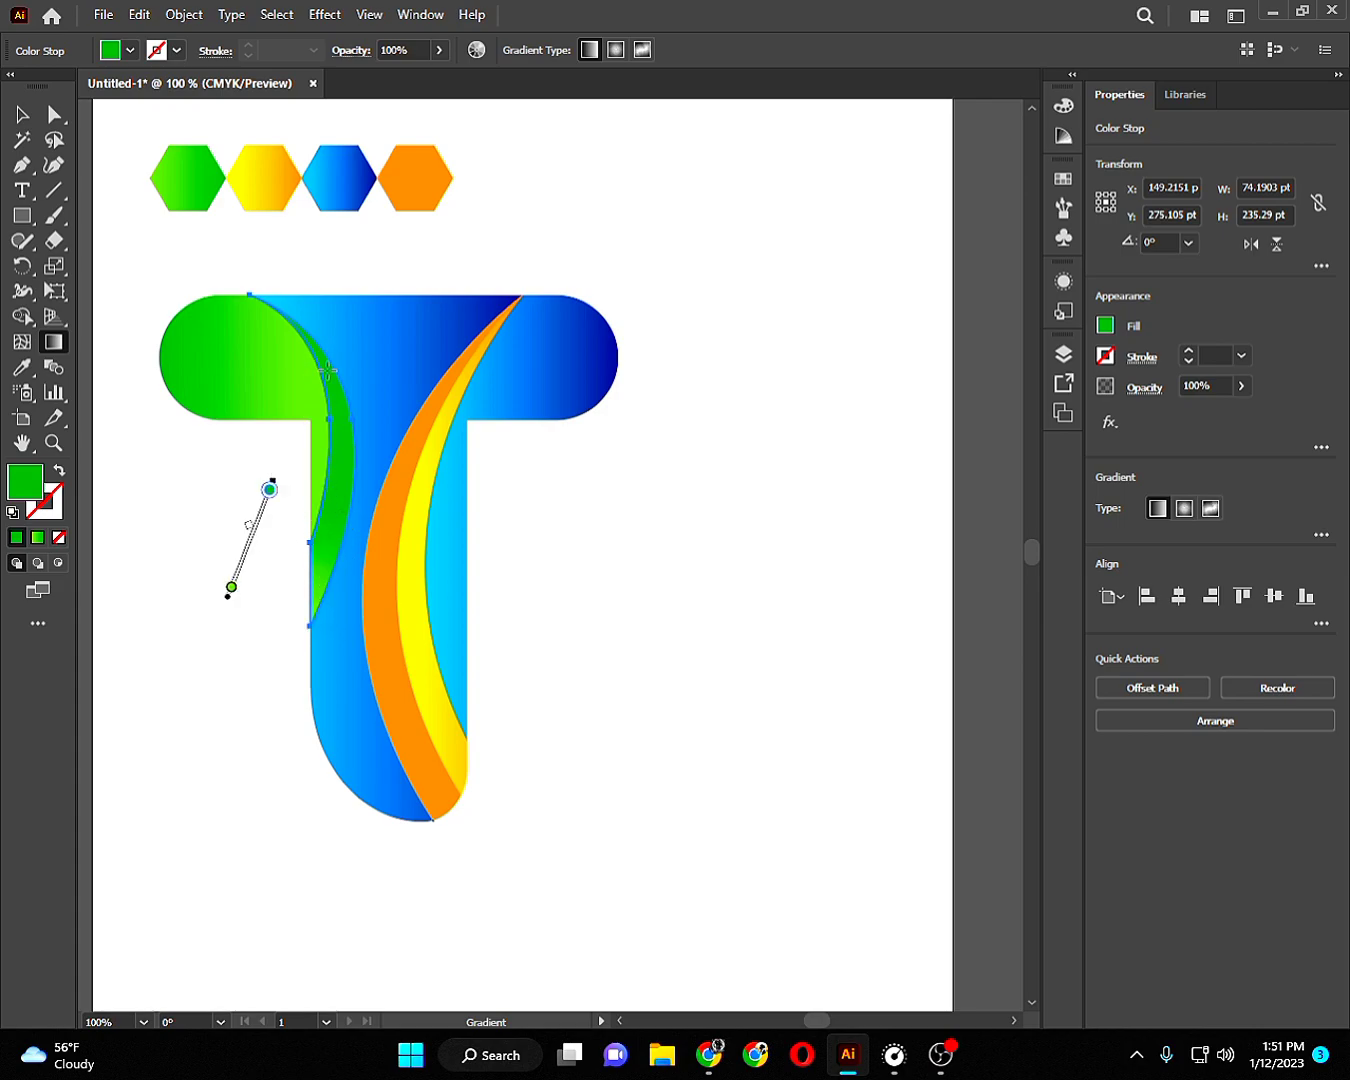
drag(301, 369, 299, 565)
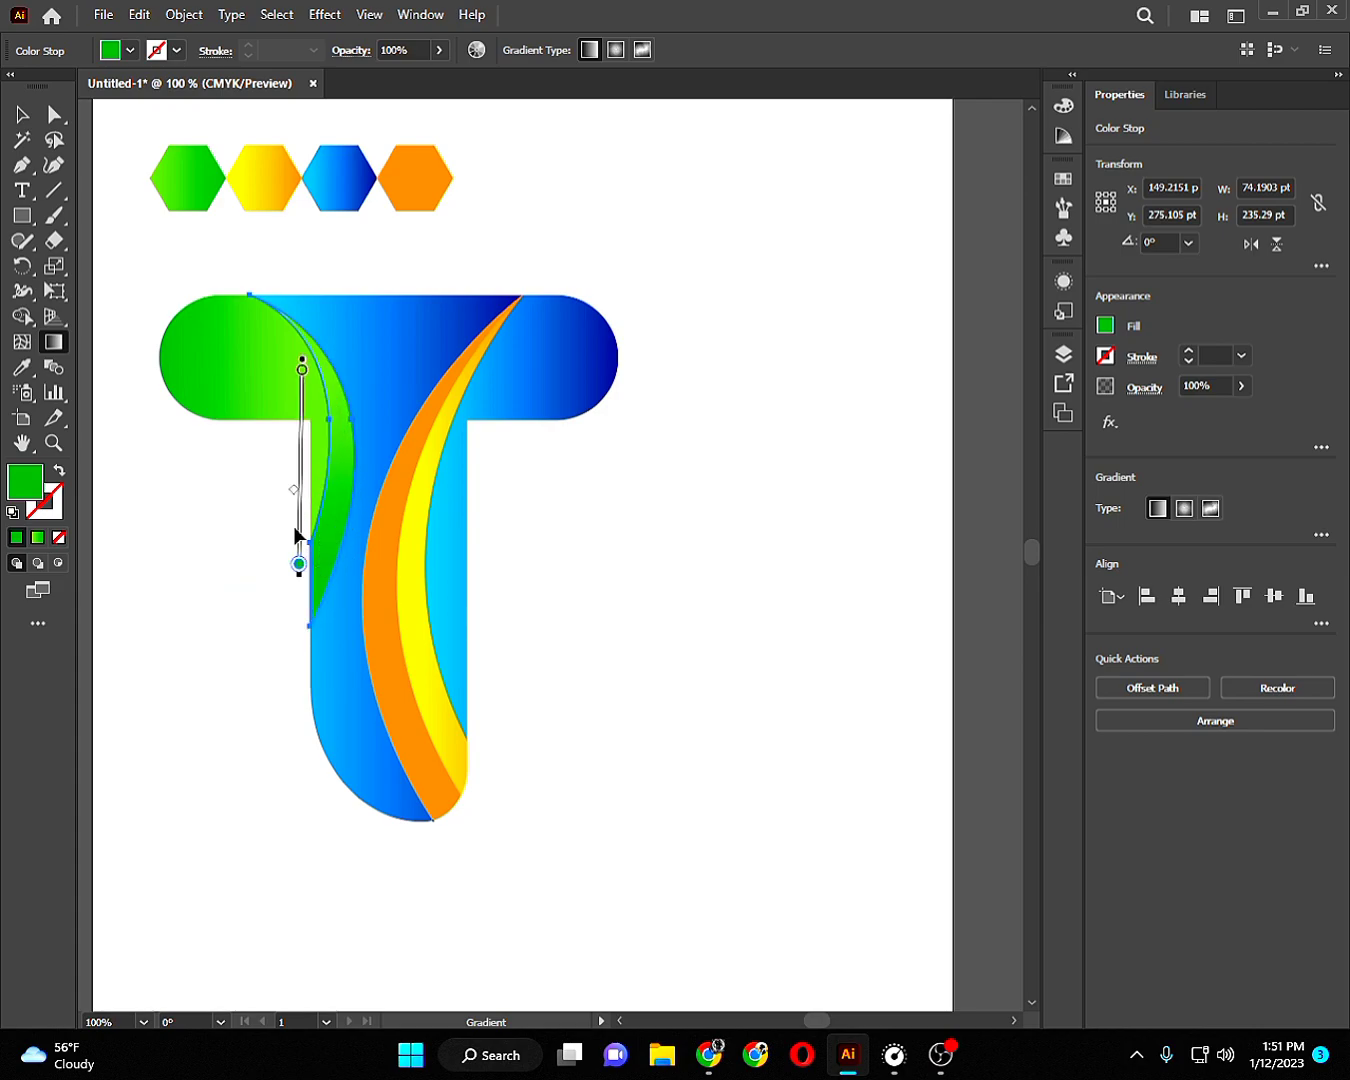
click(22, 114)
click(160, 229)
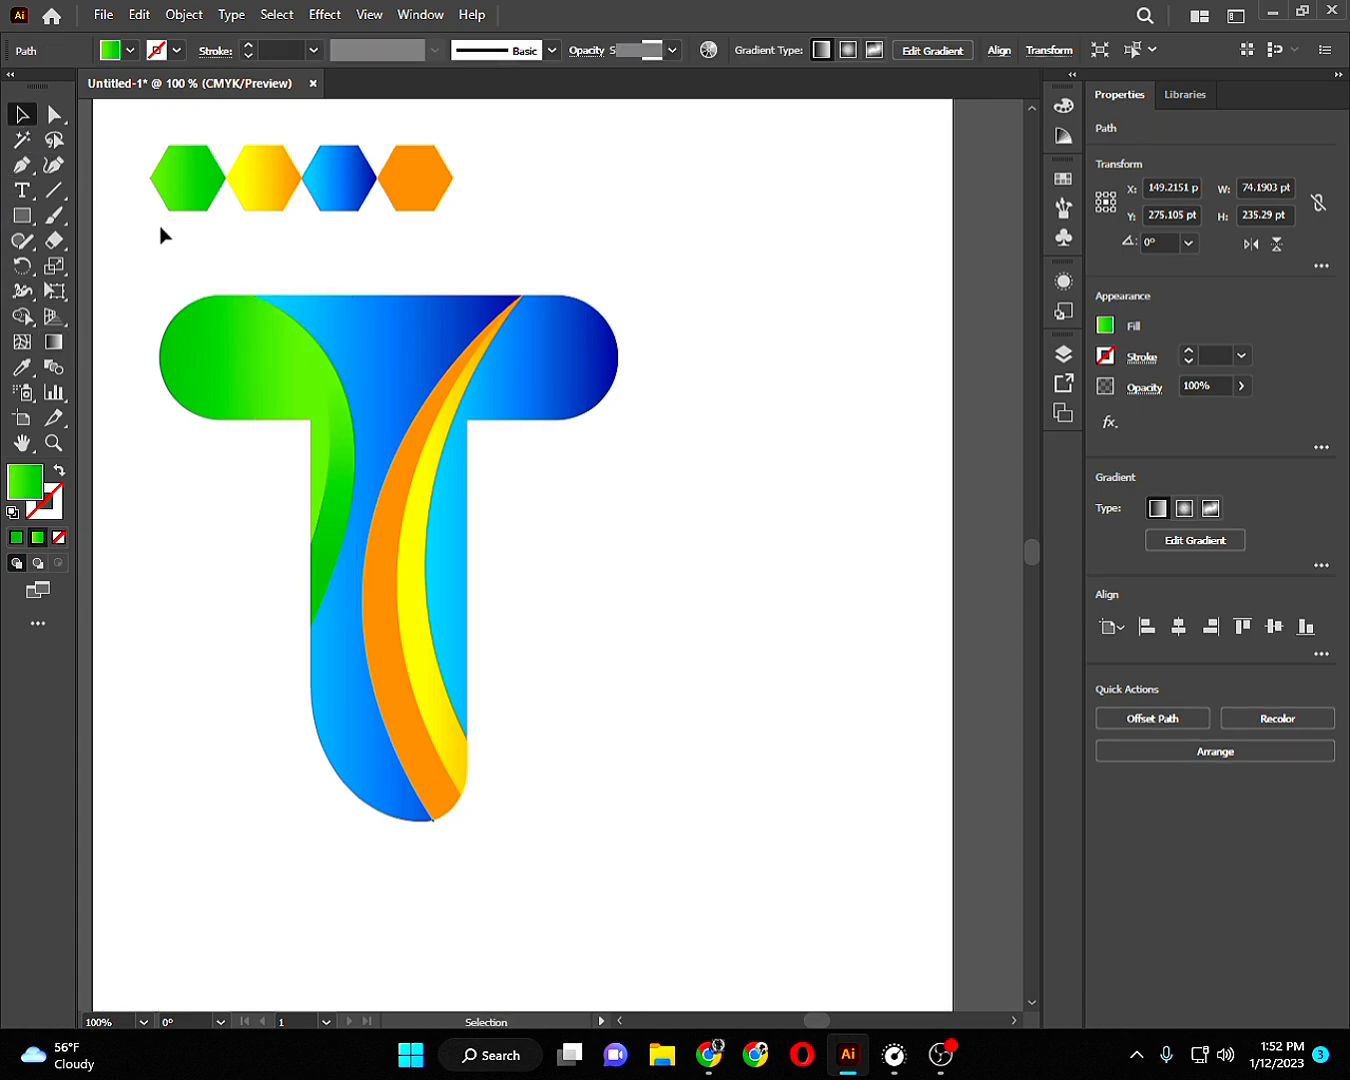
click(329, 509)
key(g)
mouse_move(314, 563)
mouse_down()
mouse_move(317, 583)
mouse_move(339, 390)
mouse_up()
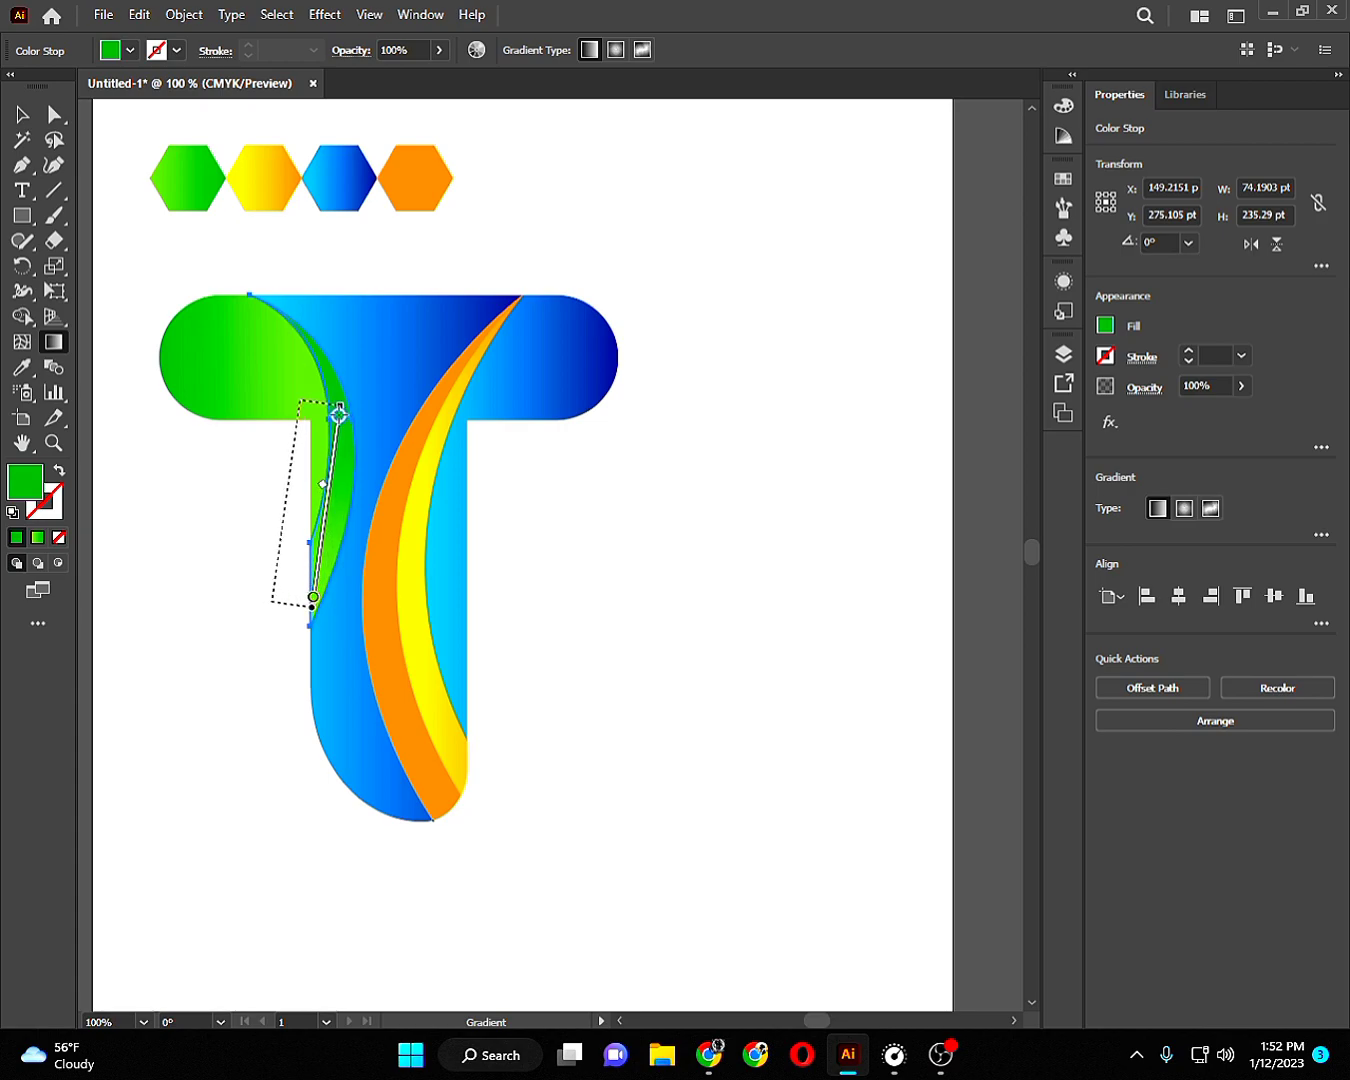
click(22, 114)
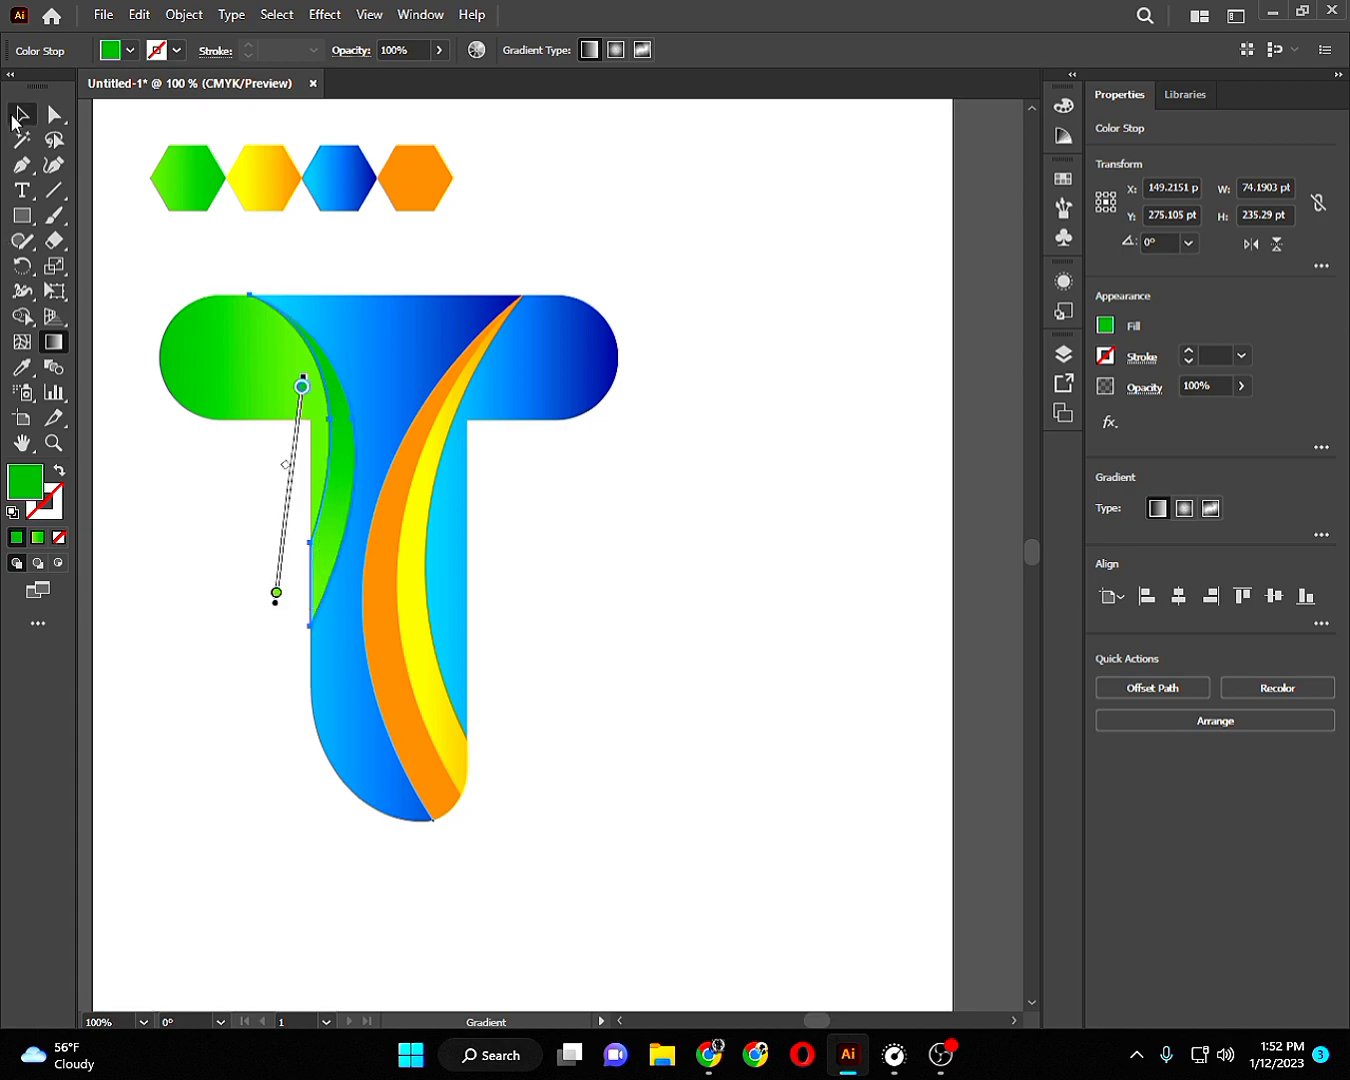
Readjust the crossbar's left-end green gradient with a short left-to-right vector.
click(169, 576)
click(232, 398)
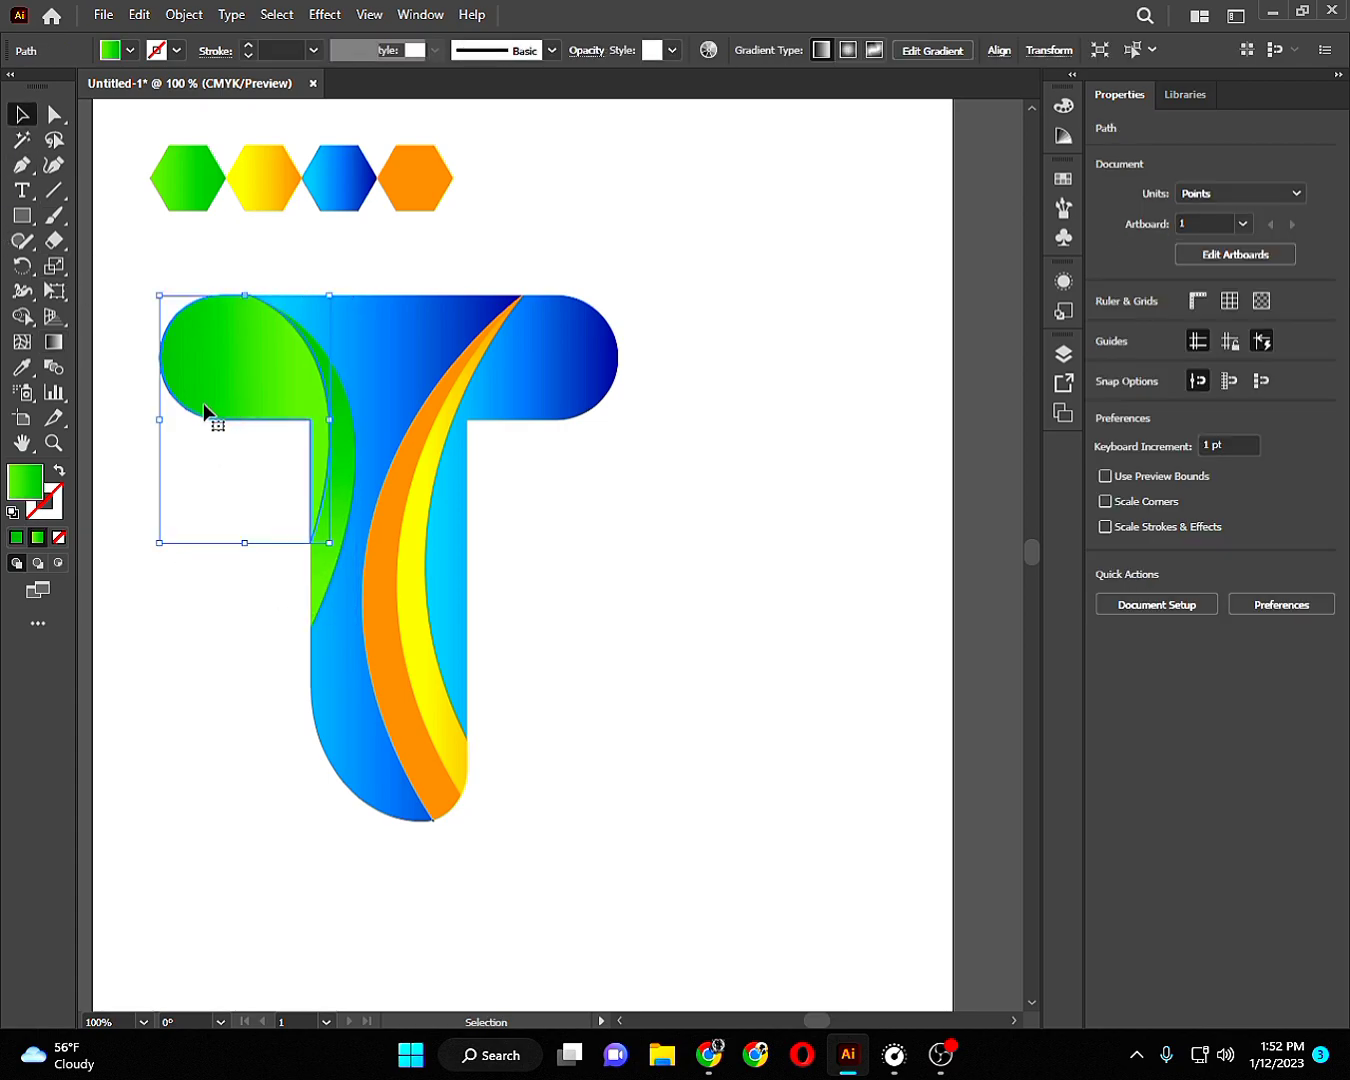
key(g)
mouse_move(174, 438)
mouse_down()
mouse_move(295, 366)
mouse_move(215, 399)
mouse_move(226, 437)
mouse_up()
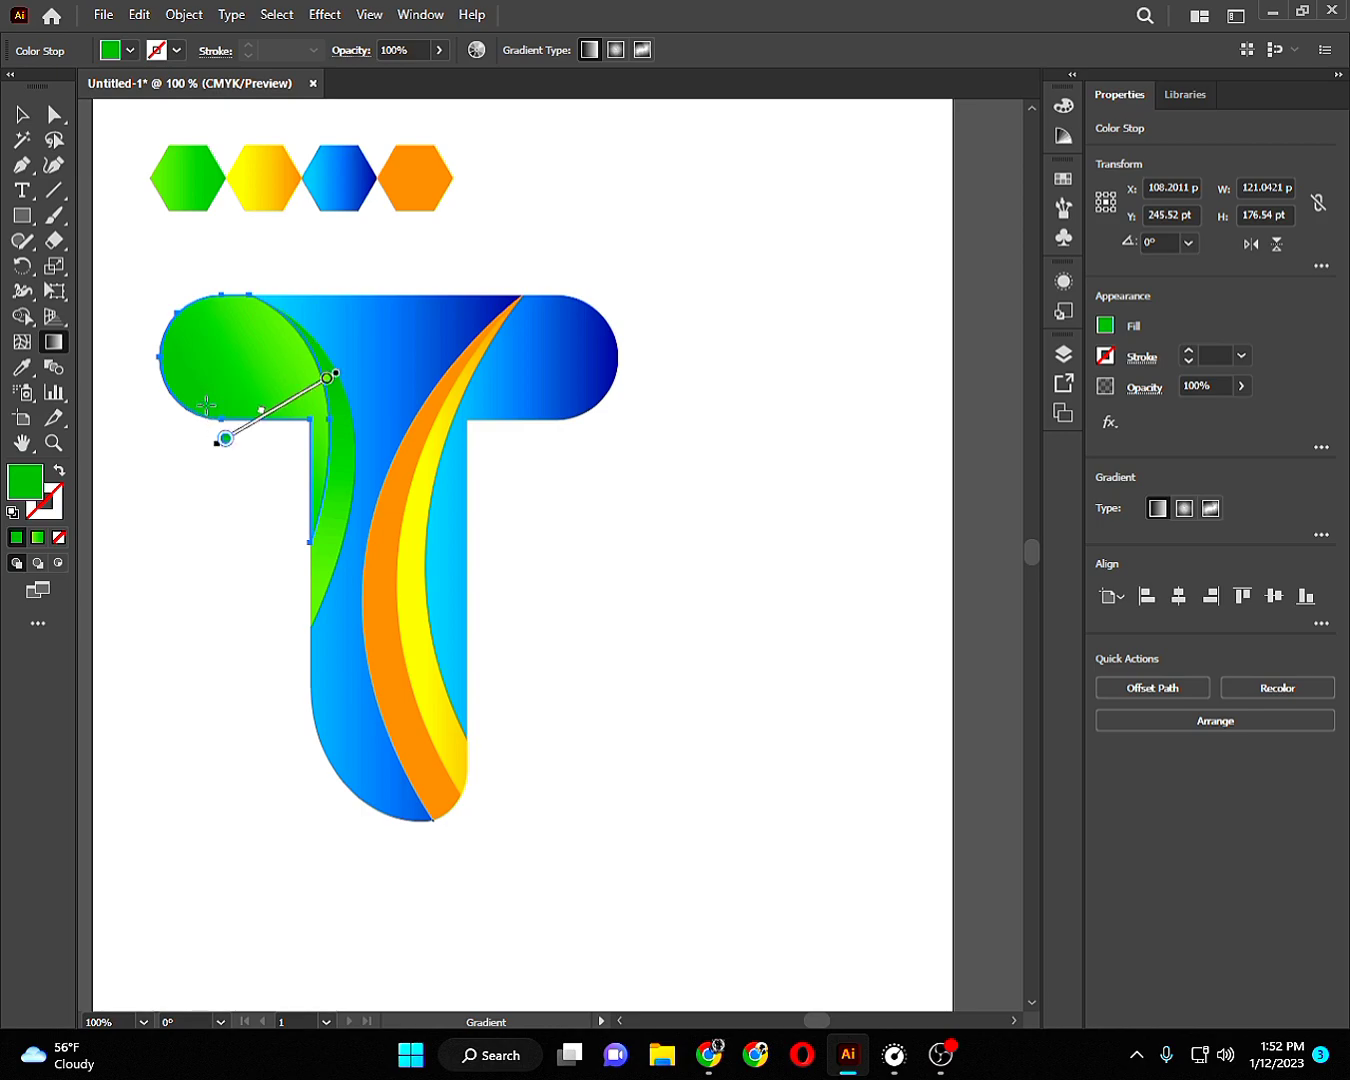
click(30, 116)
Set the large blue piece's gradient vertical, dark blue on top fading to cyan, extending the dark blue down the stem.
click(273, 810)
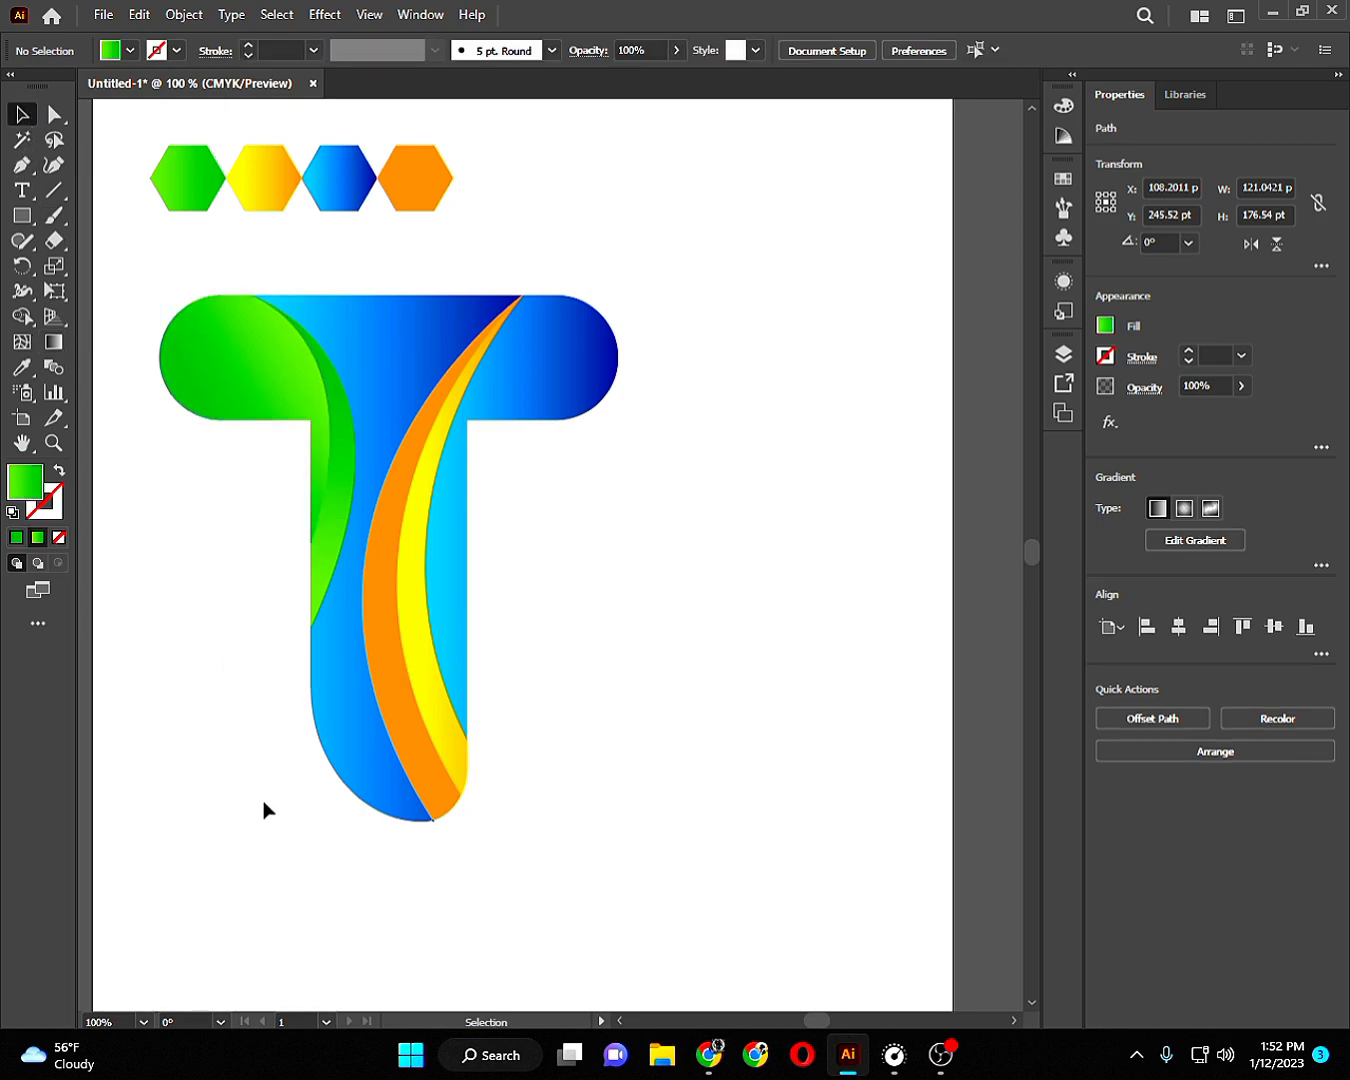
click(398, 312)
key(g)
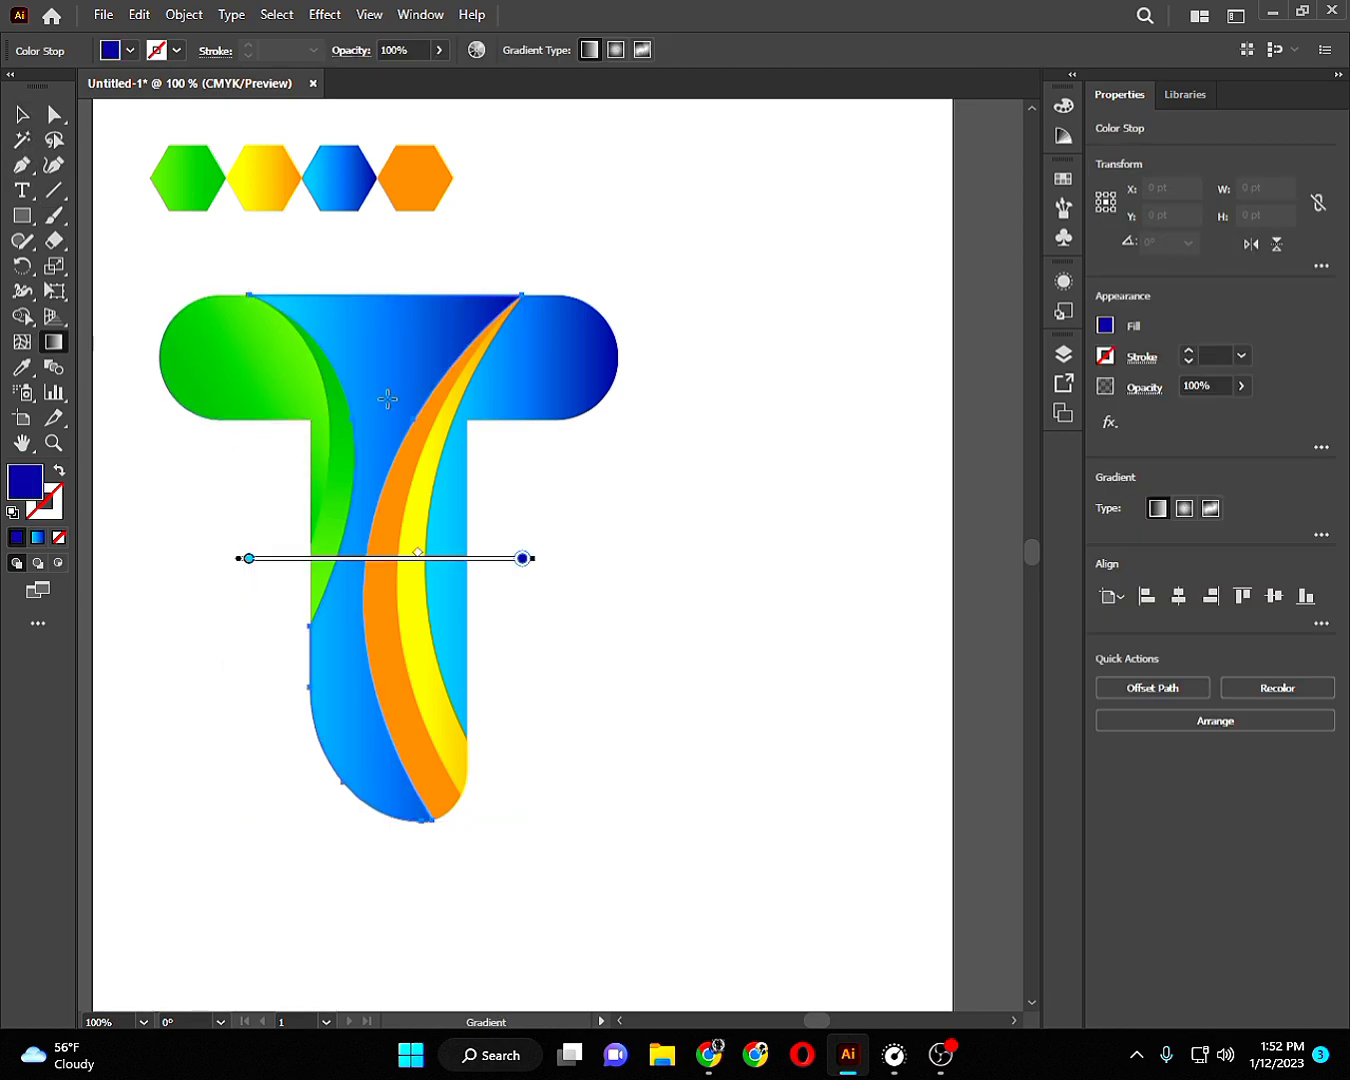
mouse_move(386, 292)
mouse_down()
mouse_move(391, 512)
mouse_move(376, 551)
mouse_up()
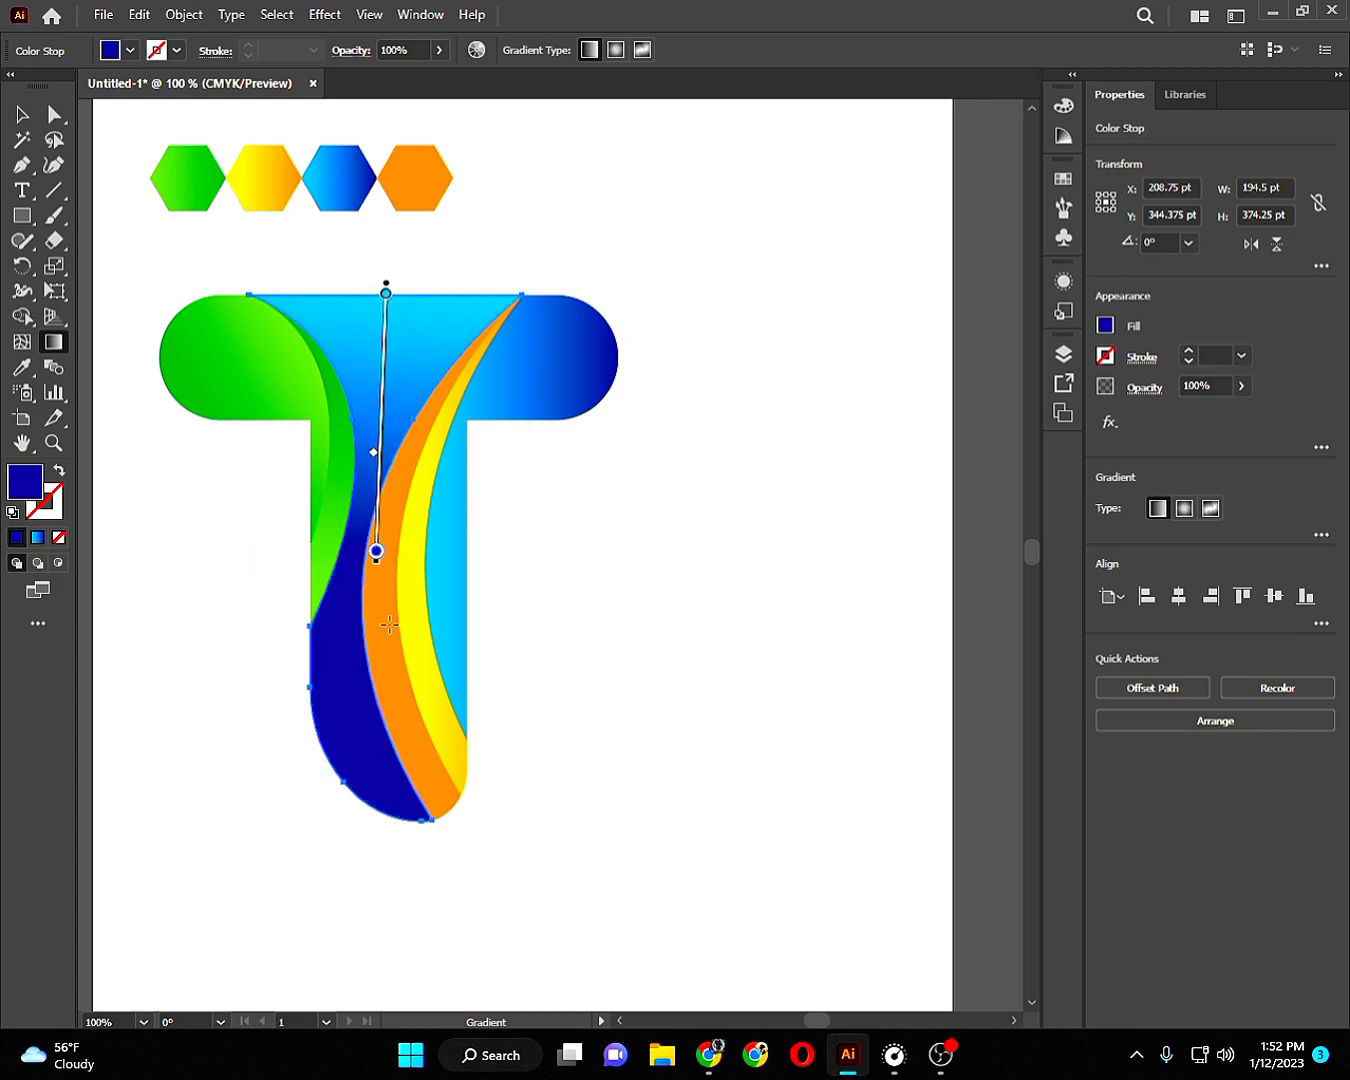
drag(357, 651, 363, 312)
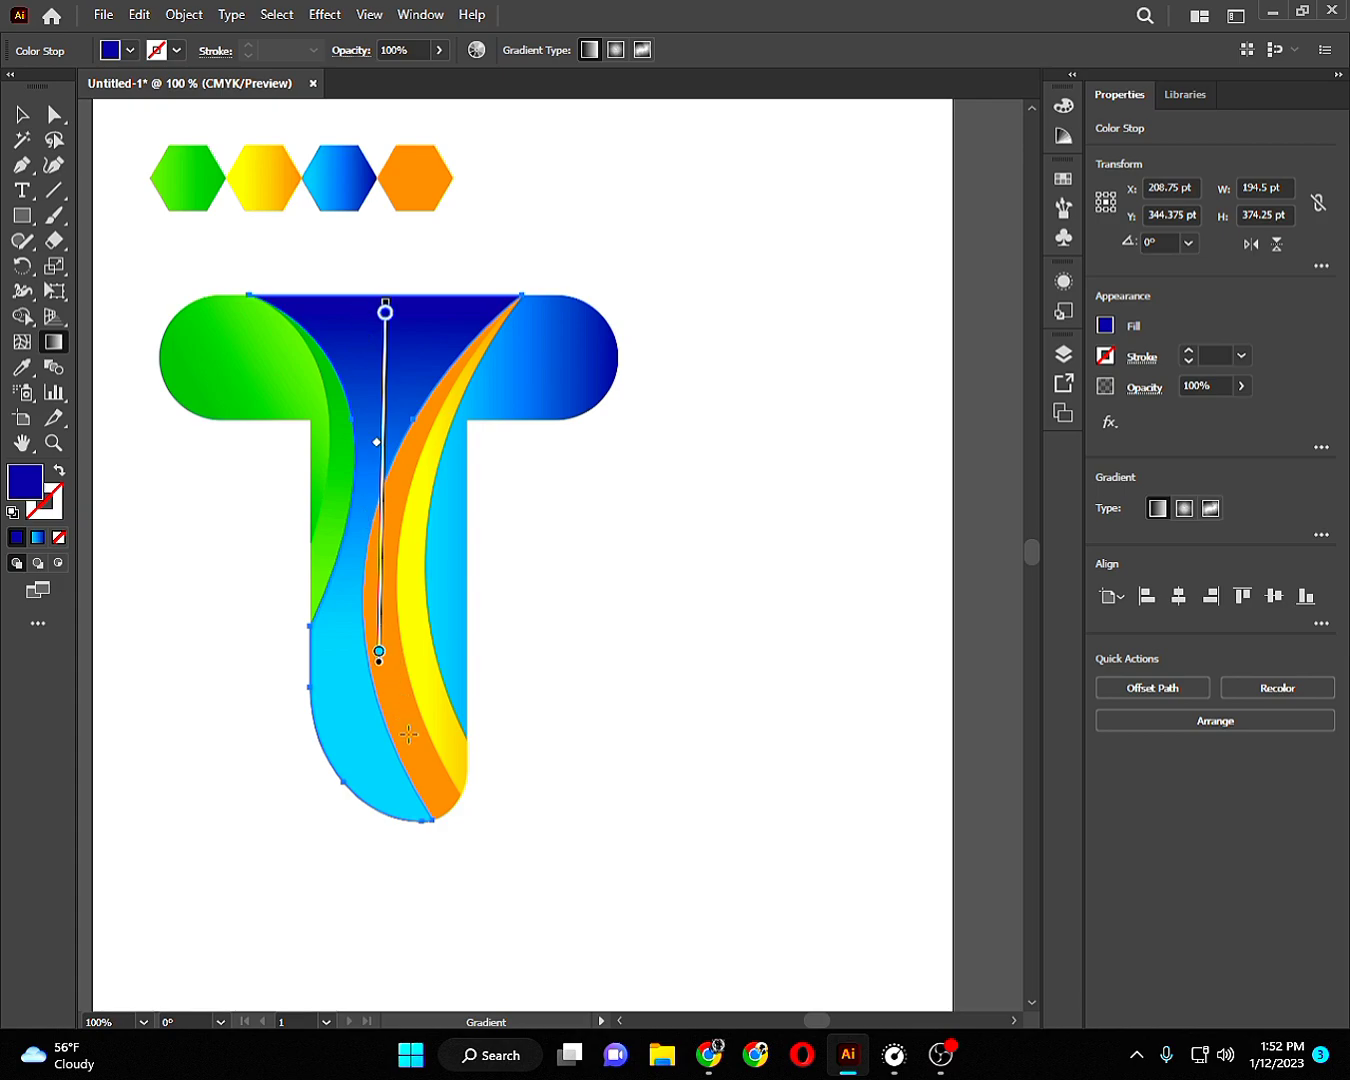
click(380, 652)
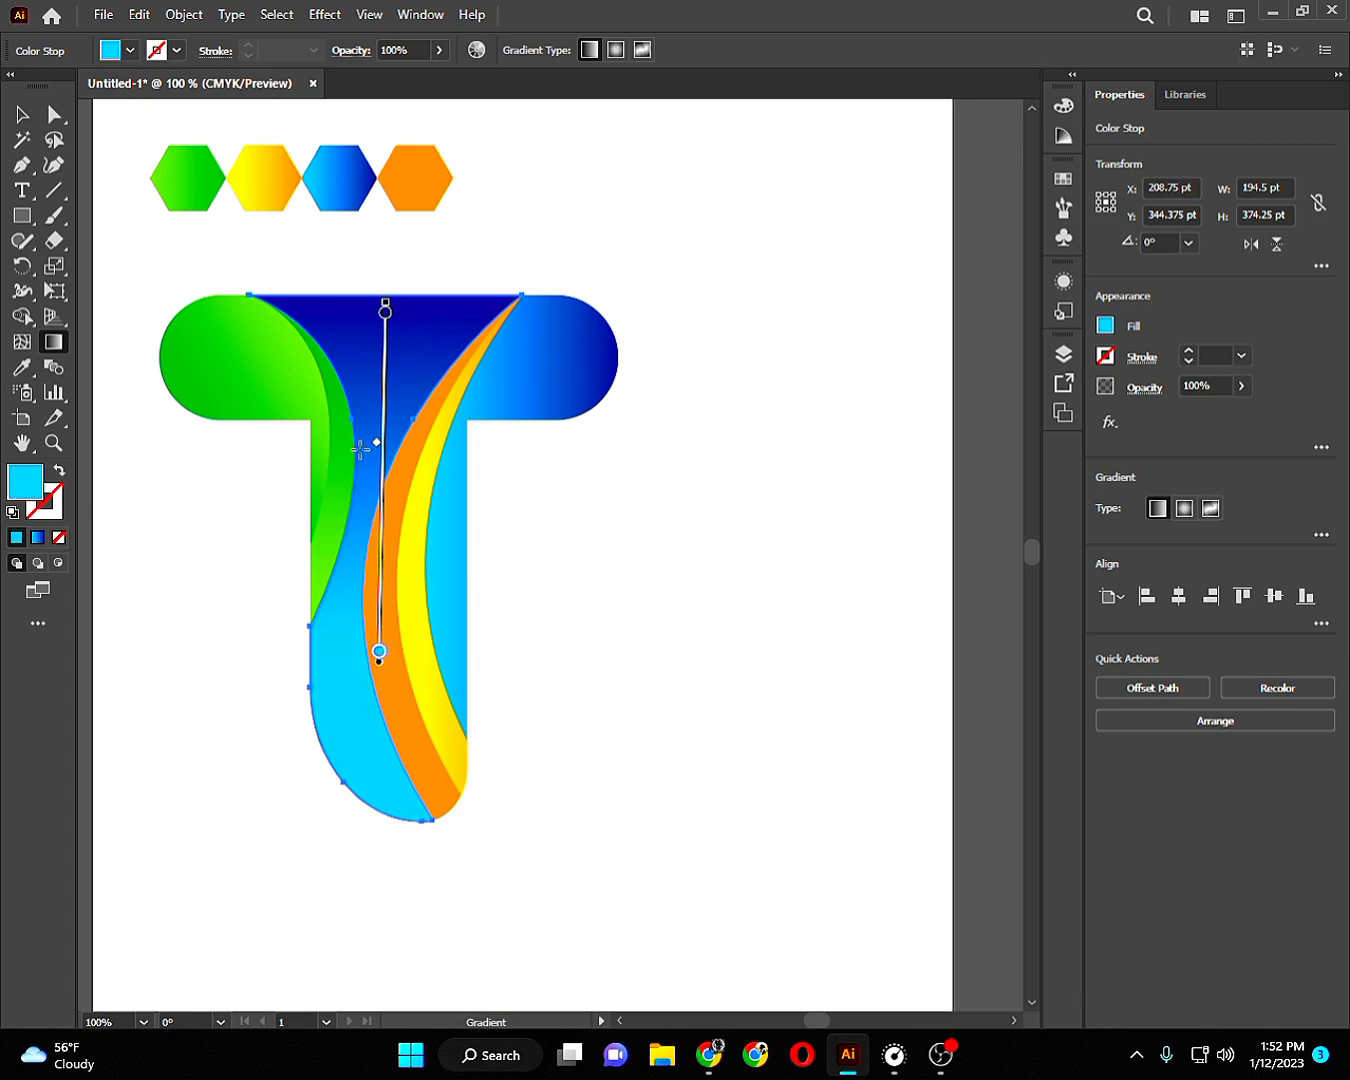
drag(379, 447, 391, 592)
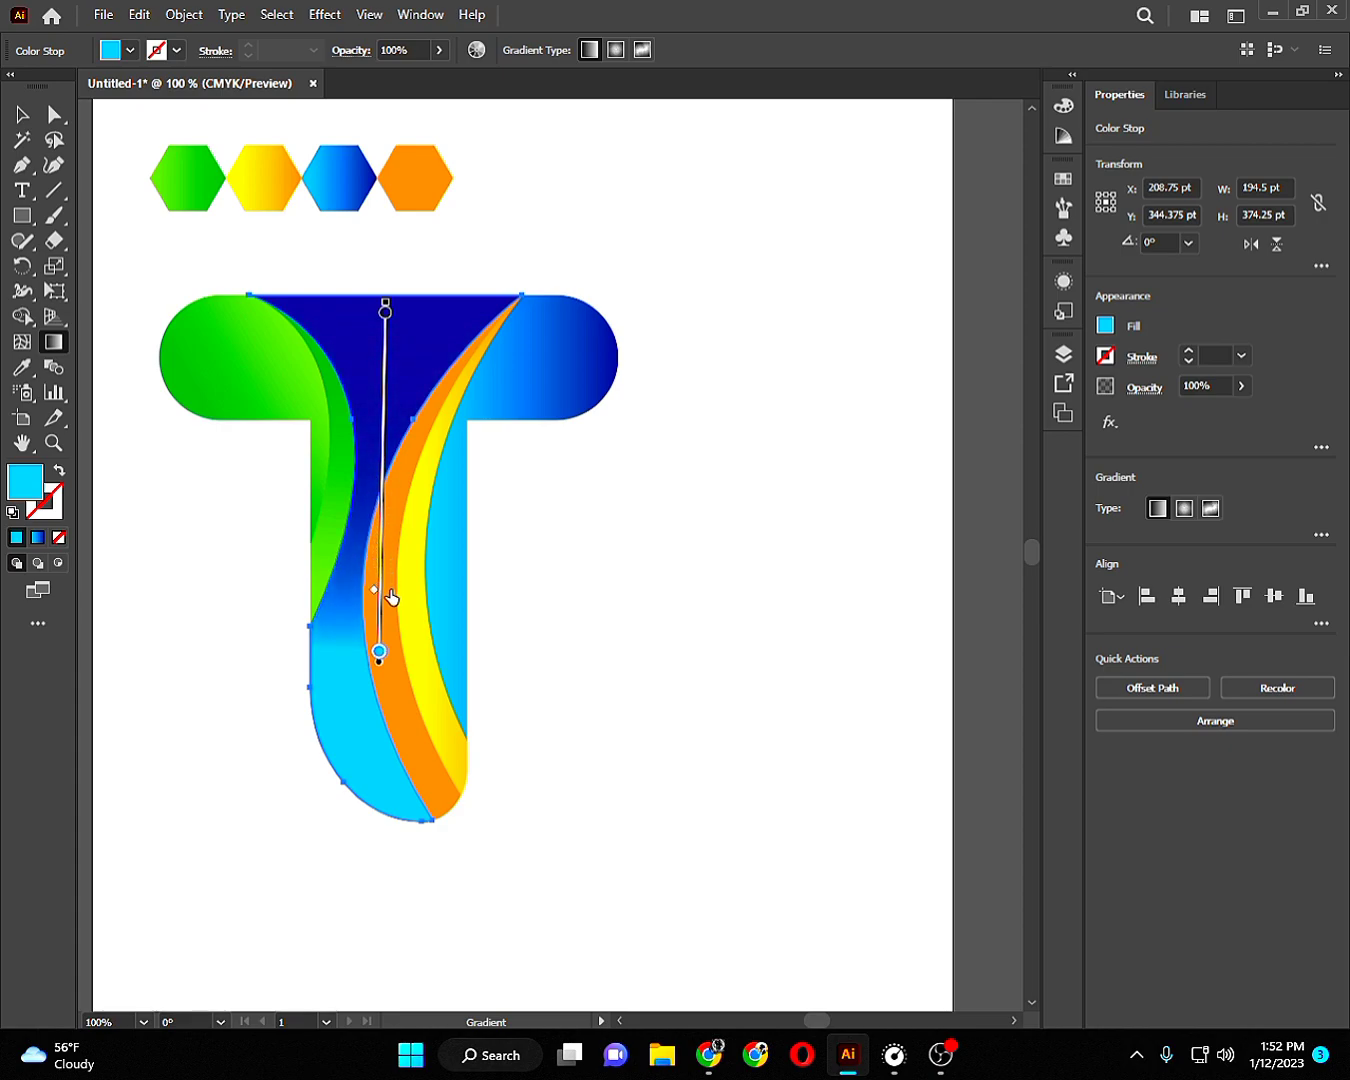
Redraw the blue gradient from the stem's base to the crossbar top, moving the light-blue stop up.
click(22, 114)
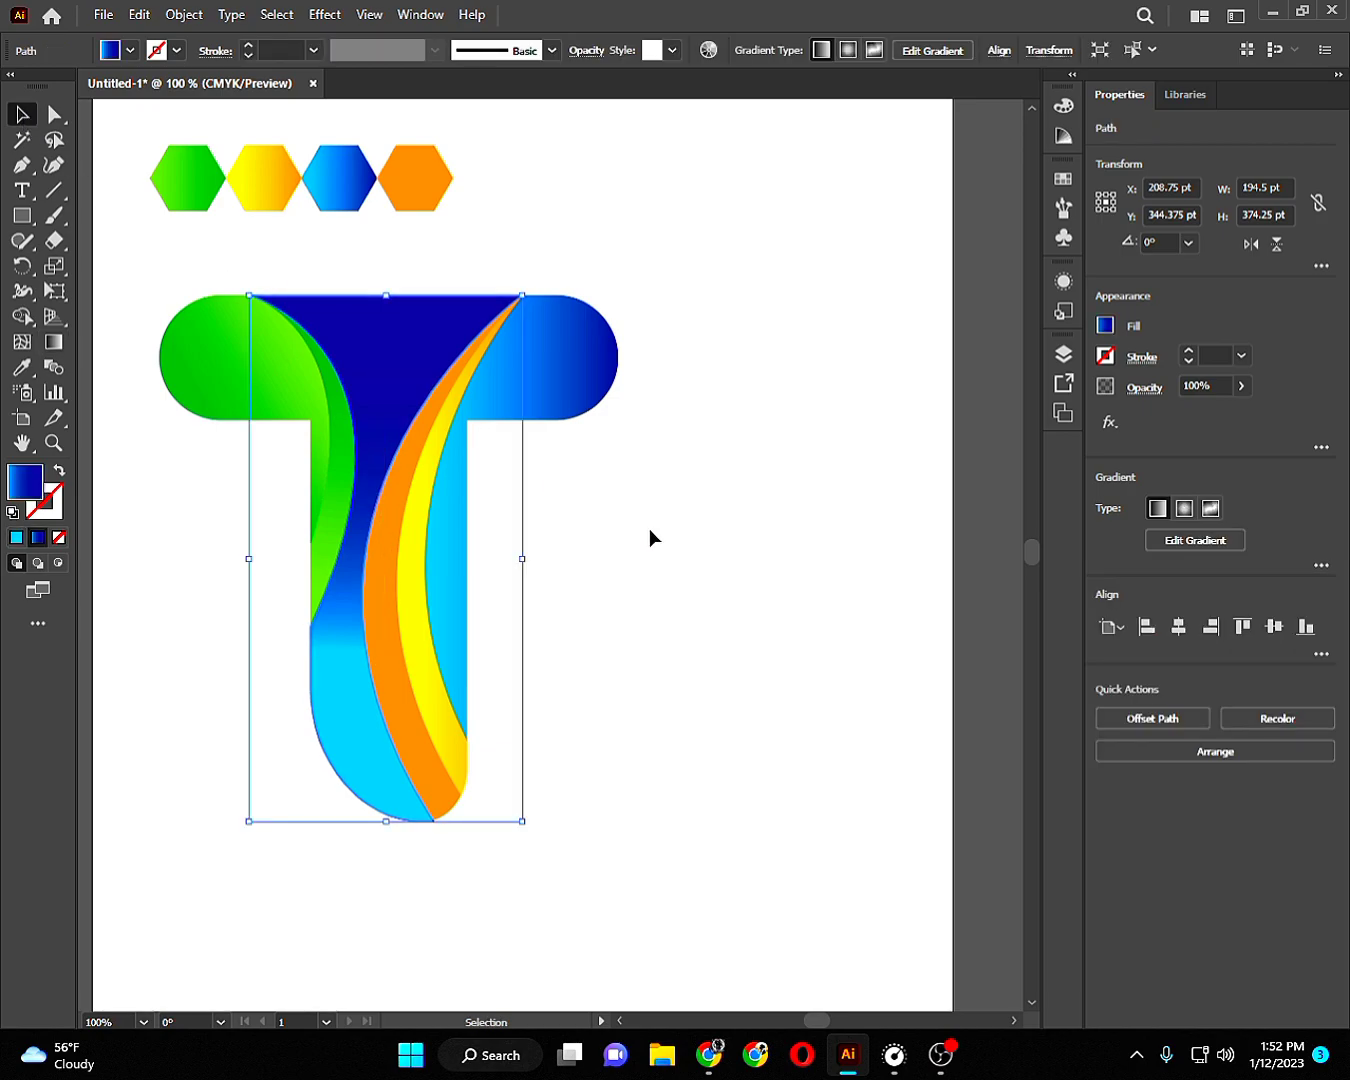
click(650, 531)
click(431, 362)
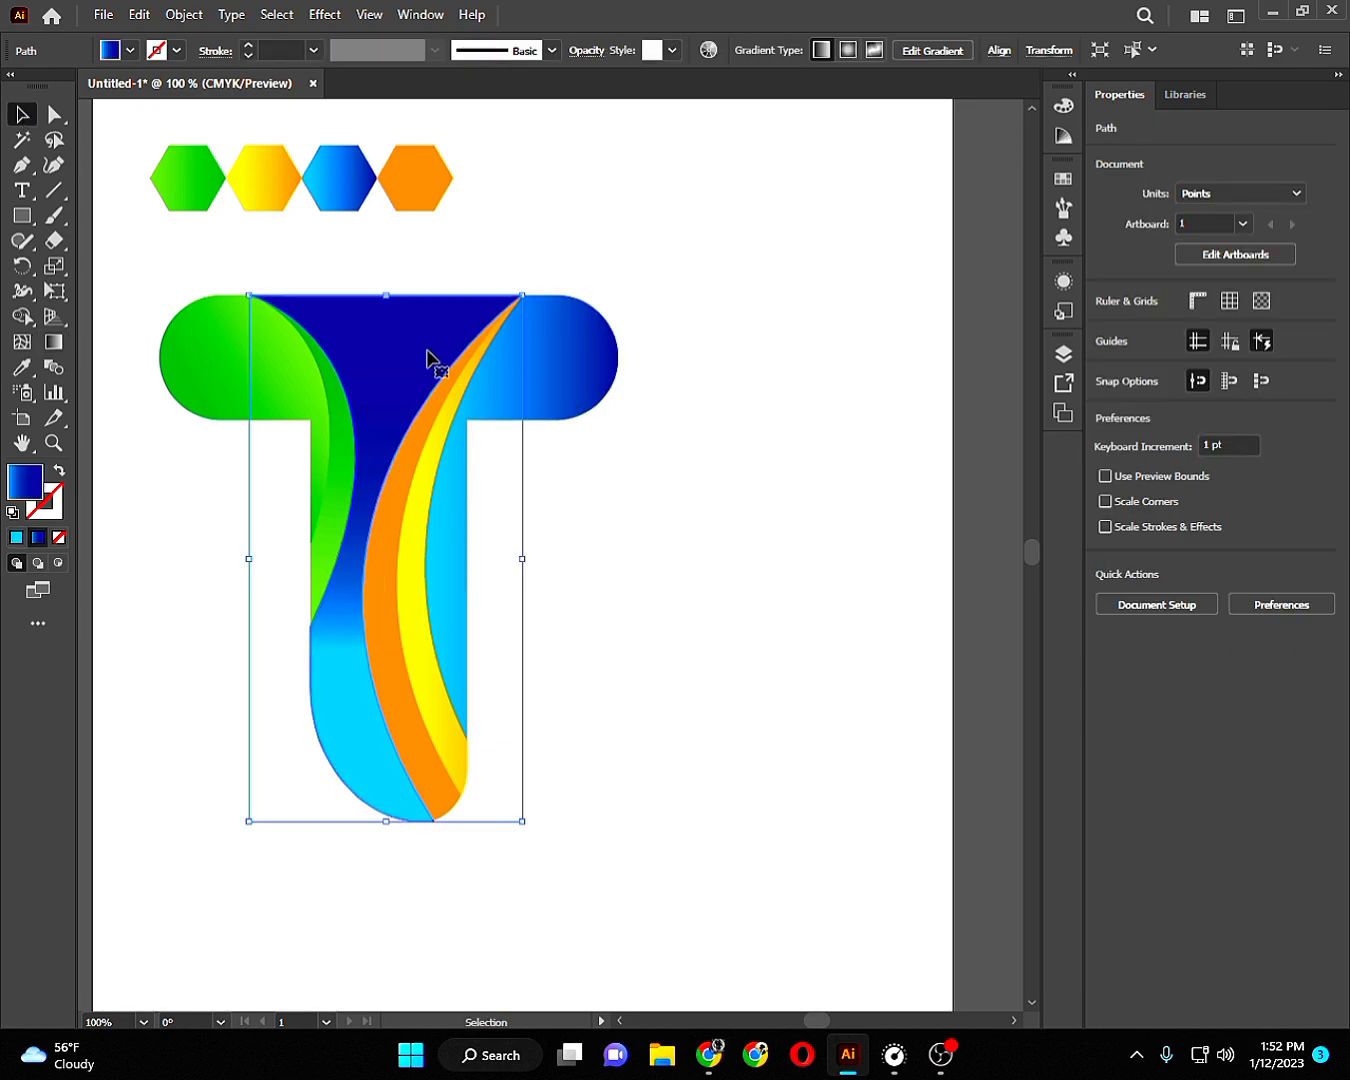
key(g)
click(378, 651)
mouse_move(365, 813)
mouse_down()
mouse_move(368, 353)
mouse_move(386, 356)
mouse_up()
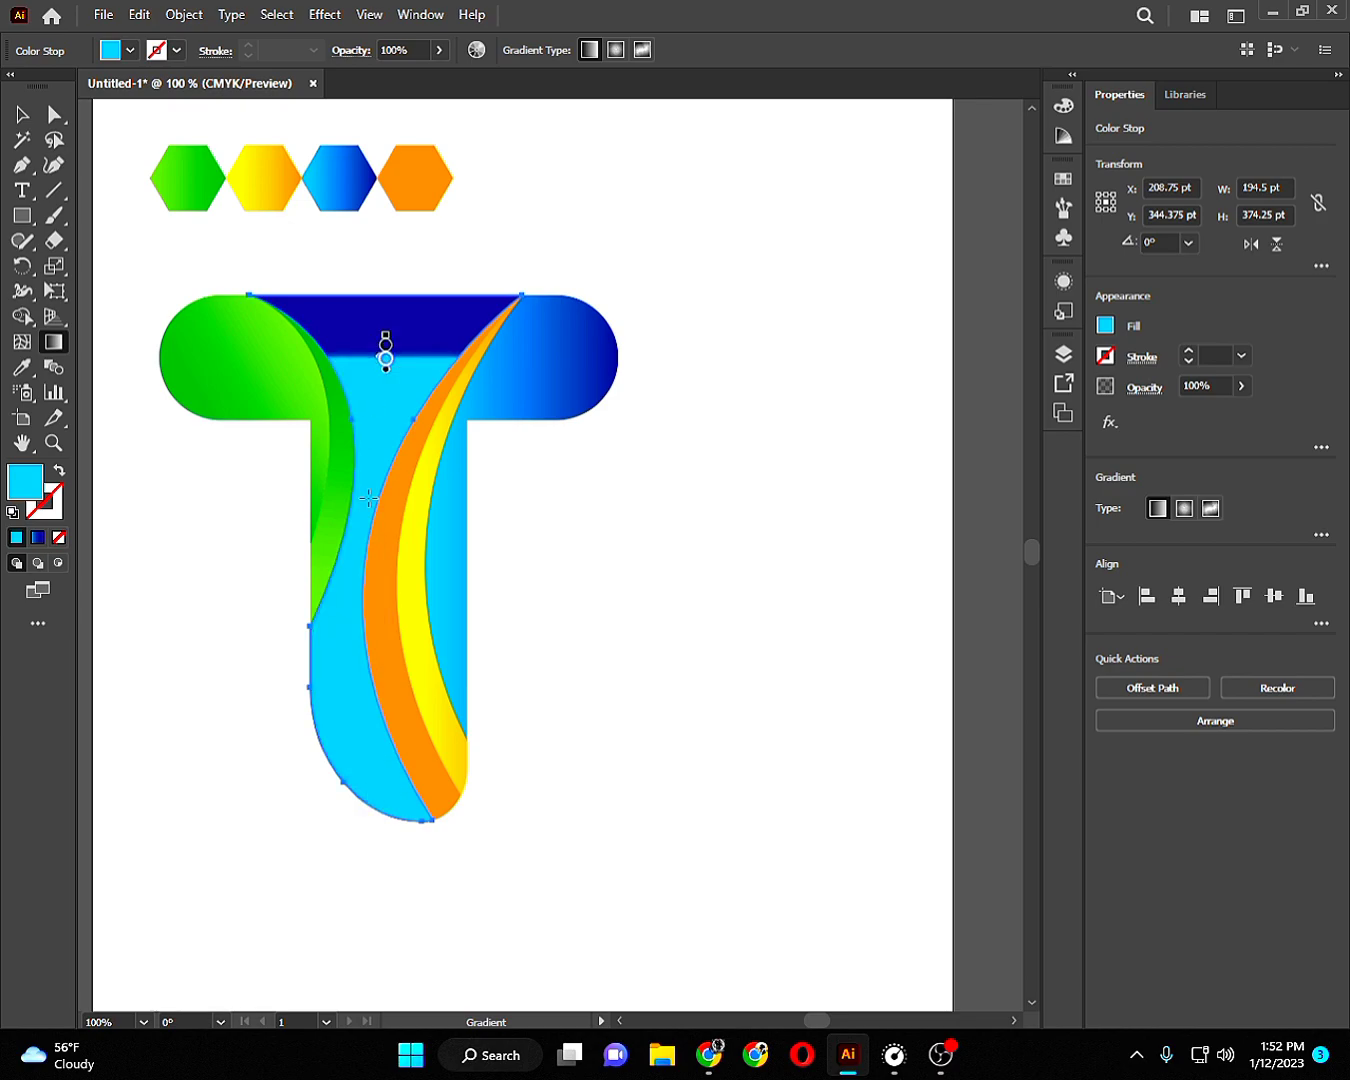
drag(382, 805, 386, 305)
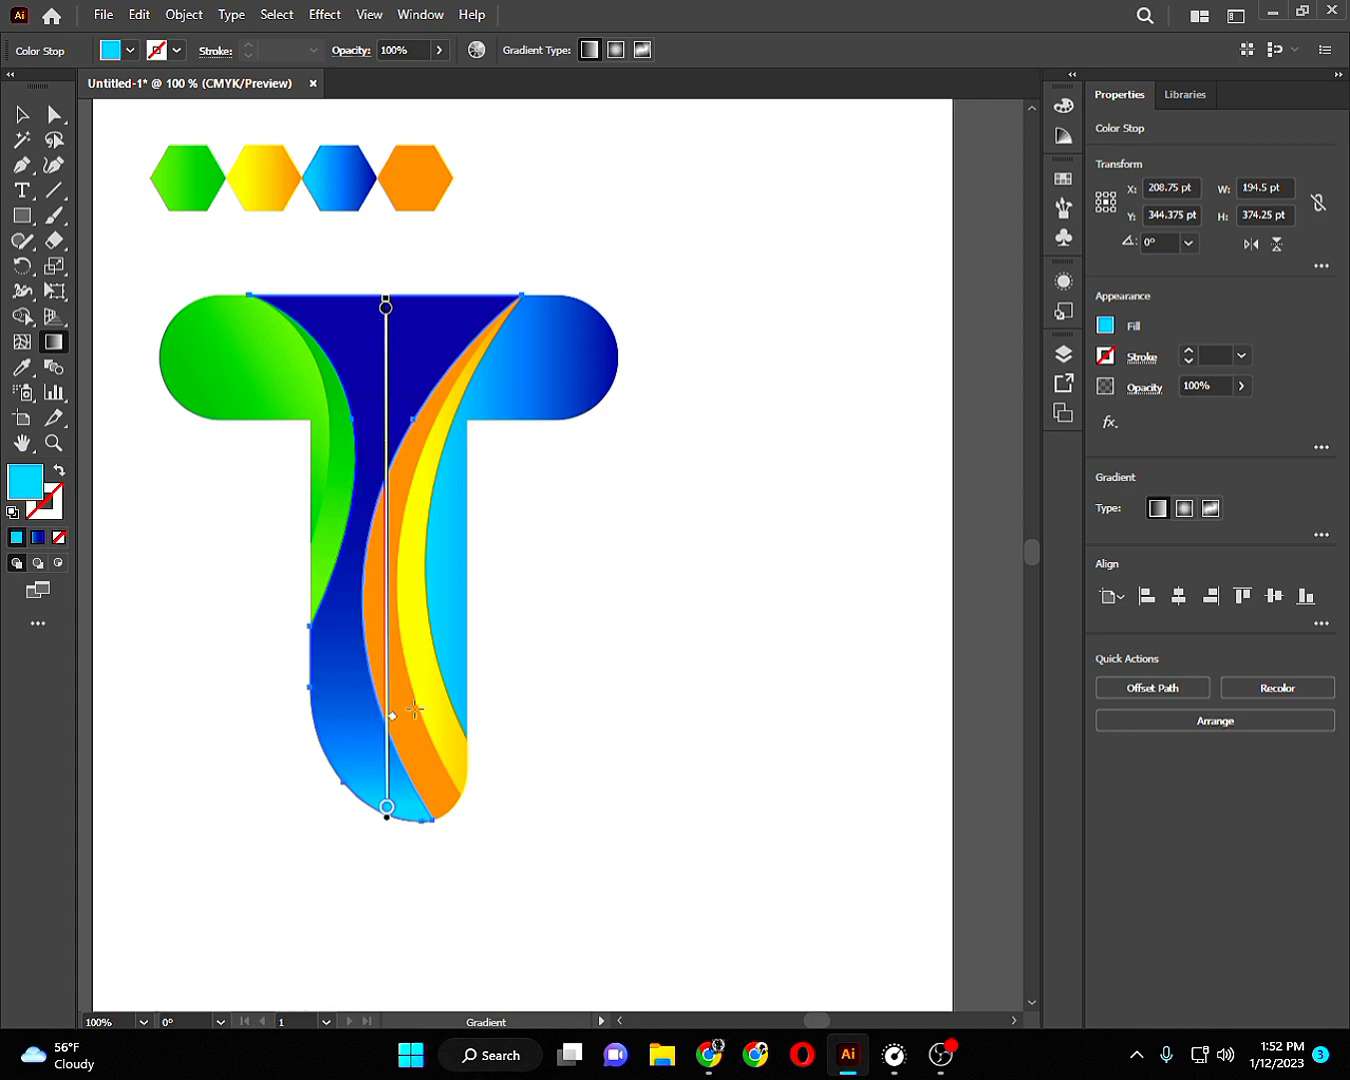
drag(394, 723, 396, 610)
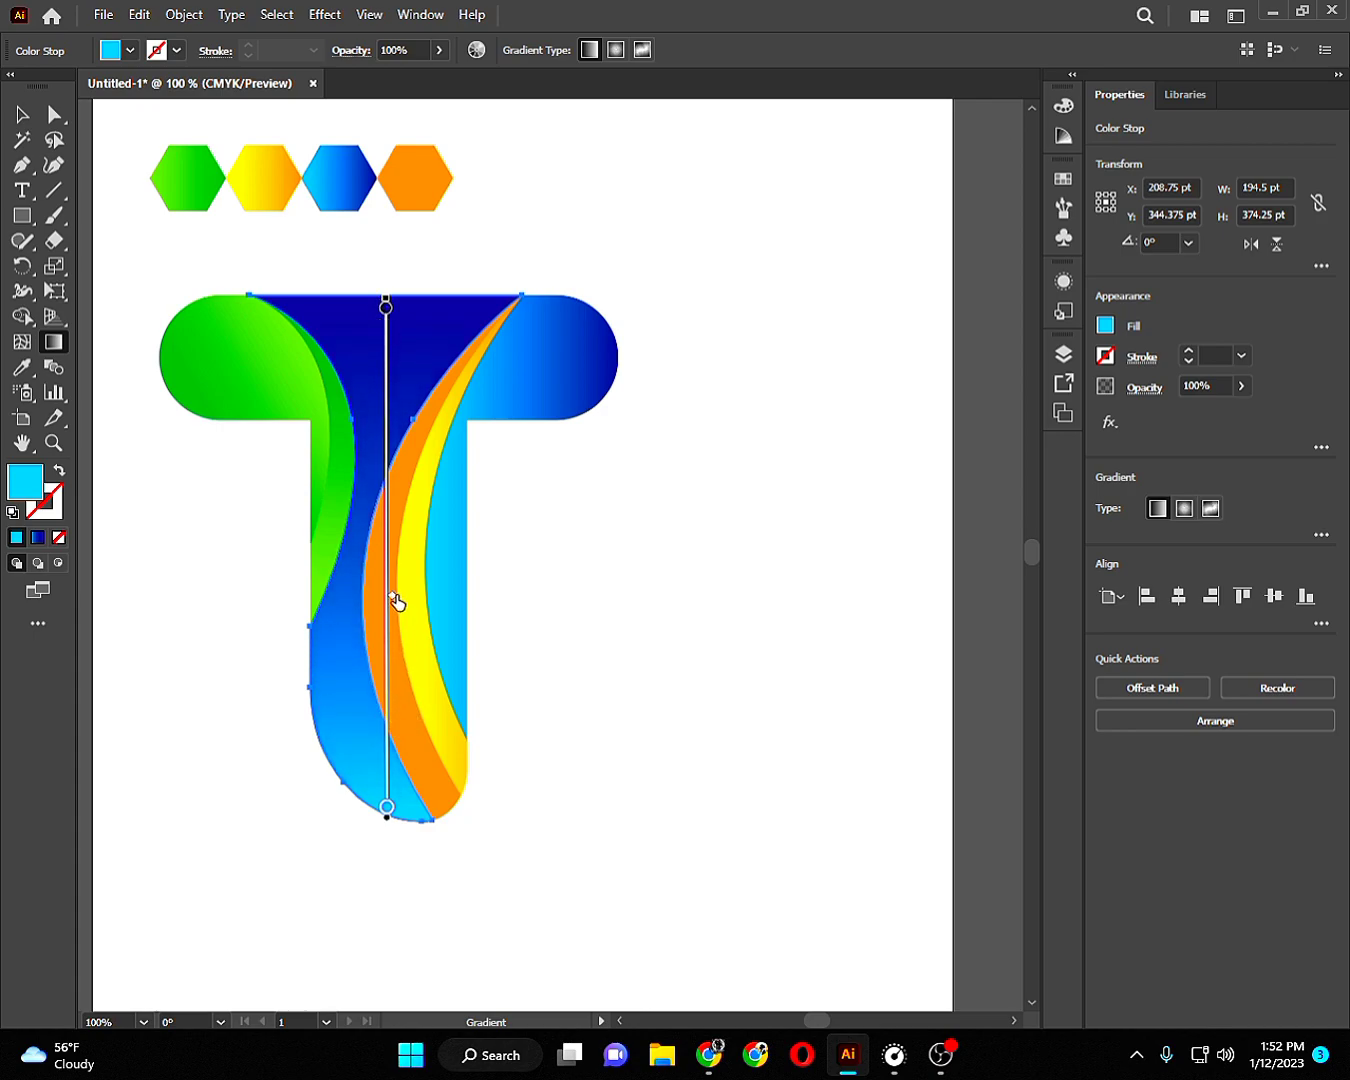
Run the right blue piece's gradient from the bar top down into the stem, cyan to deep blue.
click(21, 113)
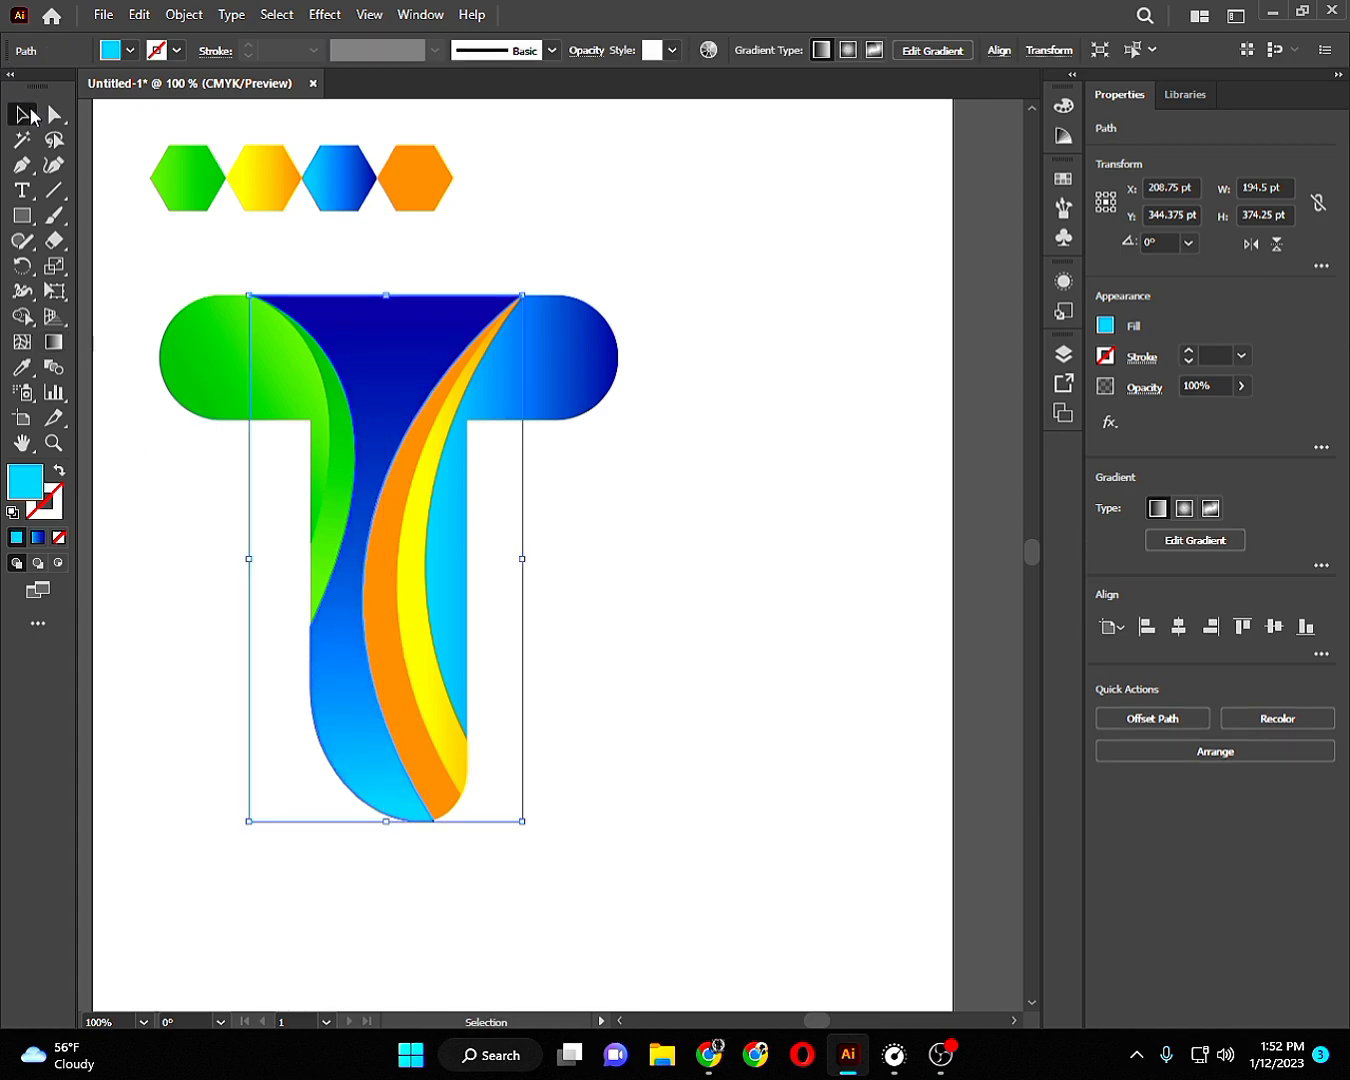
click(639, 520)
click(552, 375)
key(g)
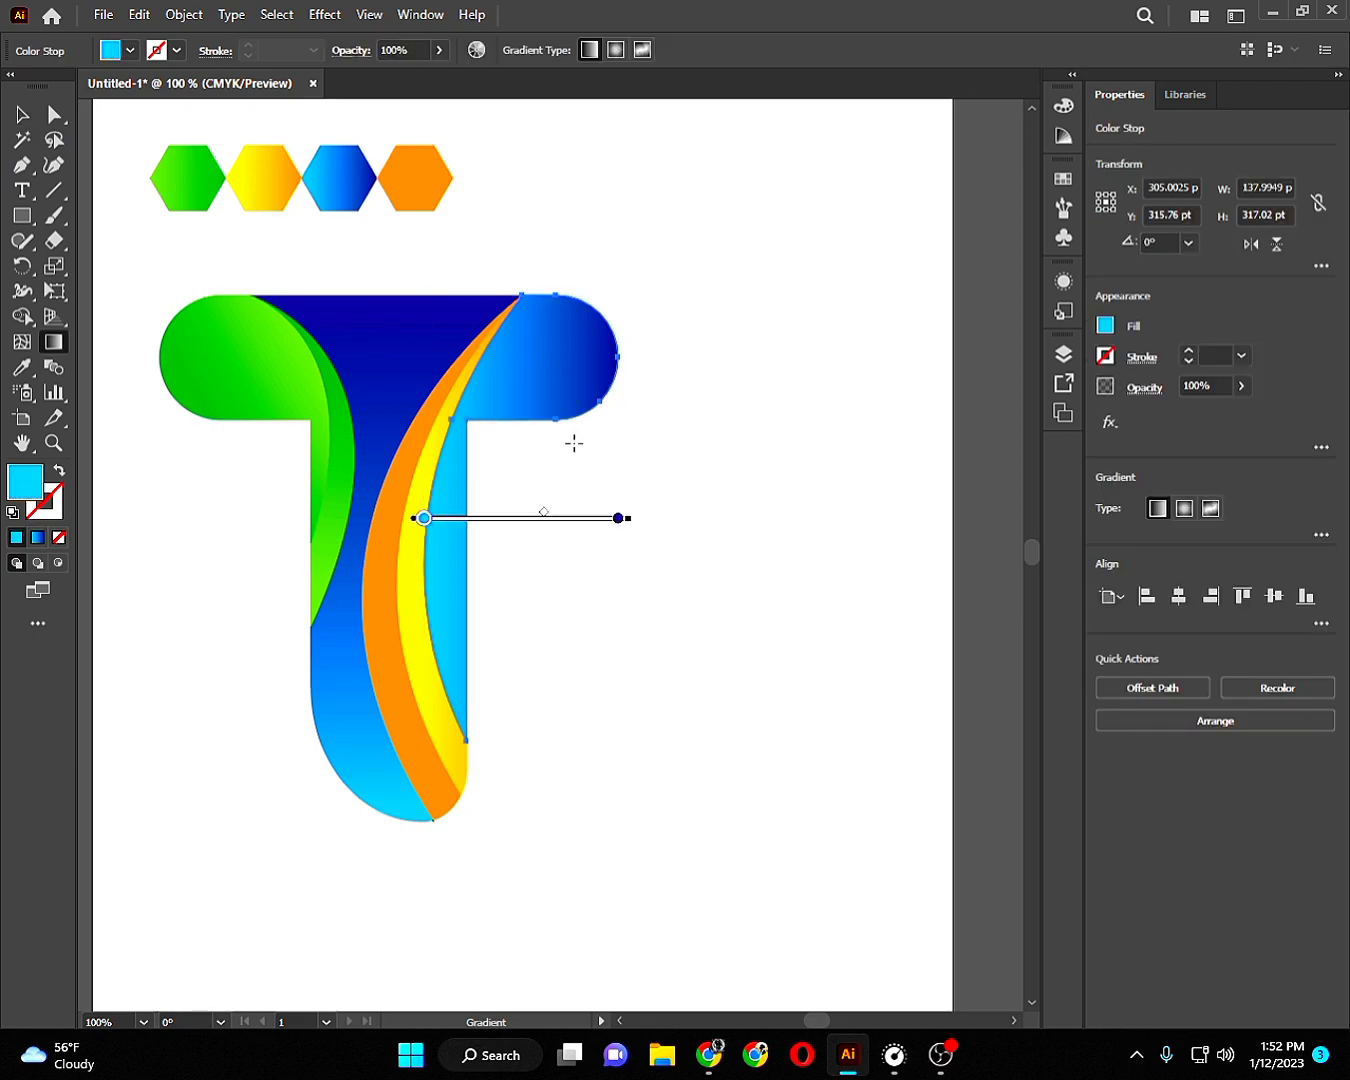
drag(435, 496, 565, 495)
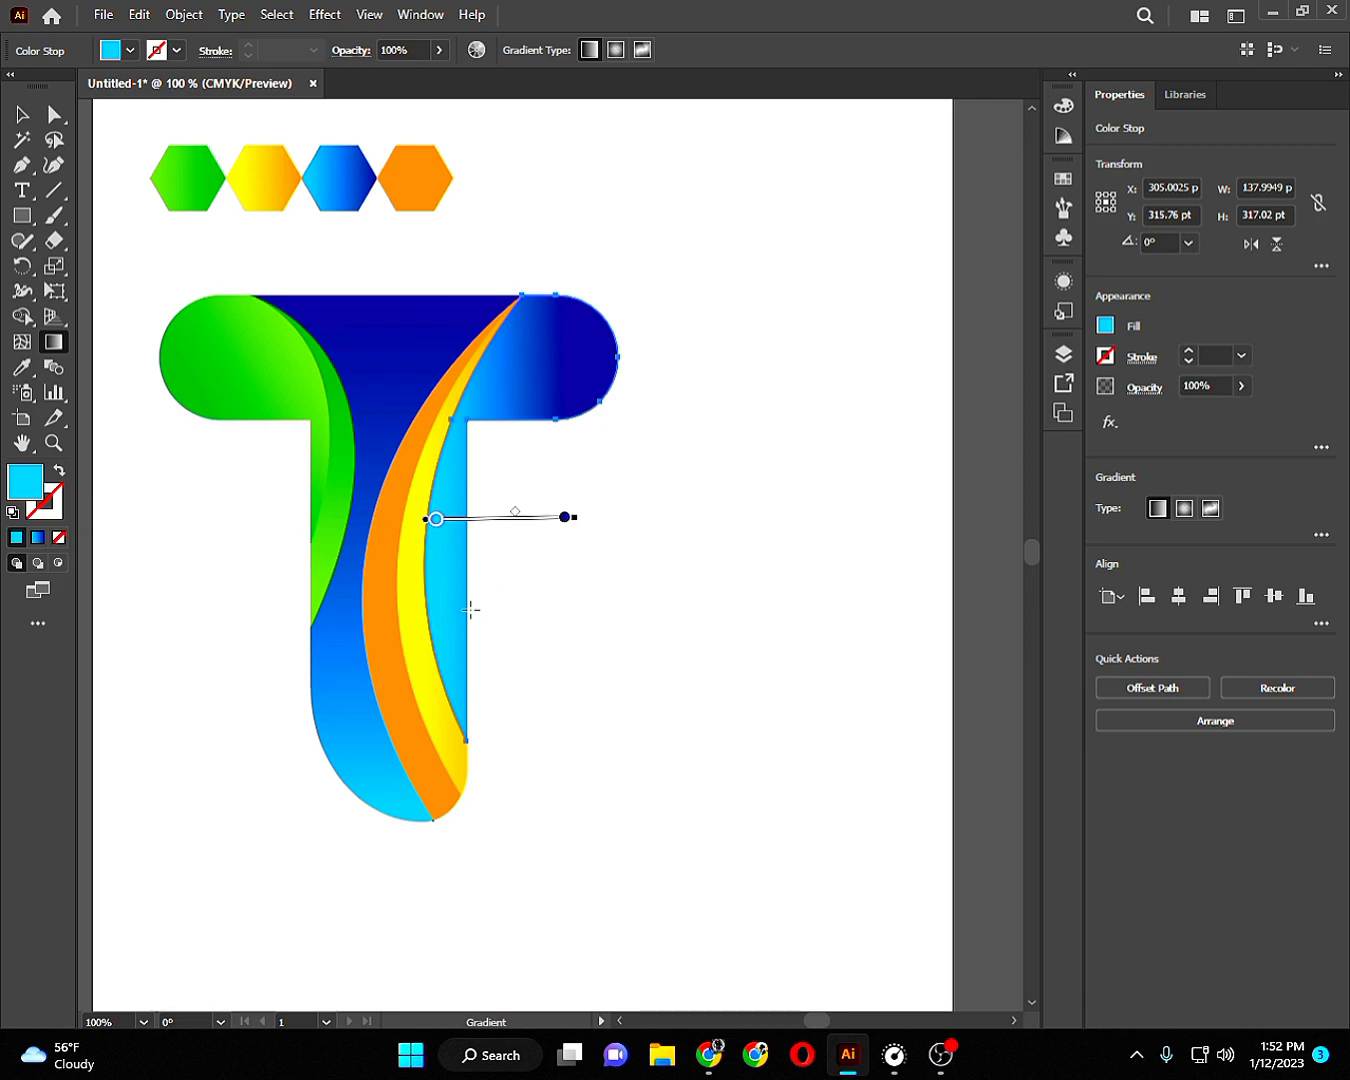
drag(450, 607, 541, 377)
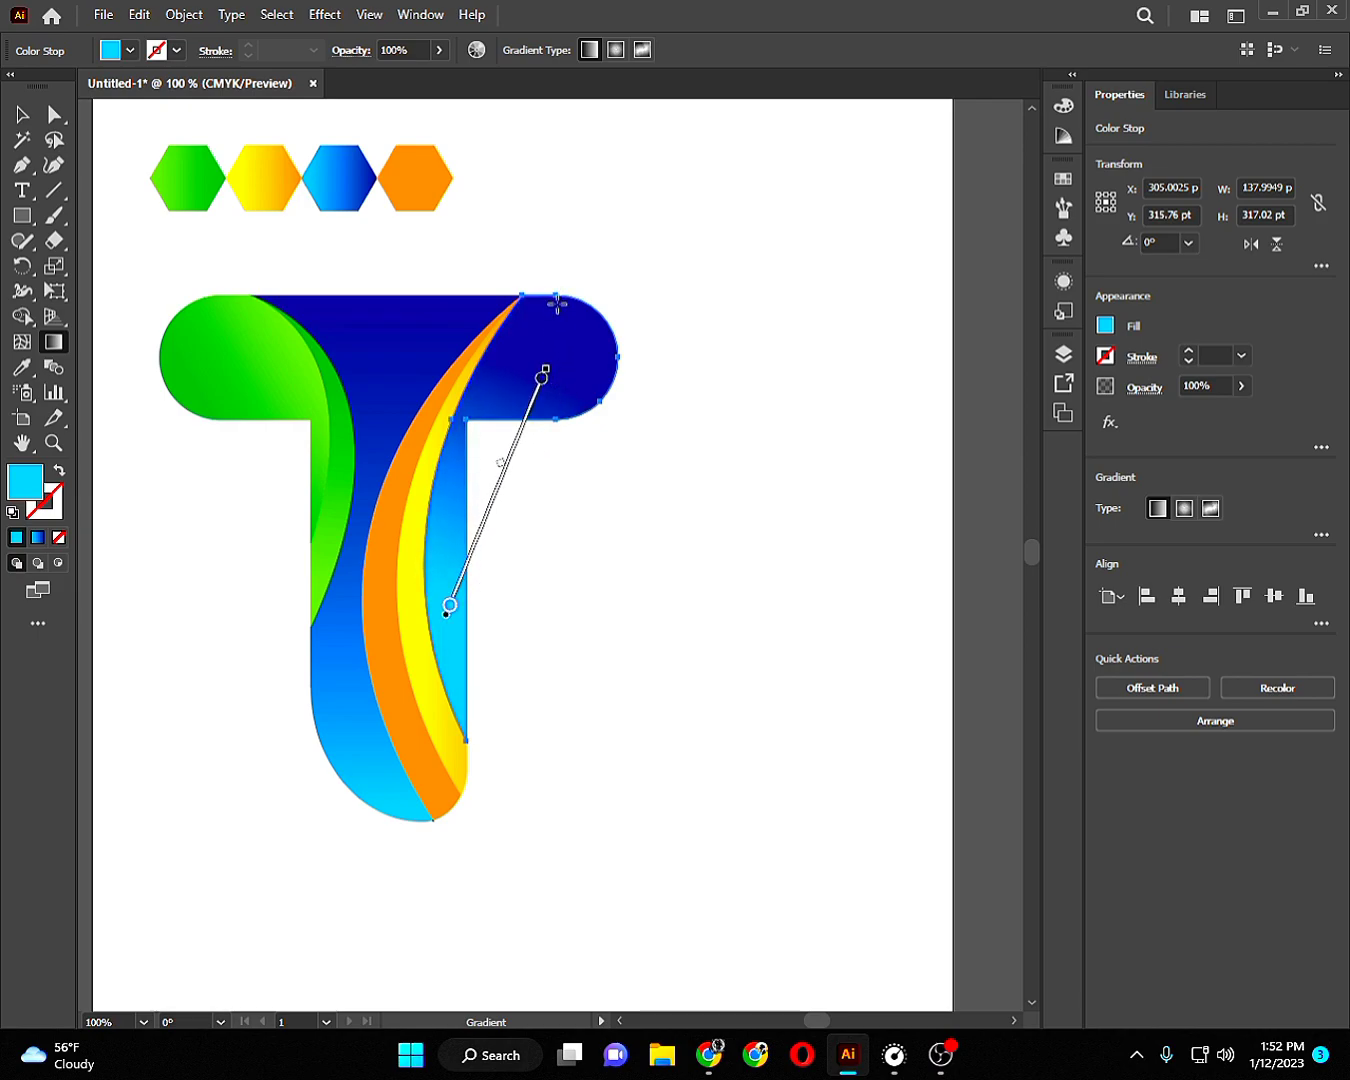
drag(557, 299, 491, 560)
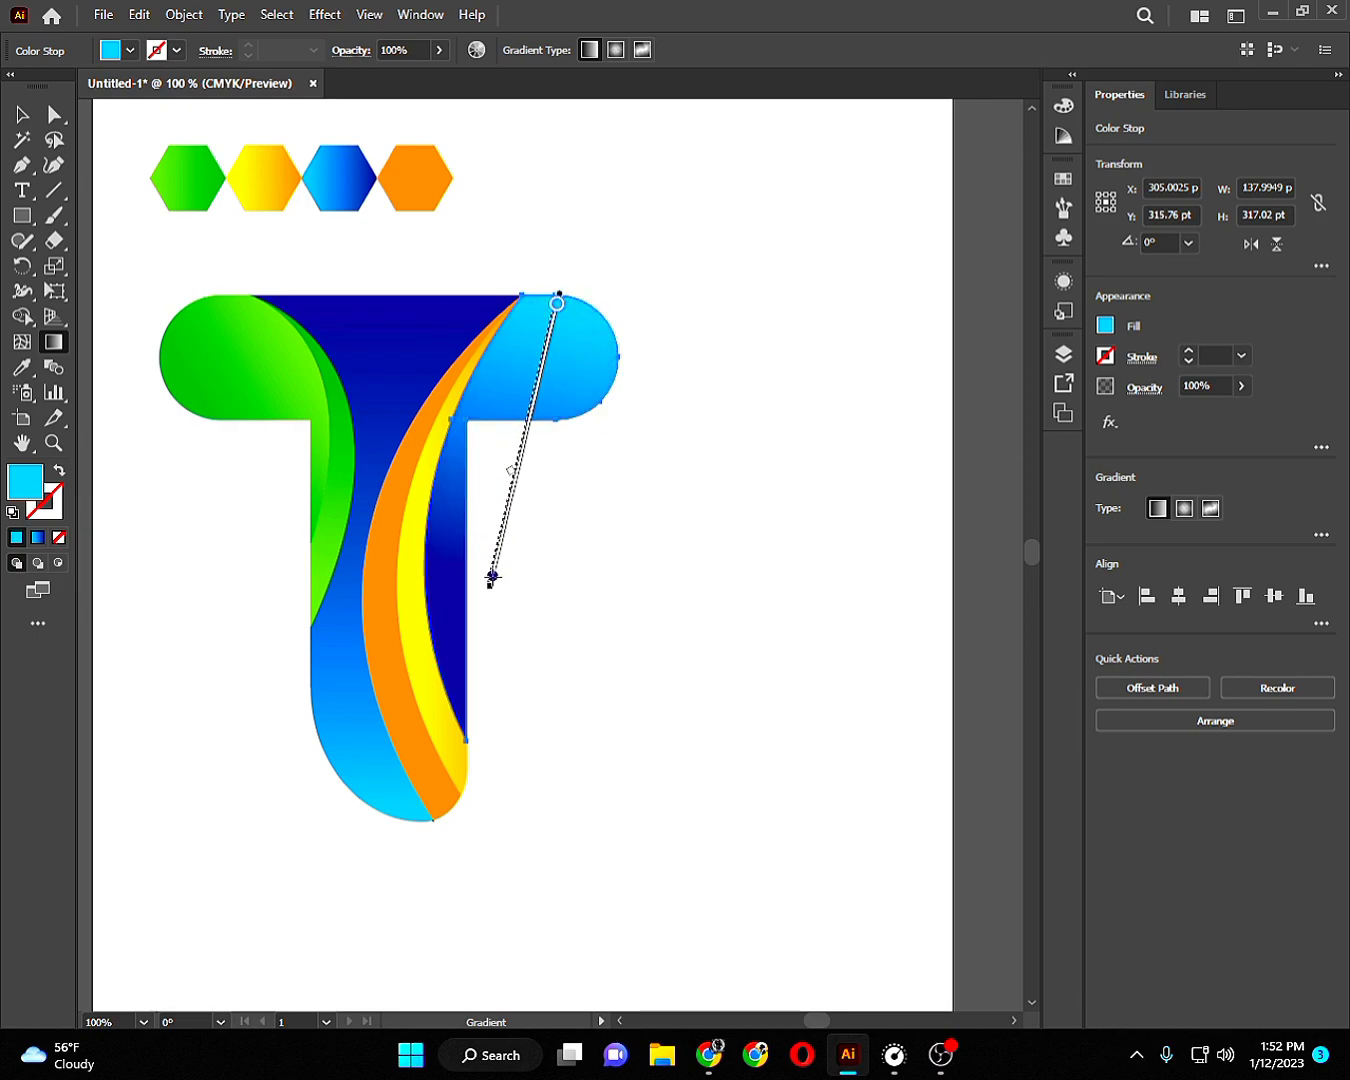
click(23, 116)
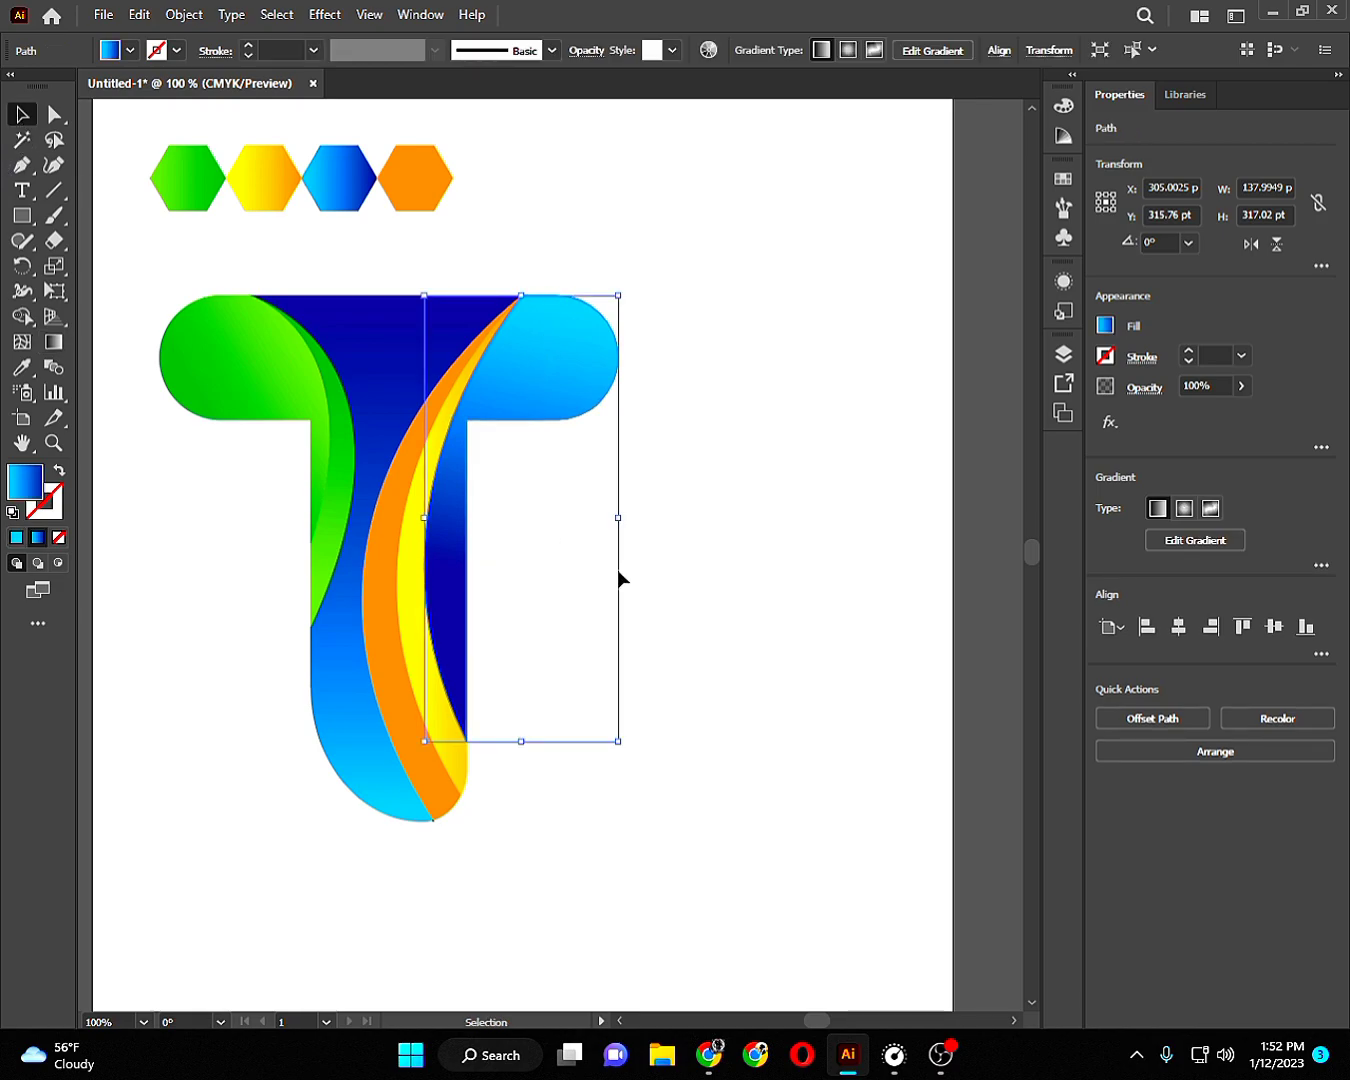
click(660, 620)
Stretch a yellow-to-orange gradient along the yellow strip toward its bottom tip.
click(448, 609)
click(416, 594)
key(g)
drag(462, 772, 589, 643)
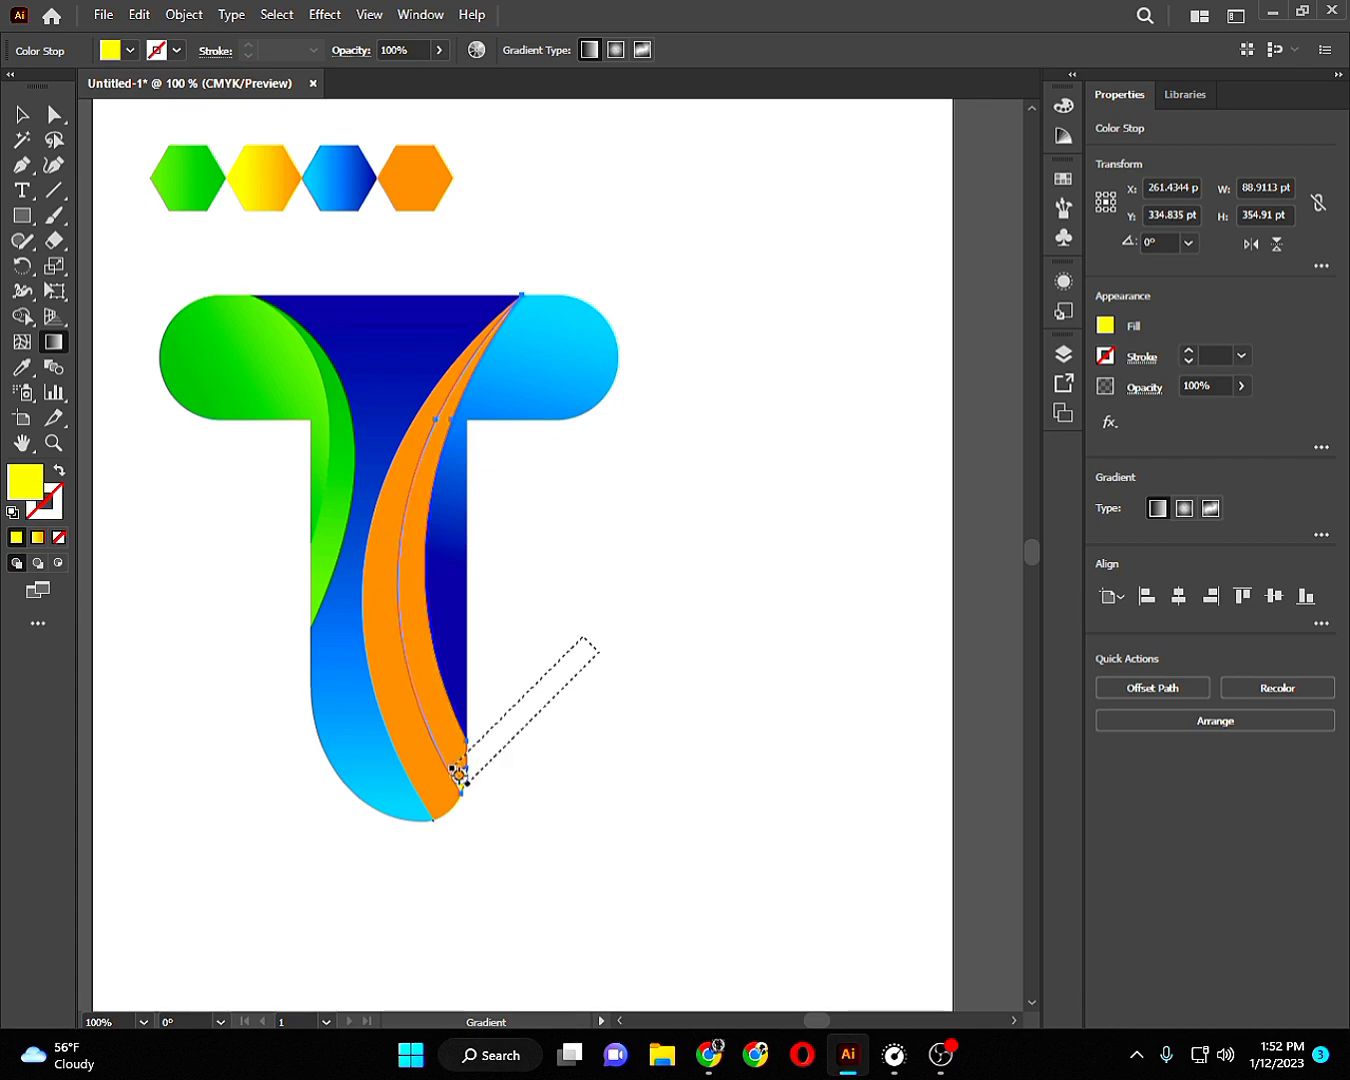
drag(387, 532, 478, 772)
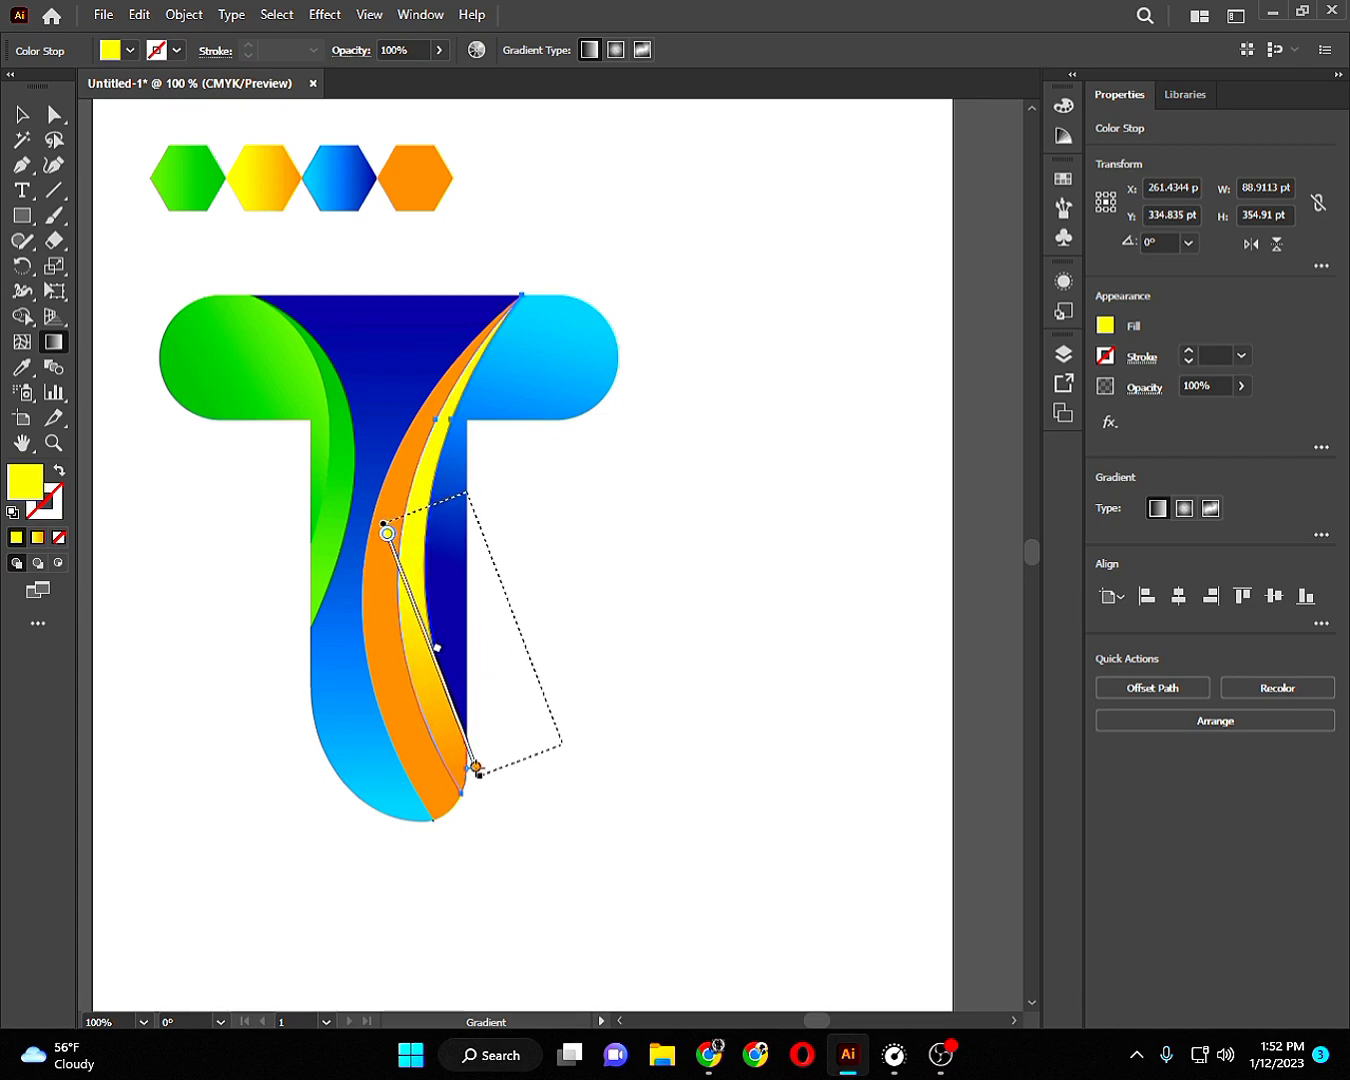
click(22, 114)
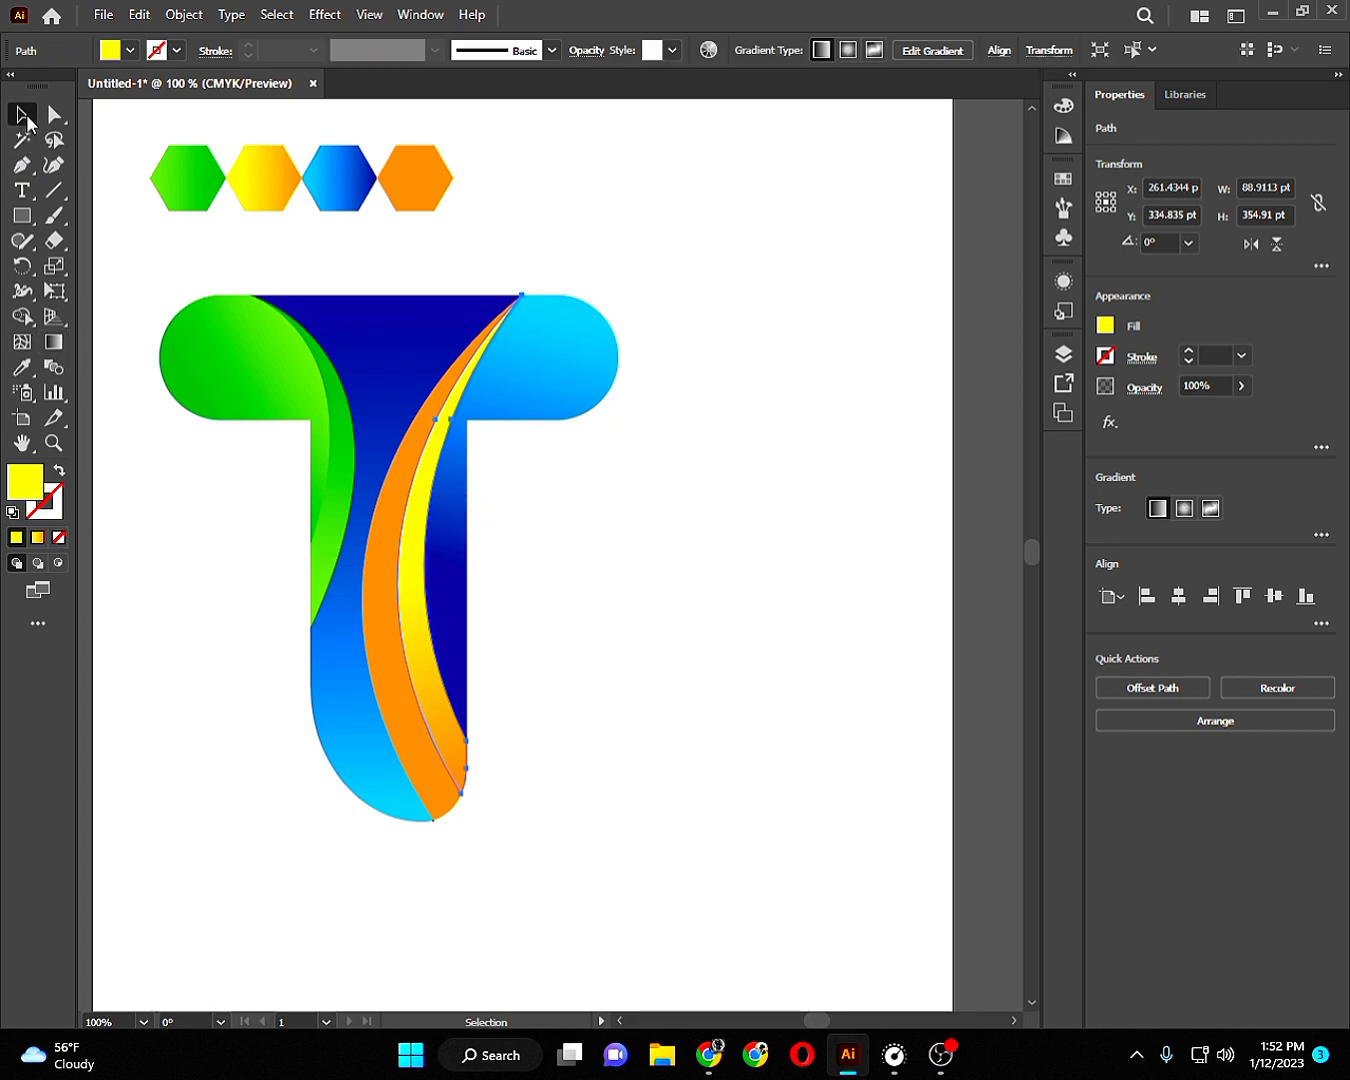
click(221, 583)
Try confining the orange to the strip's bottom tip, then undo it and deselect.
click(434, 694)
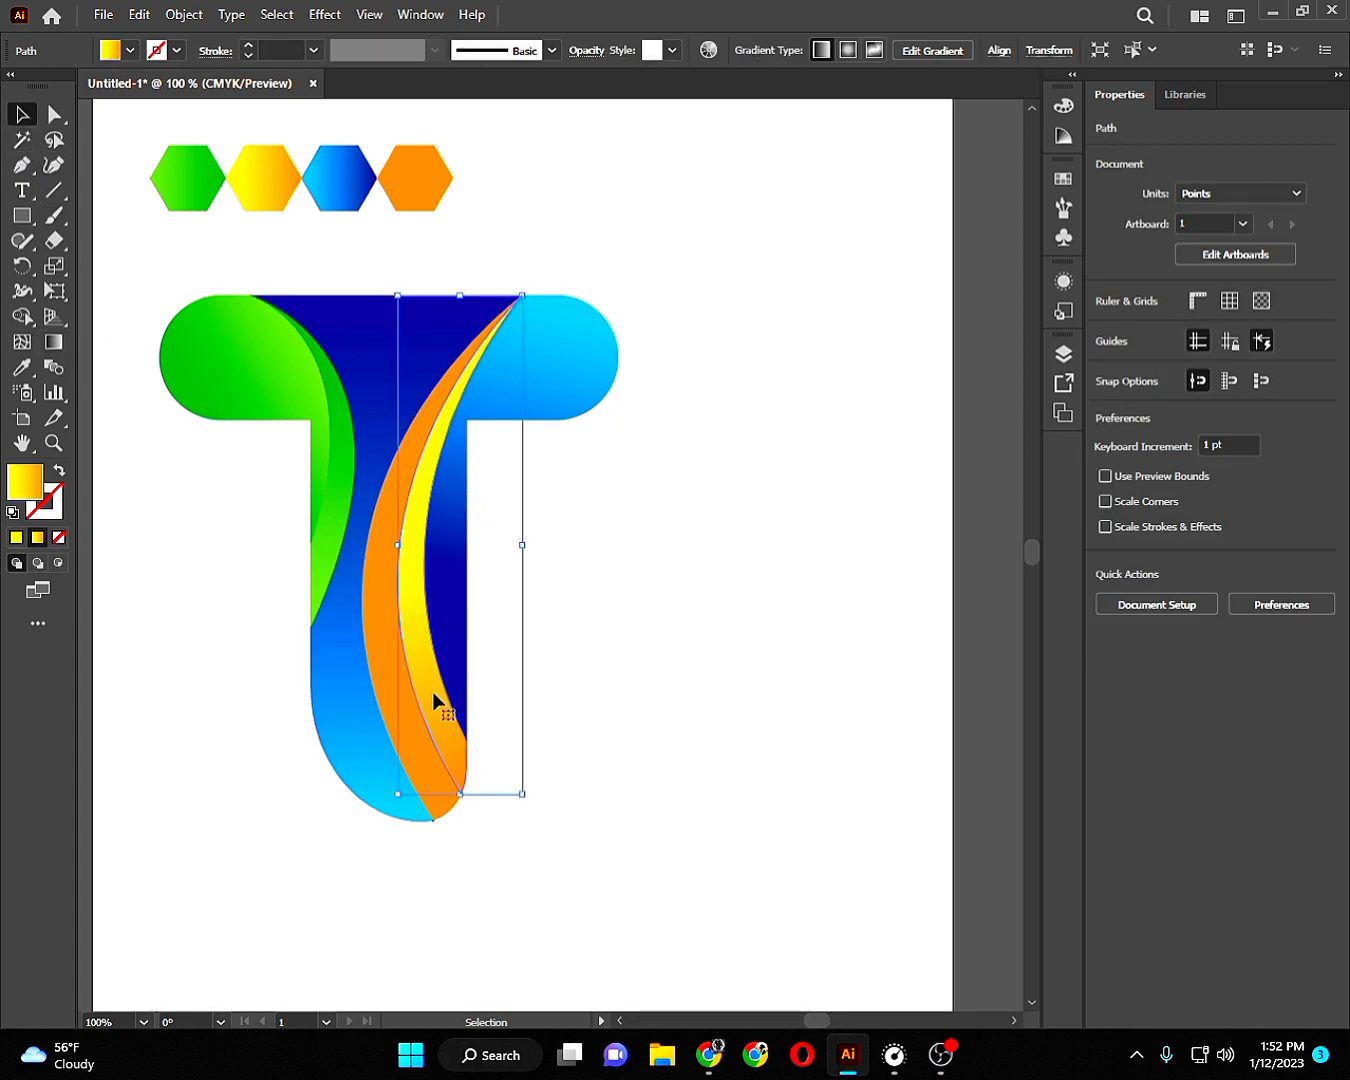
key(g)
drag(433, 697, 471, 776)
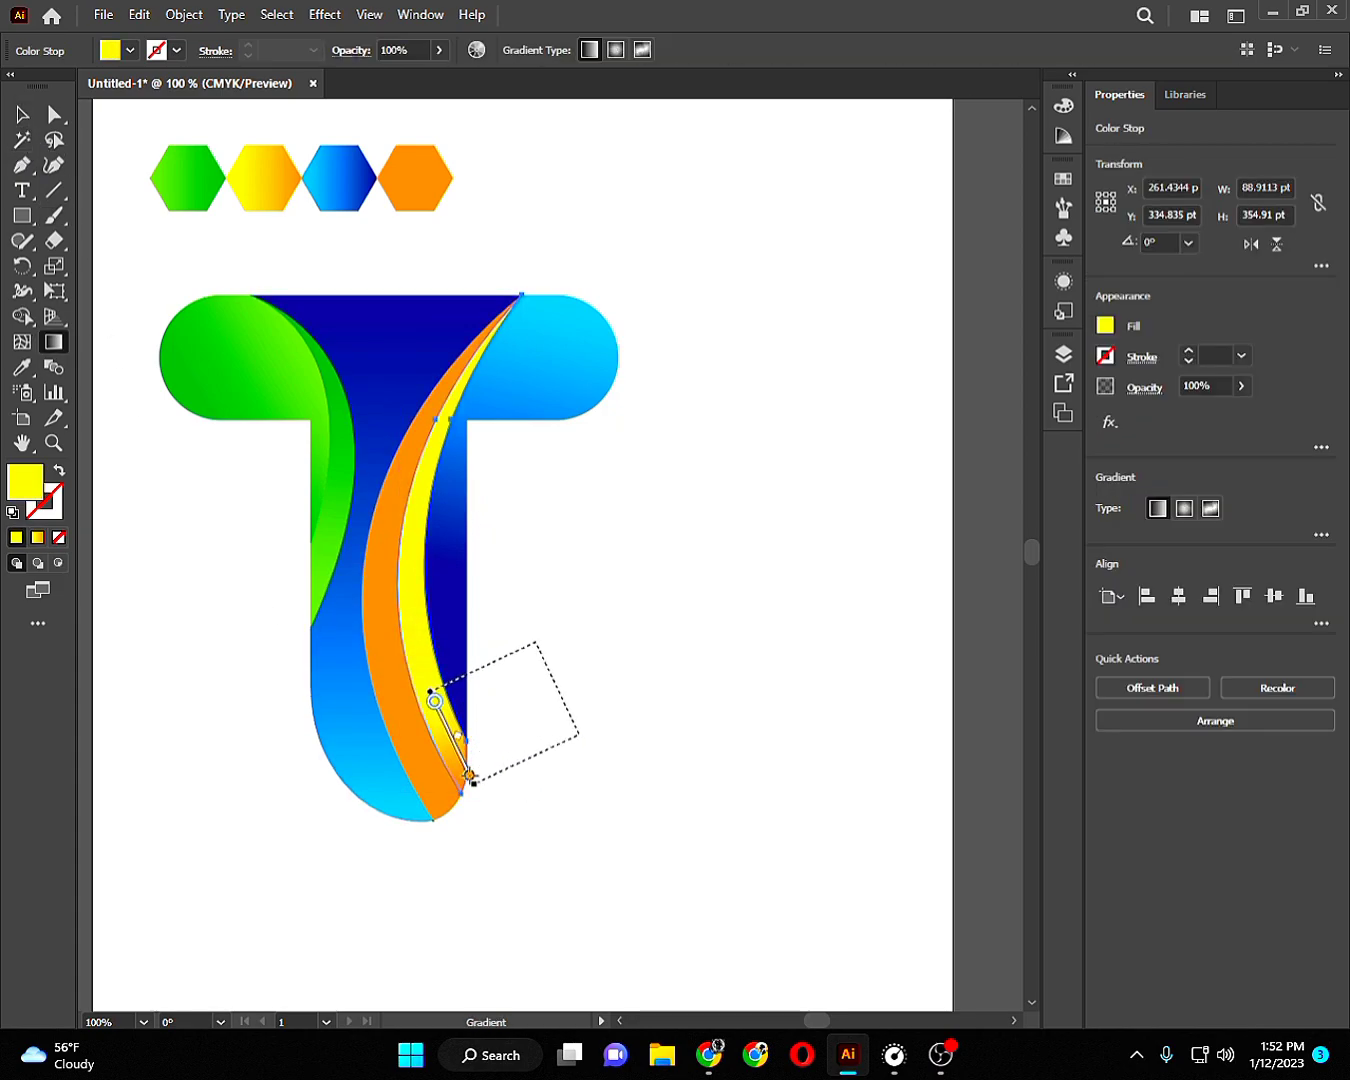
key(ctrl+z)
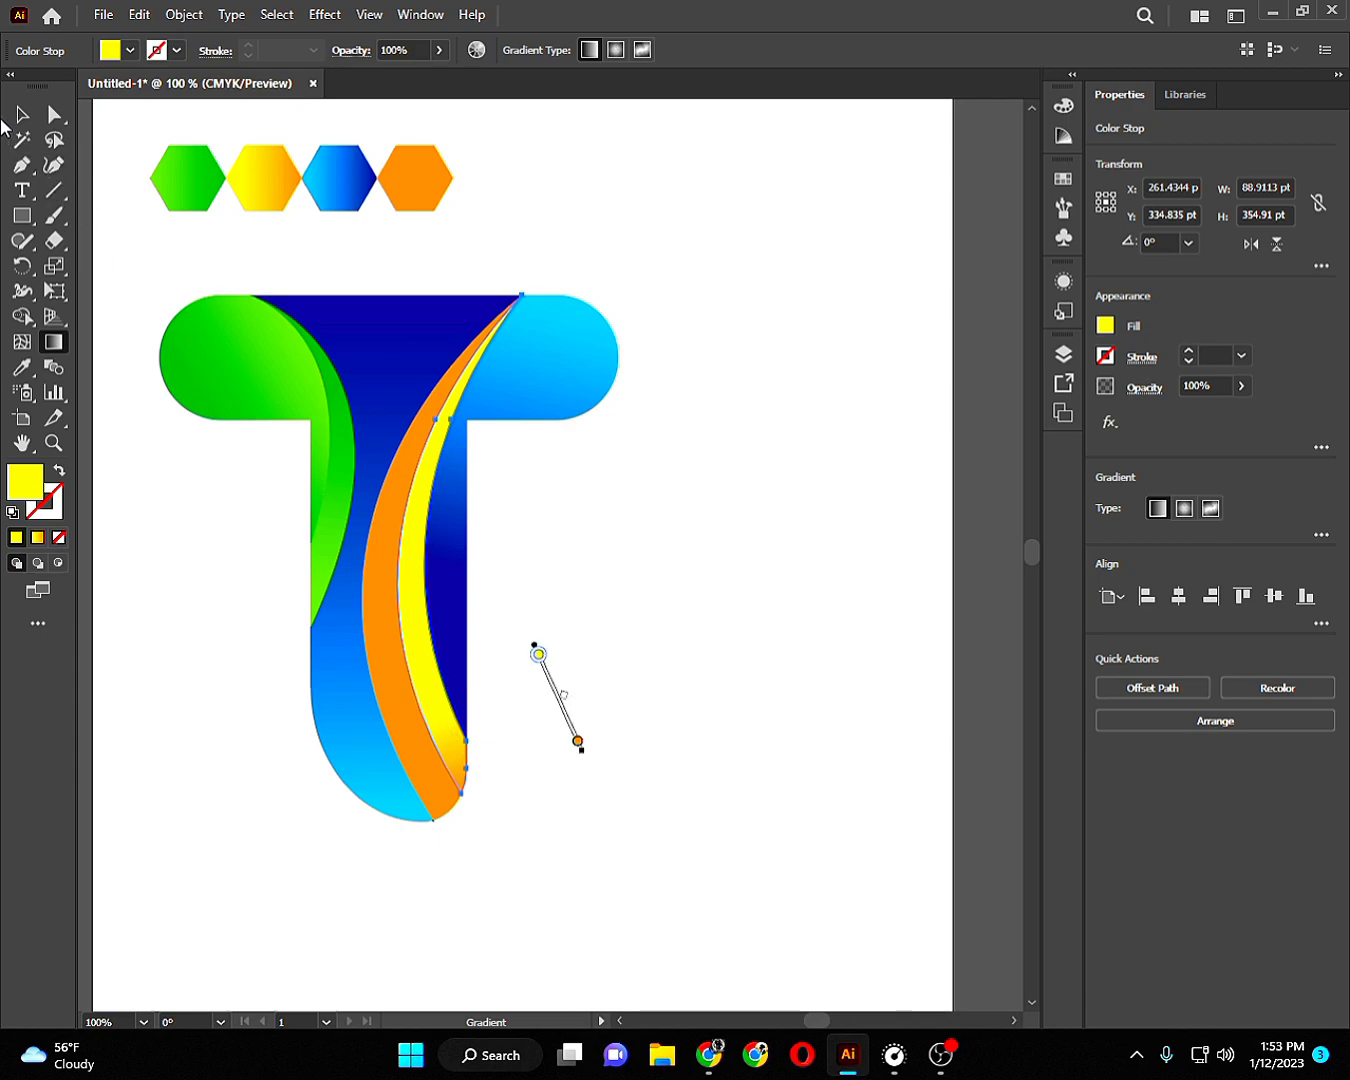
click(23, 114)
click(606, 270)
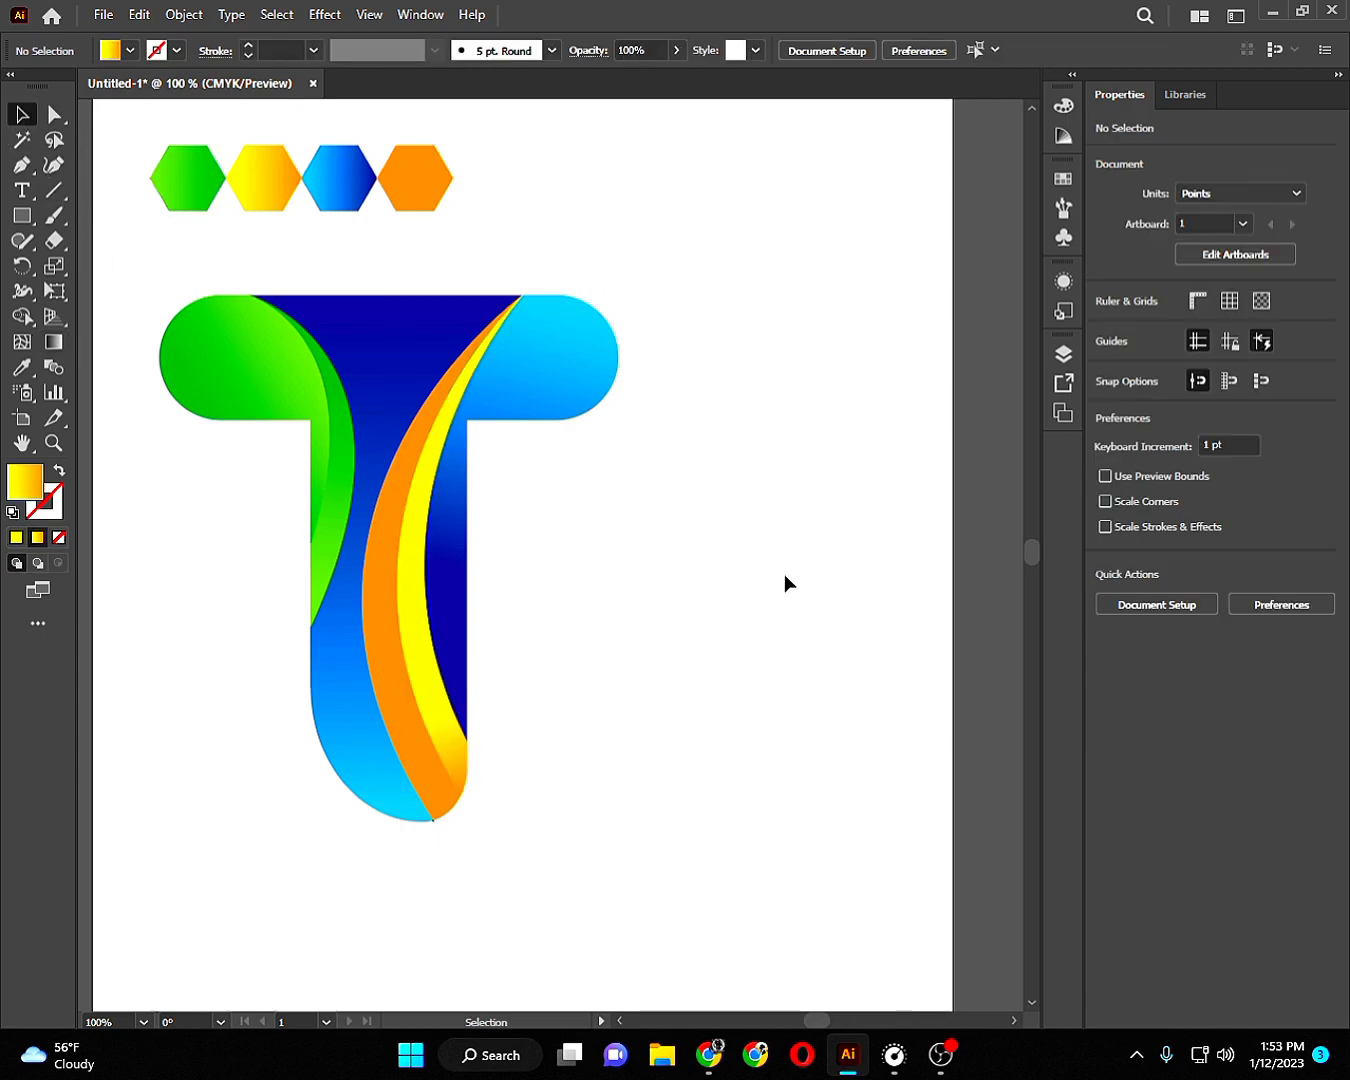
Delete the tiny stray path, then marquee-select the four gradient hexagons (215.41 × 46.64 pt).
scroll(648, 588, down, 1)
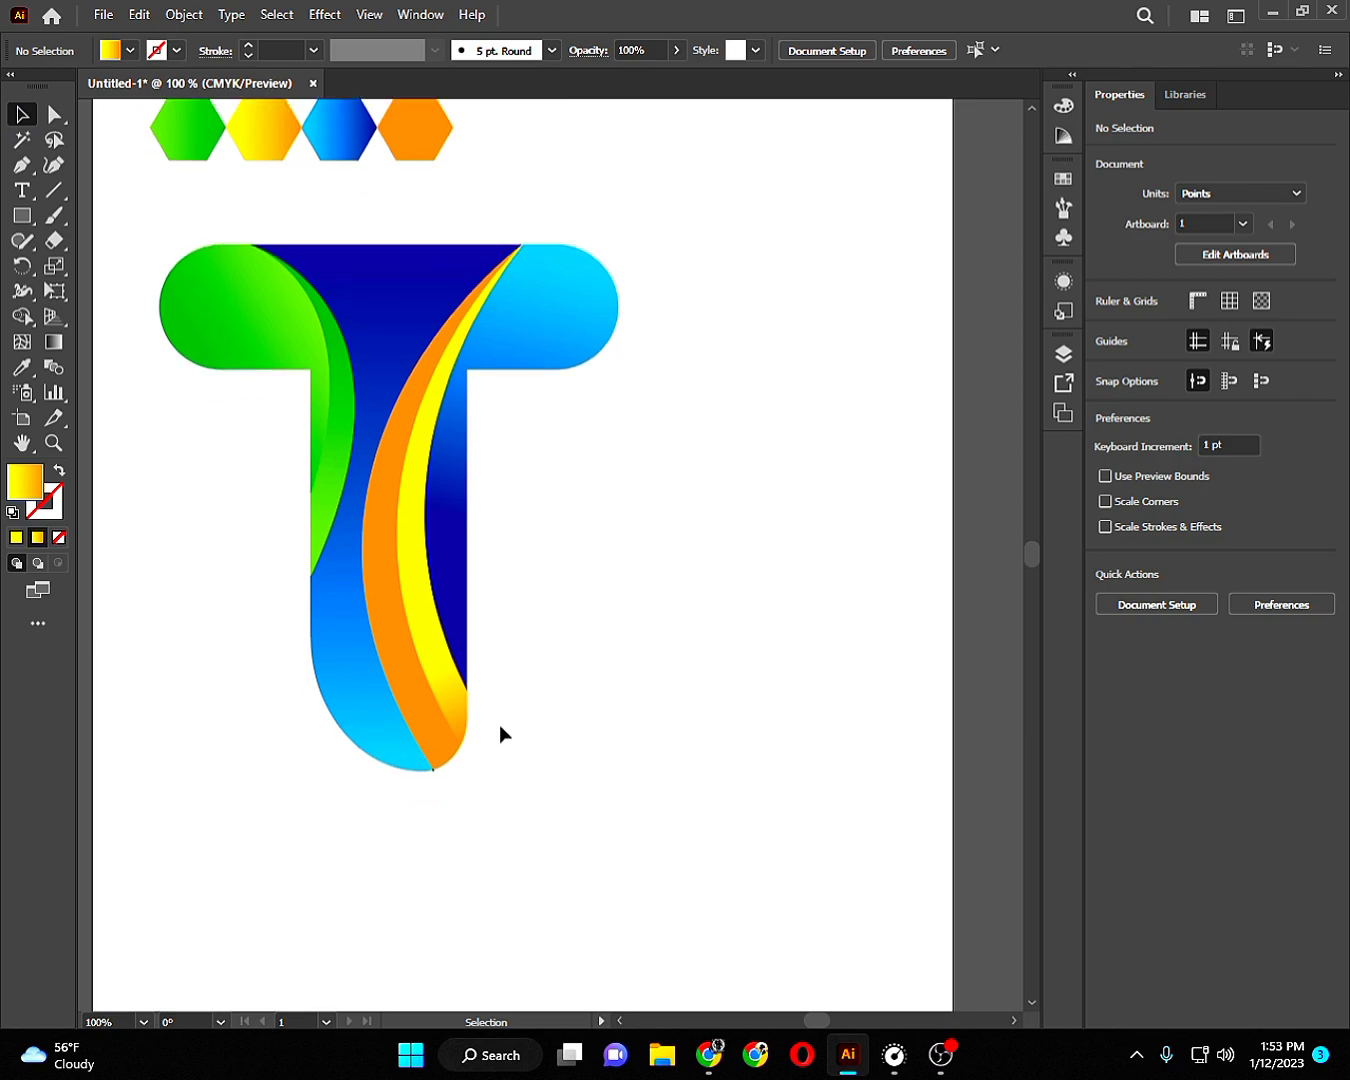
click(520, 790)
key(Delete)
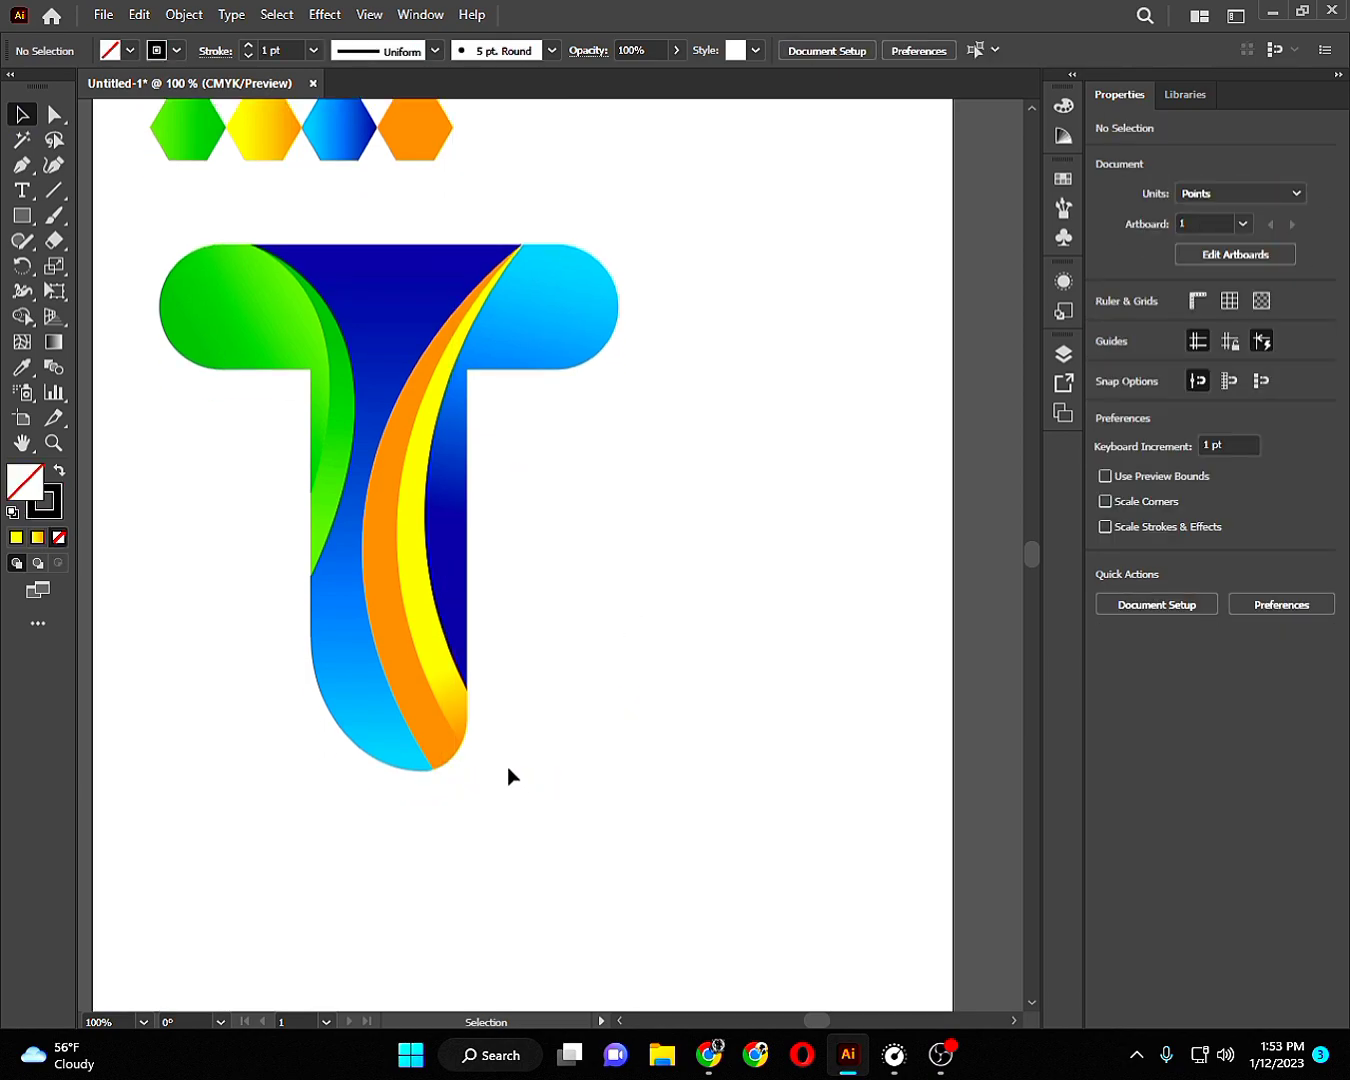
scroll(544, 759, up, 3)
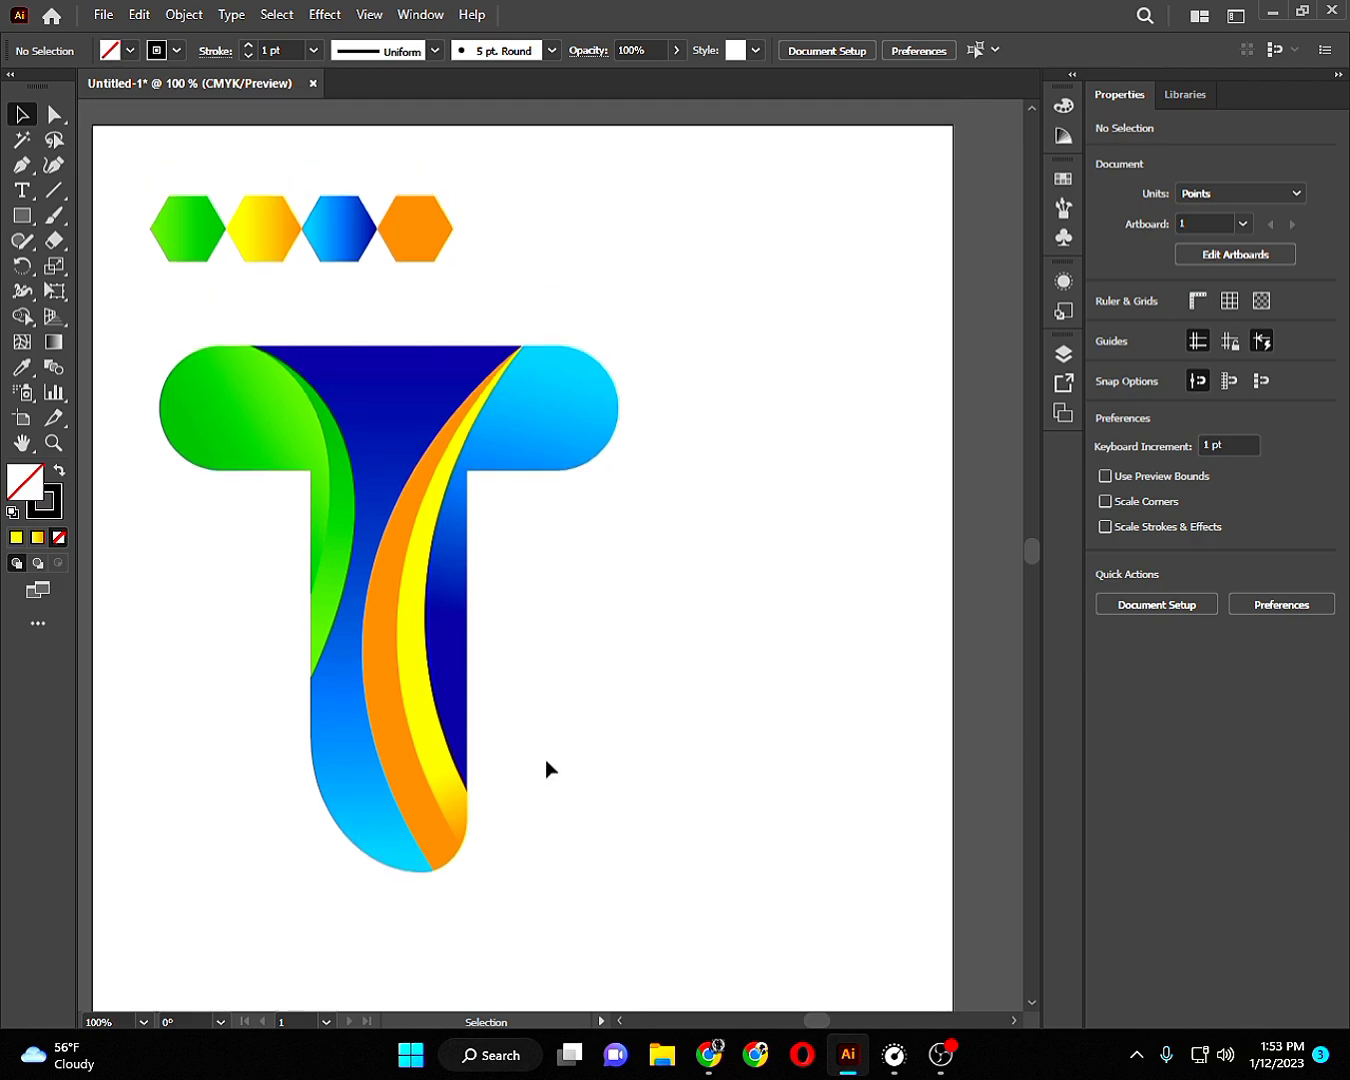
scroll(542, 710, up, 2)
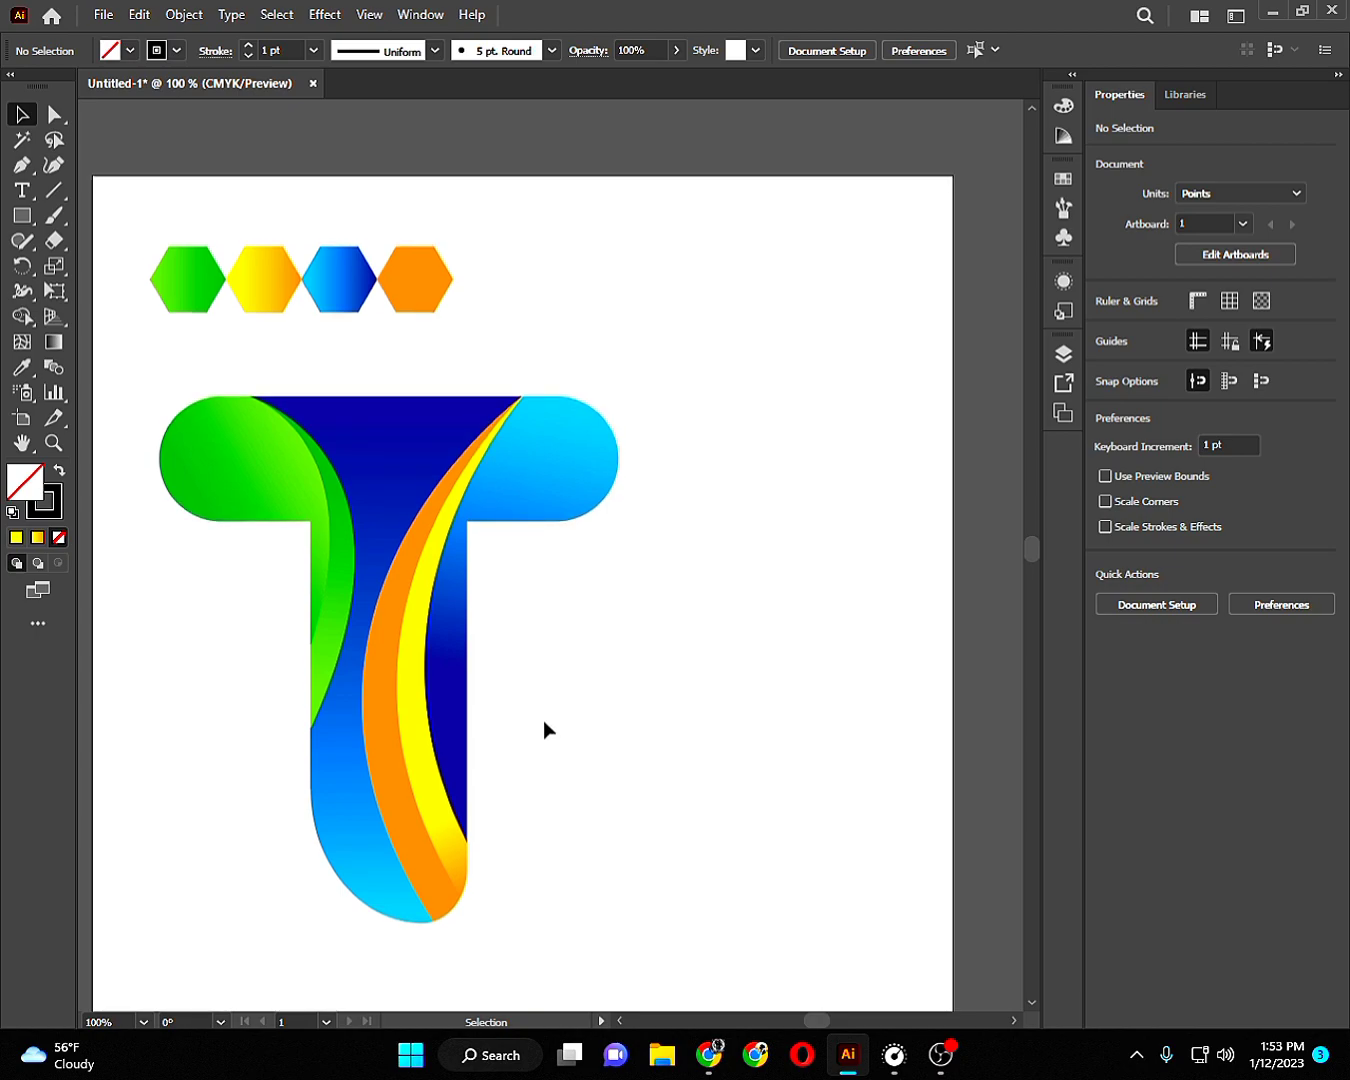
scroll(544, 722, down, 1)
scroll(539, 666, down, 1)
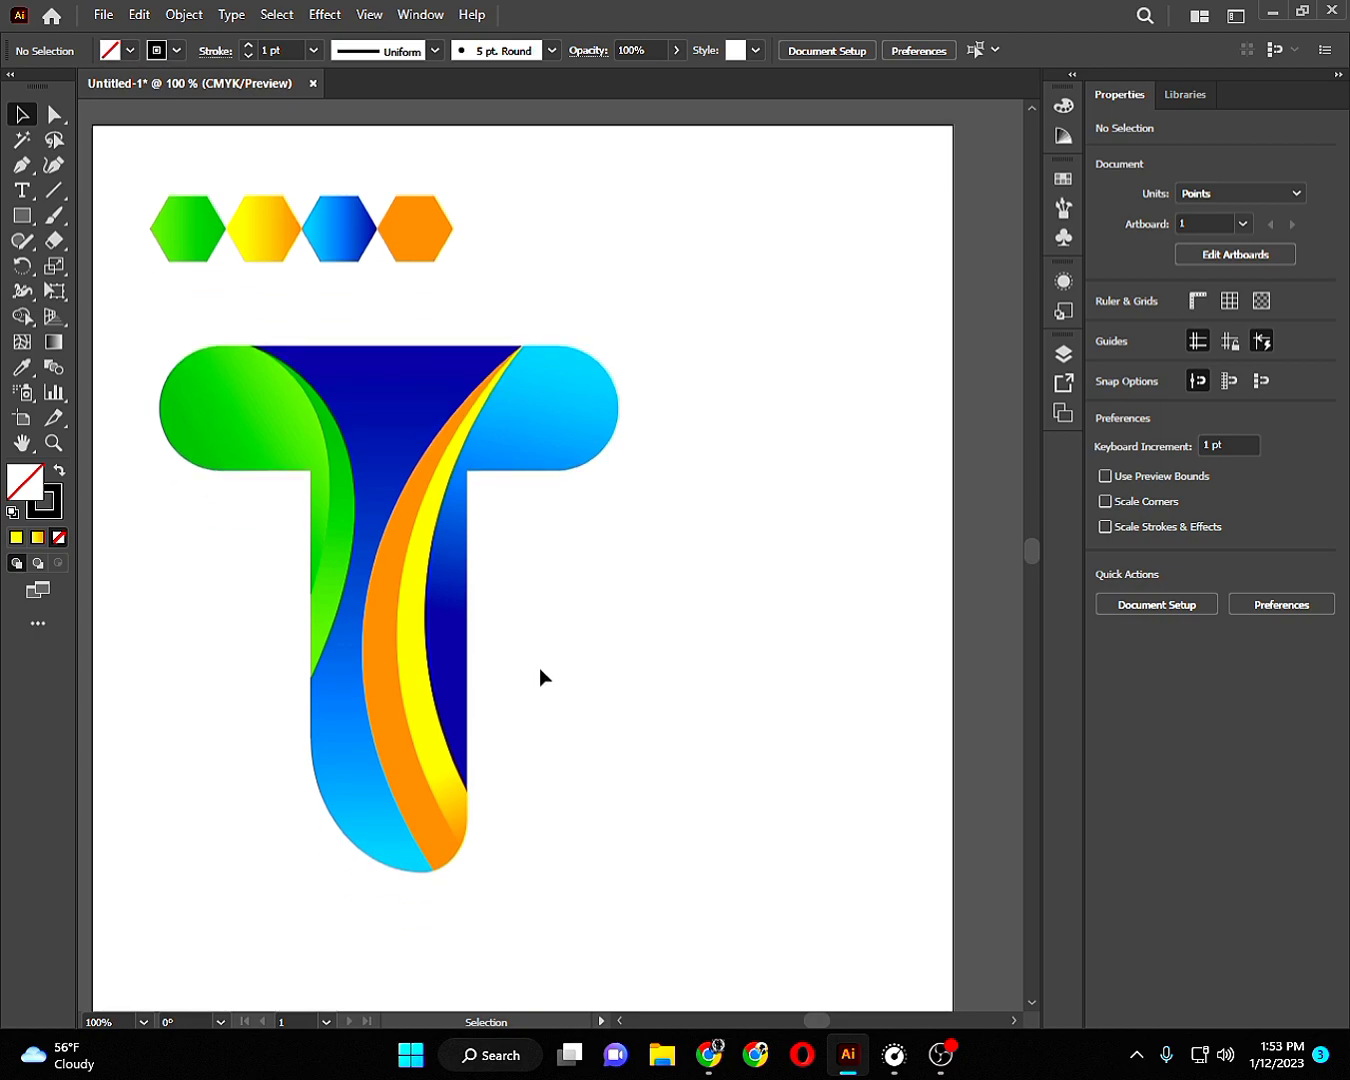
mouse_move(130, 168)
mouse_down()
mouse_move(241, 217)
mouse_move(503, 263)
mouse_up()
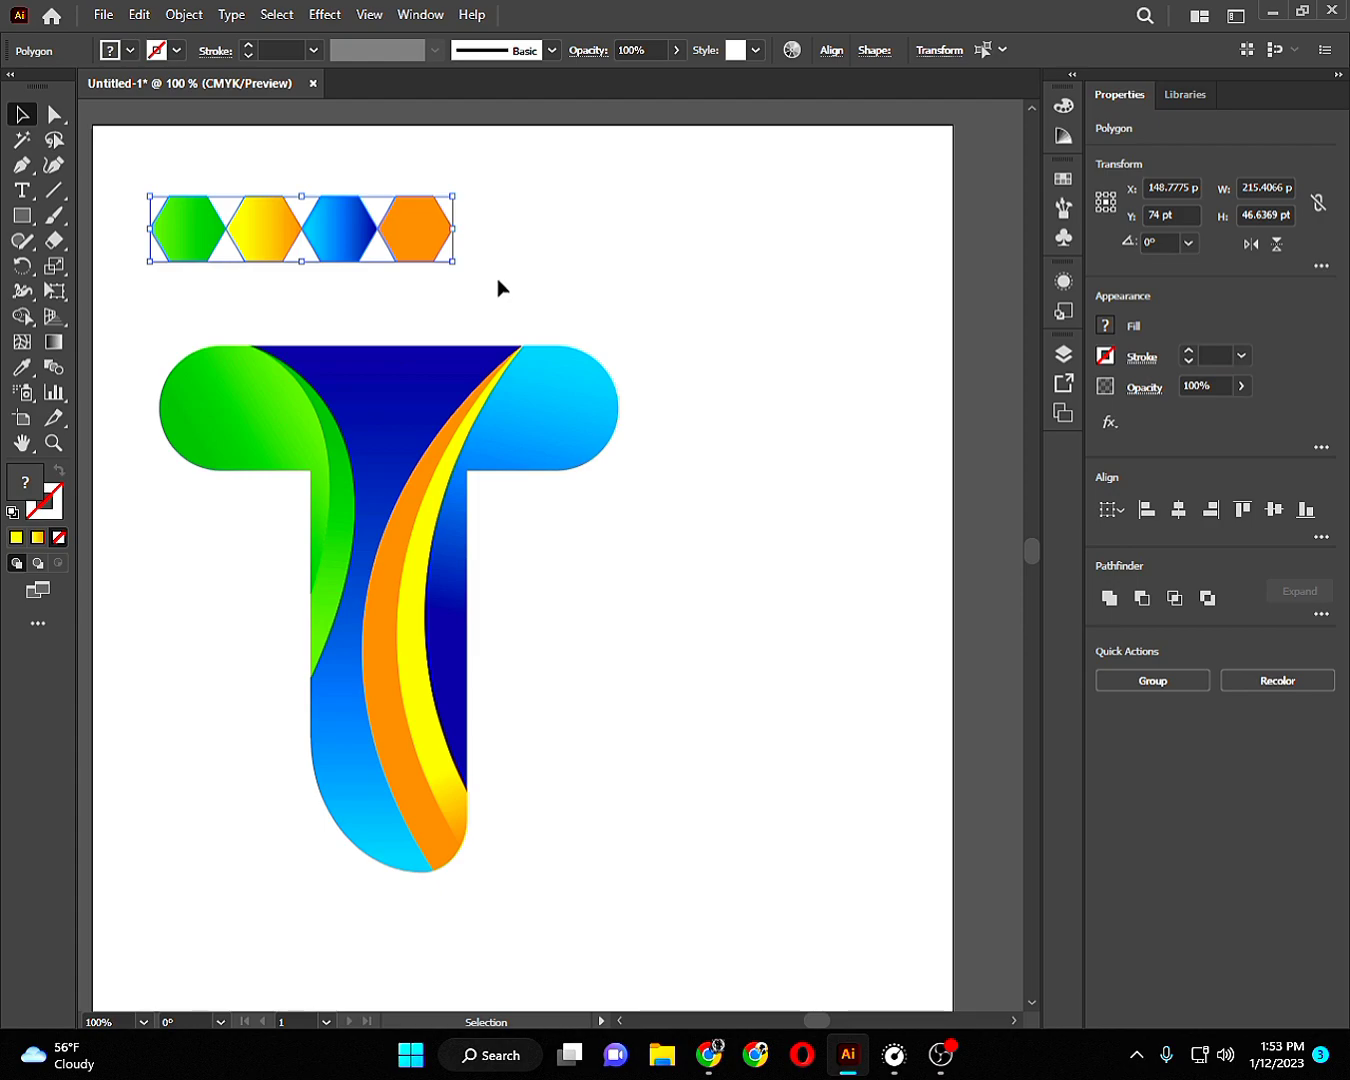
Delete the hexagons, scale the T up to about 402 × 461 pt and move it up-right.
key(Delete)
drag(157, 302, 726, 722)
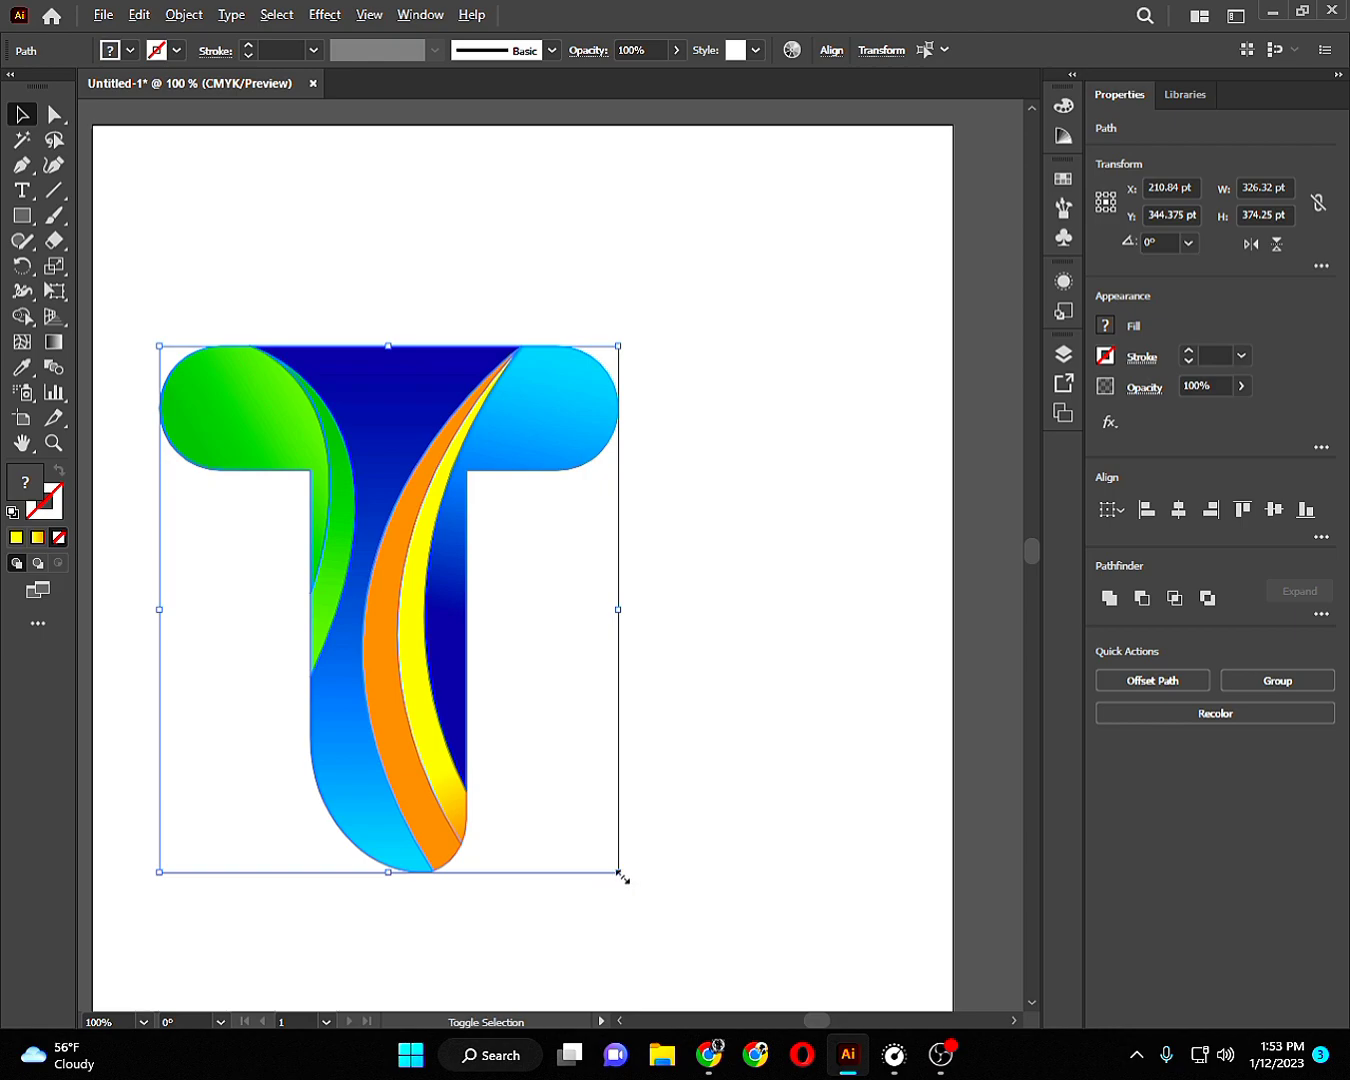
drag(619, 872, 726, 934)
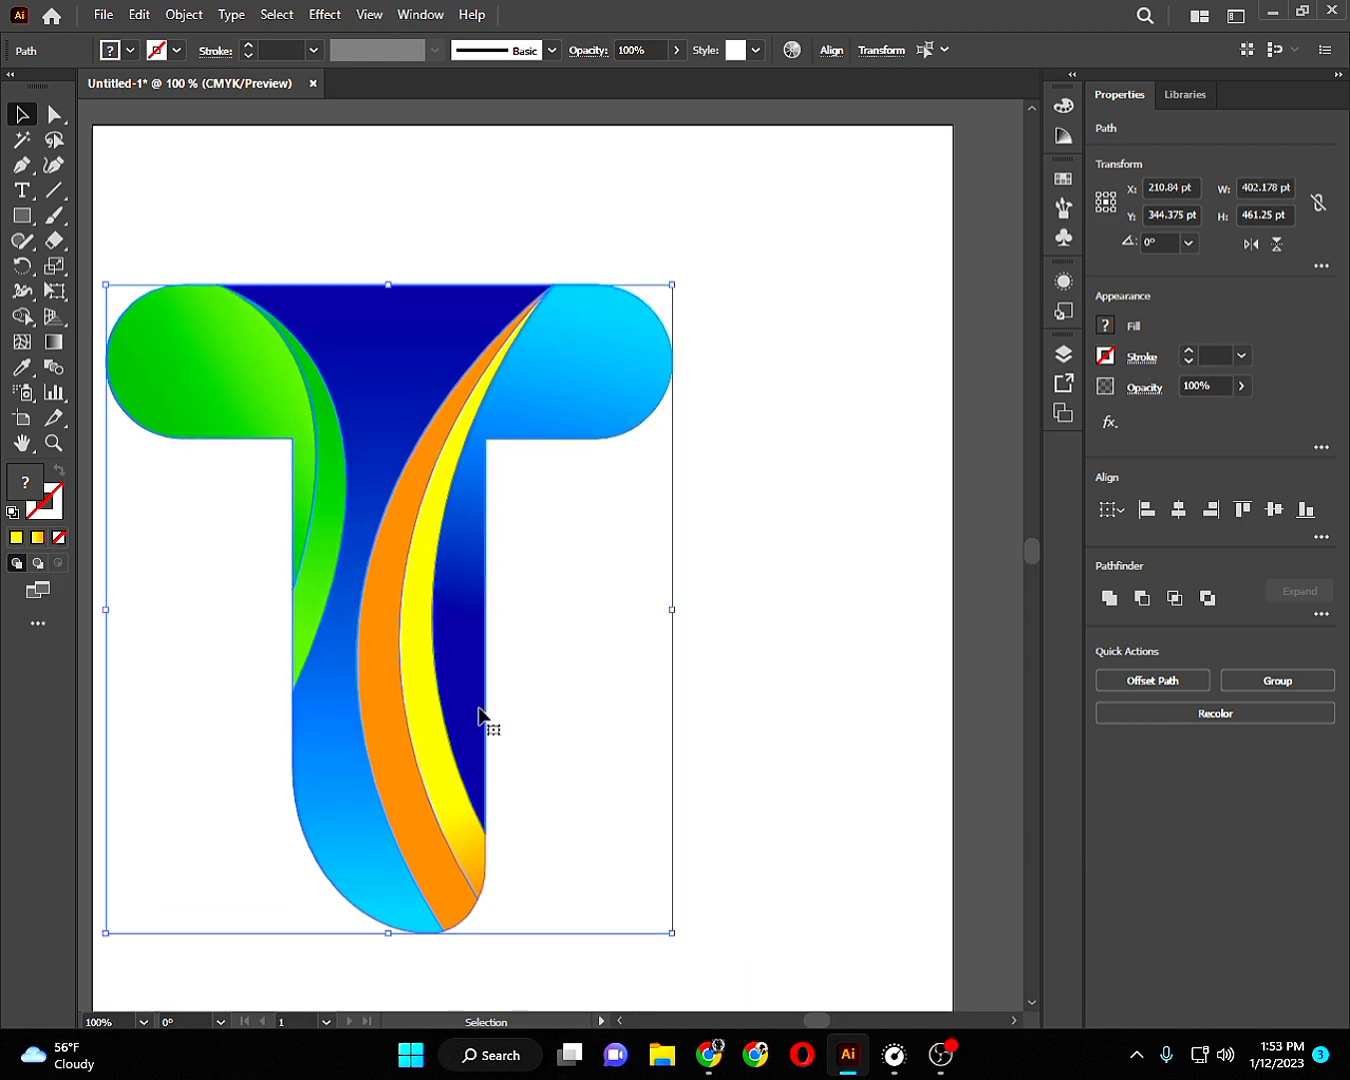
mouse_move(485, 710)
mouse_down()
mouse_move(611, 622)
mouse_move(596, 614)
mouse_up()
scroll(841, 826, down, 1)
click(842, 826)
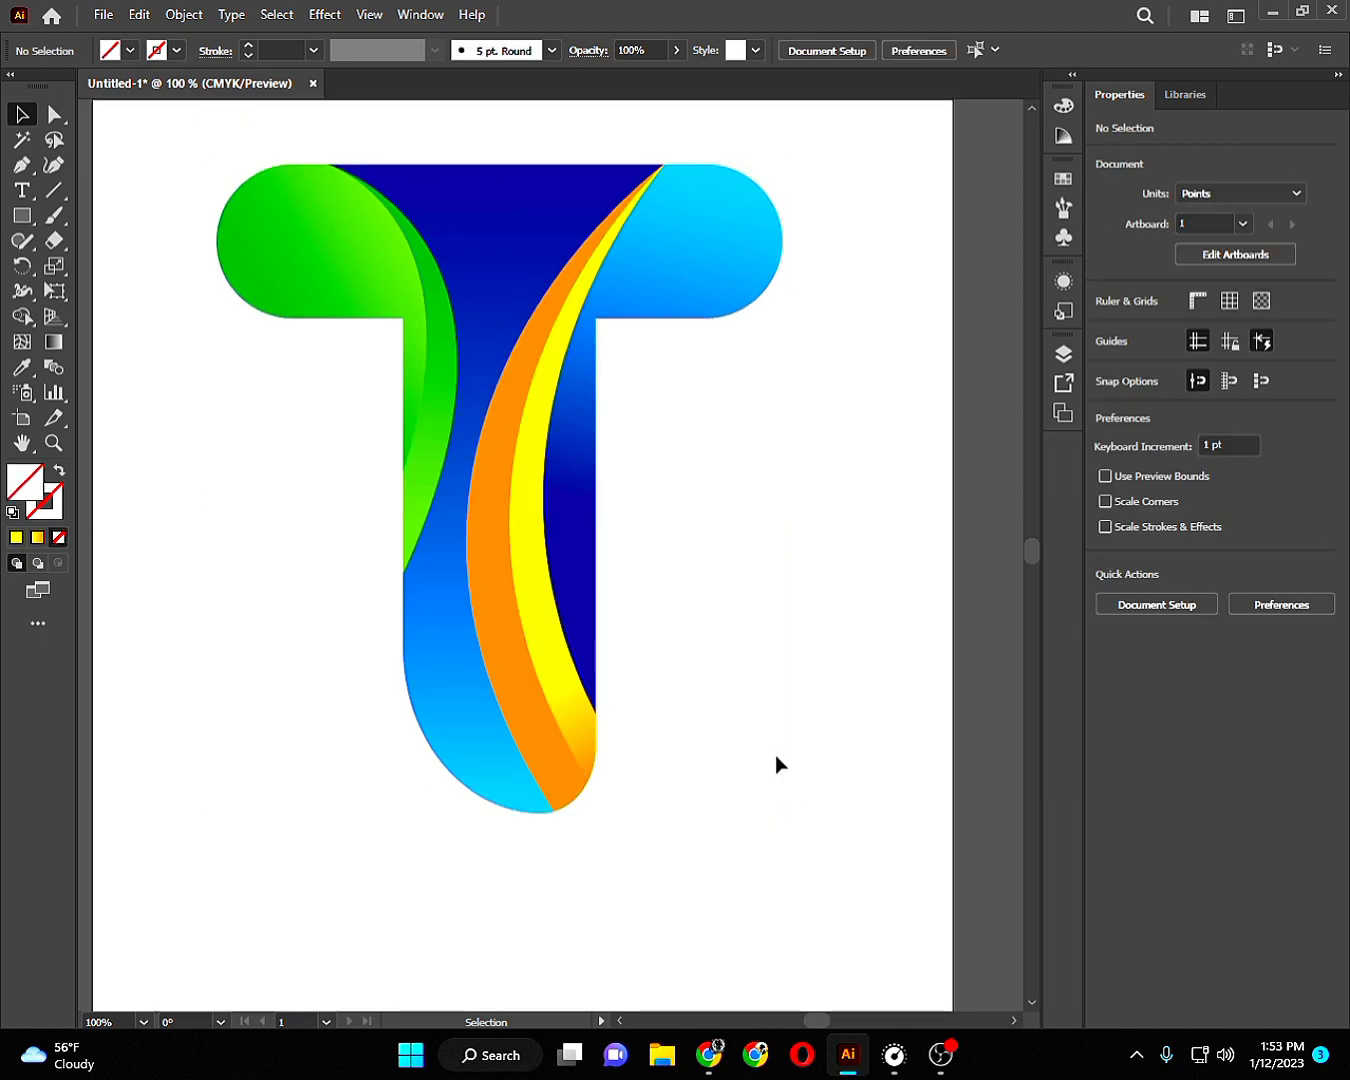
key(ctrl+minus)
Enlarge the whole T to about 526 × 604 pt and centre it on the artboard.
scroll(777, 761, down, 2)
scroll(780, 735, down, 2)
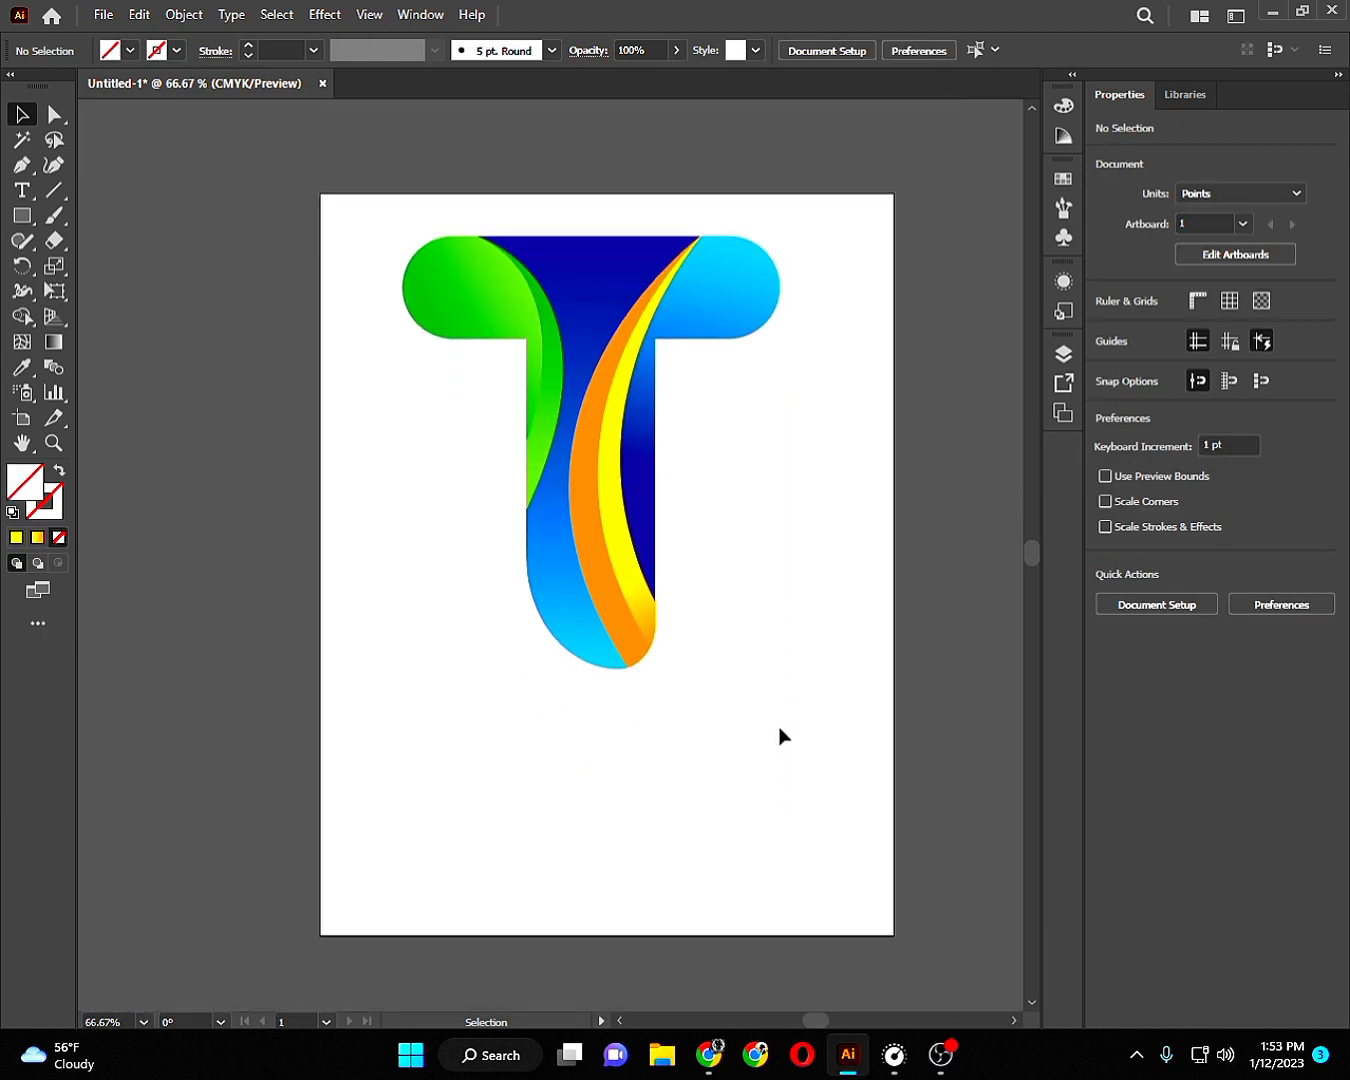
scroll(779, 733, down, 1)
drag(765, 630, 655, 626)
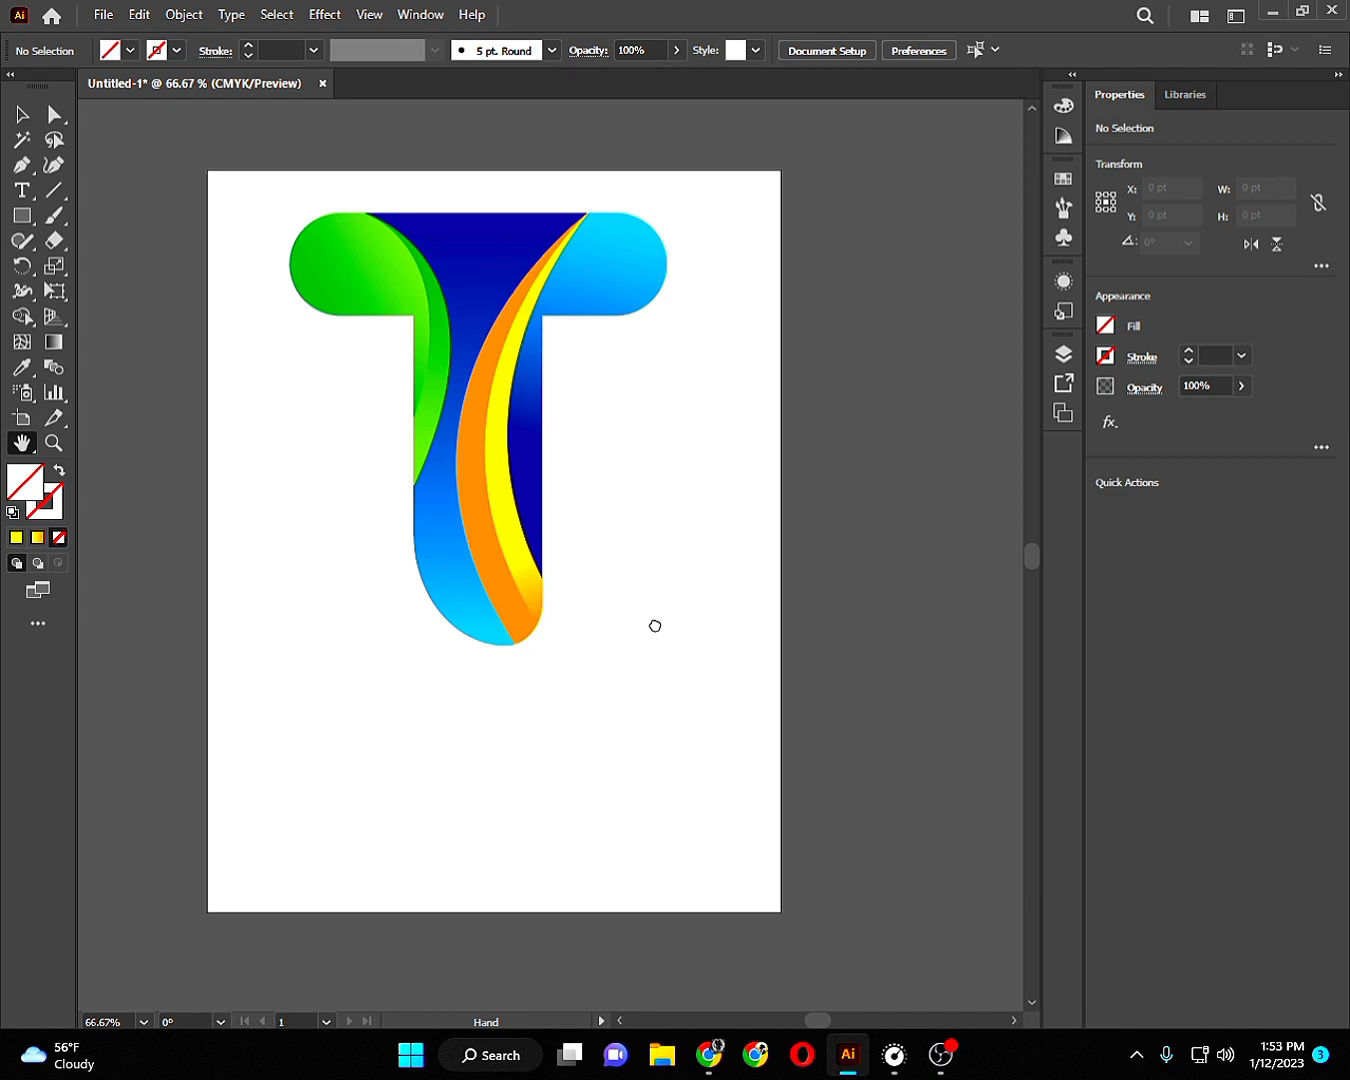
key(v)
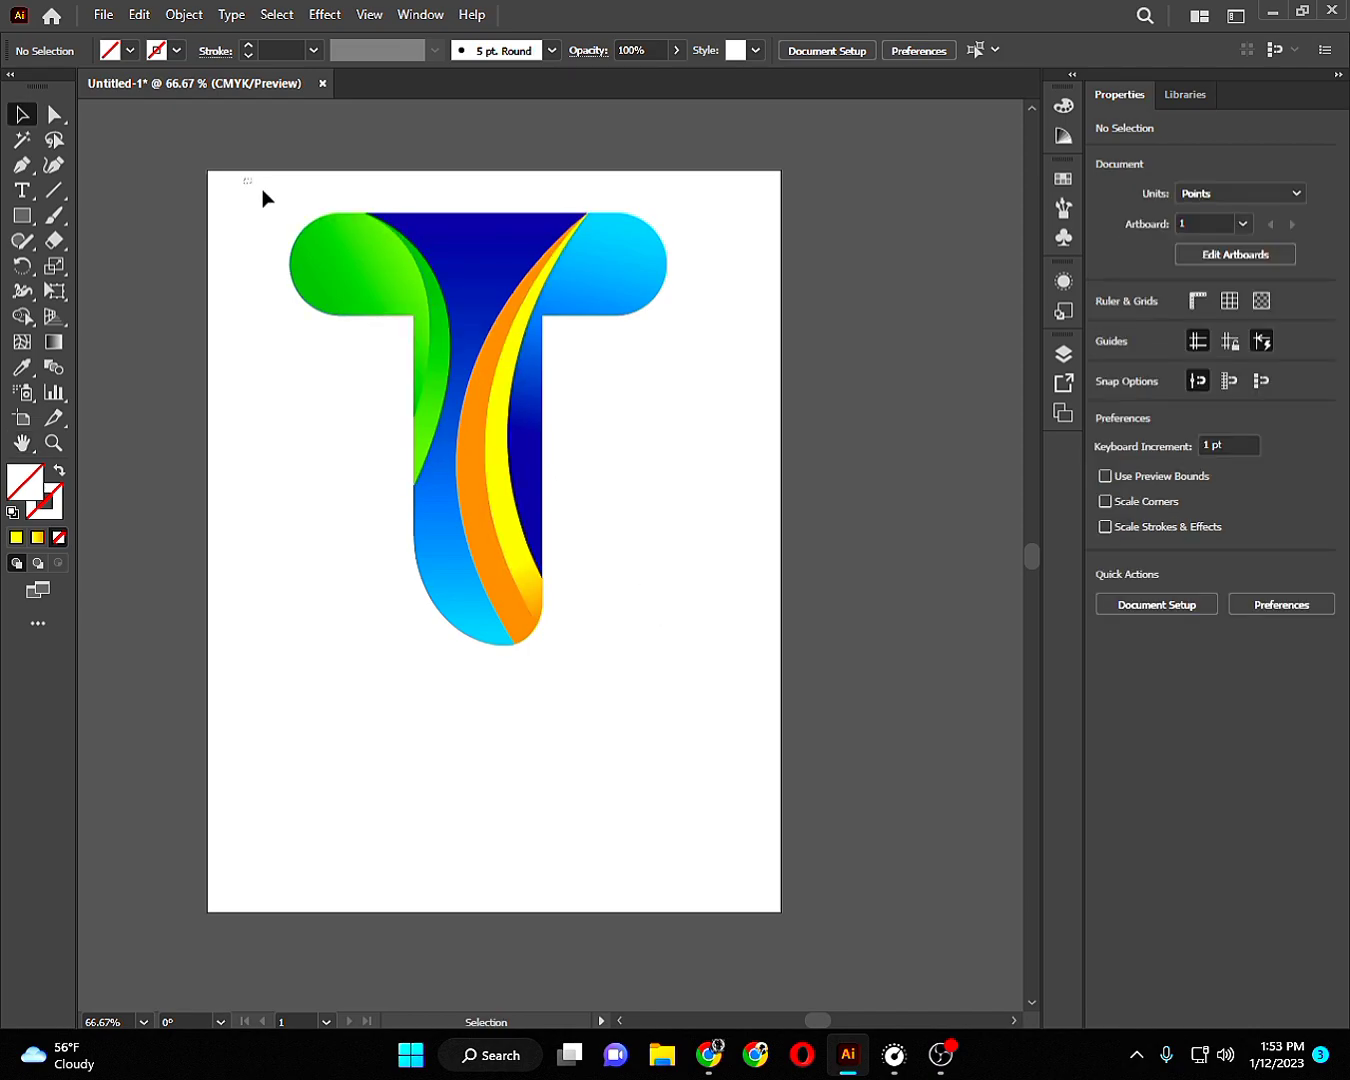
drag(245, 179, 648, 679)
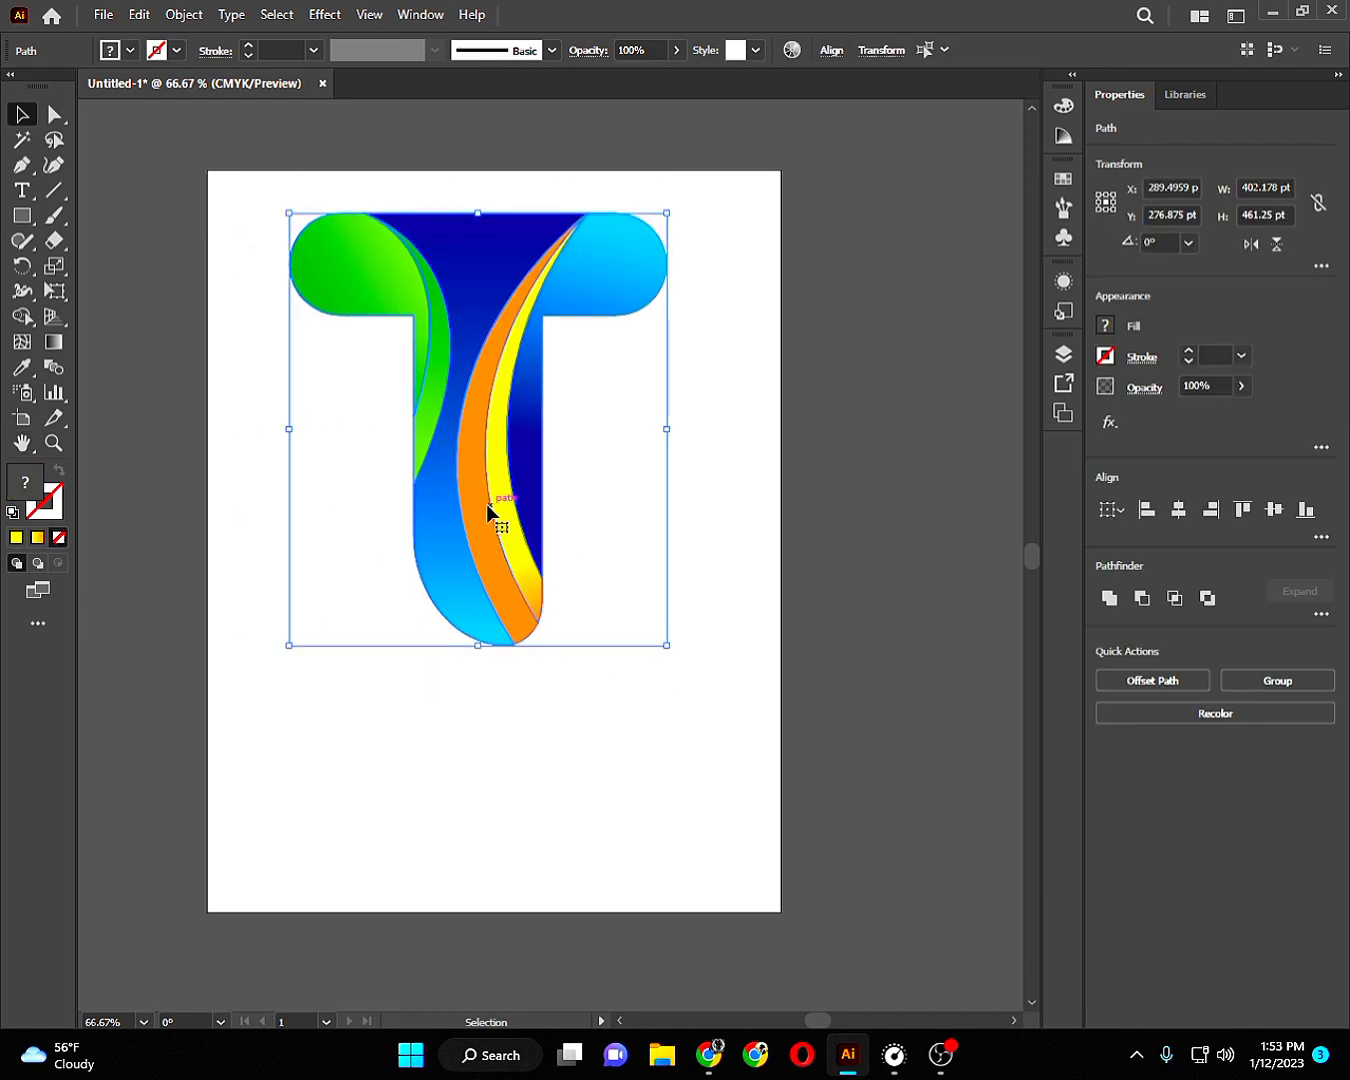
drag(487, 505, 464, 548)
drag(635, 702, 693, 768)
mouse_move(507, 582)
mouse_down()
mouse_move(563, 610)
mouse_move(550, 612)
mouse_up()
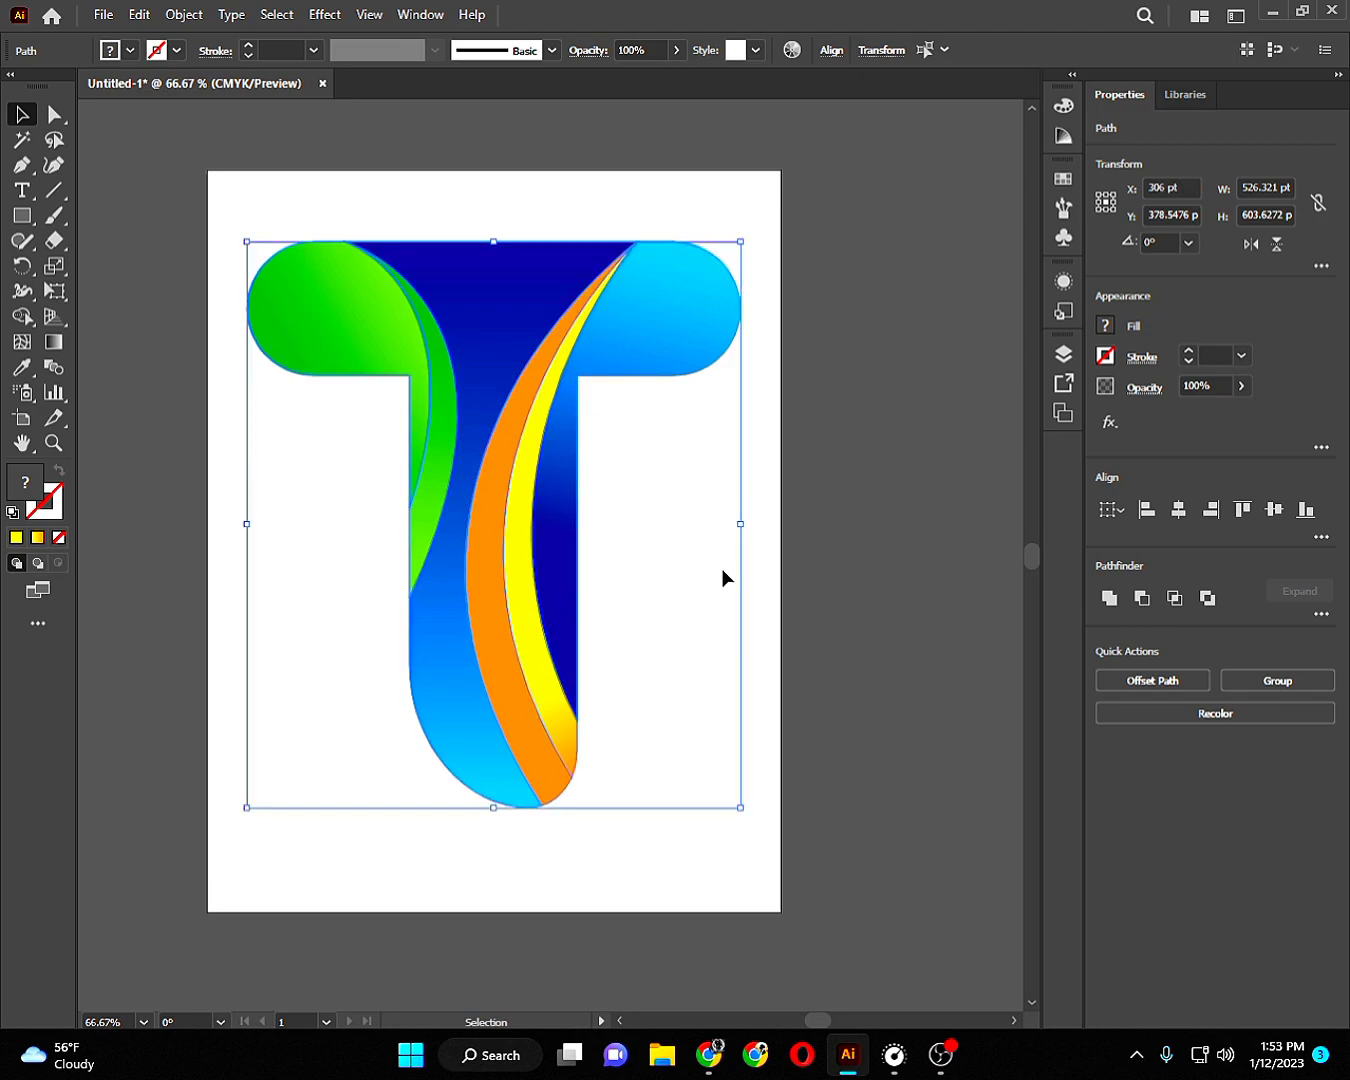
Deselect and review the enlarged T, then bring OBS Studio to the front.
click(746, 568)
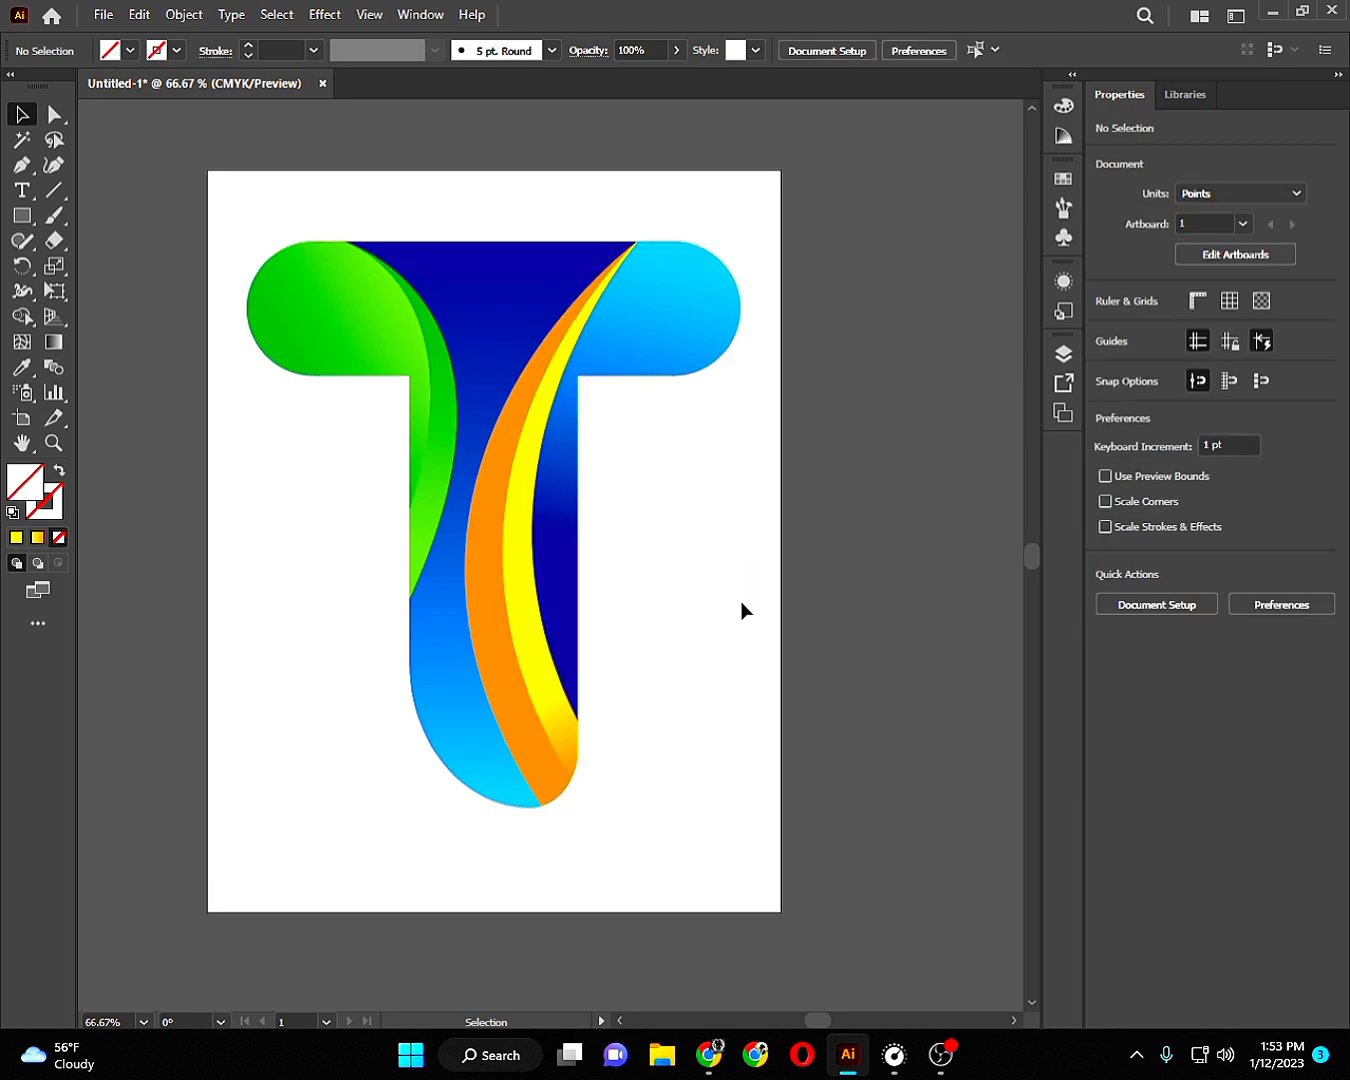
scroll(743, 610, down, 1)
scroll(743, 610, down, 1)
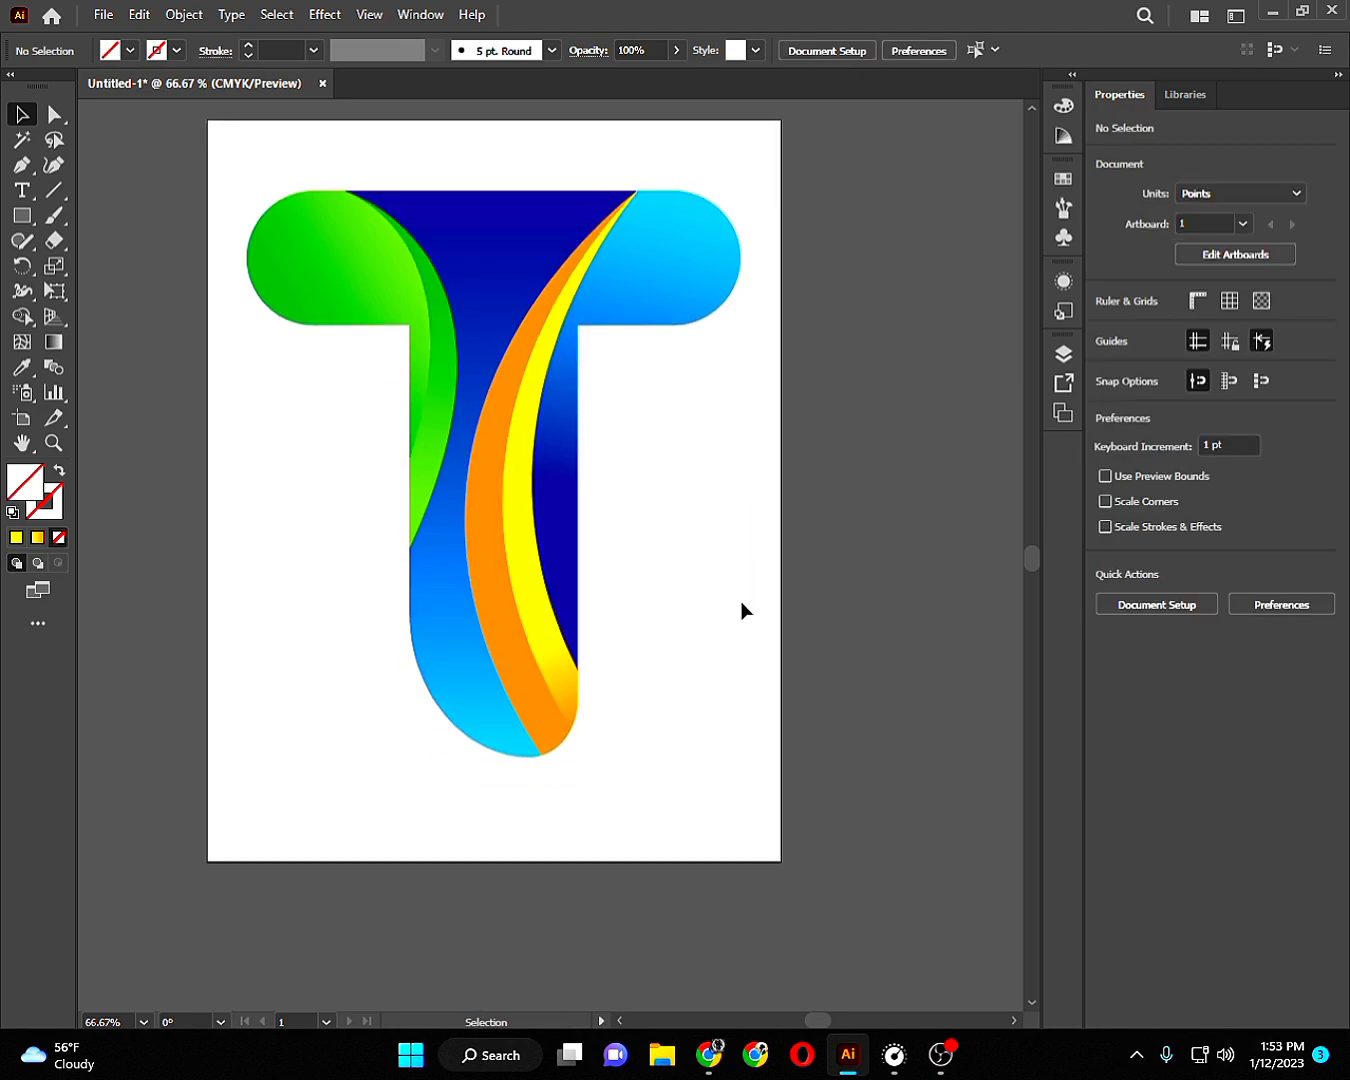
scroll(743, 610, up, 1)
scroll(743, 610, up, 2)
scroll(742, 609, down, 2)
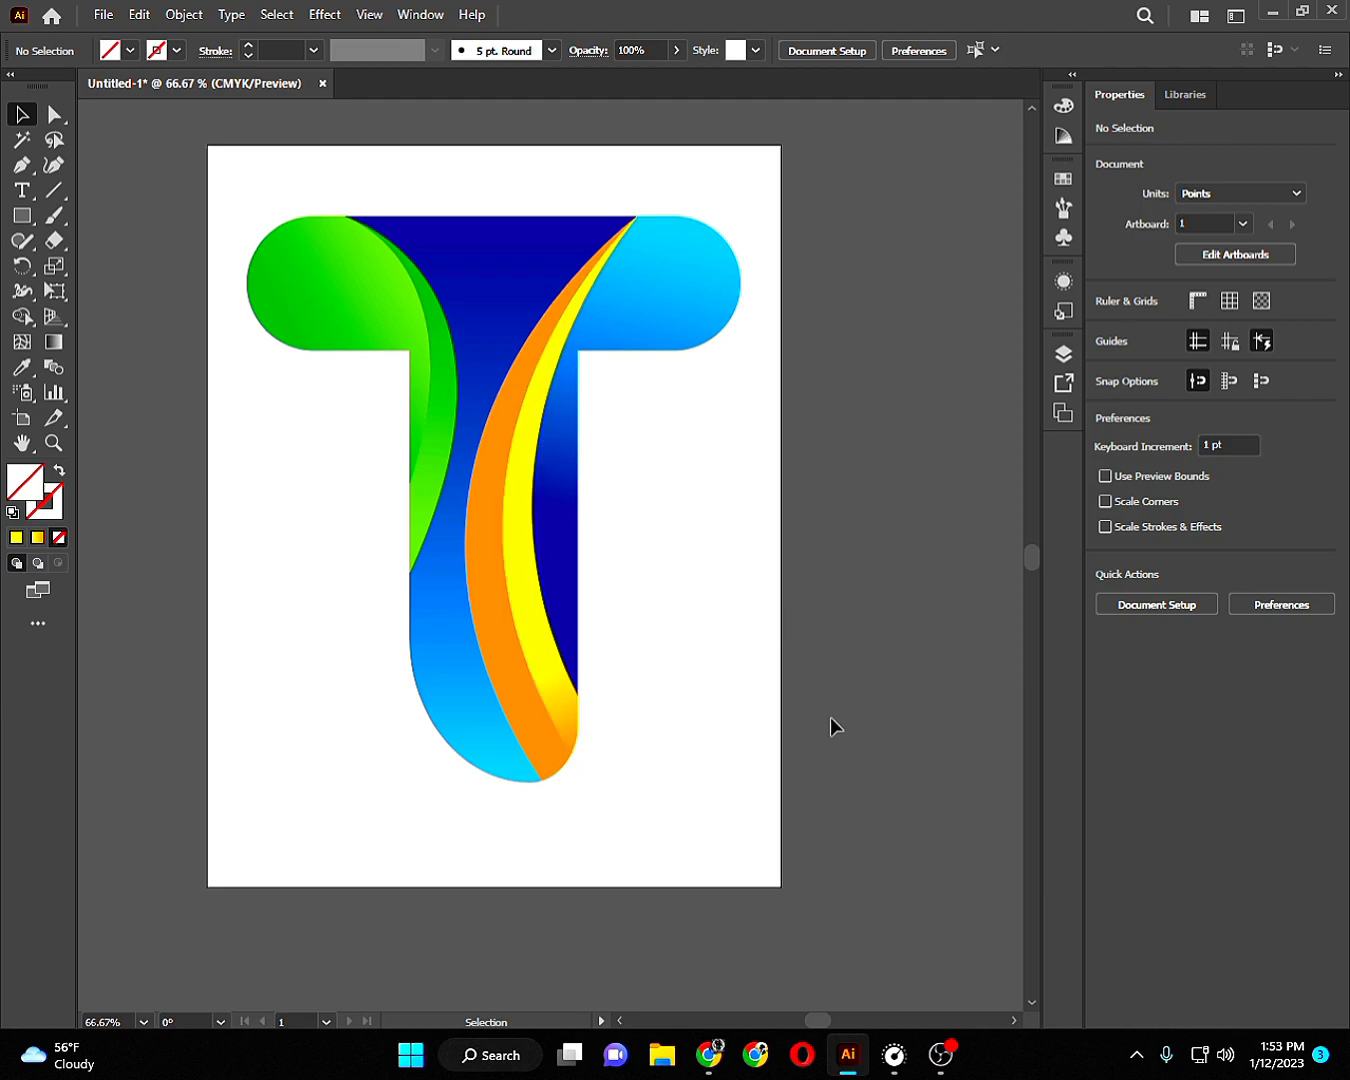
click(950, 1060)
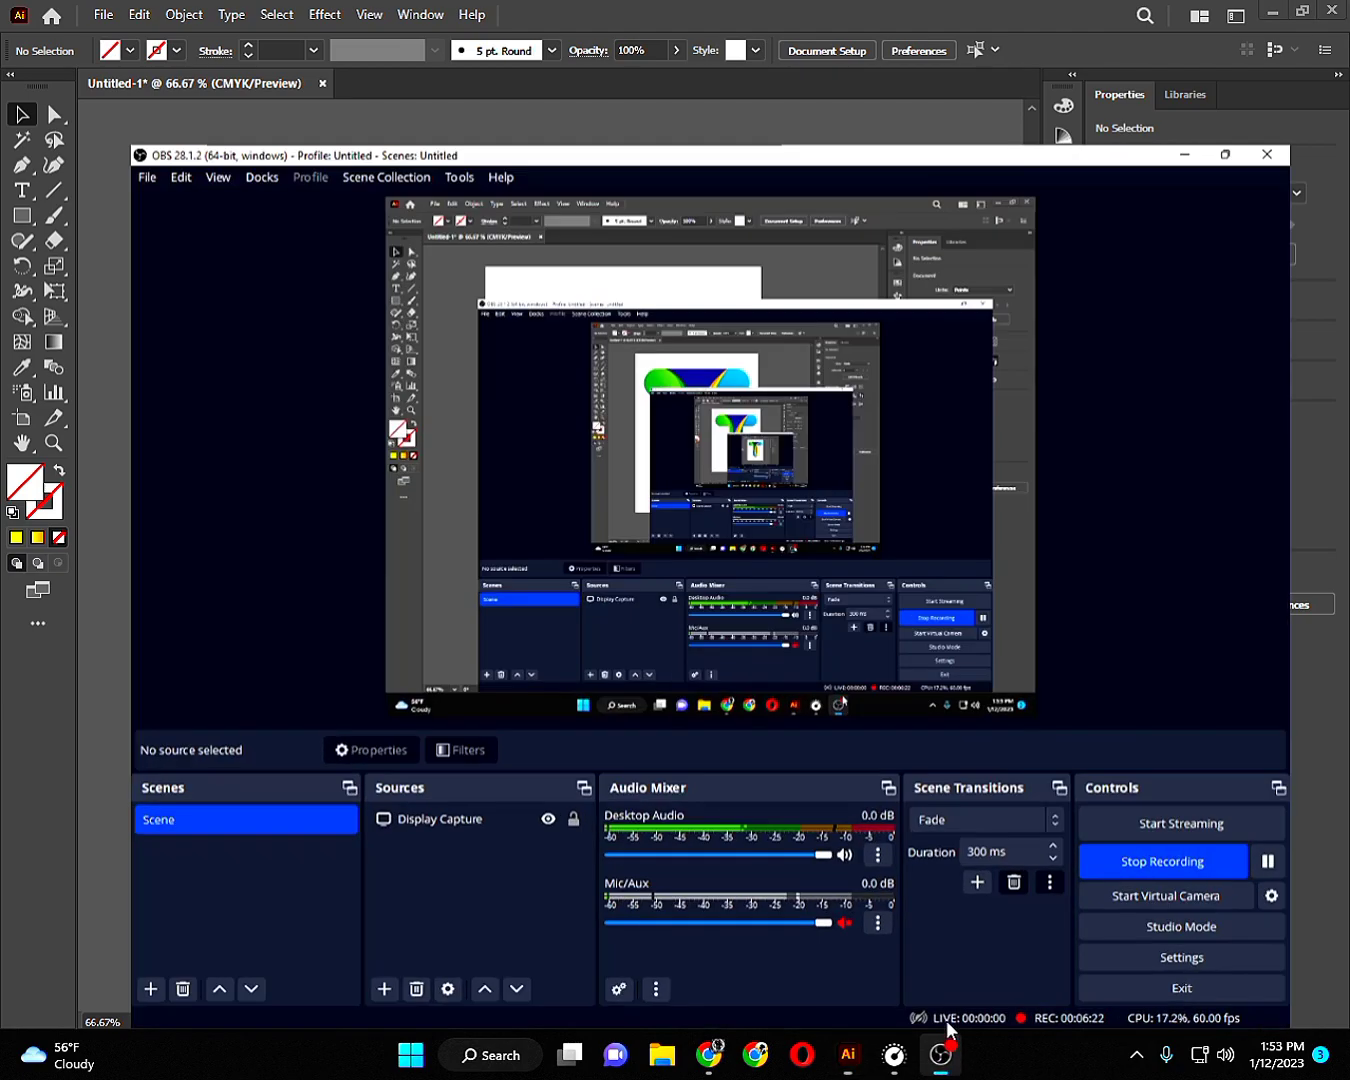